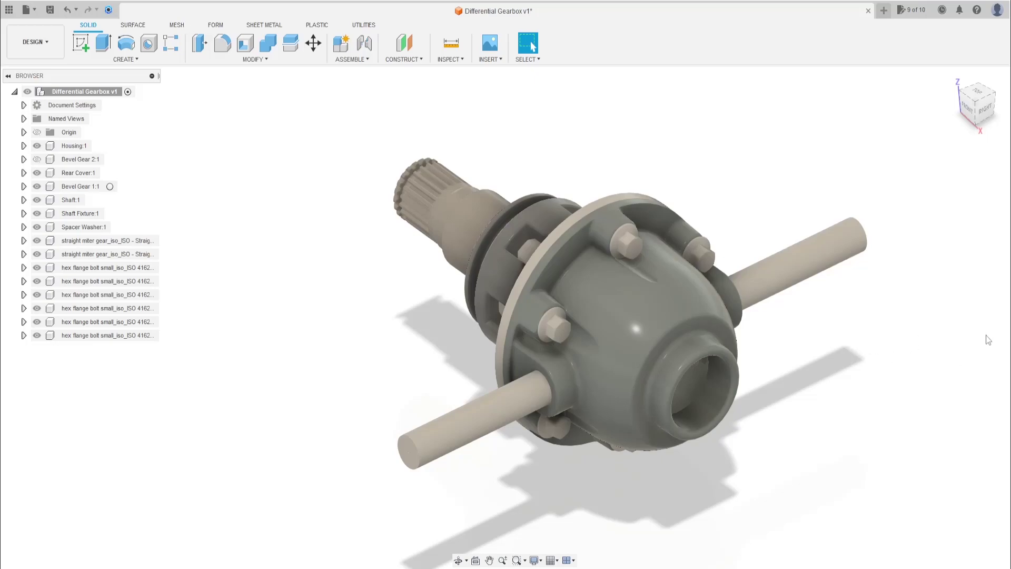
Step: Hide the Housing in the Differential Gearbox assembly and examine the bevel gears and shafts inside it
middle_click_drag(987, 340, 415, 330, "shift")
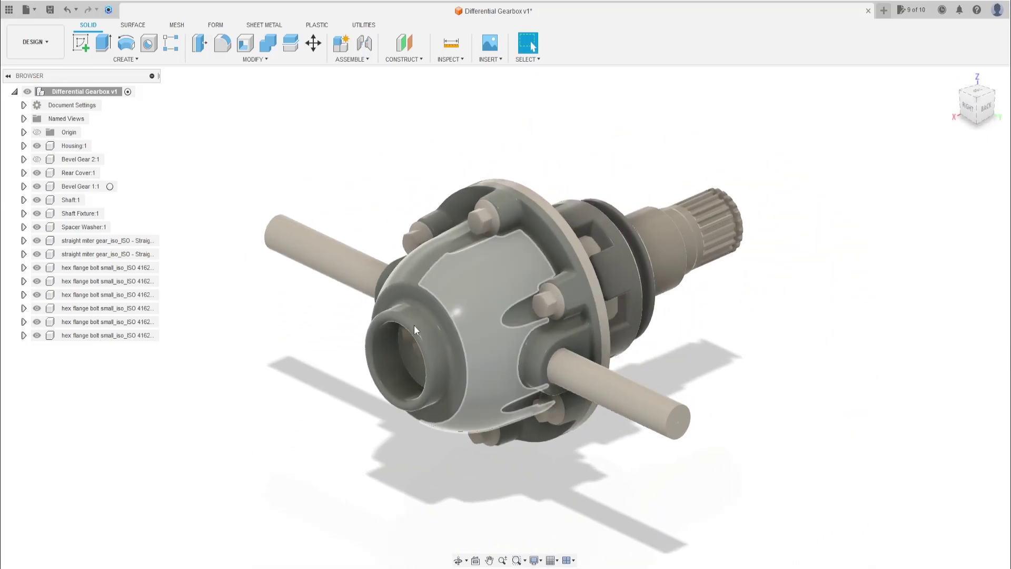
left_click(37, 145)
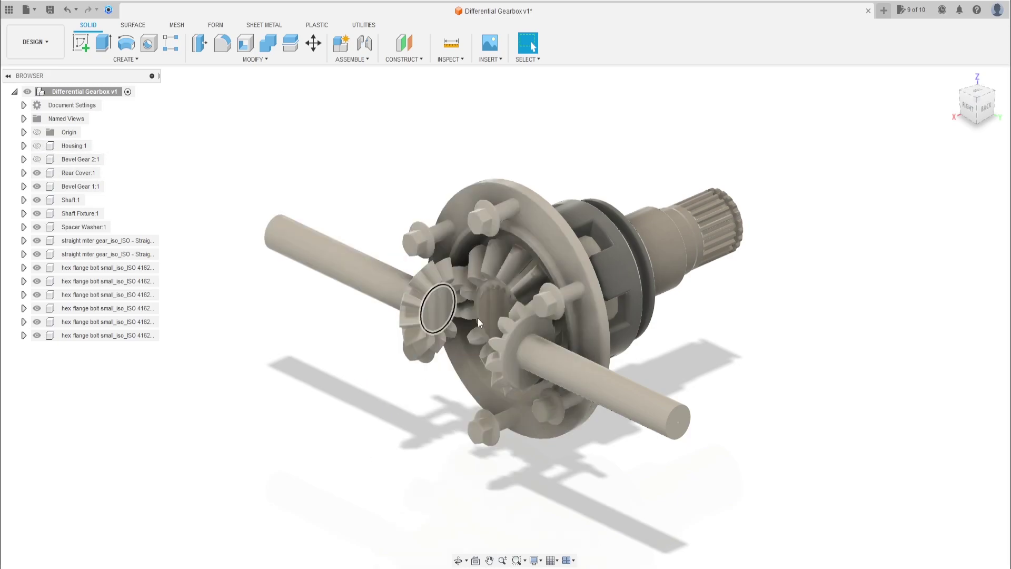
left_click(548, 365)
left_click(507, 344)
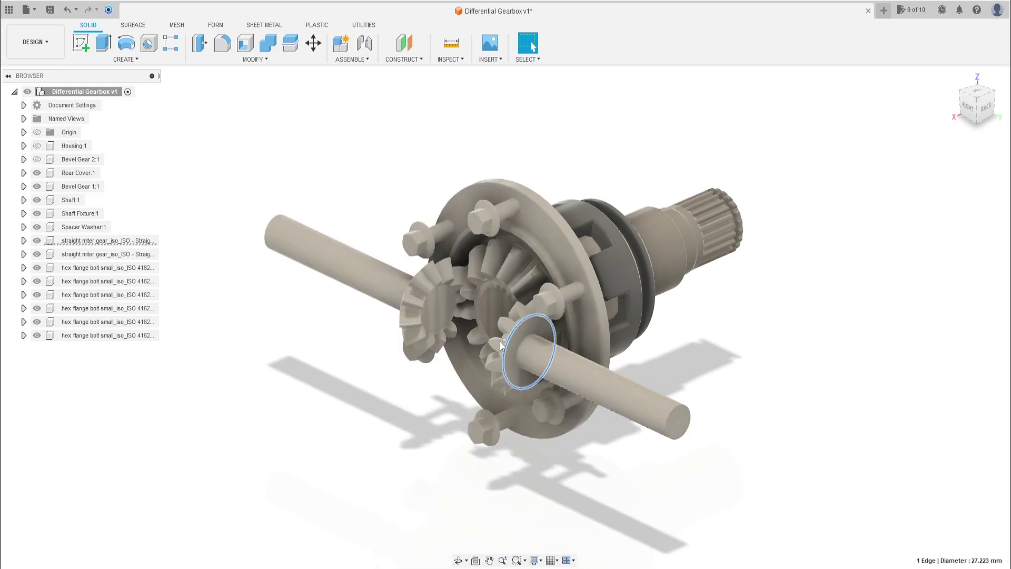
left_click(368, 279)
middle_click_drag(367, 279, 890, 387, "shift")
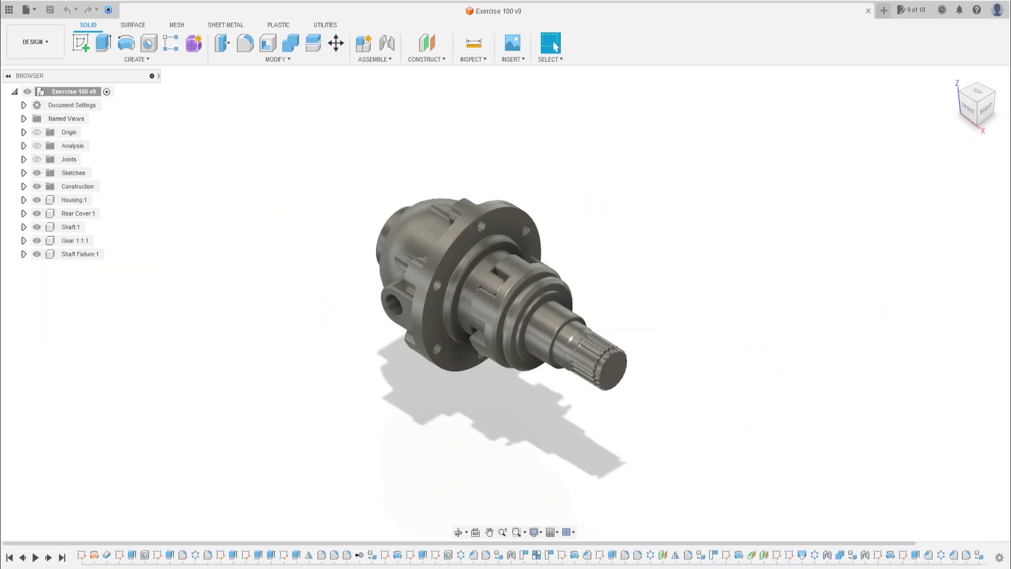
Step: In the Exercise 100 v9 design, hide the Shaft Fixture, Gear 1:1, Shaft, Rear Cover and Housing components
middle_click_drag(777, 305, 500, 292, "shift")
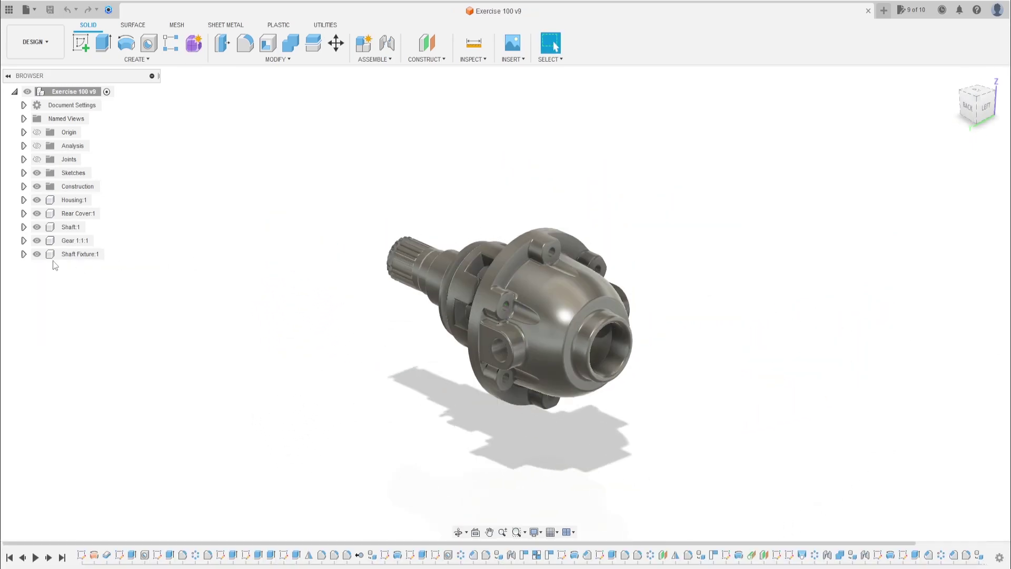
left_click(39, 253)
left_click(36, 254)
left_click(37, 240)
left_click(36, 227)
left_click(37, 213)
left_click(37, 200)
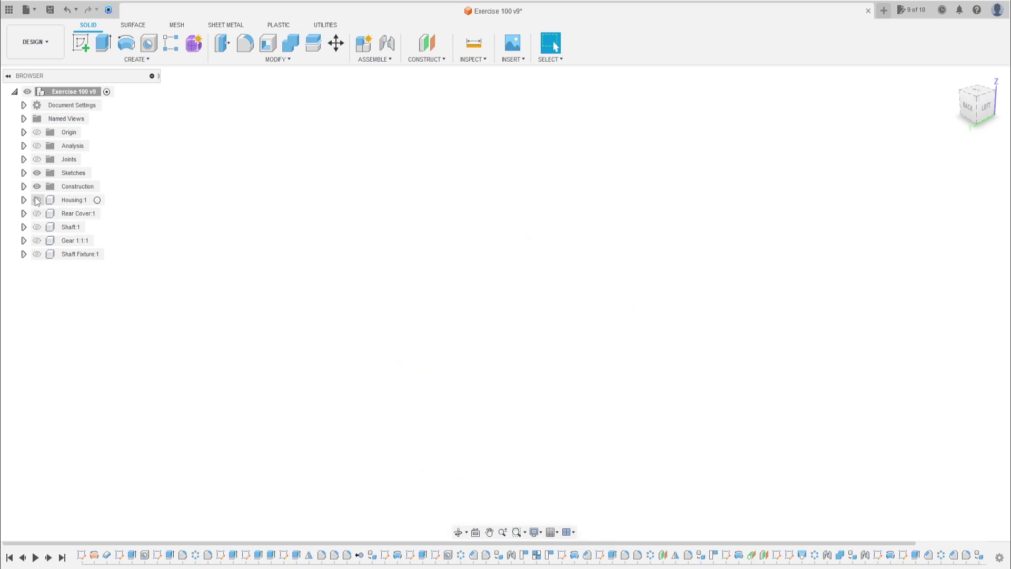
Step: Start a sketch on the front XZ plane and draw a closed six-line profile with an angled upper part, on the negative X side
left_click(83, 42)
left_click(548, 352)
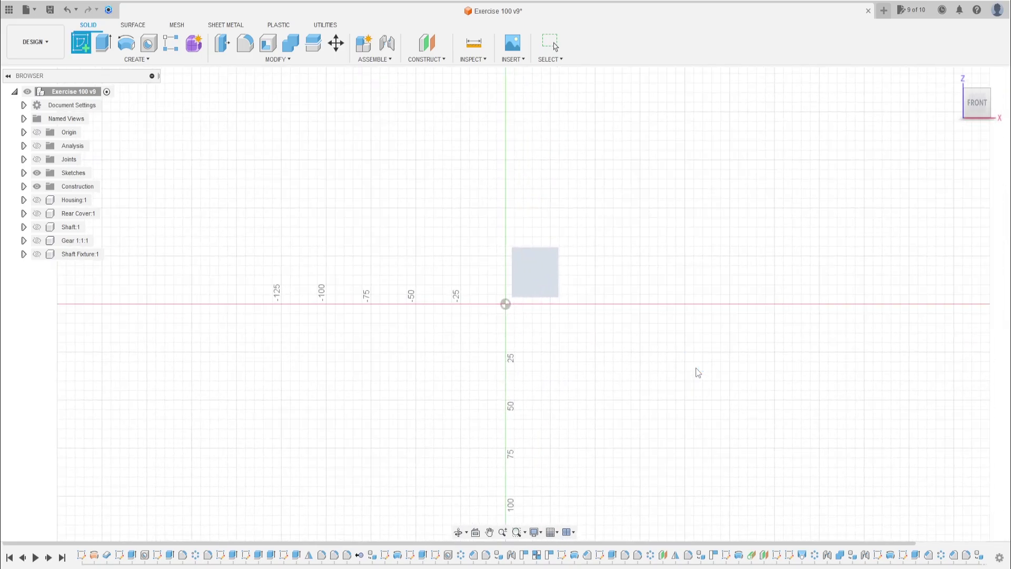
left_click(81, 43)
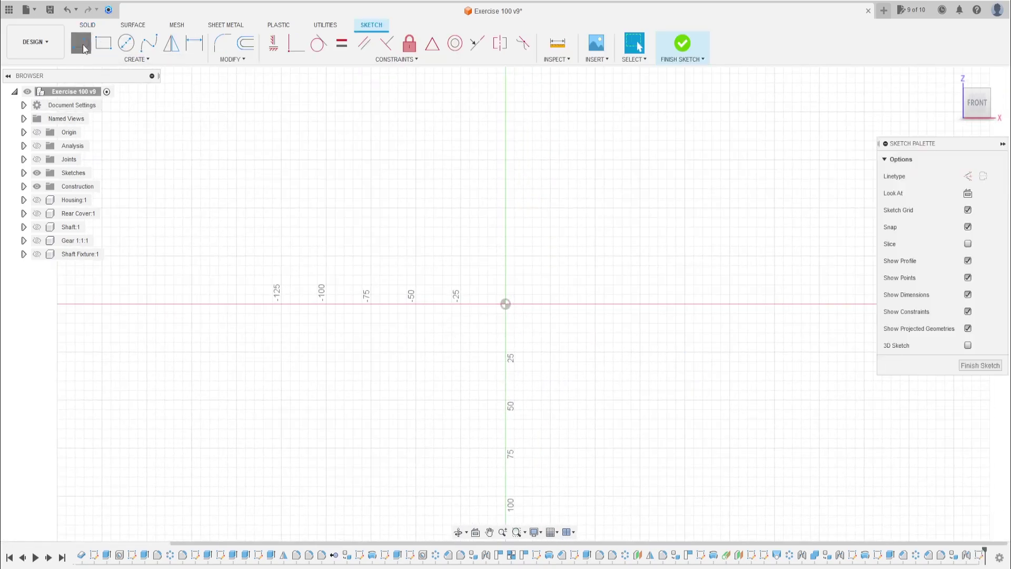
left_click(352, 303)
left_click(416, 304)
left_click(416, 227)
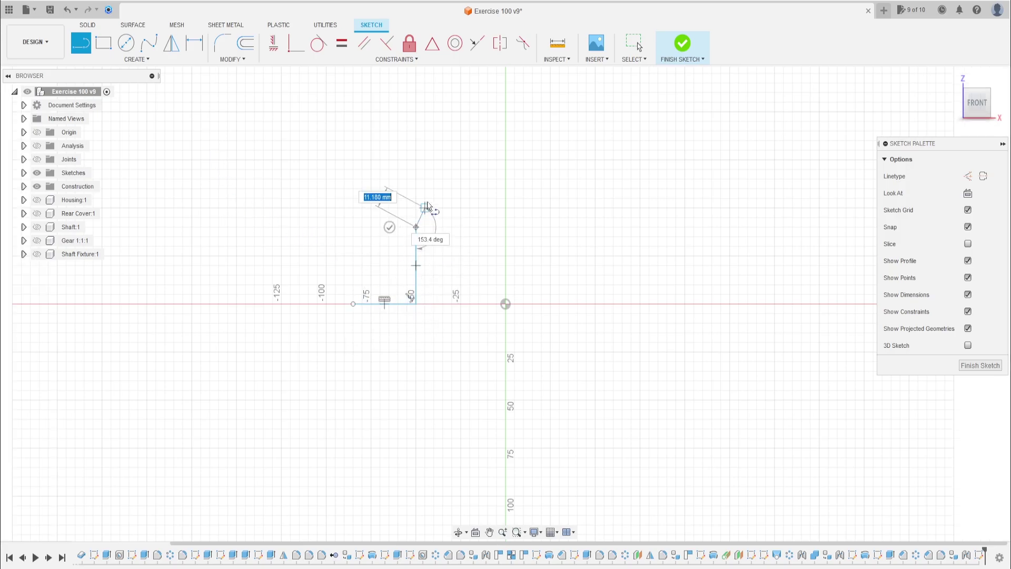
left_click(452, 179)
left_click(407, 141)
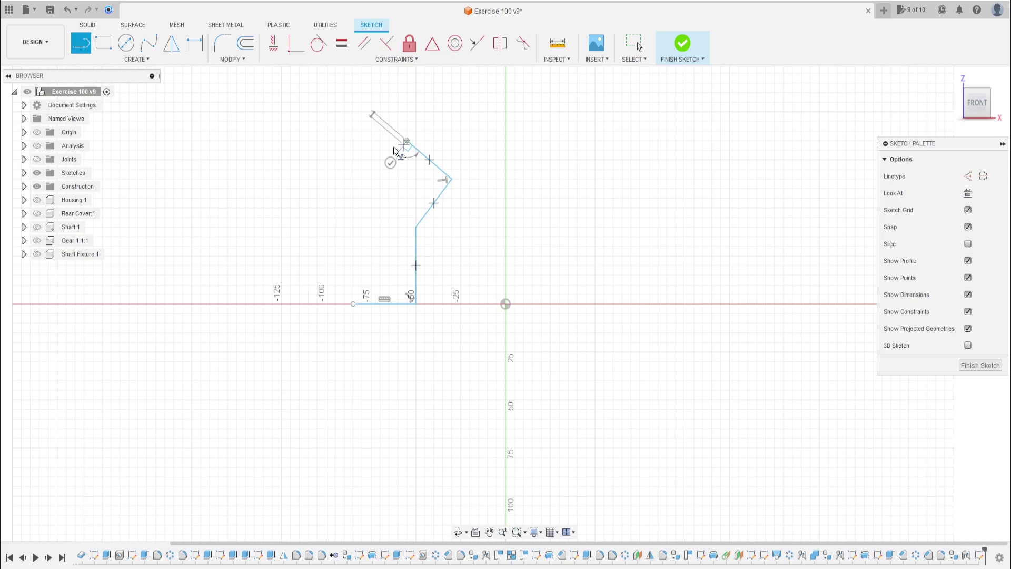
left_click_drag(395, 150, 352, 203)
left_click(353, 304)
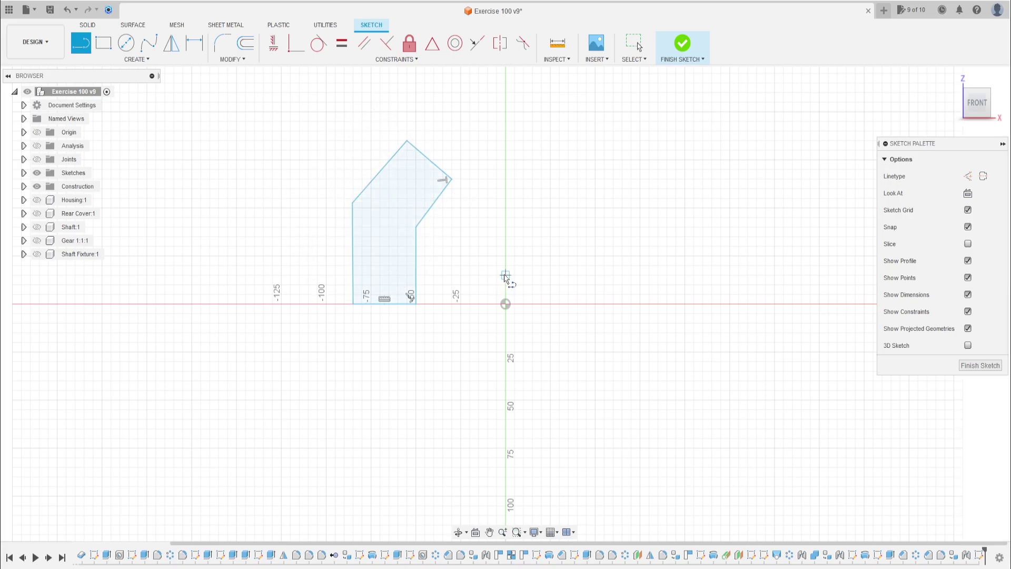
key("Escape")
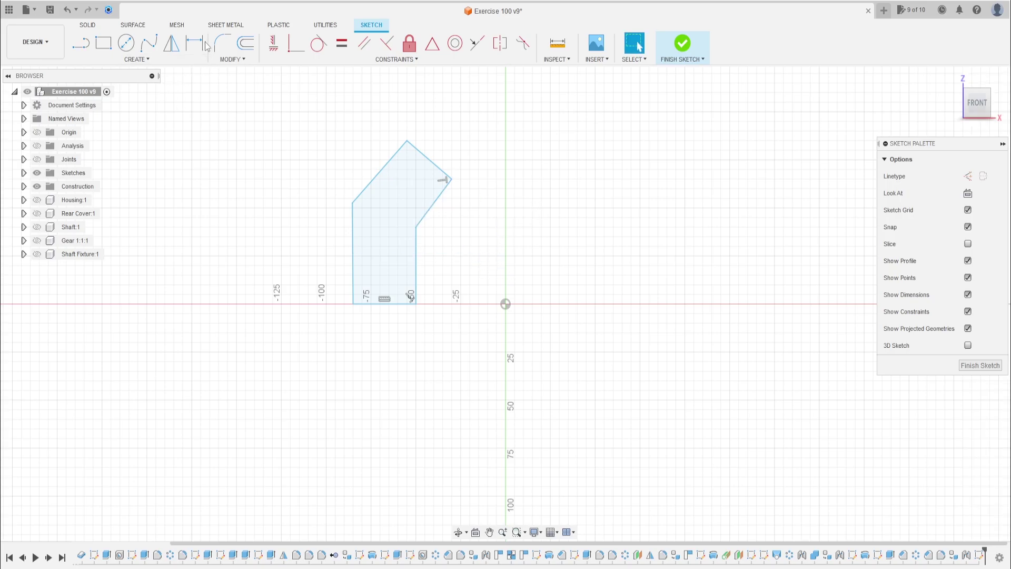
Step: Dimension the profile's horizontal base edge to 6.65 mm
key("d")
scroll(410, 311, "up", 5)
left_click(376, 286)
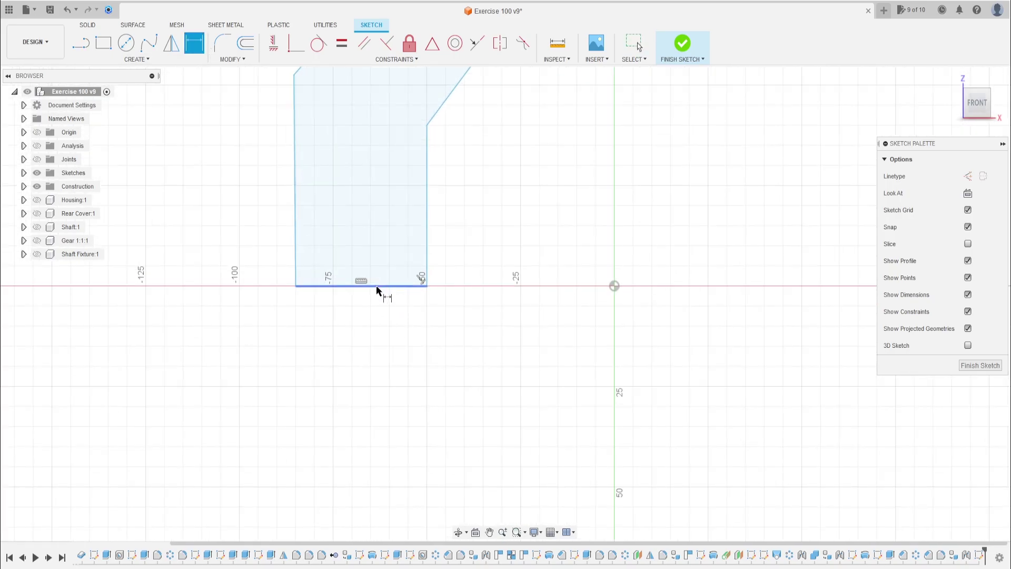
left_click(369, 370)
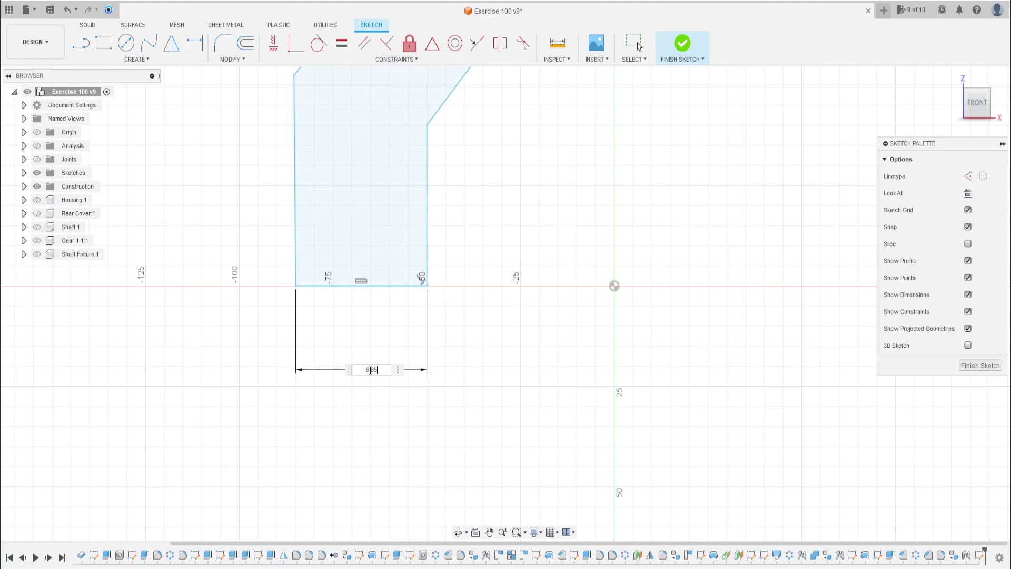
key("Return")
Step: Constrain the profile's slanted outer side edge to vertical and try the same constraint on the inner side edge
scroll(341, 258, "down", 3)
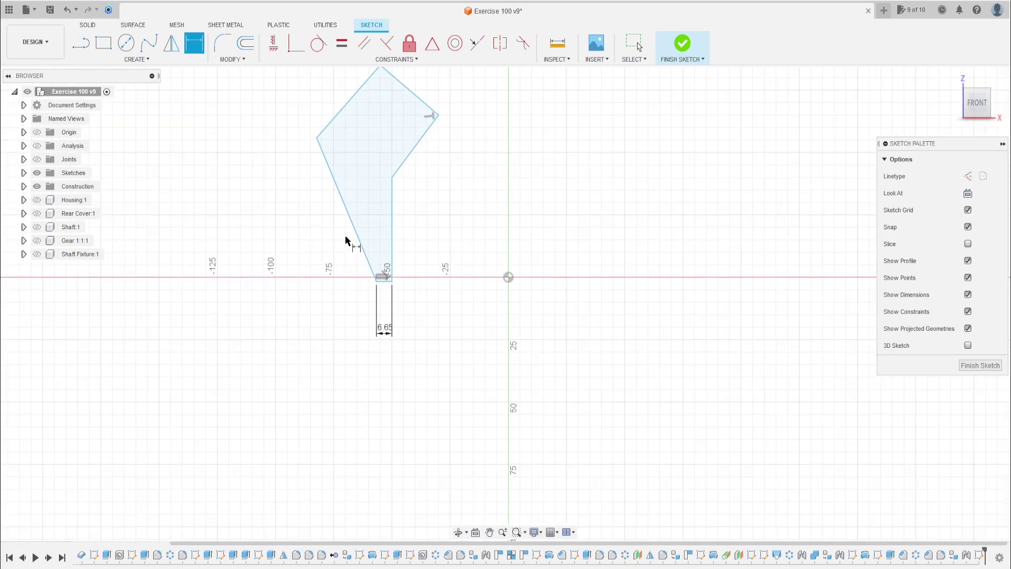
left_click(280, 50)
left_click(335, 188)
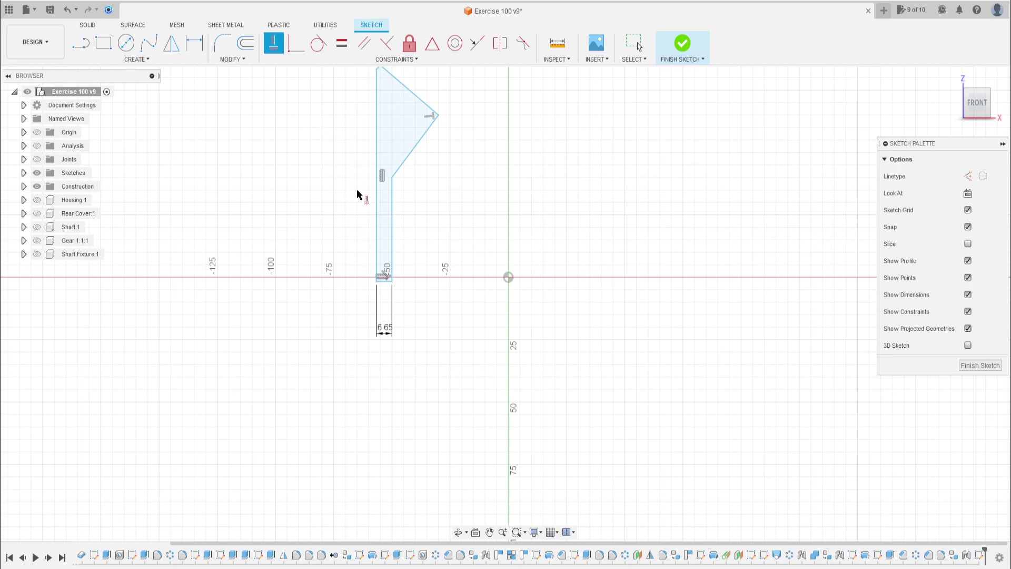
left_click(391, 214)
scroll(441, 177, "up", 1)
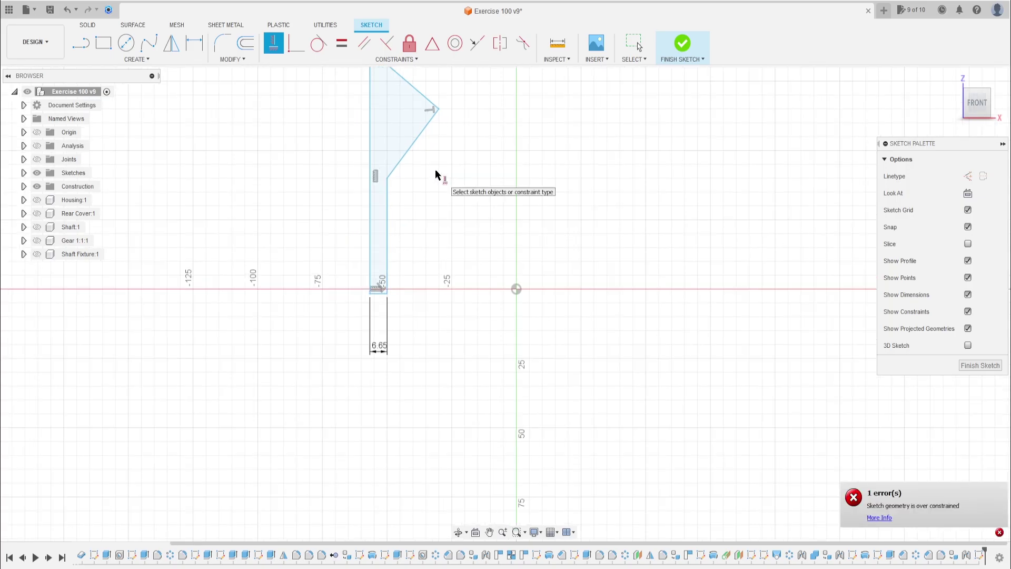
scroll(428, 201, "down", 2)
middle_click_drag(429, 200, 440, 201)
scroll(416, 215, "up", 2)
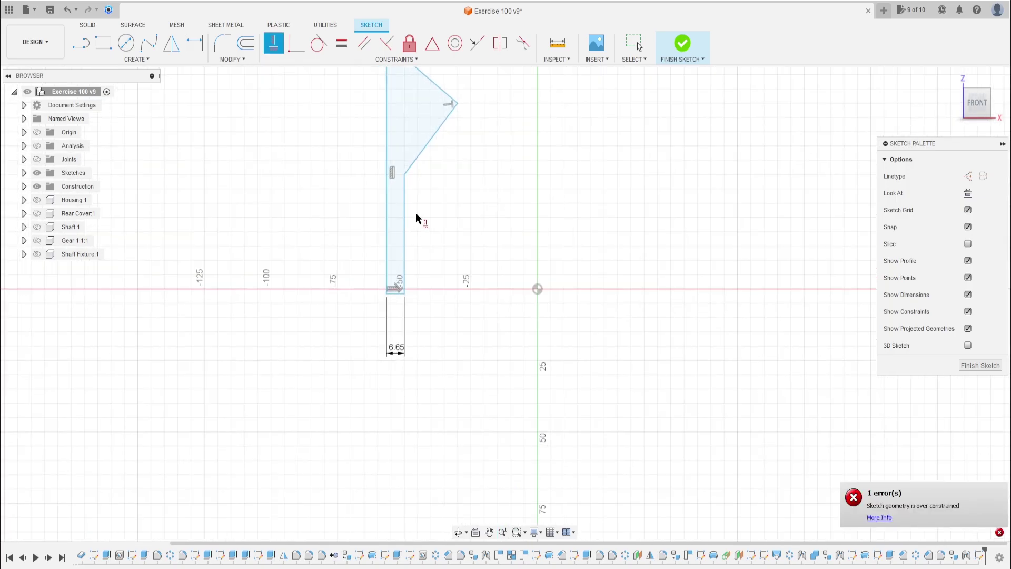
Step: Dimension the inner vertical edge of the profile, facing the origin, to 8.94 mm
left_click(194, 42)
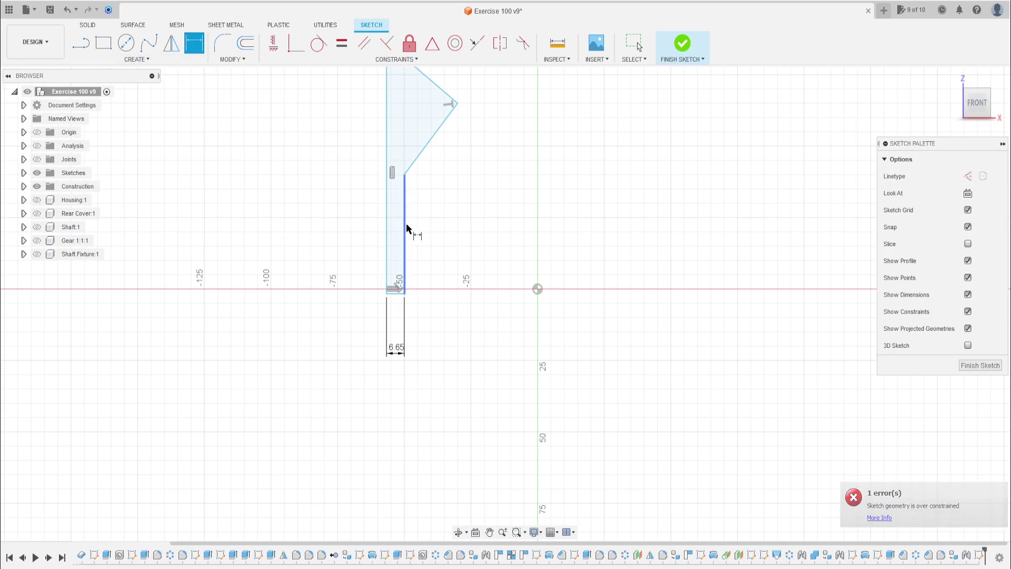
left_click(406, 223)
left_click(555, 232)
type("8,94")
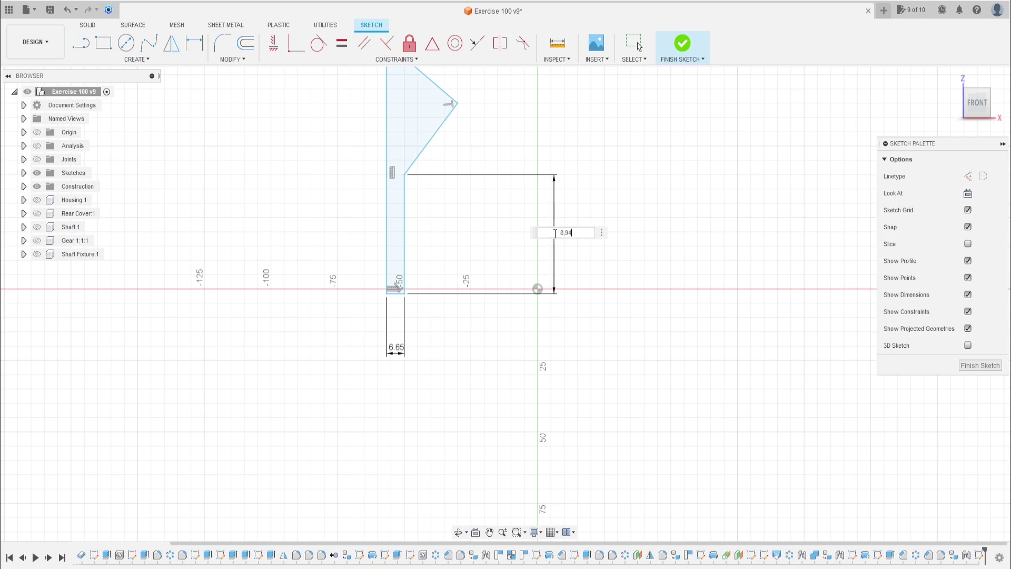
key("Return")
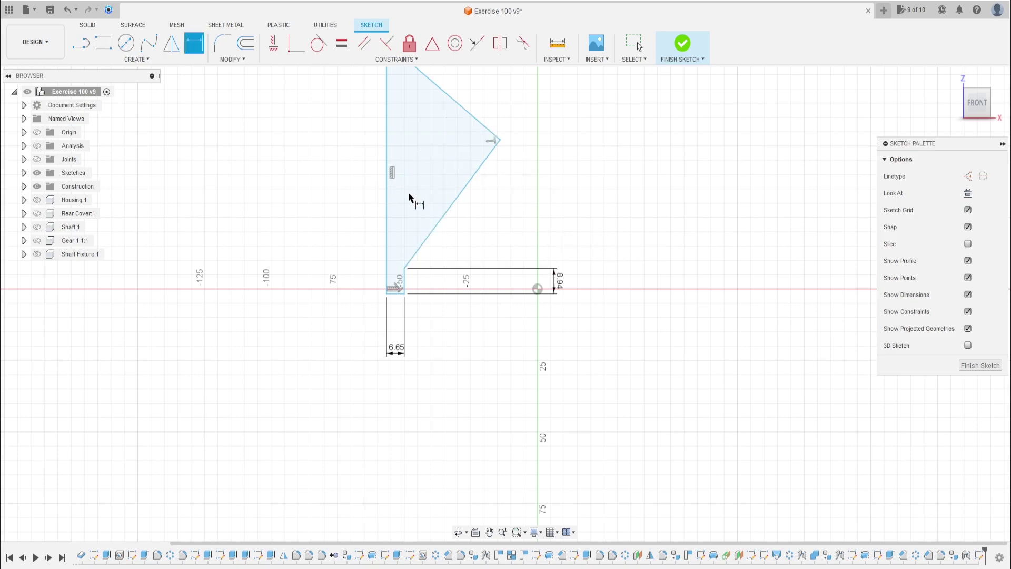
Step: Dimension the outer vertical edge of the profile to 13.61 mm
left_click(386, 206)
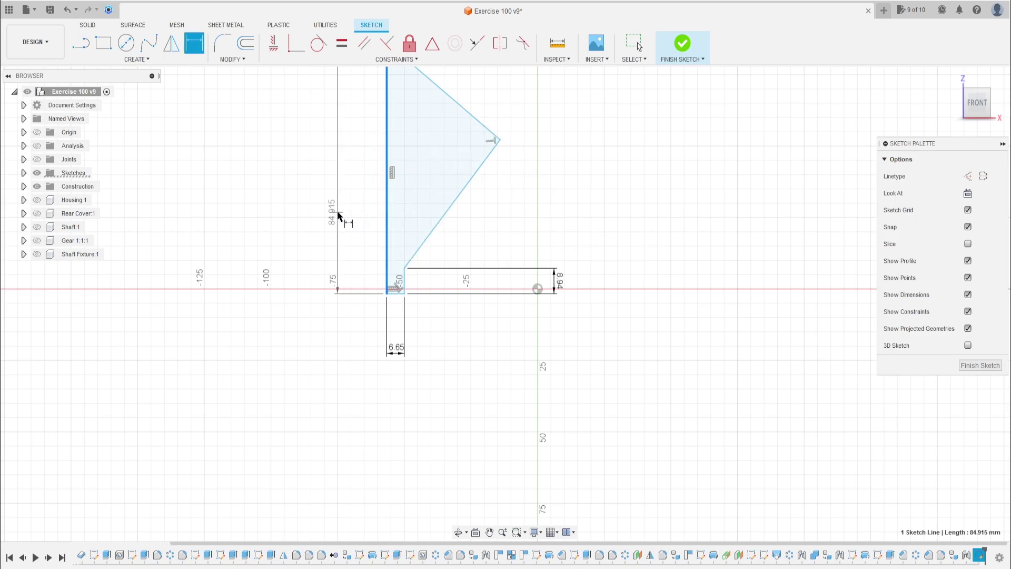
left_click(335, 211)
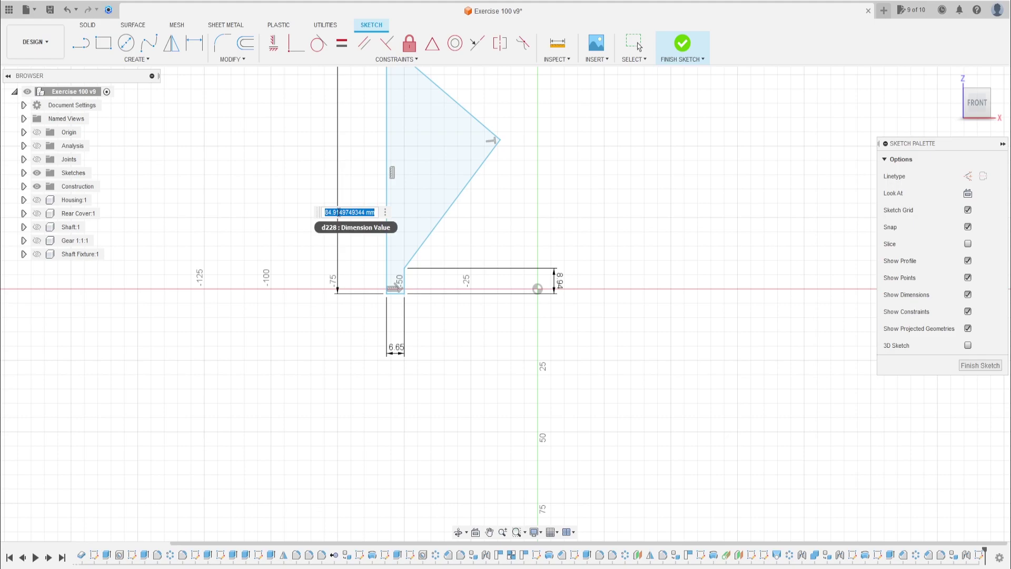
type("13,61")
key("Return")
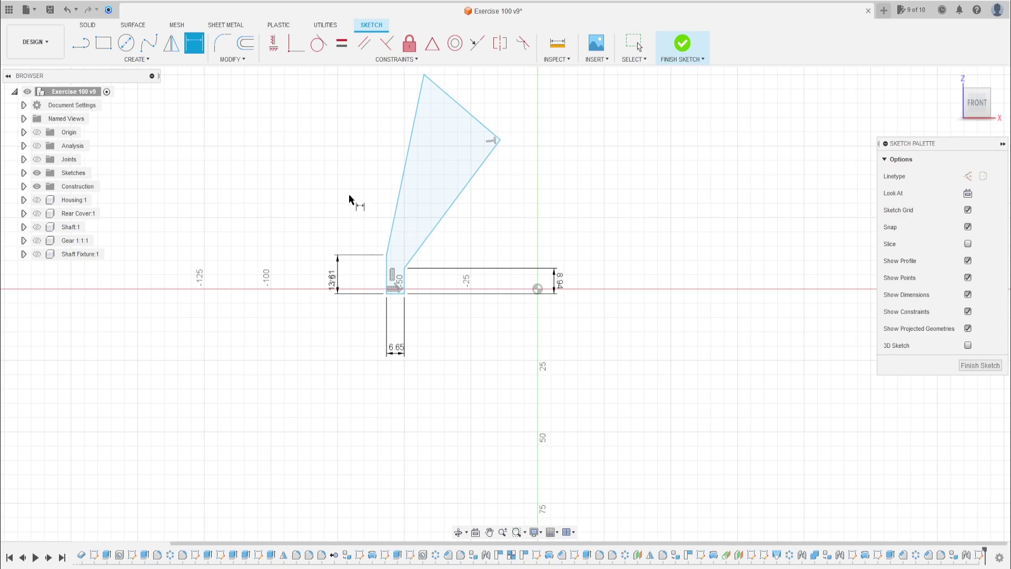
Step: Add an aligned dimension of 6.84 mm to the slanted edge above the outer vertical edge
left_click(408, 156)
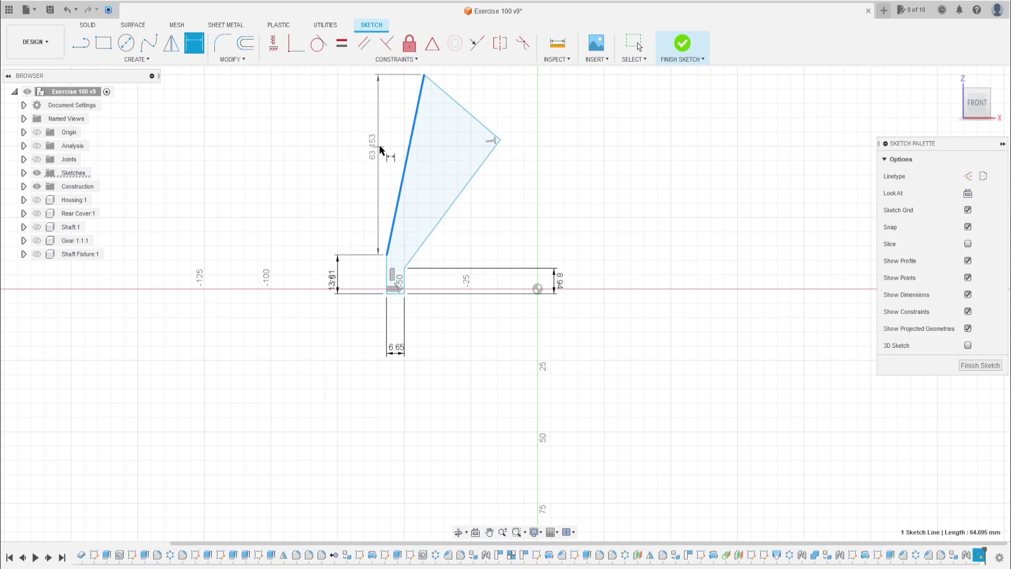
left_click(400, 122)
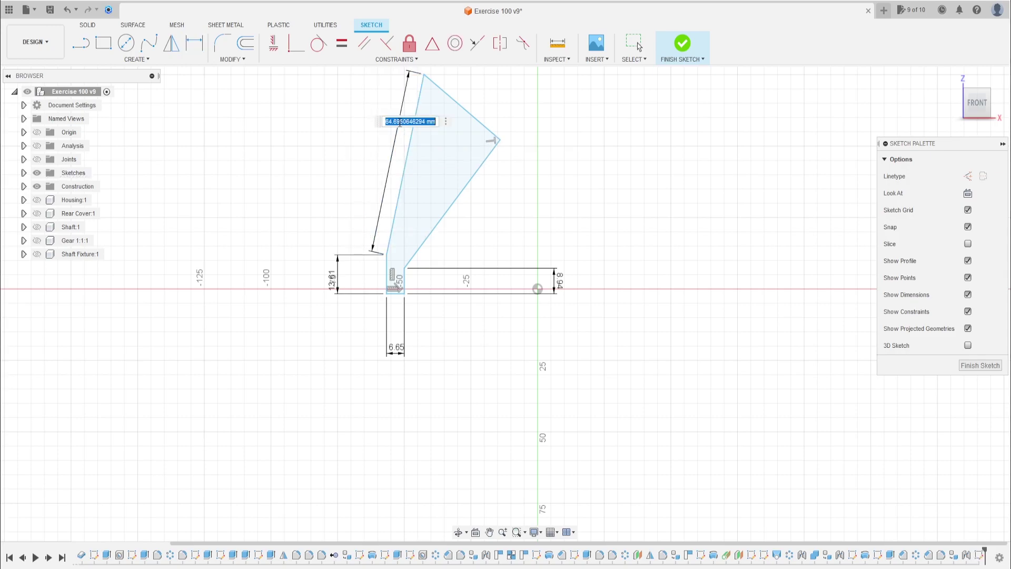
type("6,84")
key("Return")
Step: Add an aligned dimension of 8.06 mm to the slanted top edge of the profile
scroll(367, 289, "up", 4)
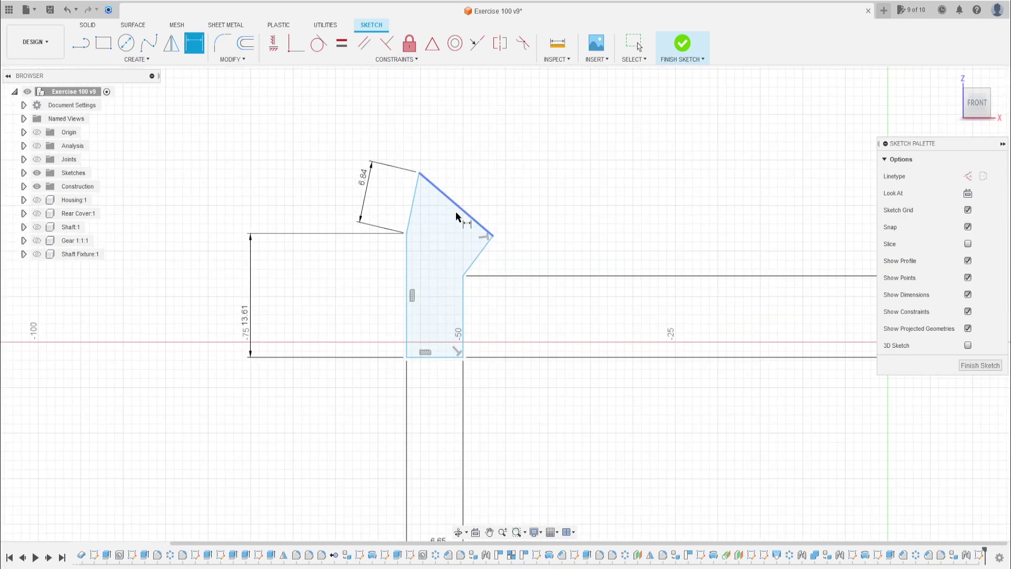
mouse_move(482, 237)
middle_mouse_down()
mouse_move(420, 176)
mouse_move(364, 194)
middle_mouse_up()
scroll(379, 225, "down", 1)
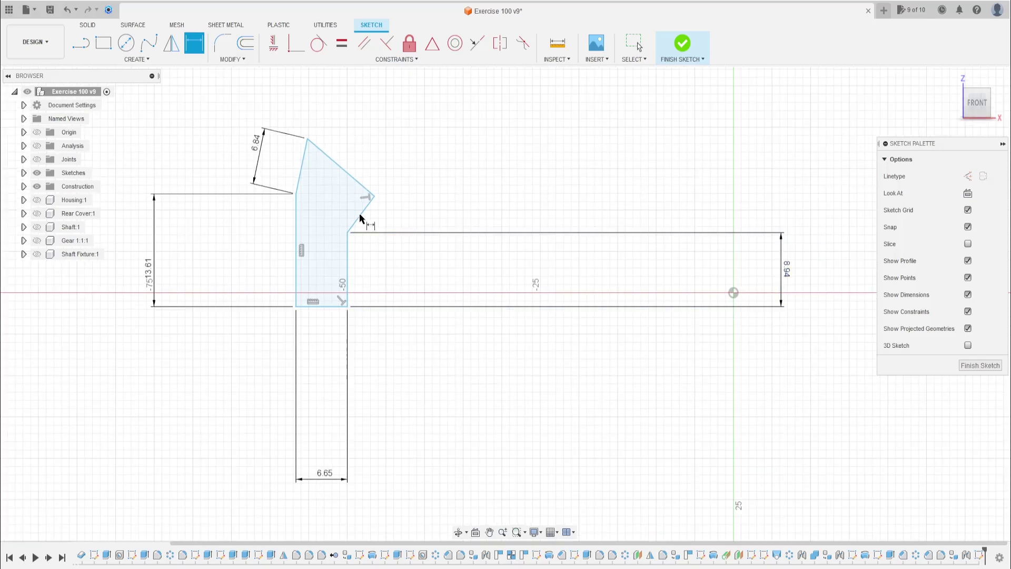
left_click(349, 174)
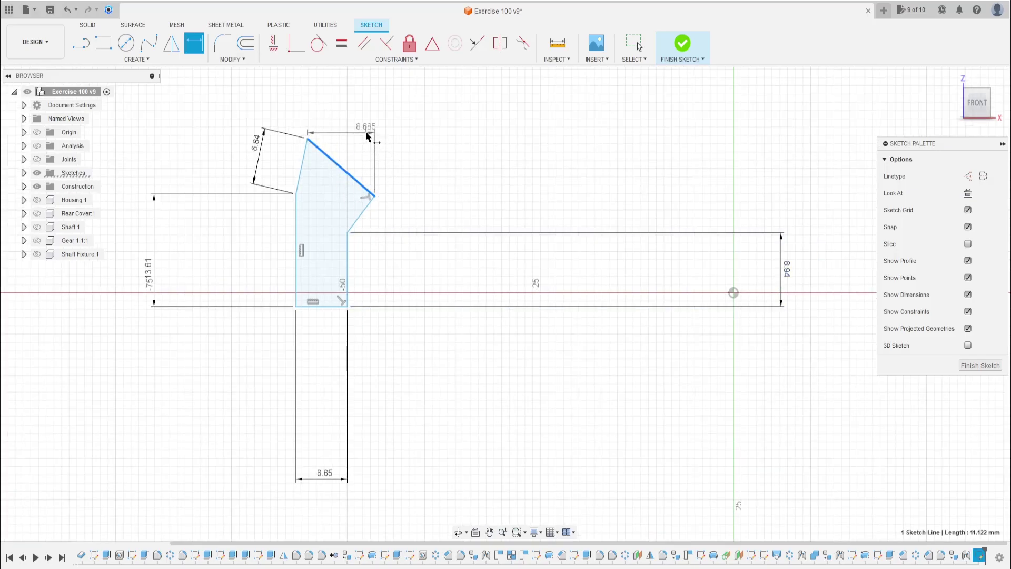
left_click(390, 126)
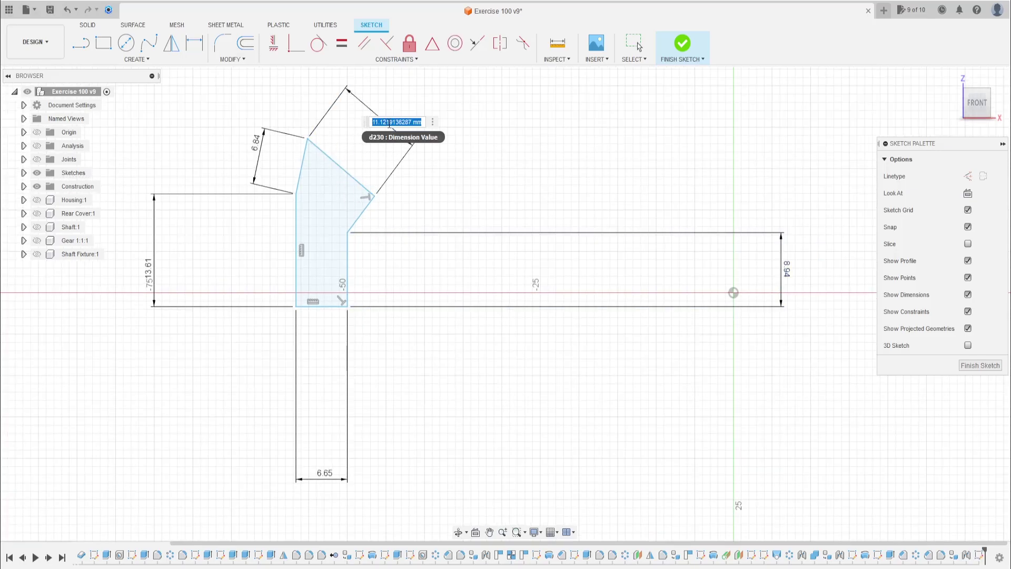
type("8.06")
key("Return")
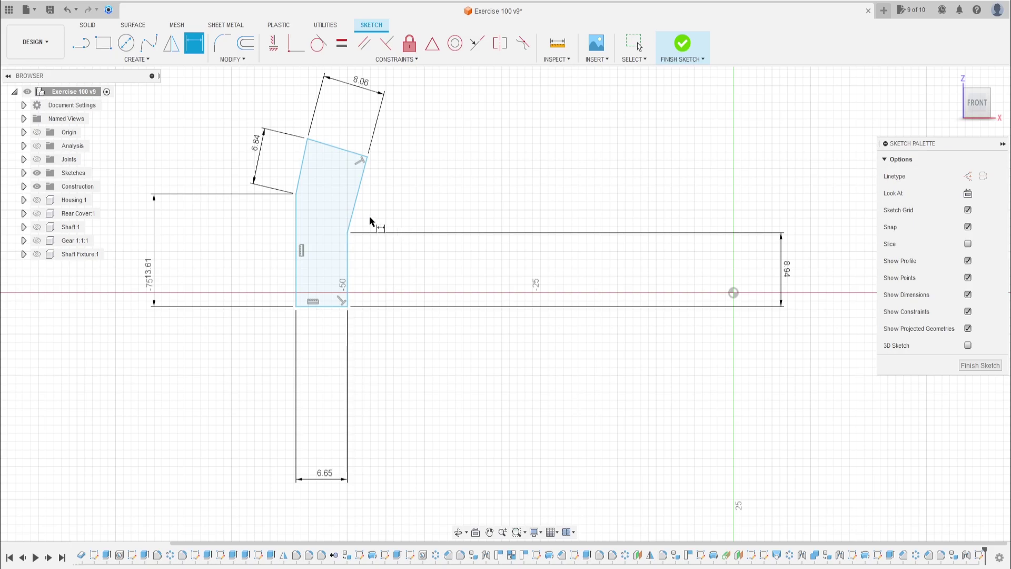
Step: Dimension the angle between the inner slanted edge and the inner vertical edge to 135 degrees
left_click(359, 193)
left_click(348, 246)
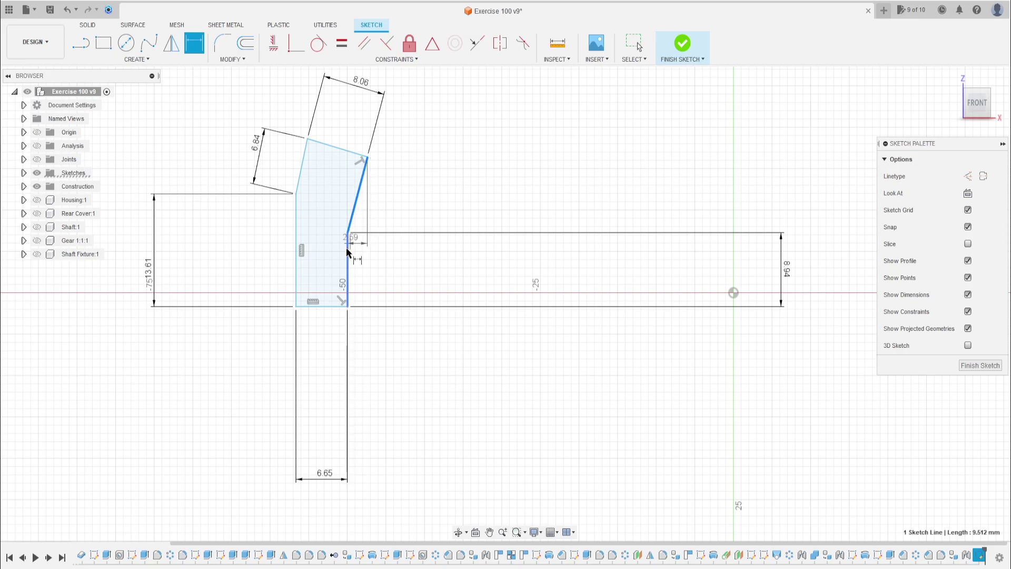
left_click(387, 255)
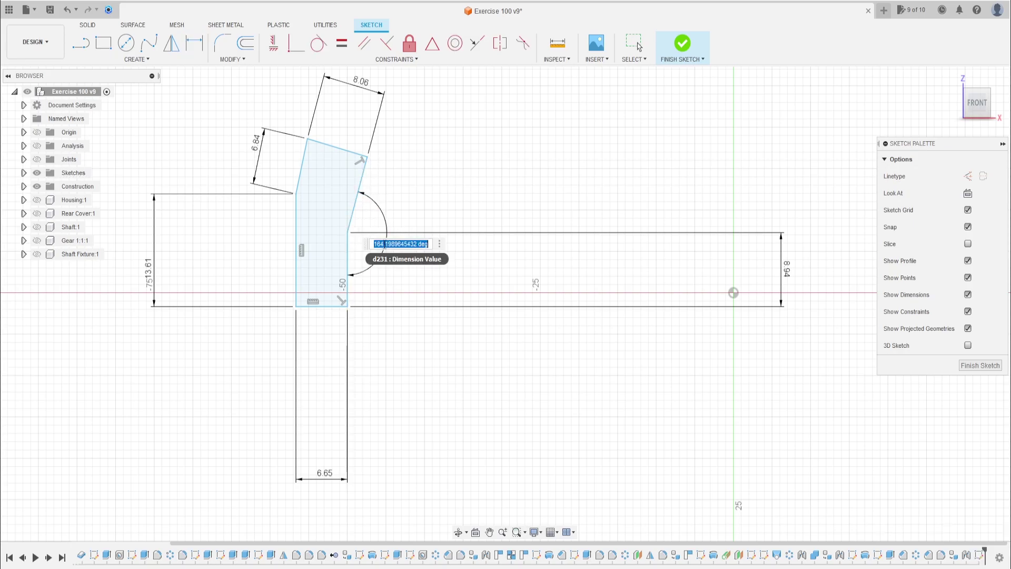
type("1")
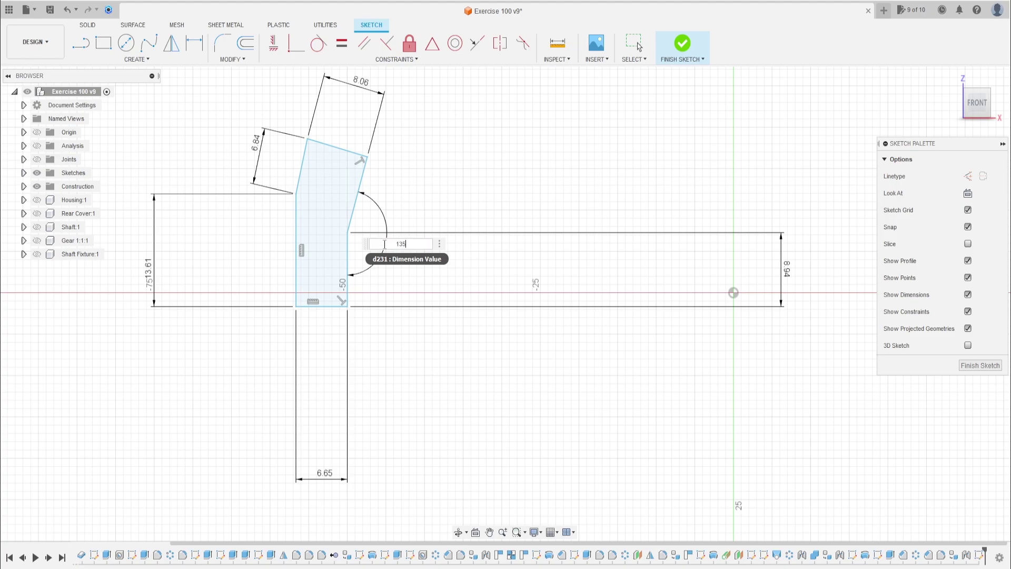
type("35")
key("Return")
scroll(313, 187, "up", 2)
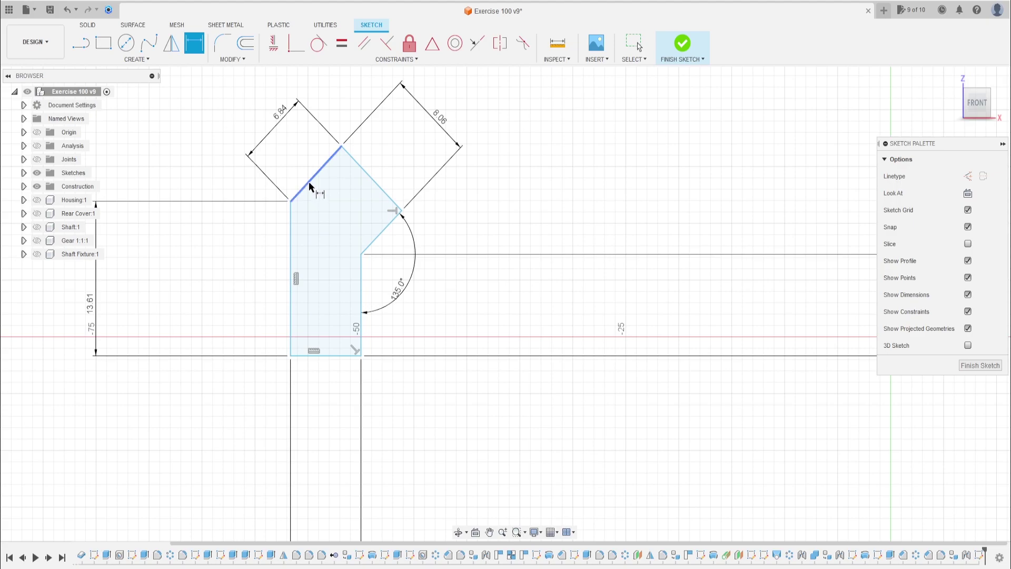
Step: Add a driven angle dimension between the outer vertical edge and the slanted edge above it
left_click(310, 187)
left_click(291, 224)
left_click(312, 211)
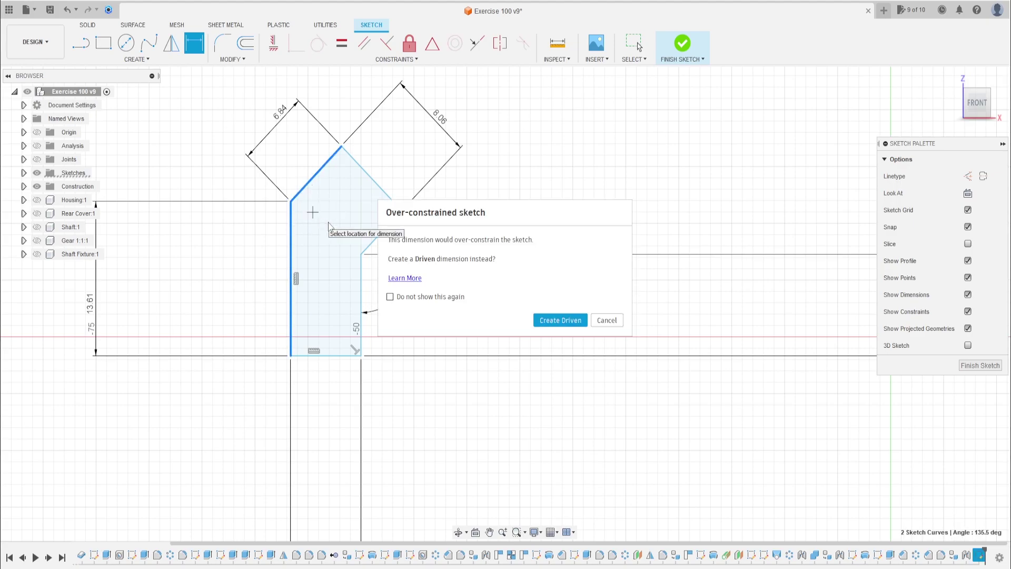
left_click(536, 321)
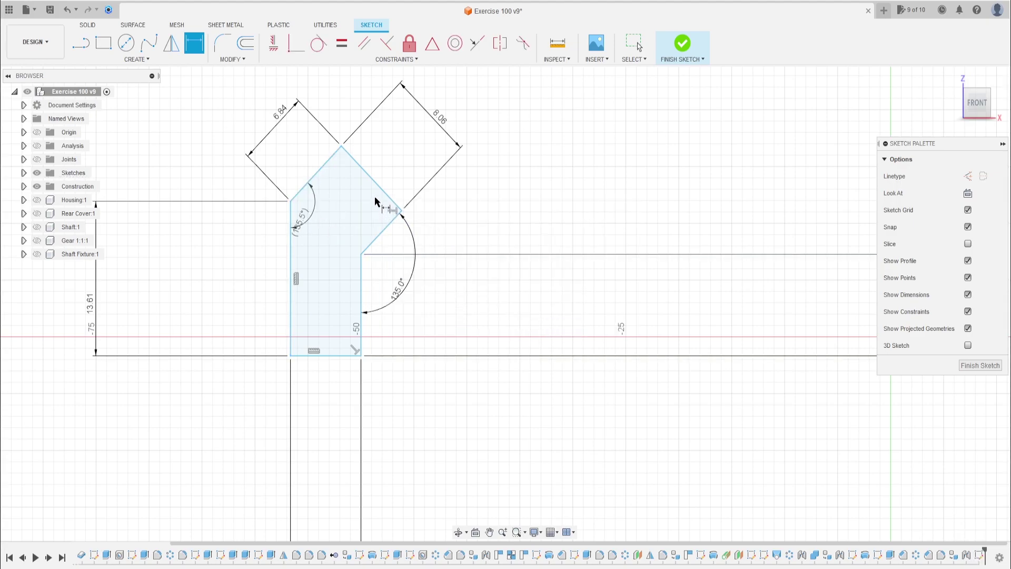
left_click(335, 153)
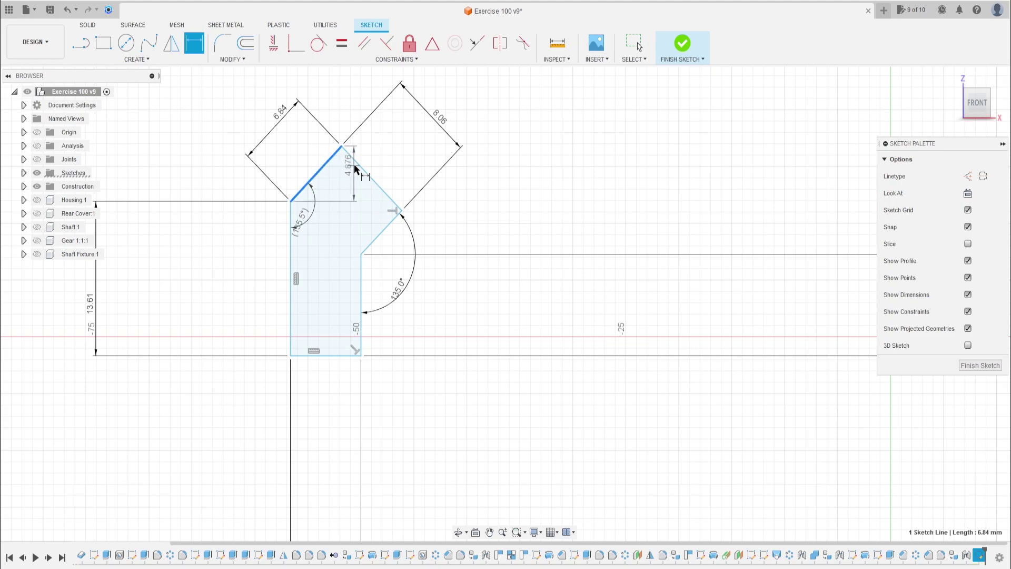
left_click(360, 171)
left_click(340, 182)
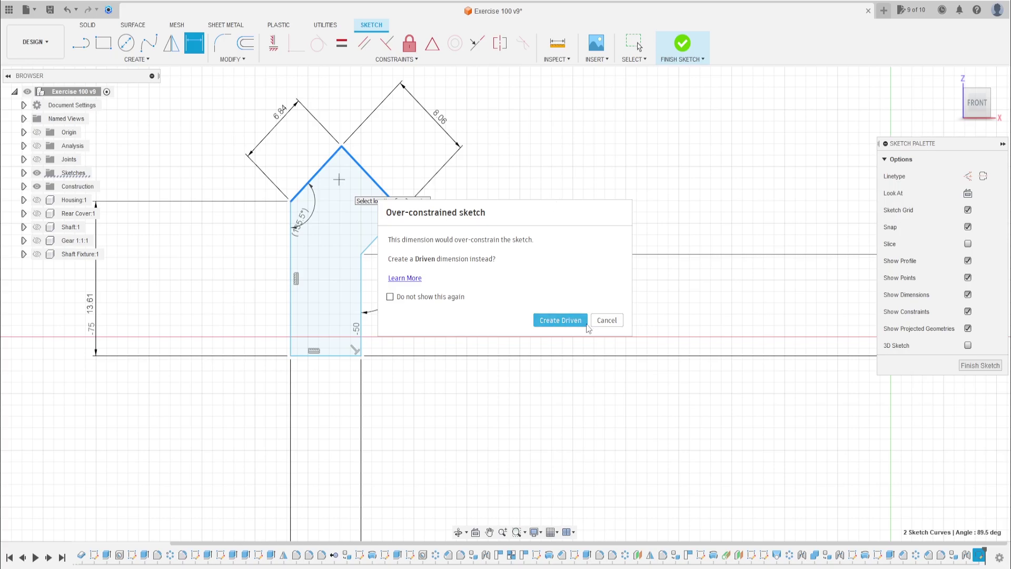
left_click(606, 320)
Step: Delete the perpendicular constraint between the slanted top edge and the inner slanted edge of the profile
scroll(396, 225, "up", 3)
scroll(400, 226, "up", 2)
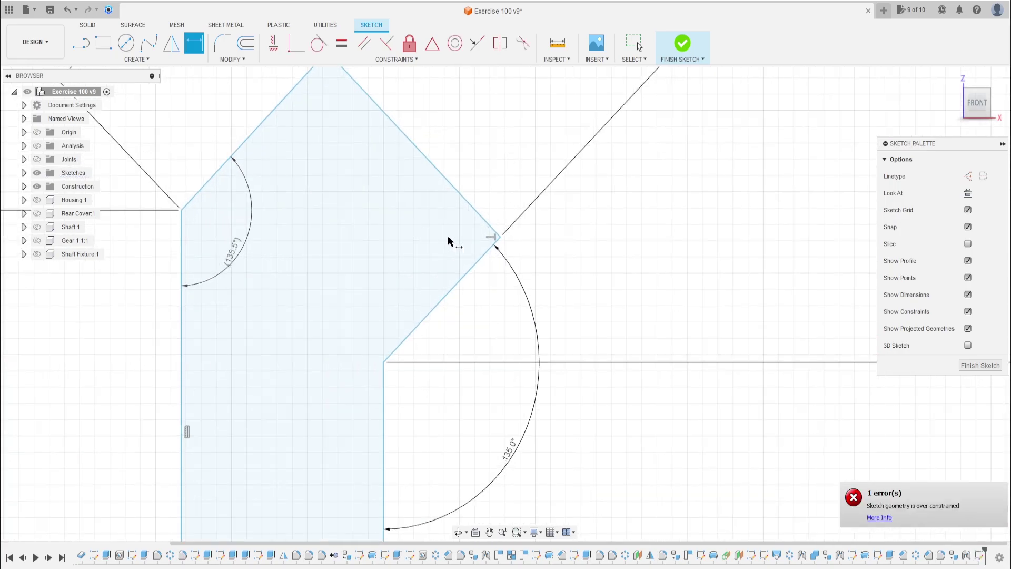
key("Escape")
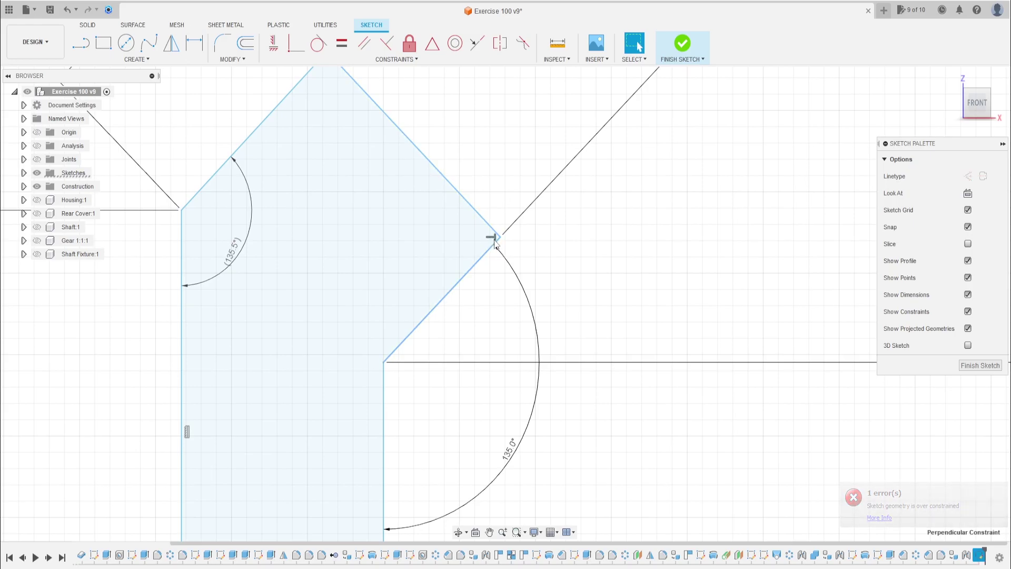
key("Delete")
Step: Dimension the angle between the two slanted edges meeting at the profile's apex to 83.2 degrees
scroll(418, 225, "down", 4)
middle_click_drag(396, 197, 434, 216)
left_click(194, 43)
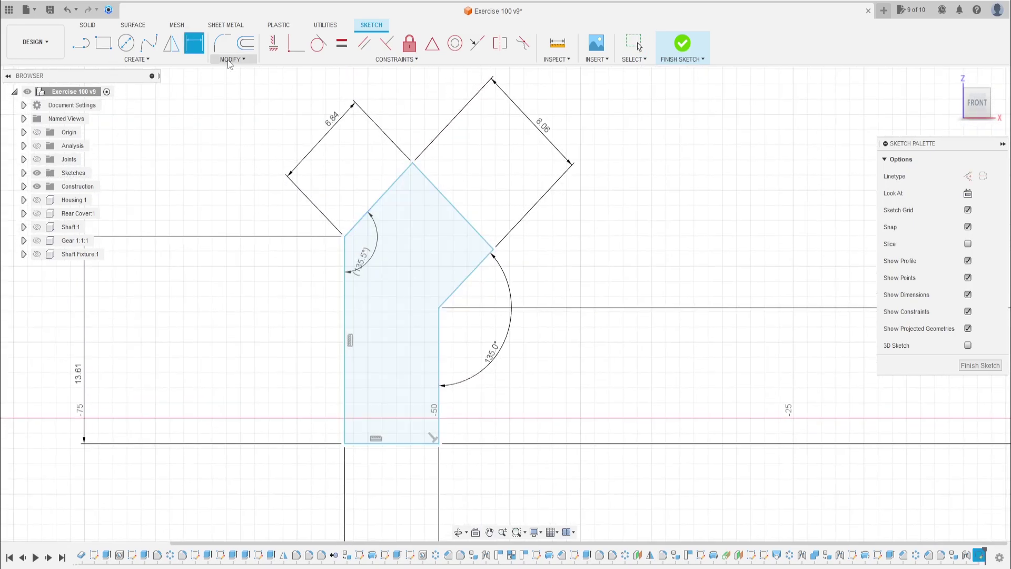
left_click(390, 188)
left_click(425, 176)
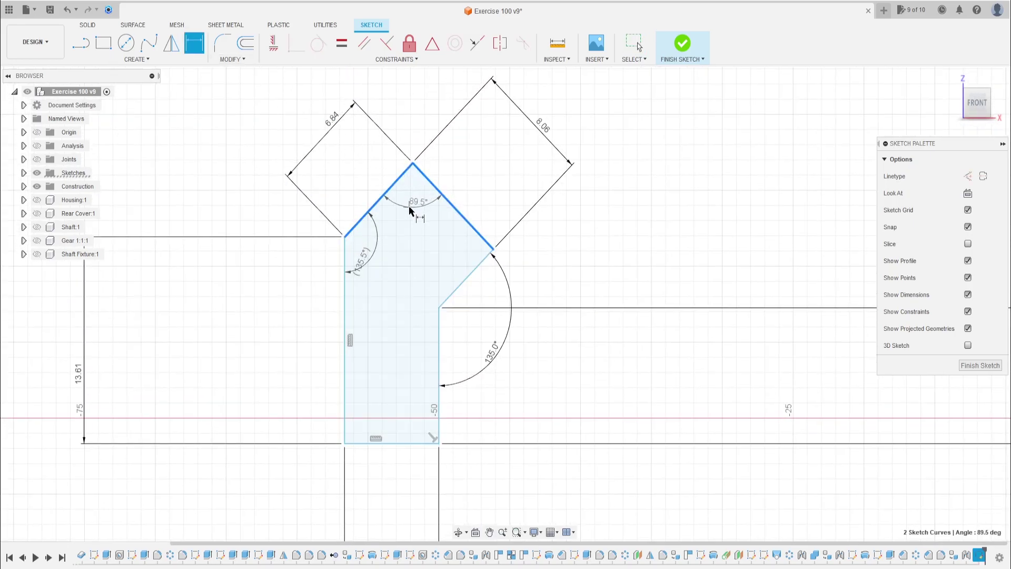
left_click(409, 206)
type("83.2")
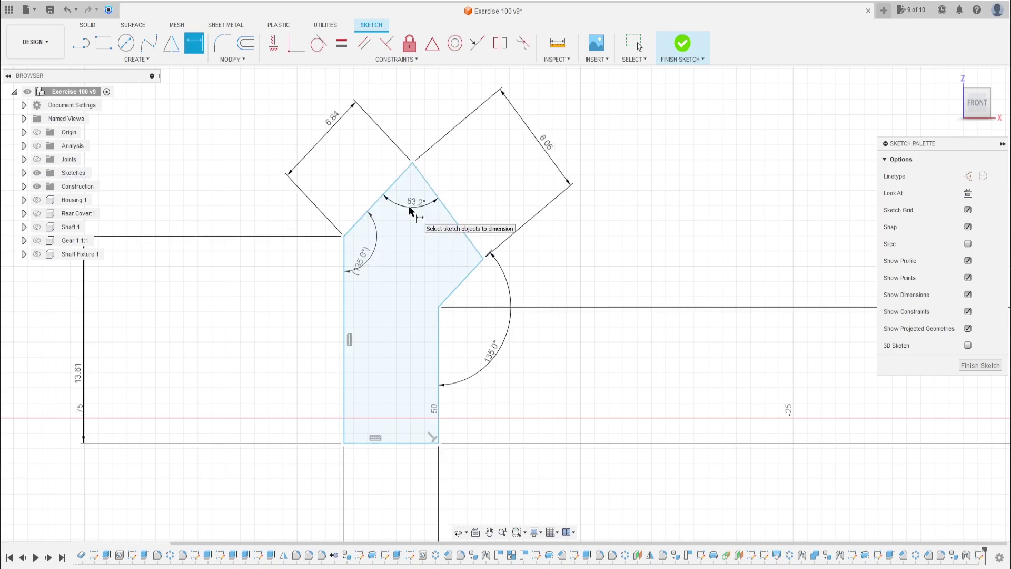
key("Return")
Step: Align the profile's lower inner corner horizontally with the sketch origin using a Horizontal/Vertical constraint
scroll(438, 337, "down", 2)
middle_click_drag(432, 338, 340, 245)
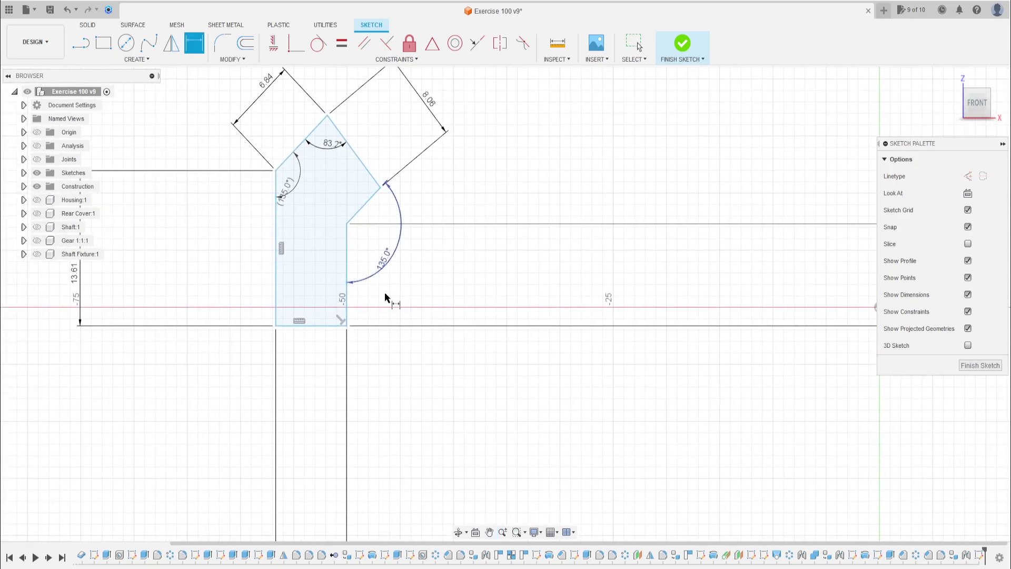
scroll(412, 317, "down", 2)
middle_click_drag(538, 305, 496, 309)
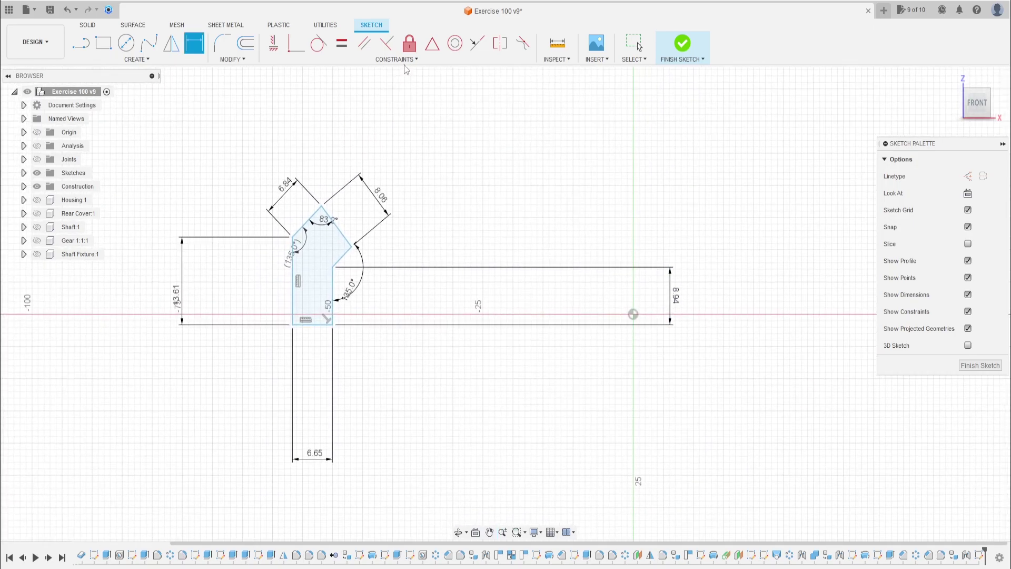
left_click(274, 43)
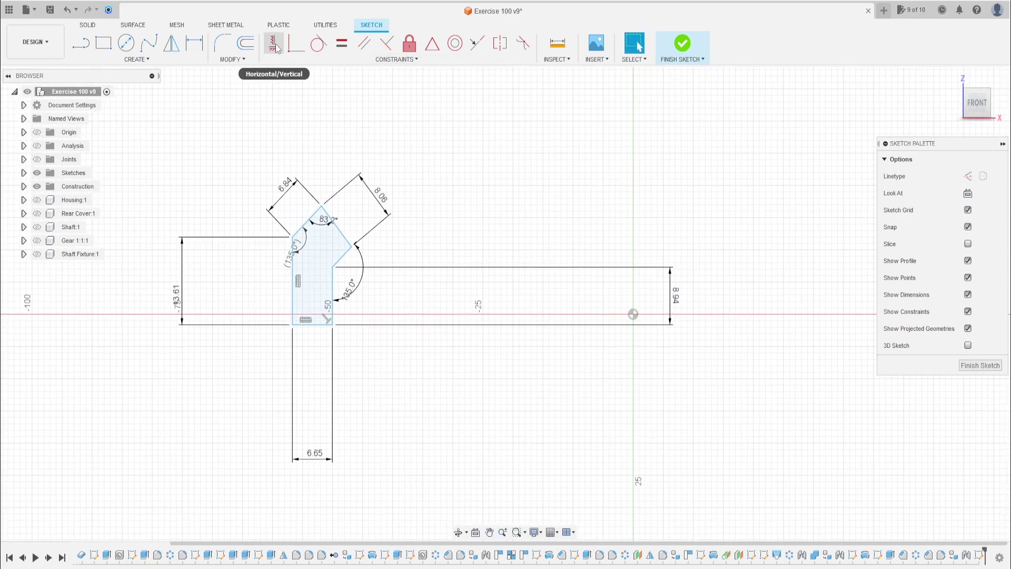
left_click(333, 325)
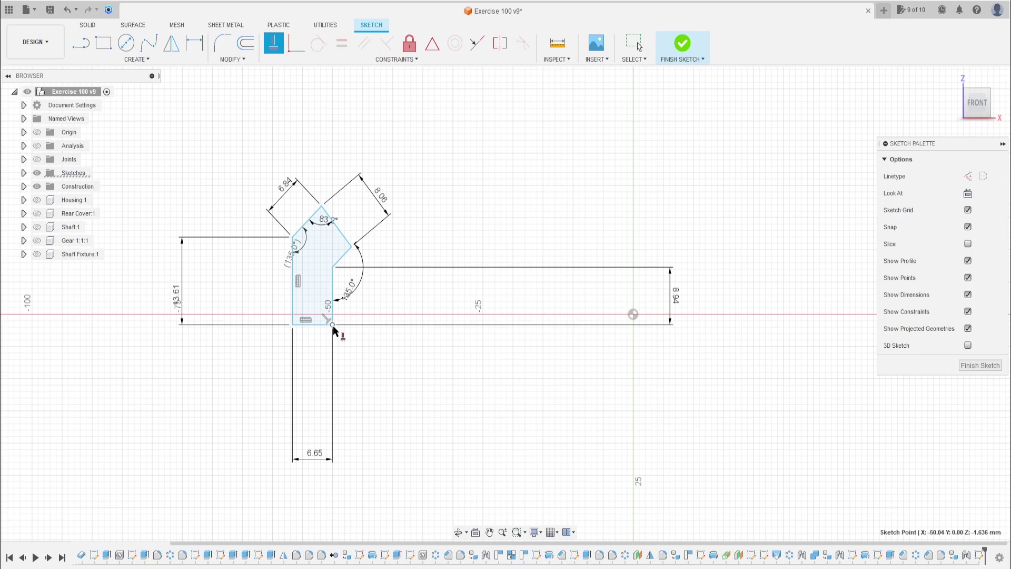
left_click(633, 315)
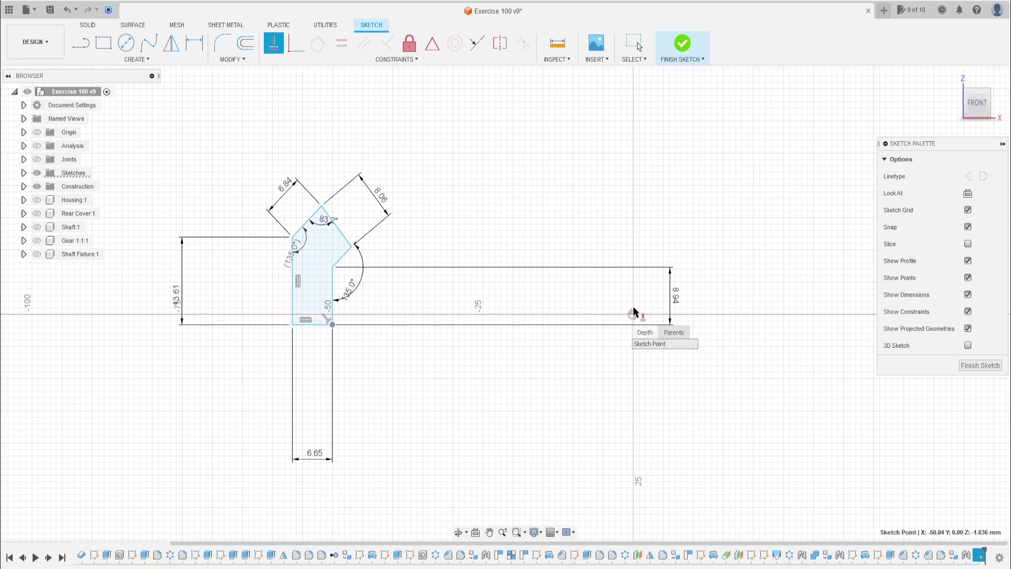
left_click(633, 314)
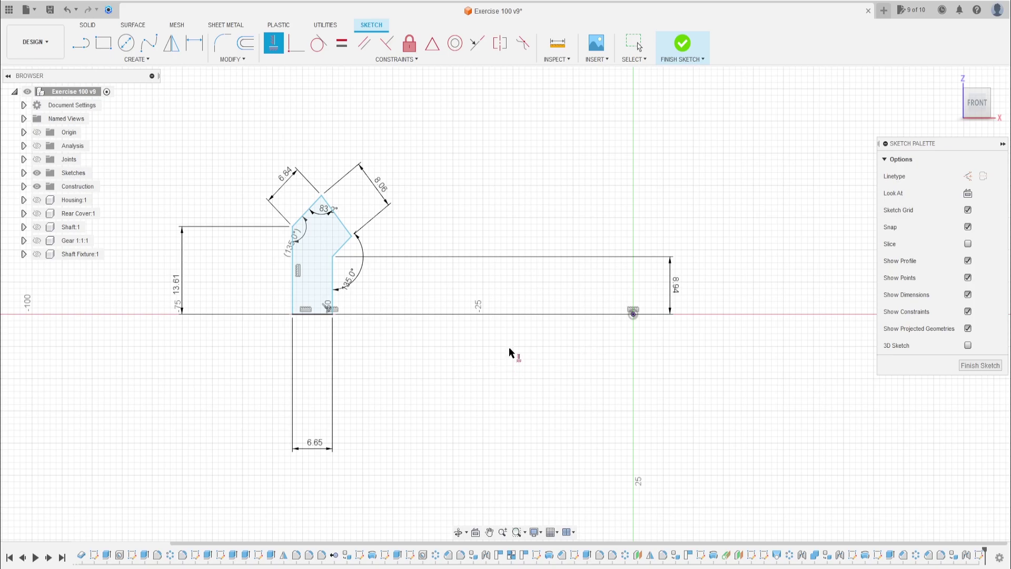
key("Escape")
Step: Dimension the horizontal distance from the profile's lower inner corner to the origin to 12.75 mm
key("d")
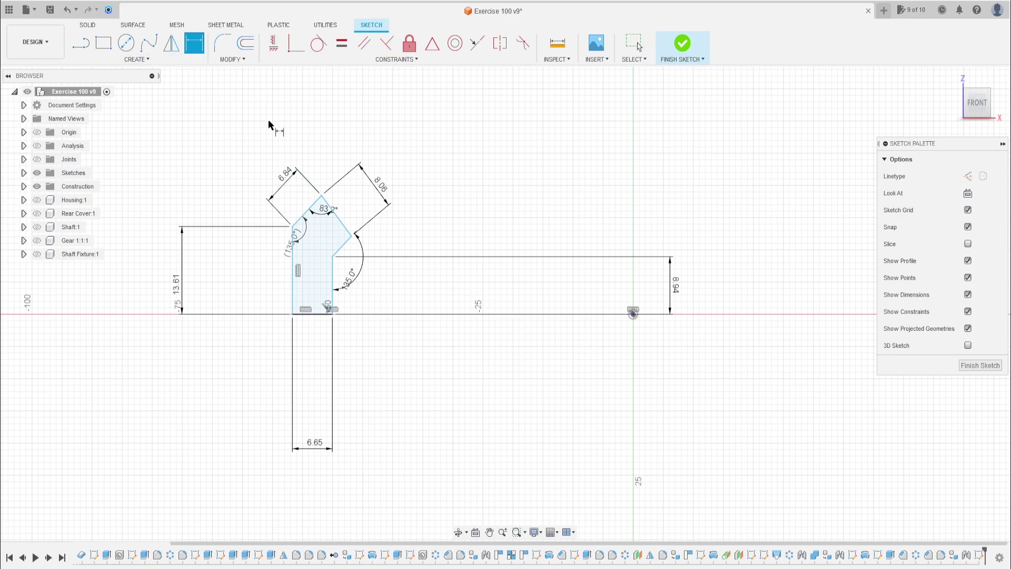
left_click(332, 315)
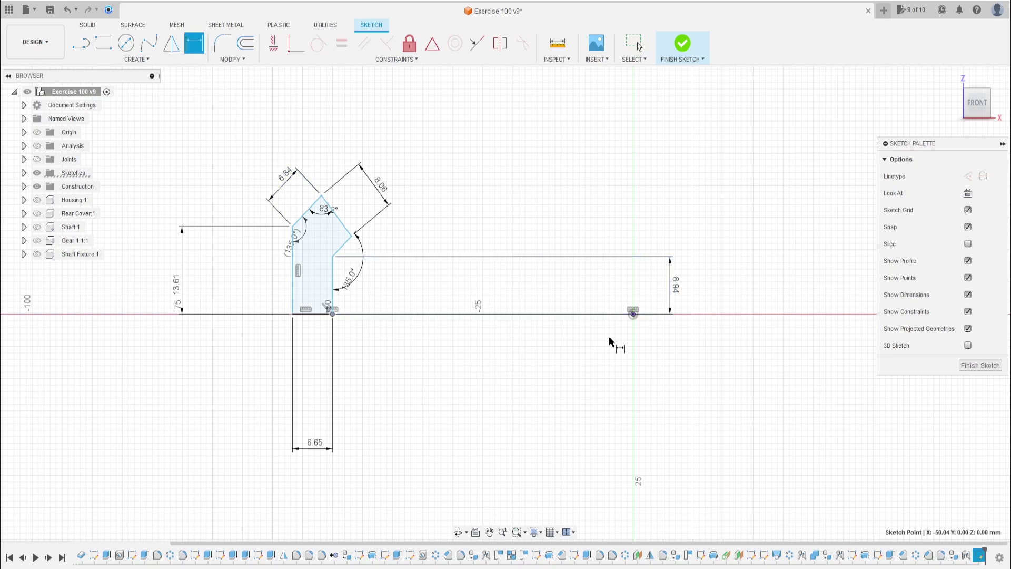
left_click(632, 315)
left_click(465, 445)
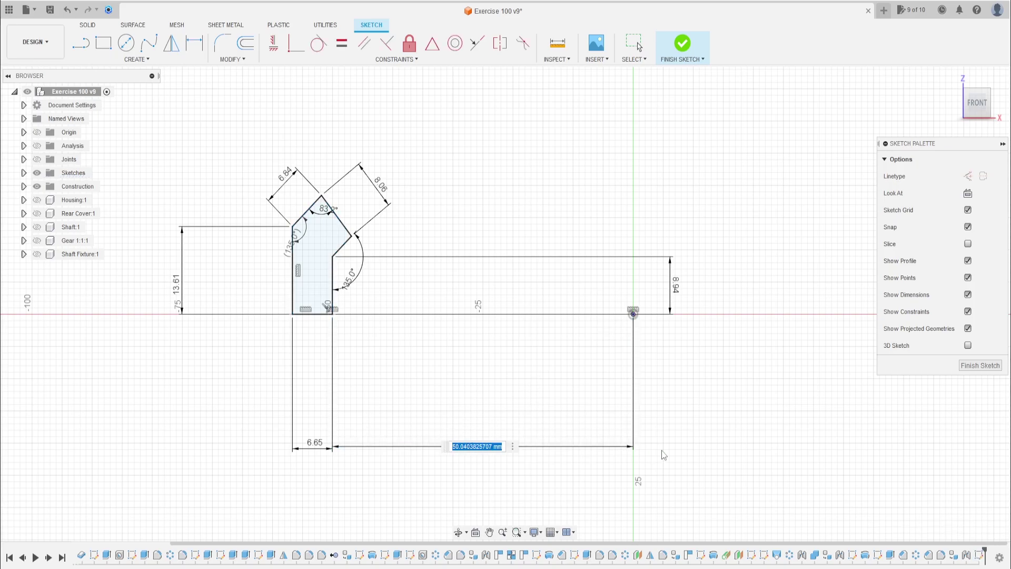
type("12,75")
key("Return")
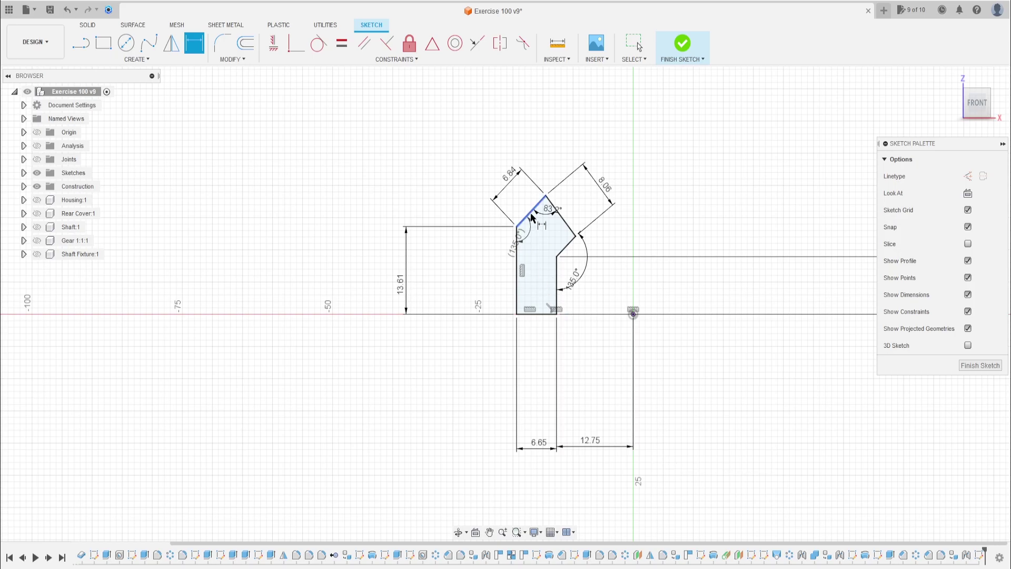
Step: Move the 12.75, 6.65 and 13.61 mm dimensions closer to the profile to tidy the sketch
scroll(530, 212, "up", 2)
scroll(589, 242, "down", 2)
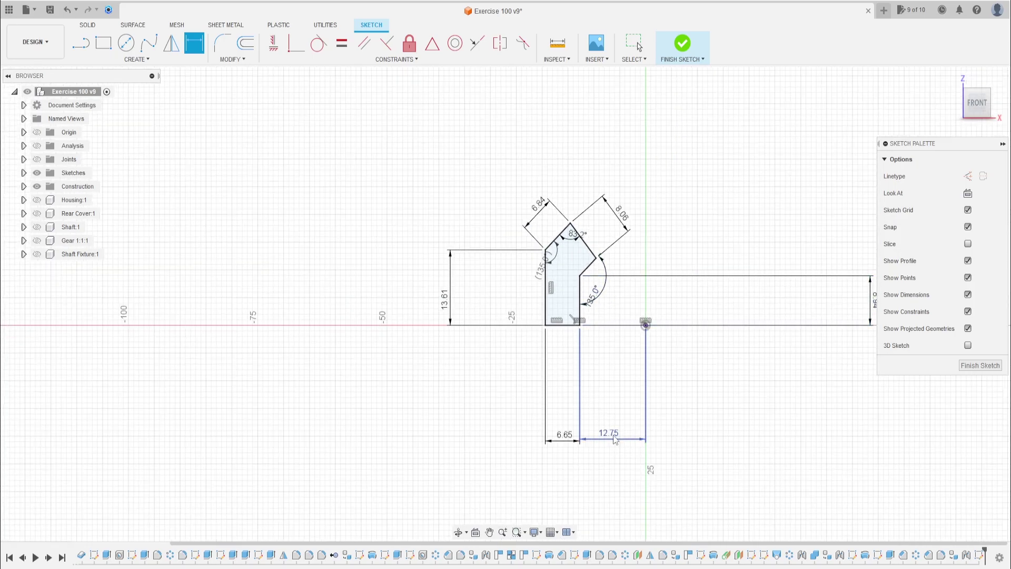
left_click_drag(615, 440, 611, 352)
left_click_drag(561, 435, 565, 345)
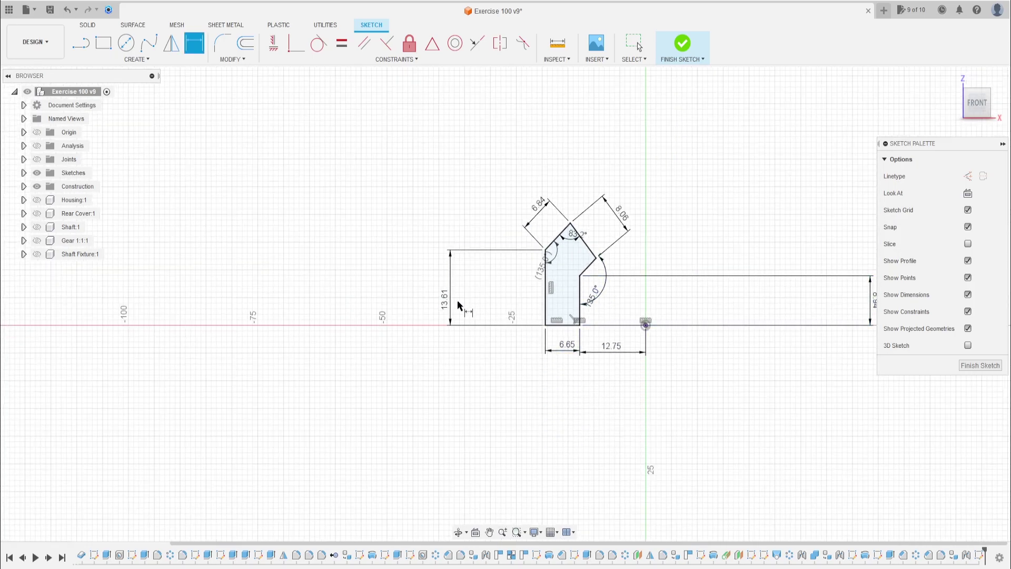
left_click_drag(458, 305, 519, 305)
scroll(587, 243, "up", 3)
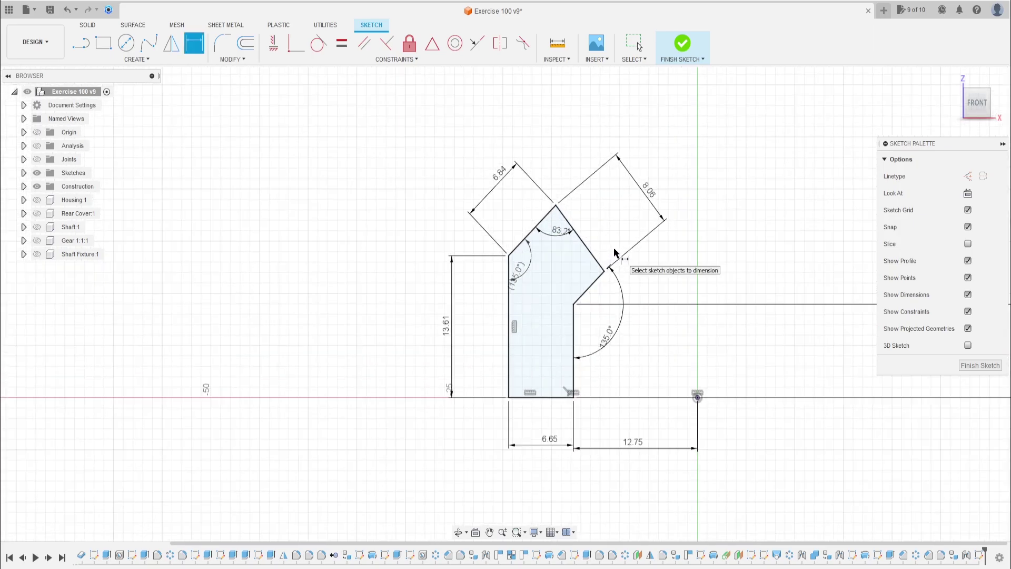
scroll(615, 252, "up", 2)
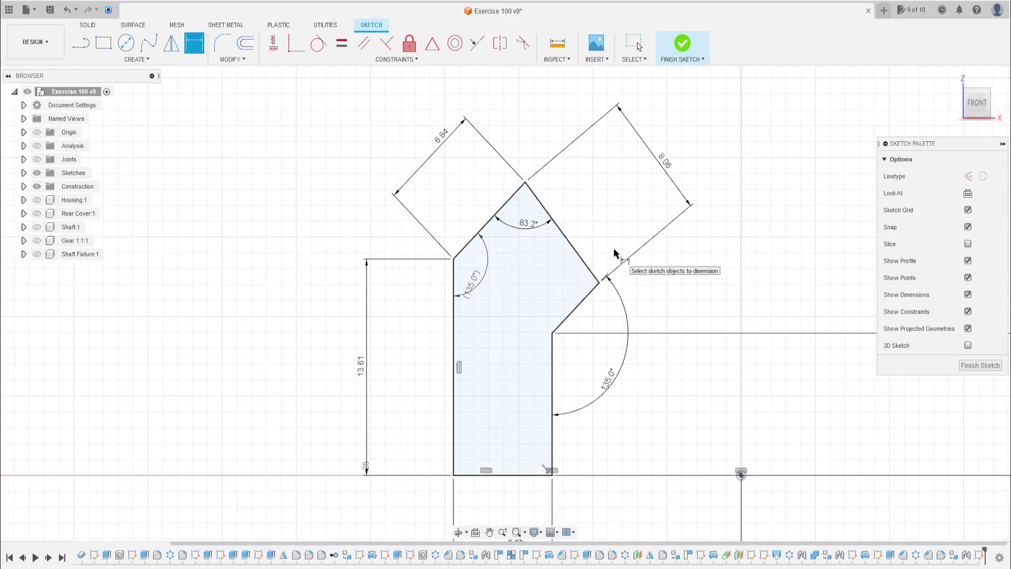
Step: Finish the sketch and revolve the profile 360 degrees around its horizontal base edge as a new body
left_click(682, 44)
left_click(126, 43)
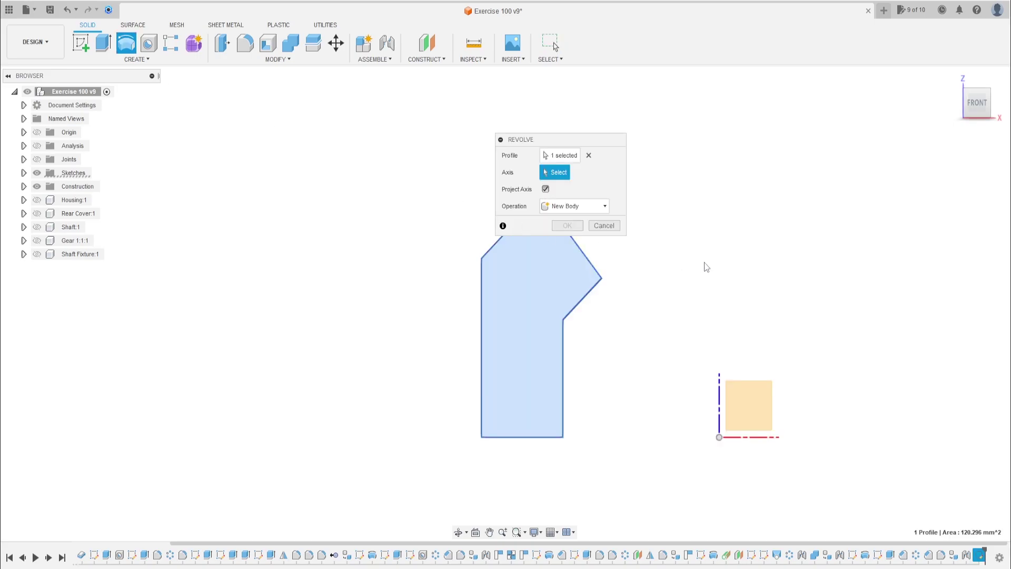
left_click_drag(540, 141, 693, 110)
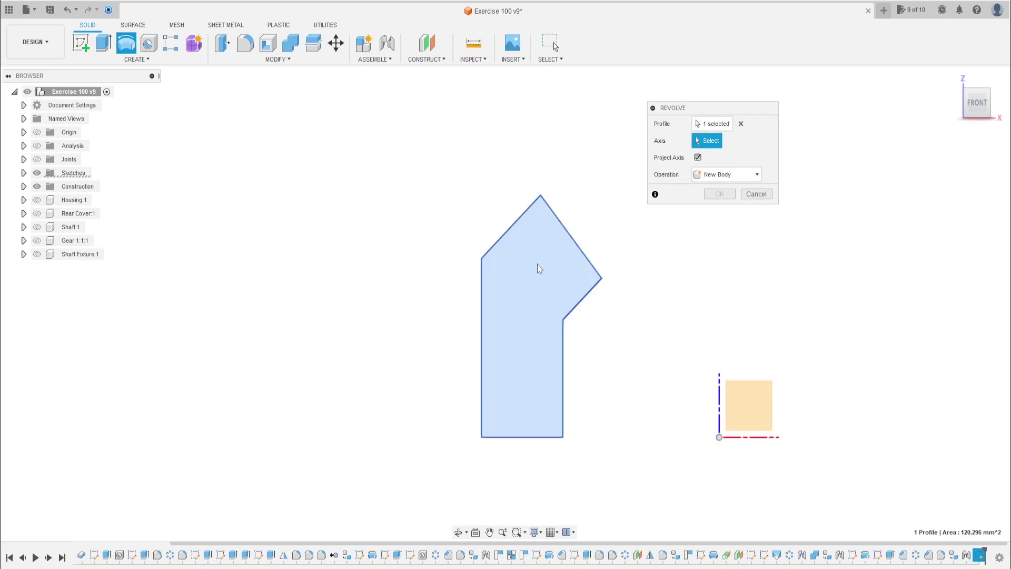
middle_click_drag(678, 178, 737, 137, "shift")
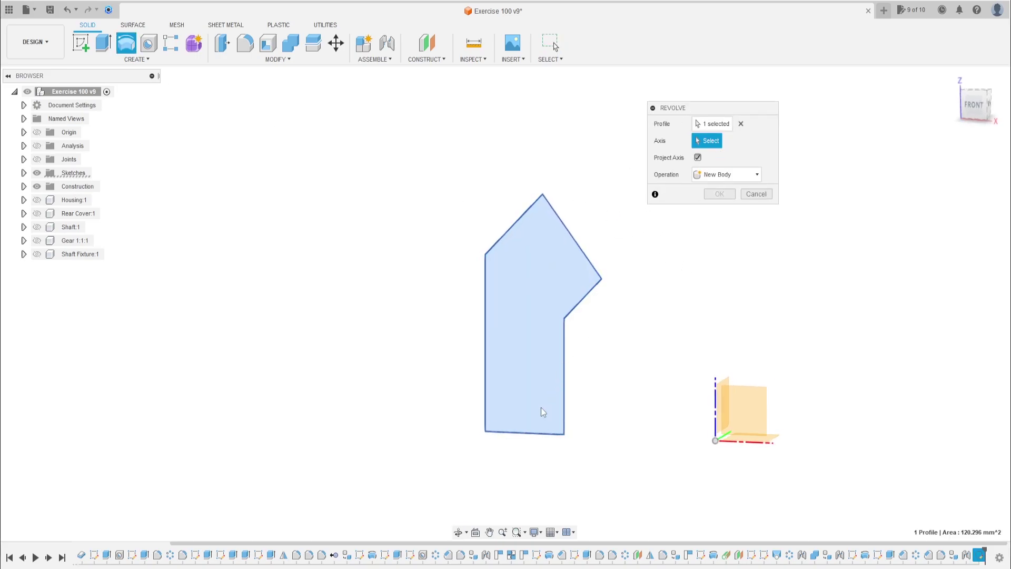
left_click(538, 434)
middle_click_drag(621, 396, 743, 265, "shift")
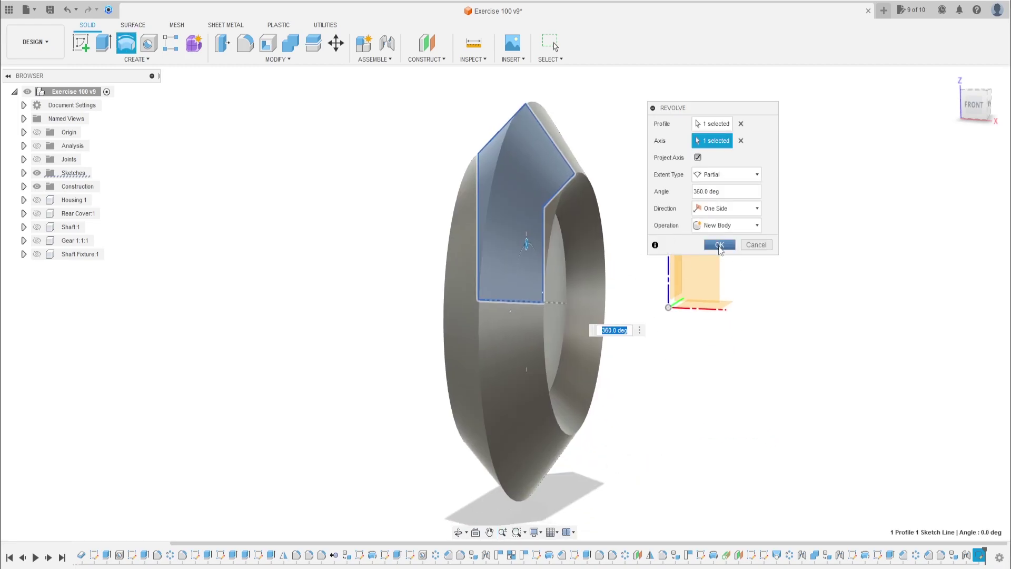
left_click(719, 246)
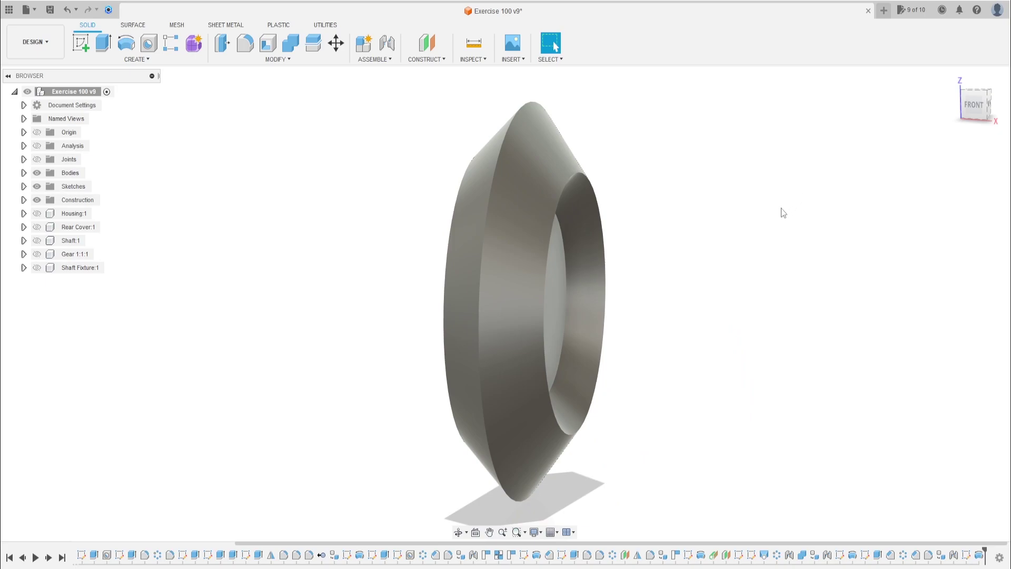
Step: Create a construction plane tangent to the gear's rear conical face at the profile vertex on its smaller rim
left_click(426, 59)
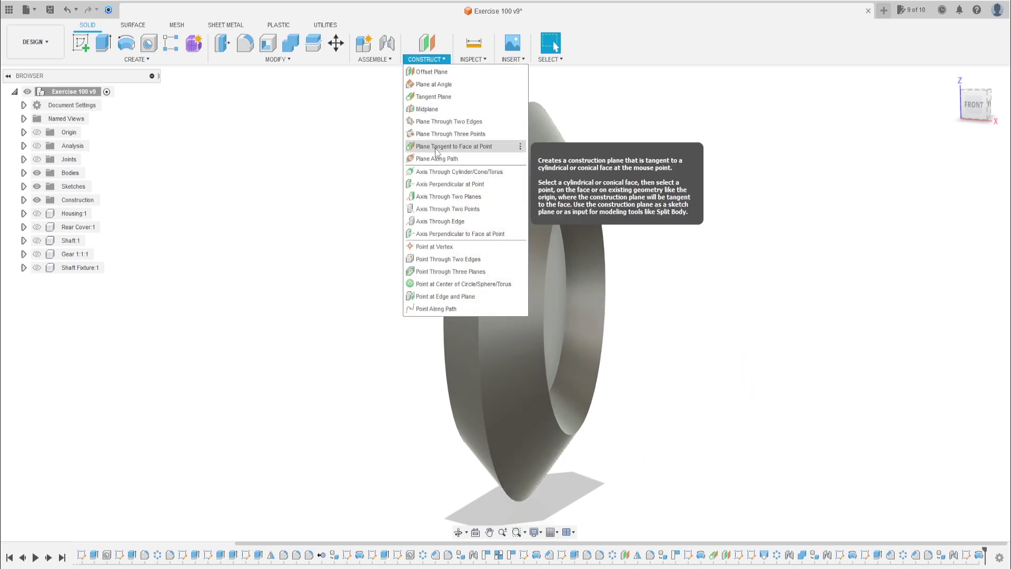
left_click(456, 146)
middle_click_drag(465, 147, 533, 182, "shift")
left_click(498, 151)
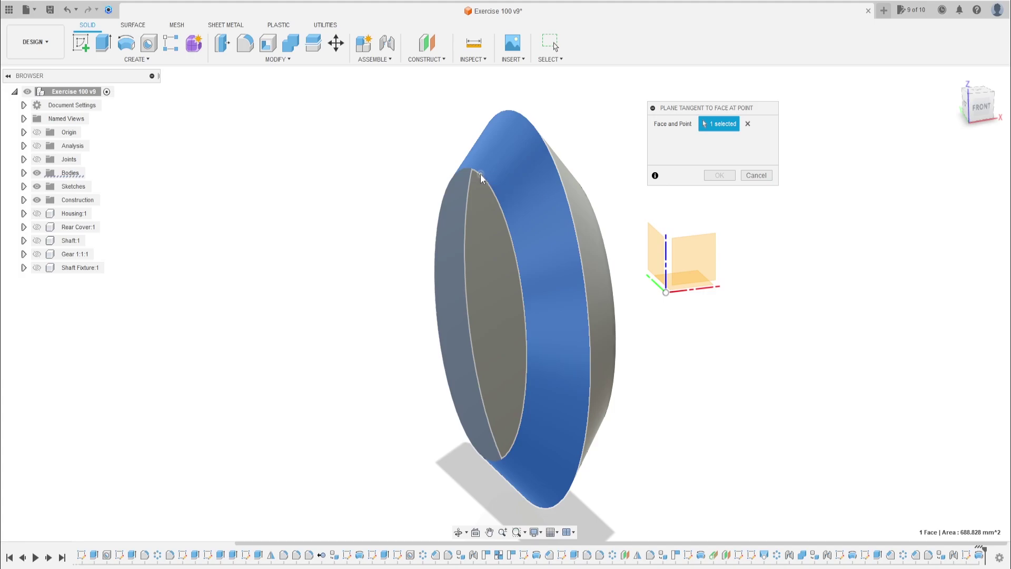
left_click(481, 174)
middle_click_drag(653, 239, 594, 236, "shift")
left_click(725, 179)
Step: Create a construction plane offset -23.33 mm from the tangent plane on the gear's conical face
scroll(713, 228, "down", 3)
middle_click_drag(706, 233, 640, 240)
left_click(430, 61)
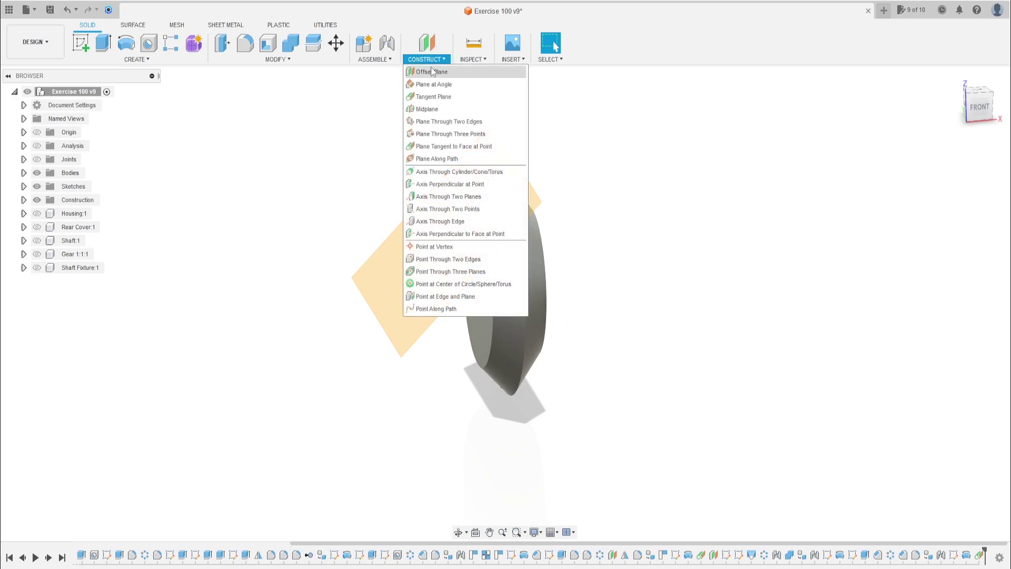
left_click(442, 73)
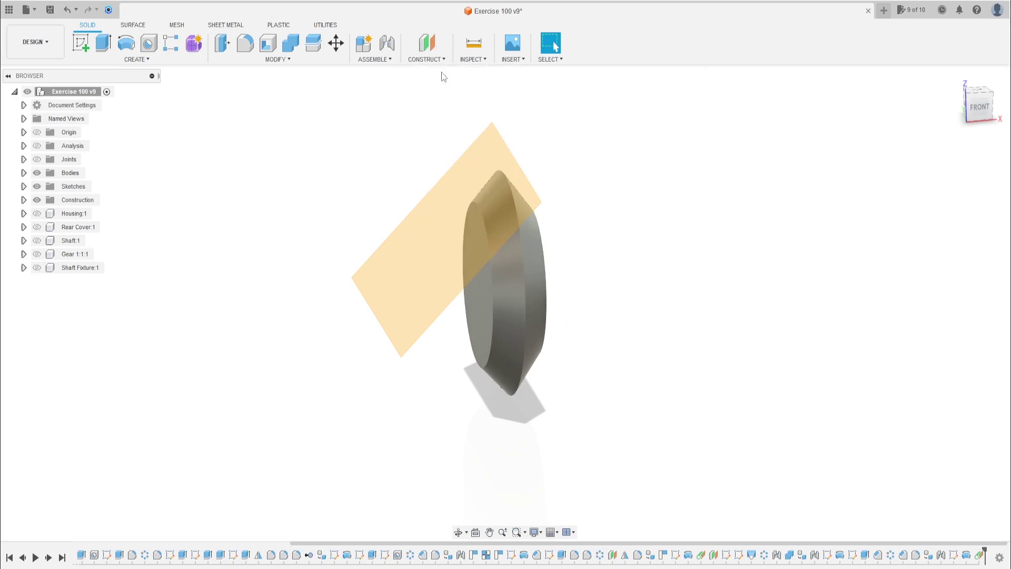
left_click(470, 161)
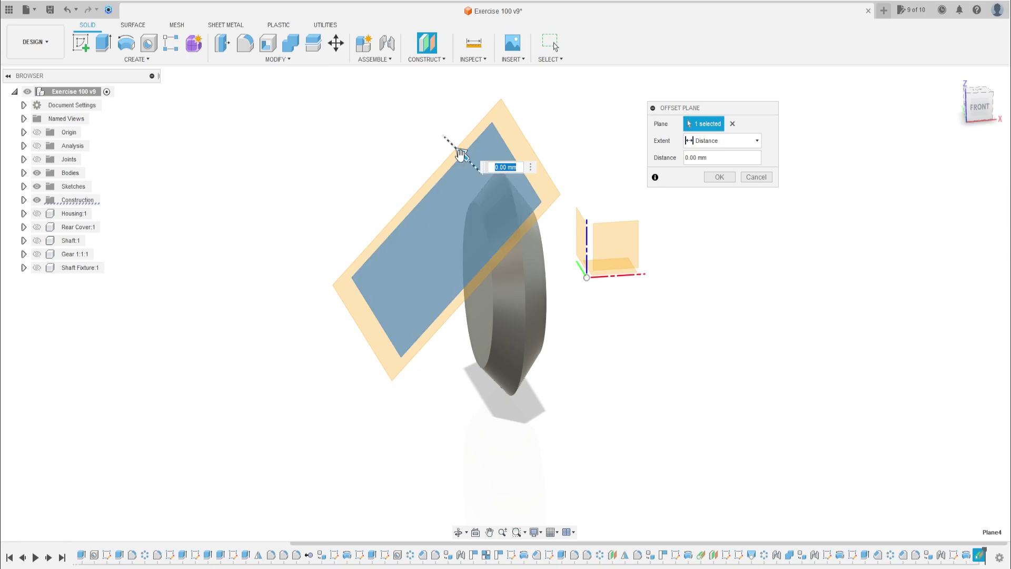
left_click_drag(462, 153, 617, 274)
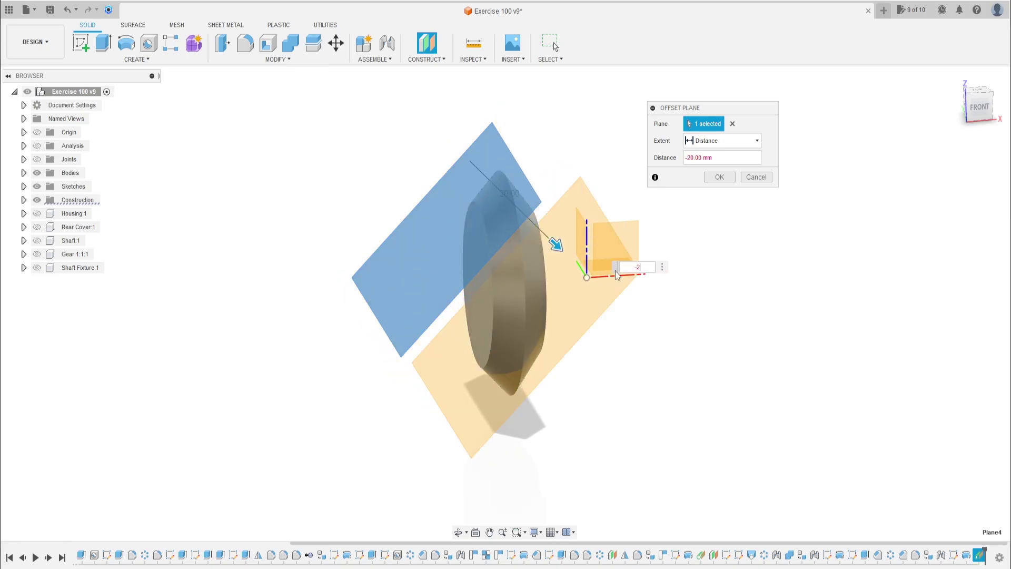
type("3,33")
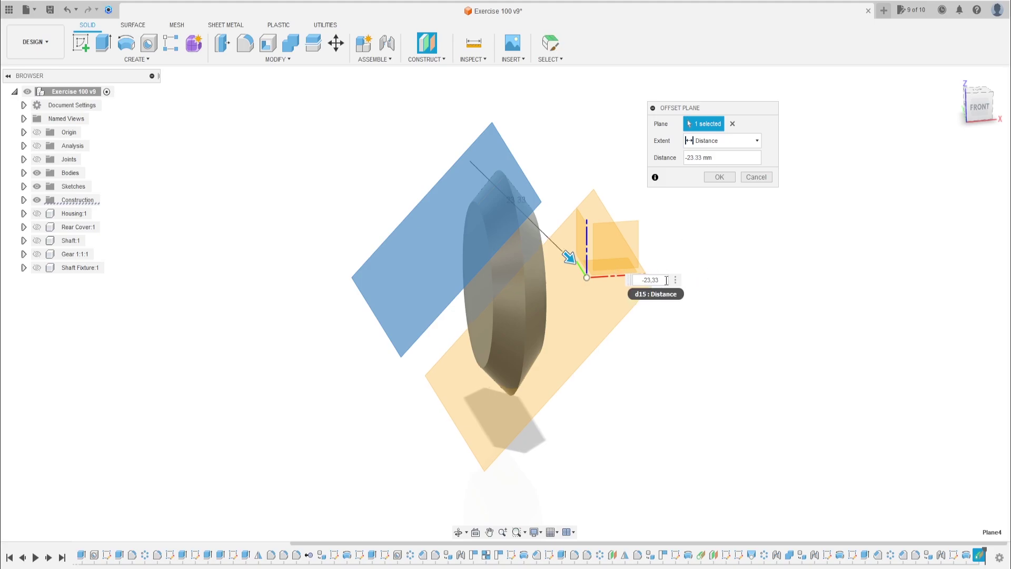
key("Return")
Step: Start a sketch on the new offset plane and hide the tangent plane, Plane4
middle_click_drag(665, 281, 666, 241, "shift")
left_click(80, 43)
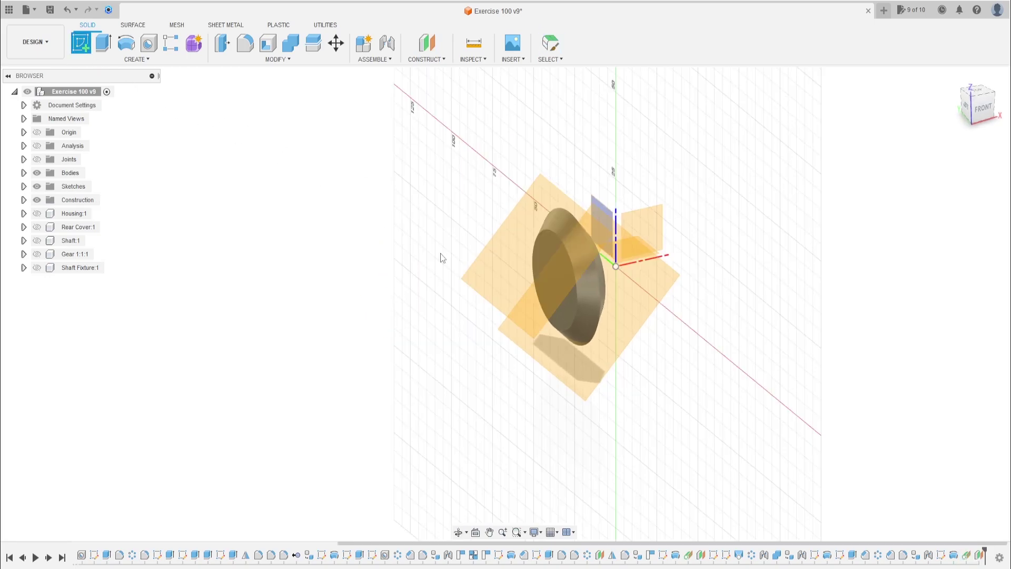
mouse_move(440, 256)
middle_mouse_down("shift")
mouse_move(634, 319)
mouse_move(614, 302)
middle_mouse_up("shift")
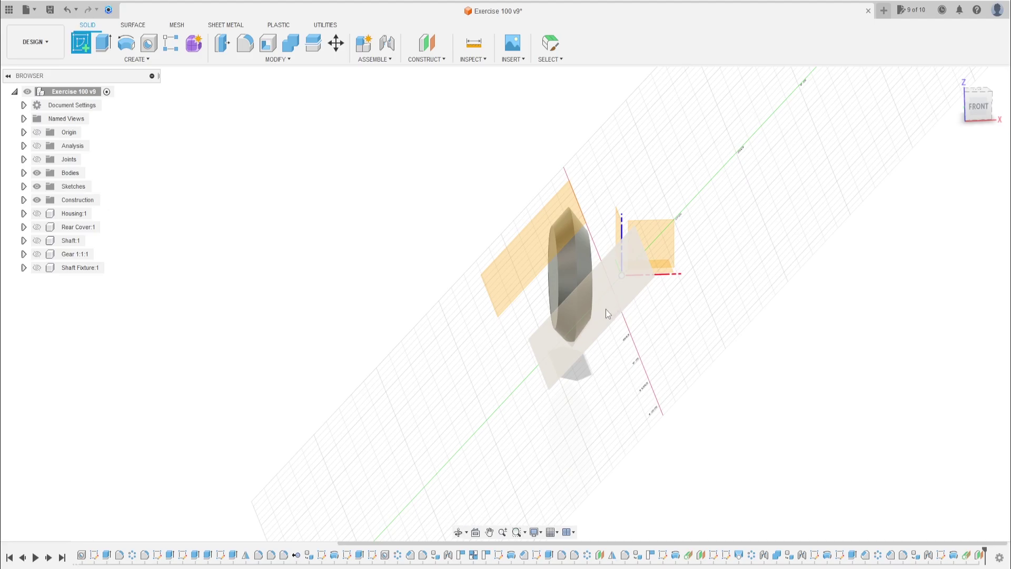
left_click(606, 308)
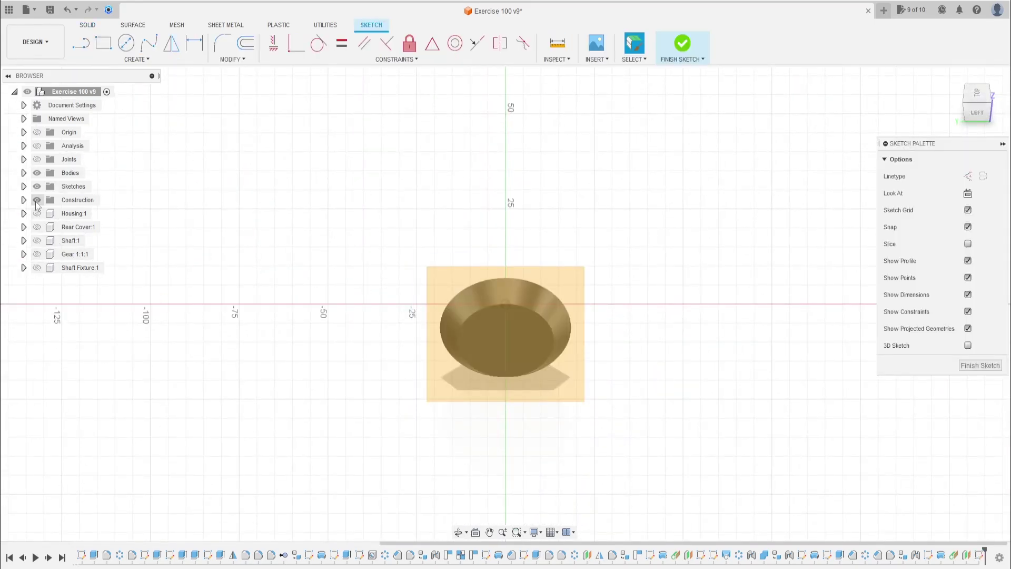
left_click(24, 200)
left_click(47, 255)
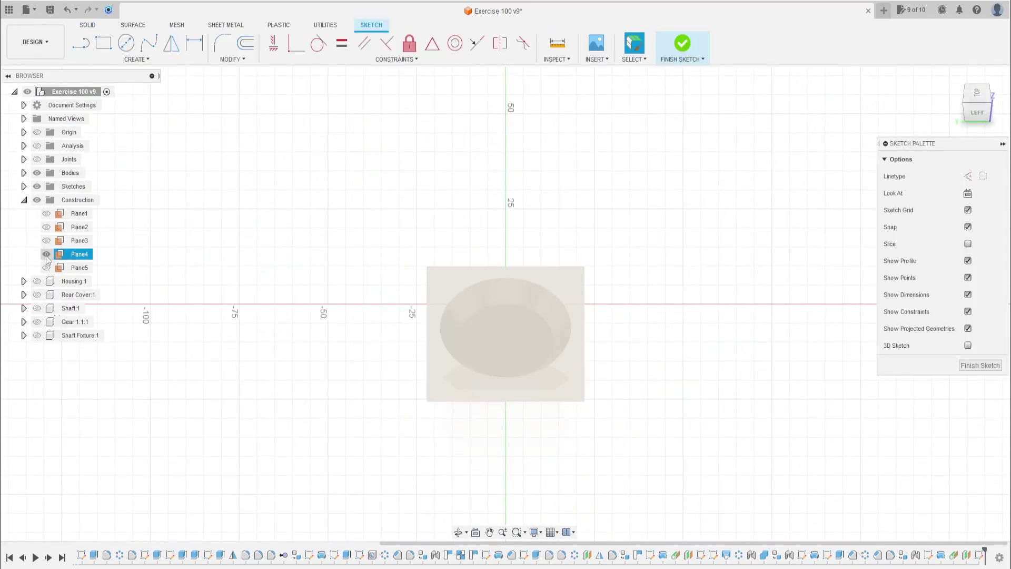
left_click(46, 255)
Step: Sketch a horizontal construction line about 25 mm long across the conical face, just above the smaller rim
scroll(526, 316, "up", 5)
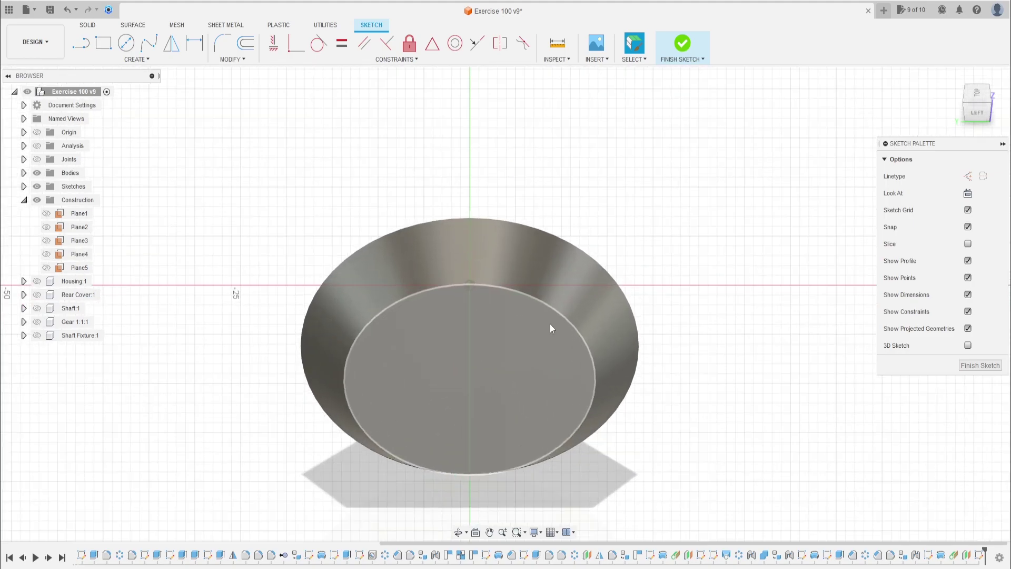
key("l")
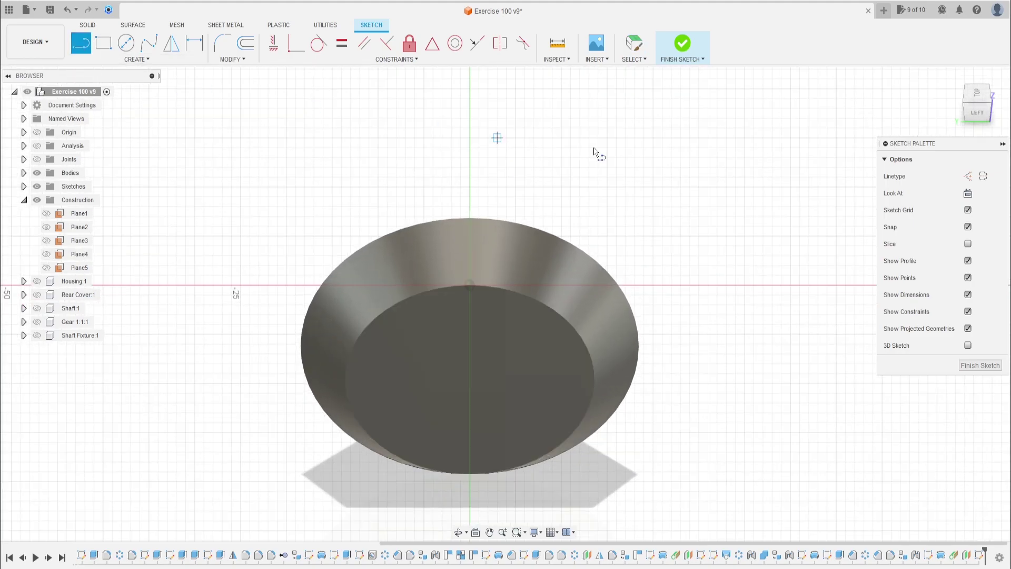
left_click(343, 276)
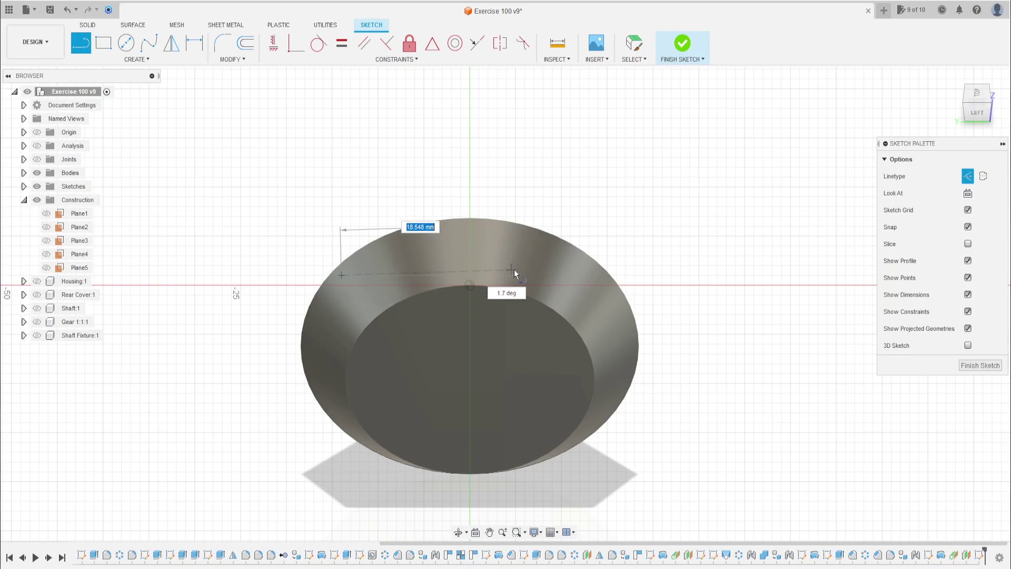
left_click(574, 271)
scroll(527, 275, "up", 3)
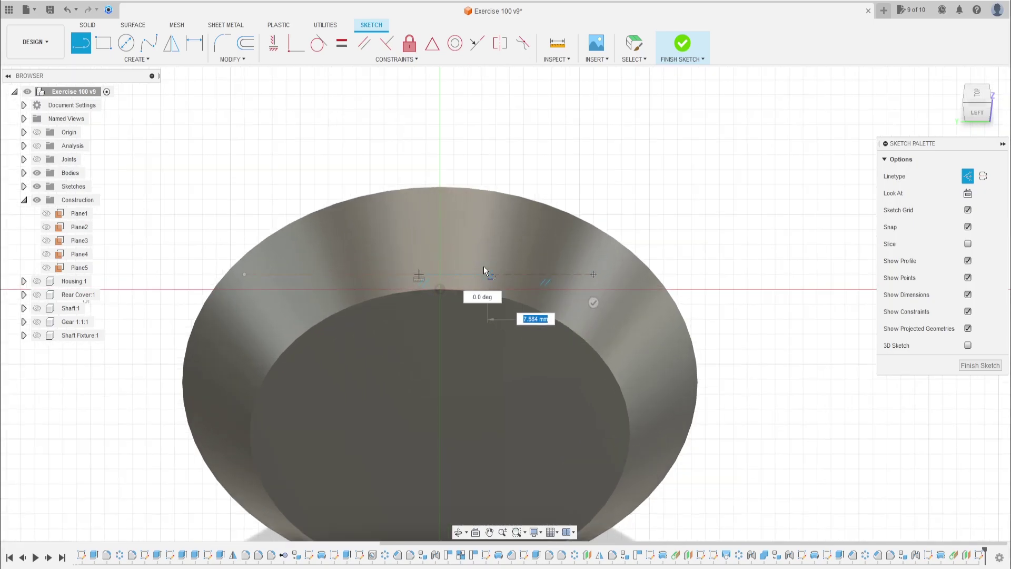
key("Escape")
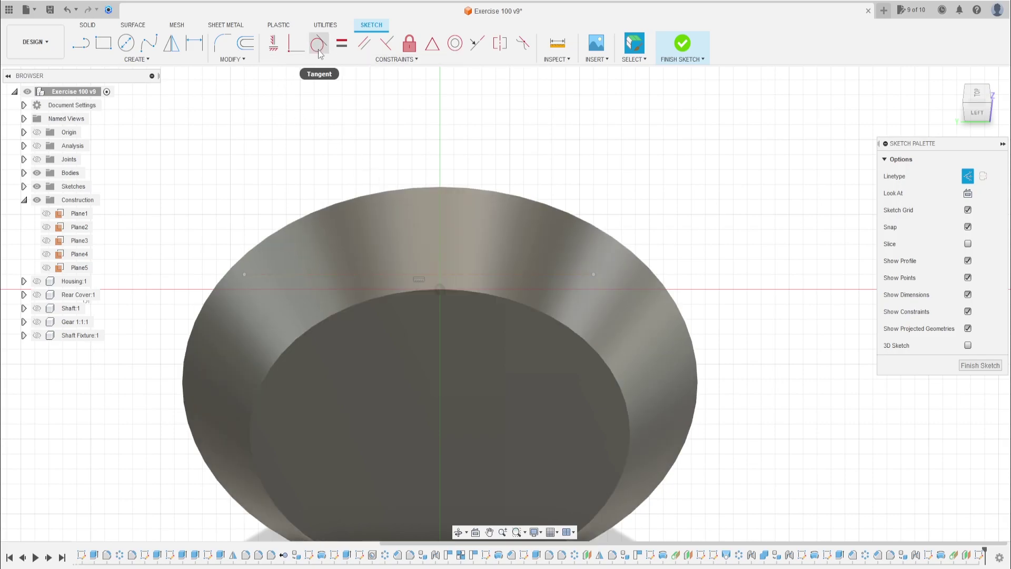
Step: Make the horizontal construction line tangent to the gear's smaller circular rim
left_click(319, 46)
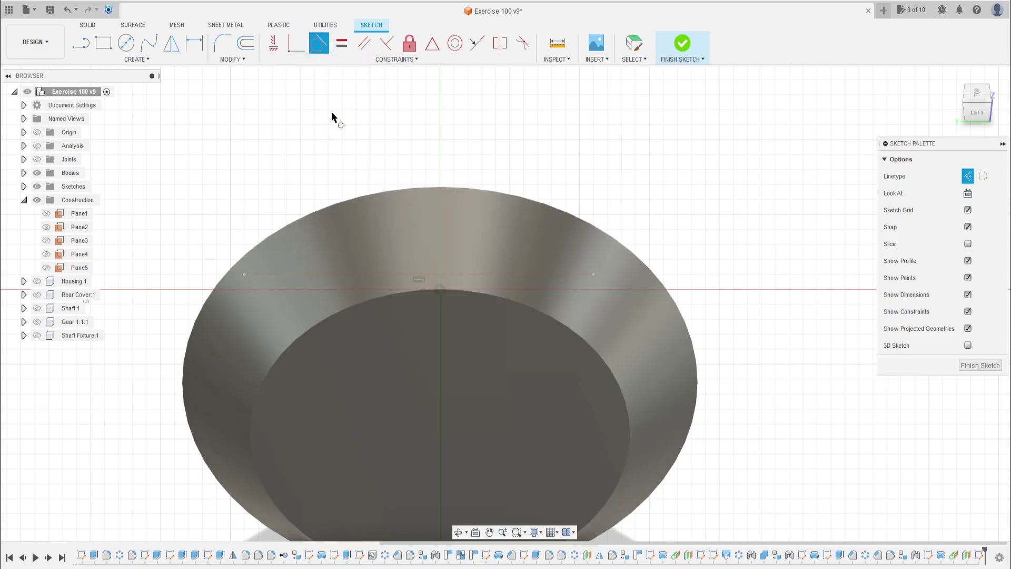
left_click(510, 274)
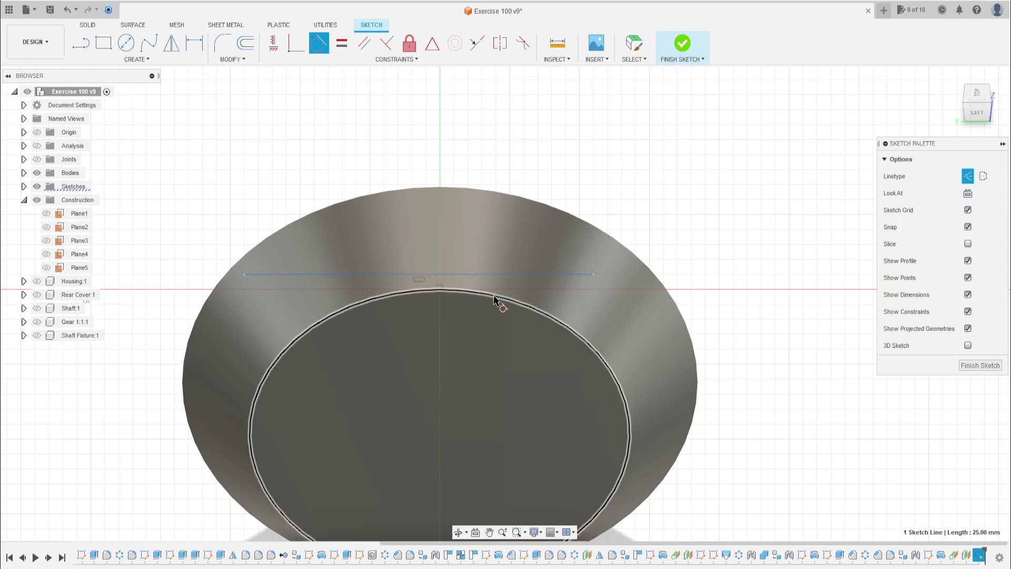
left_click(496, 299)
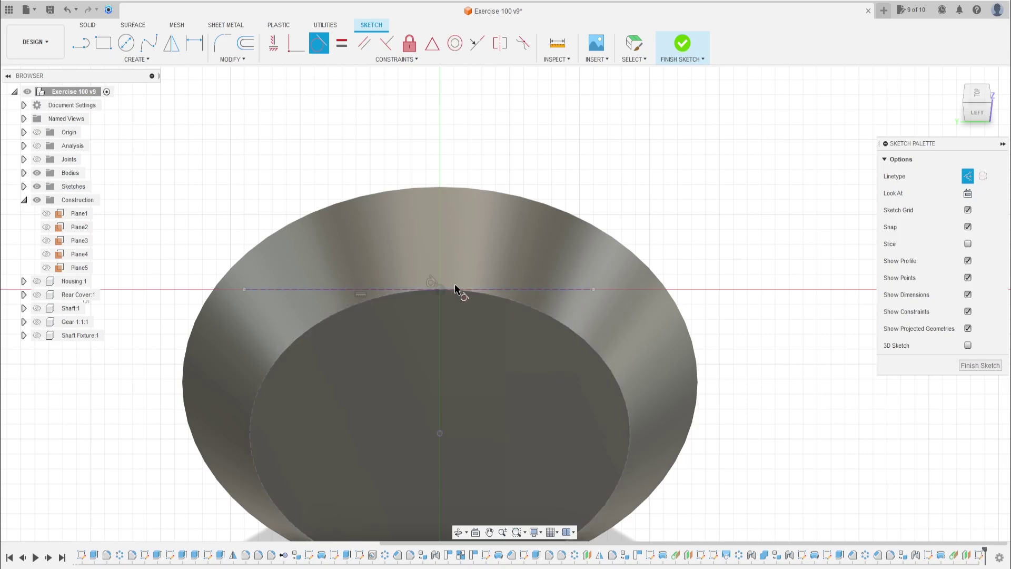
scroll(458, 289, "up", 3)
scroll(490, 287, "down", 3)
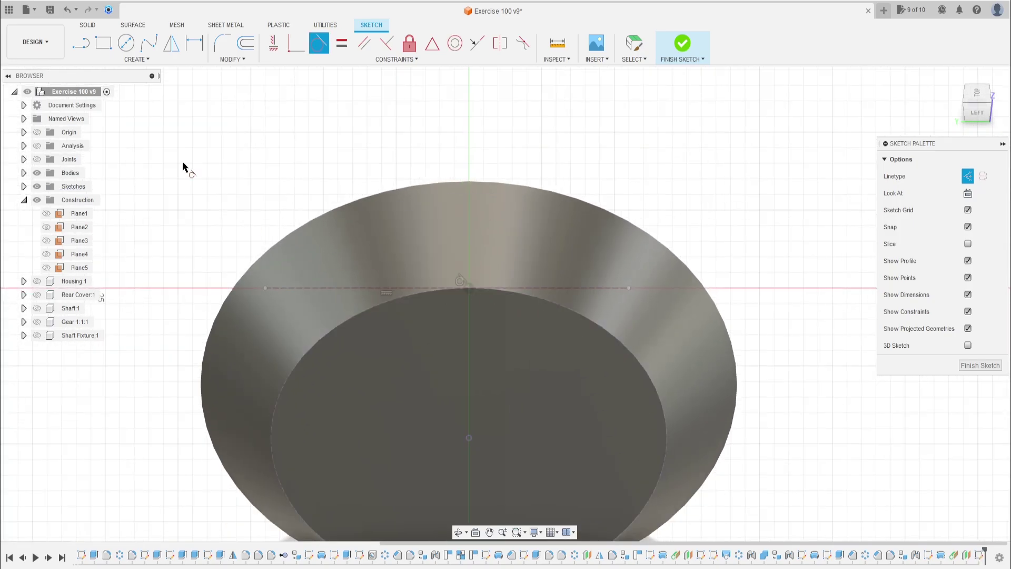
Step: Sketch a vertical construction line about 5 mm long from the sketch origin up across the conical face
left_click(80, 43)
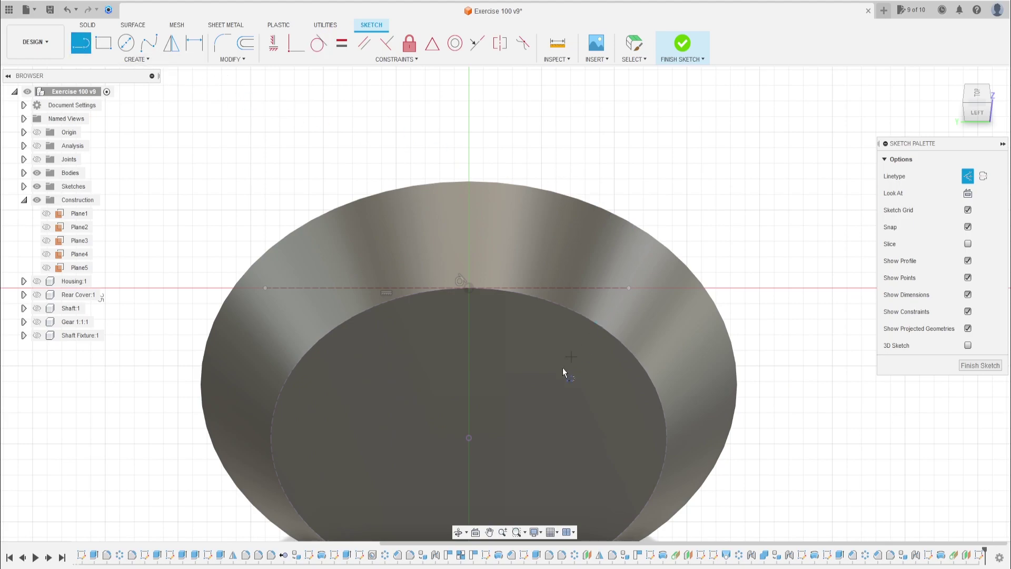
left_click(468, 288)
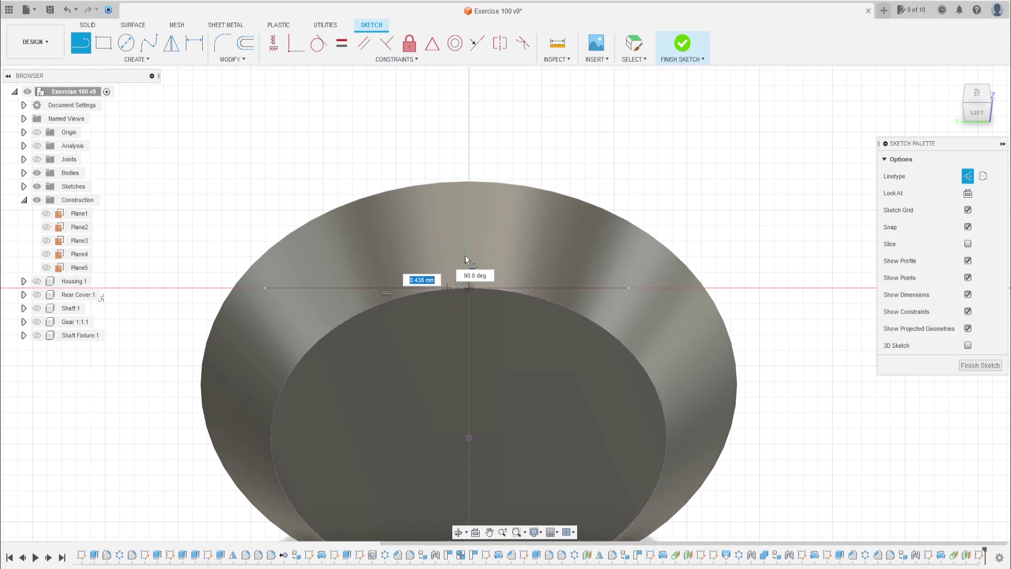
left_click(467, 214)
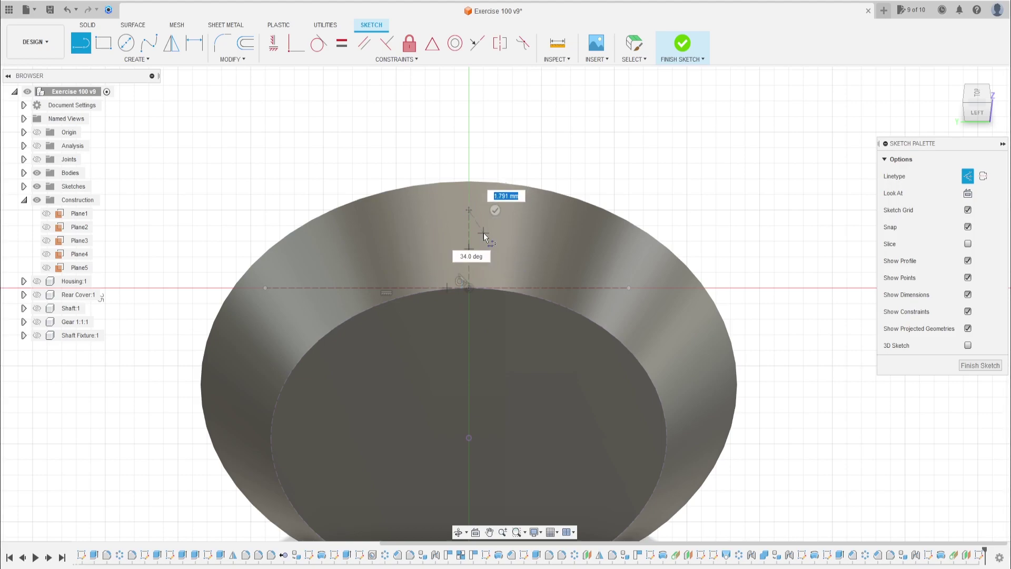
key("Escape")
scroll(526, 258, "up", 2)
scroll(527, 260, "up", 1)
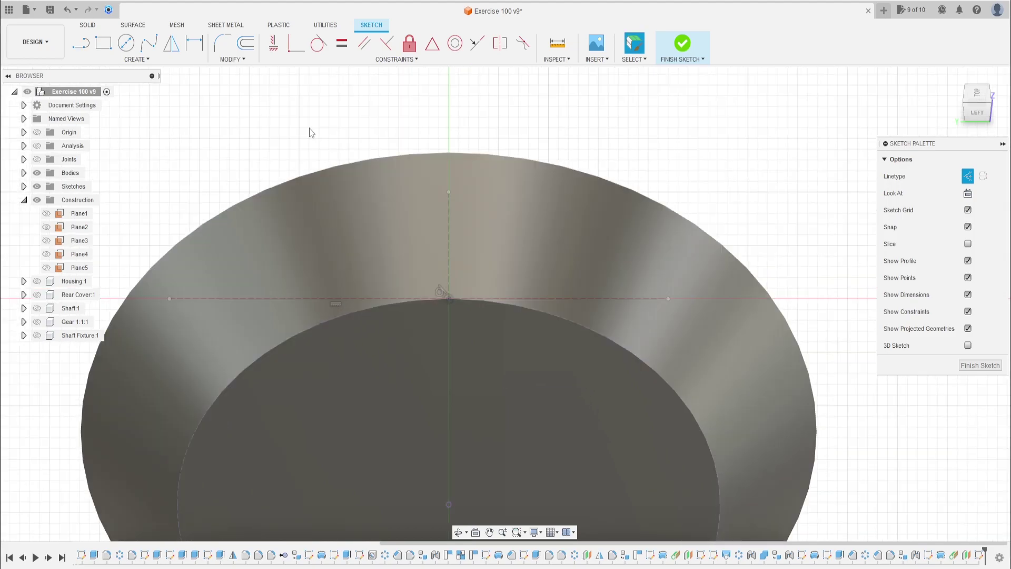
Step: Dimension the distance from the vertical line's upper endpoint to the horizontal construction line to 4.09 mm
left_click(194, 43)
left_click(448, 193)
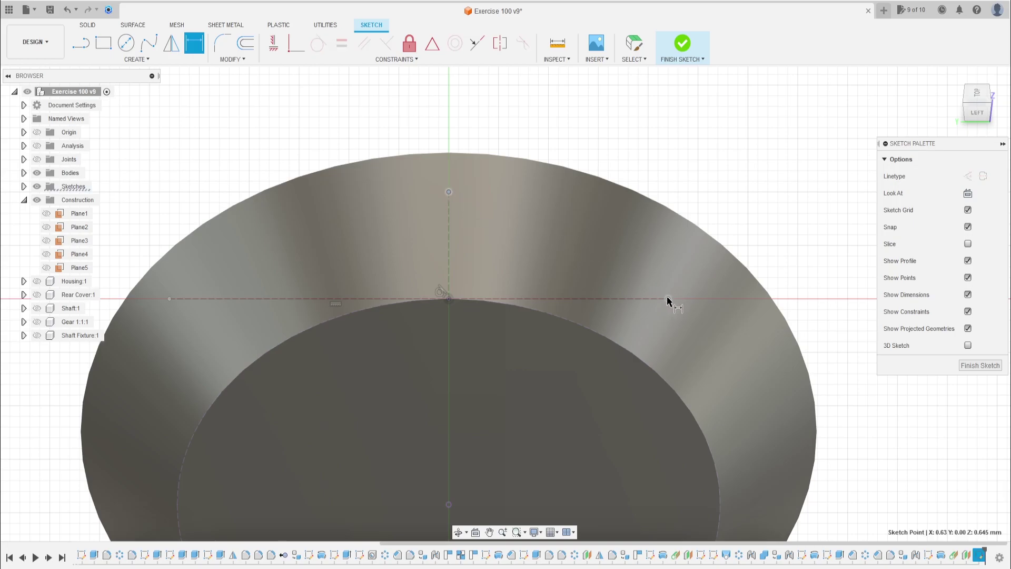
left_click(612, 298)
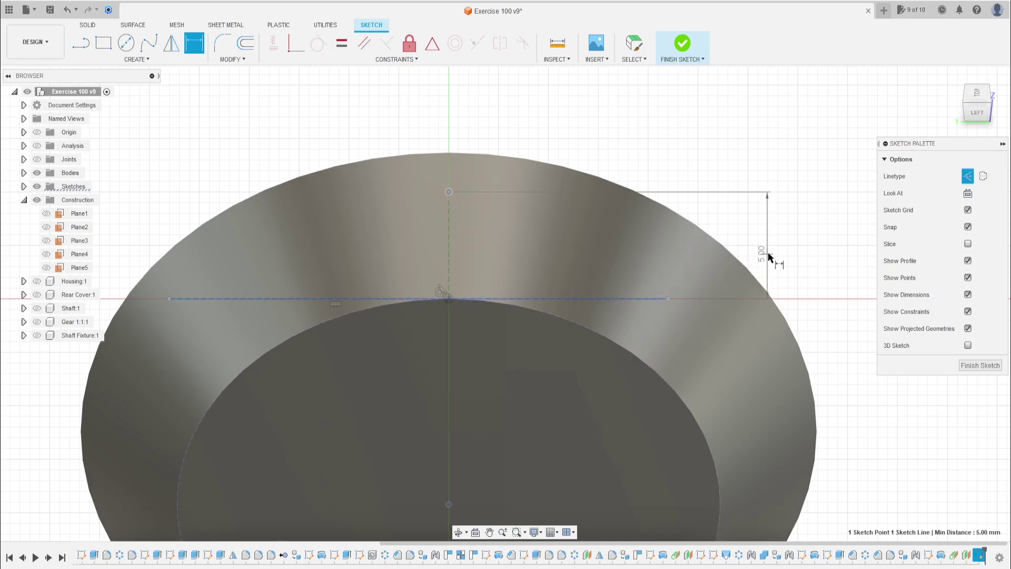
left_click(776, 246)
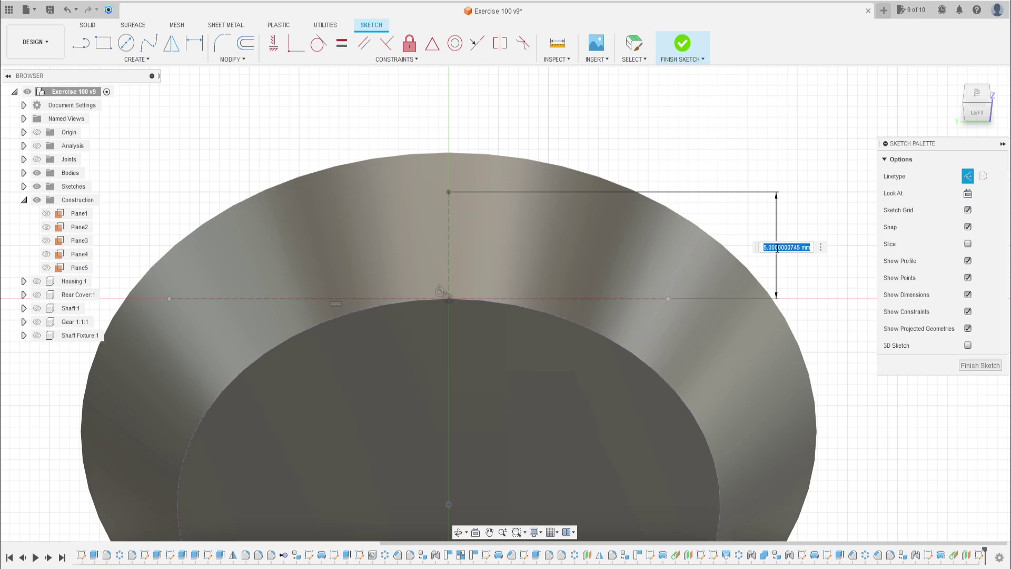
type("4,09")
key("Return")
Step: Draw a 0.03 mm diameter circle with normal linetype, centred on the vertical line's upper endpoint
scroll(337, 184, "up", 3)
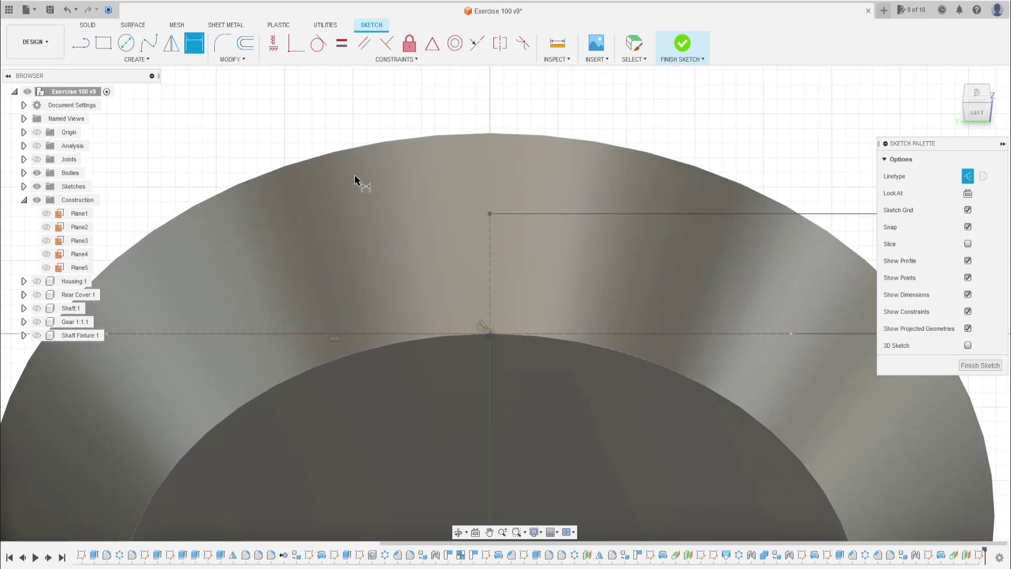
key("c")
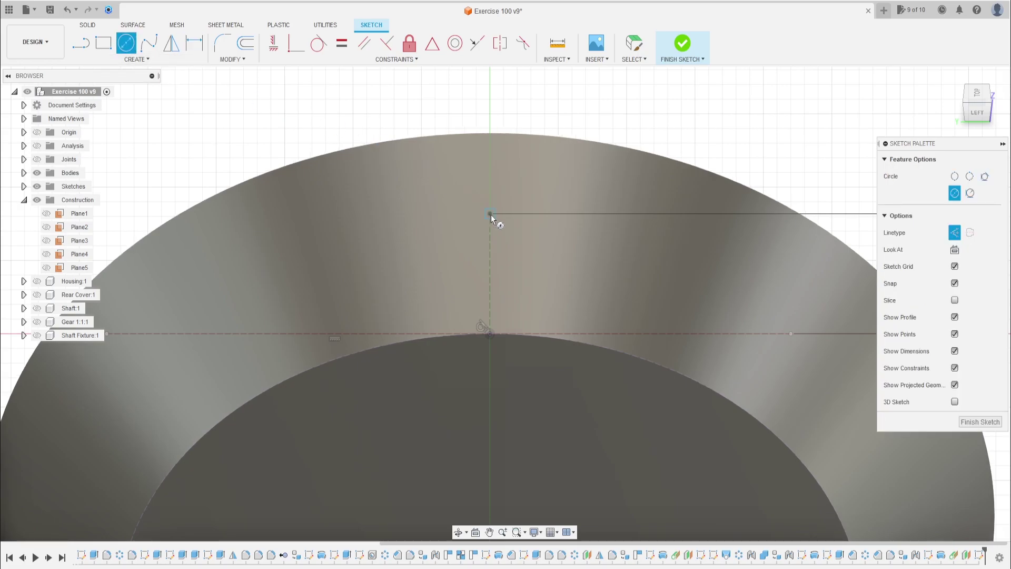
left_click(492, 216)
left_click(954, 232)
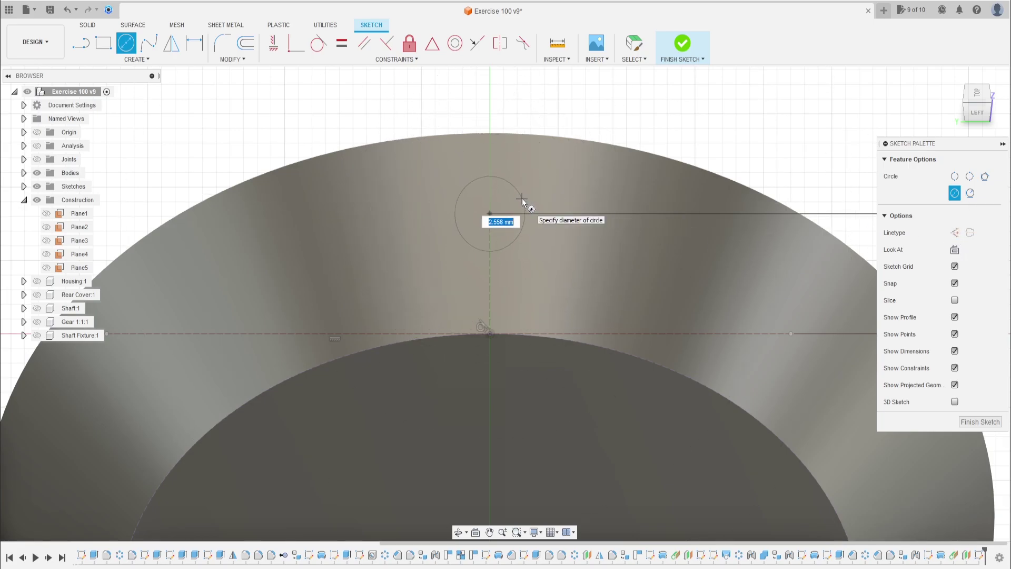
type("0,03")
key("Return")
key("Escape")
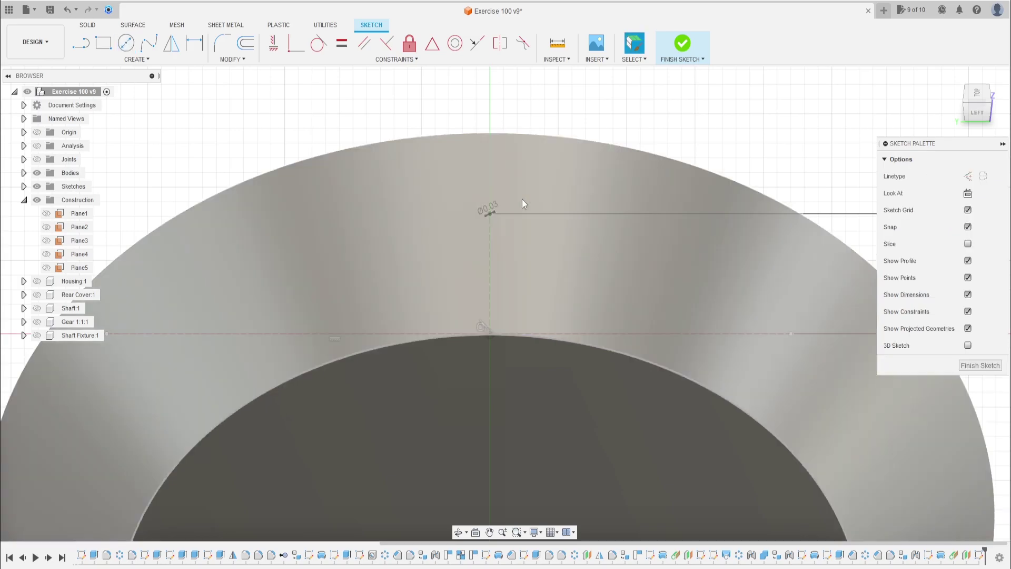
Step: Examine the tiny circle at the upper end of the vertical construction line
scroll(489, 191, "up", 5)
scroll(498, 248, "up", 3)
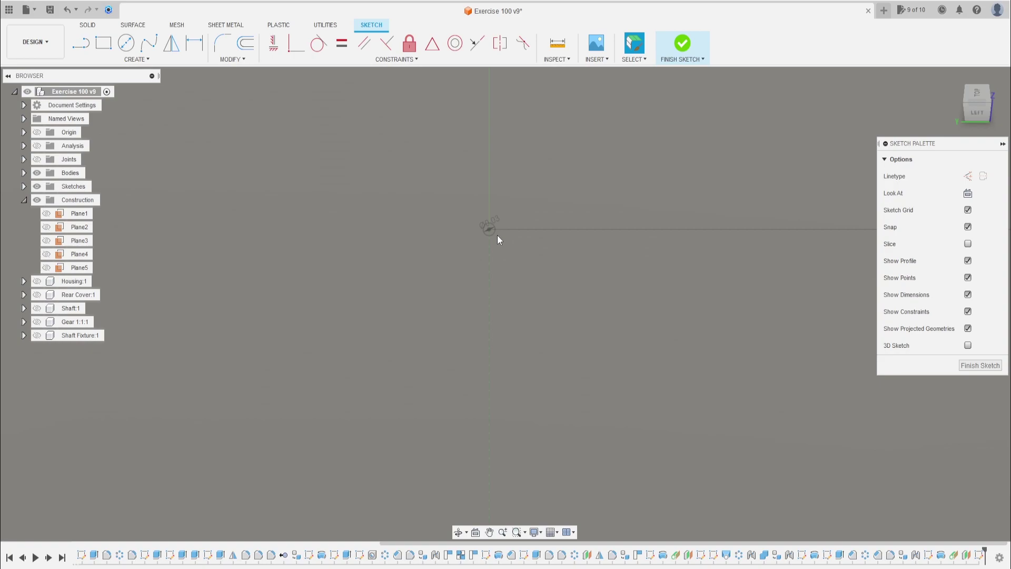
scroll(473, 232, "down", 3)
left_click(526, 189)
left_click(526, 188)
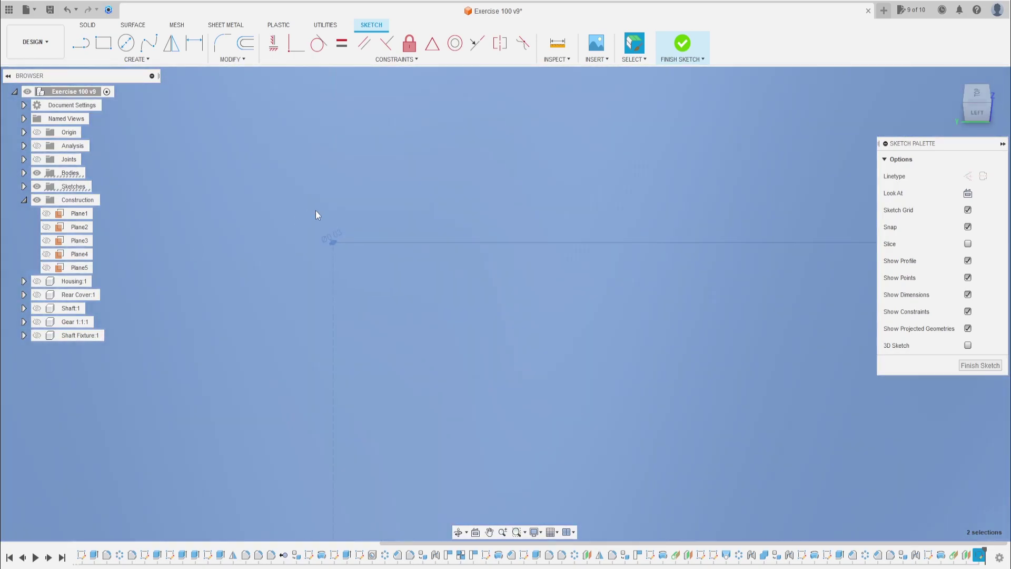
scroll(316, 216, "down", 5)
scroll(421, 256, "down", 3)
left_click(503, 228)
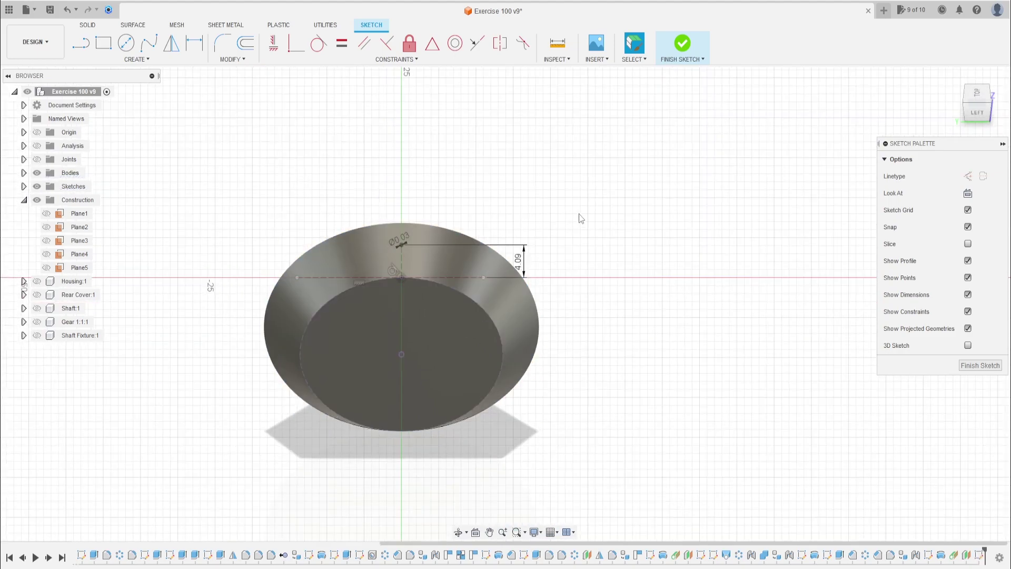
Step: Finish the sketch and show the tangent construction plane, Plane4, again
left_click(662, 63)
mouse_move(590, 137)
middle_mouse_down("shift")
mouse_move(544, 167)
mouse_move(505, 153)
middle_mouse_up("shift")
scroll(505, 154, "down", 2)
left_click(47, 254)
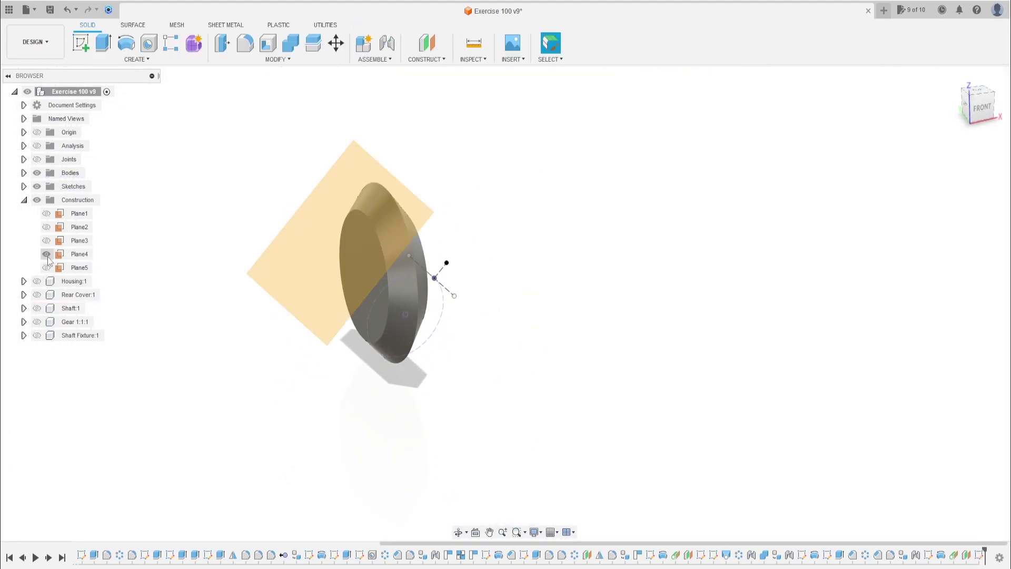
middle_click_drag(519, 231, 528, 240, "shift")
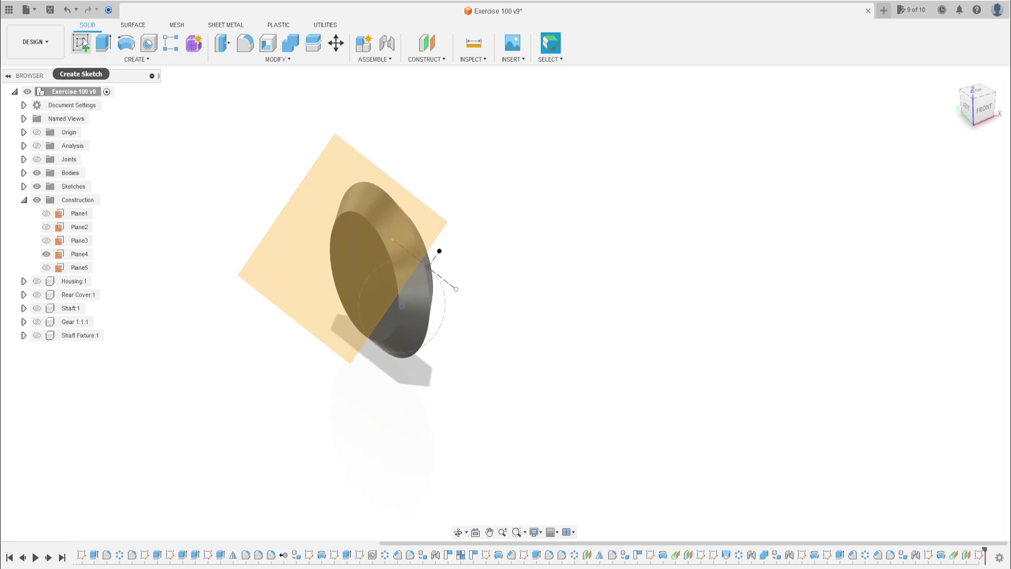
Step: Start a sketch on the tangent plane Plane4 and draw a horizontal construction line about 11 mm long just above the gear body's outer edge
left_click(81, 43)
left_click(332, 182)
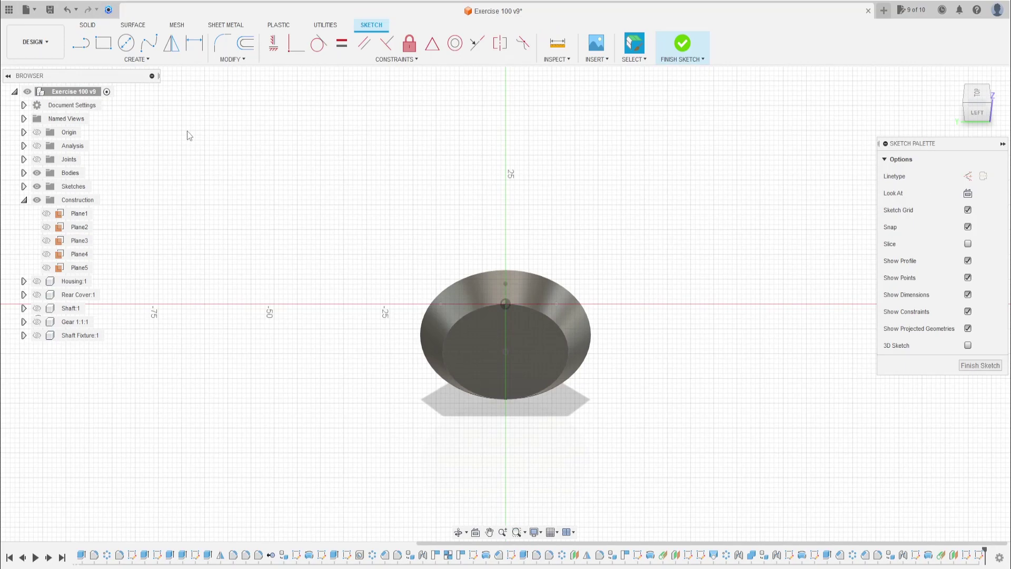
scroll(189, 136, "down", 2)
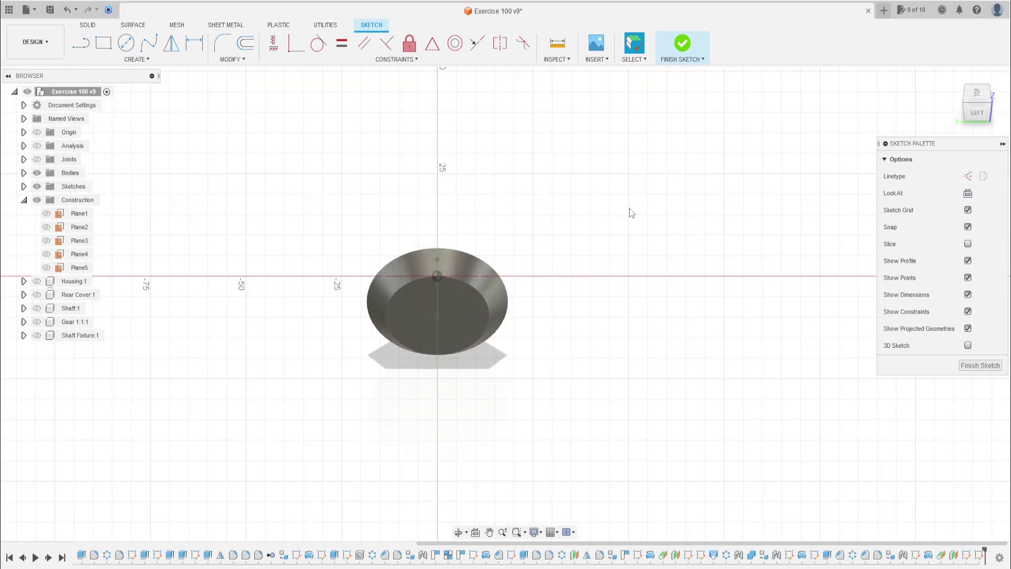
left_click(81, 43)
scroll(421, 252, "up", 5)
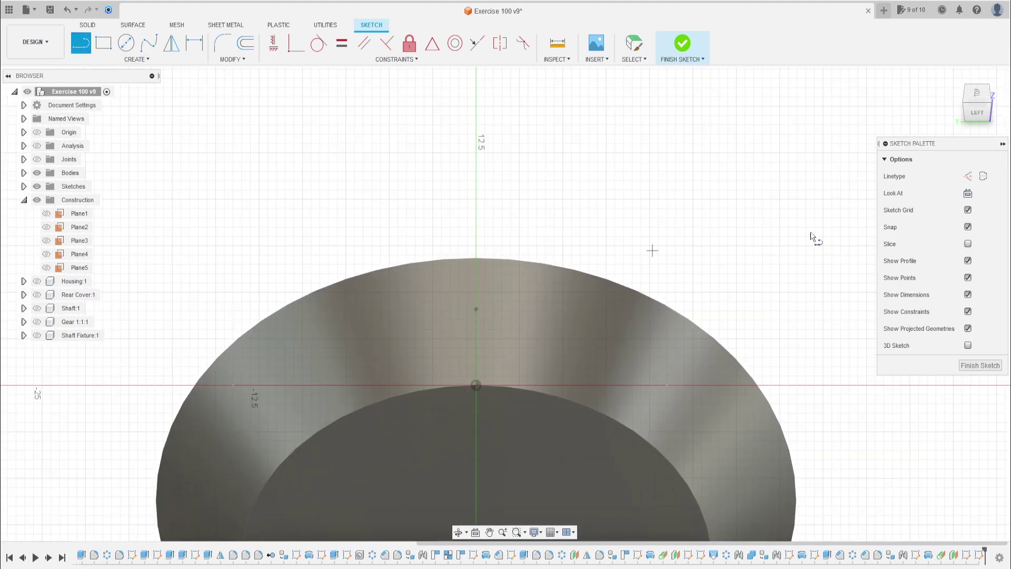
left_click(966, 176)
left_click(388, 246)
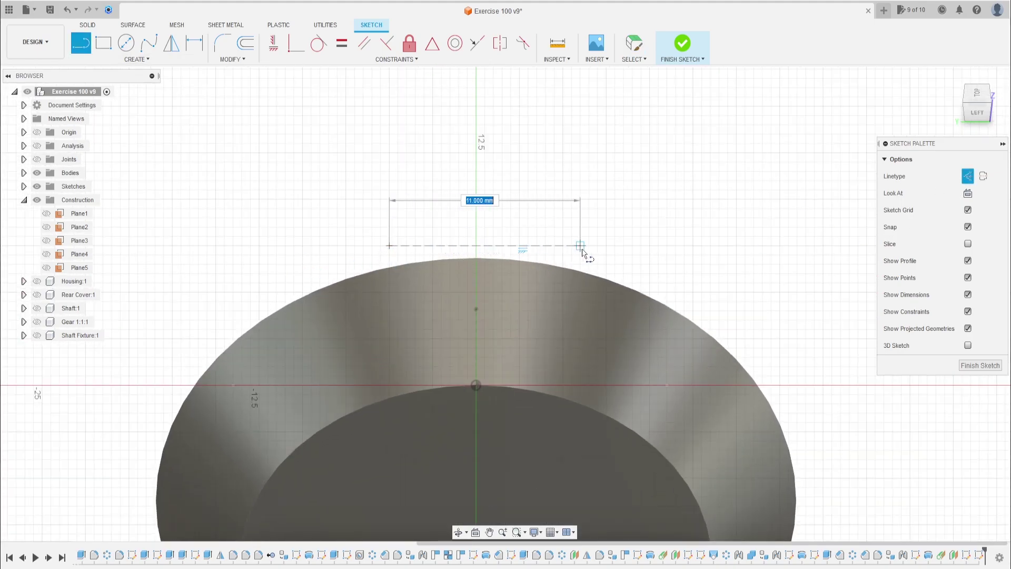
left_click(580, 245)
key("Escape")
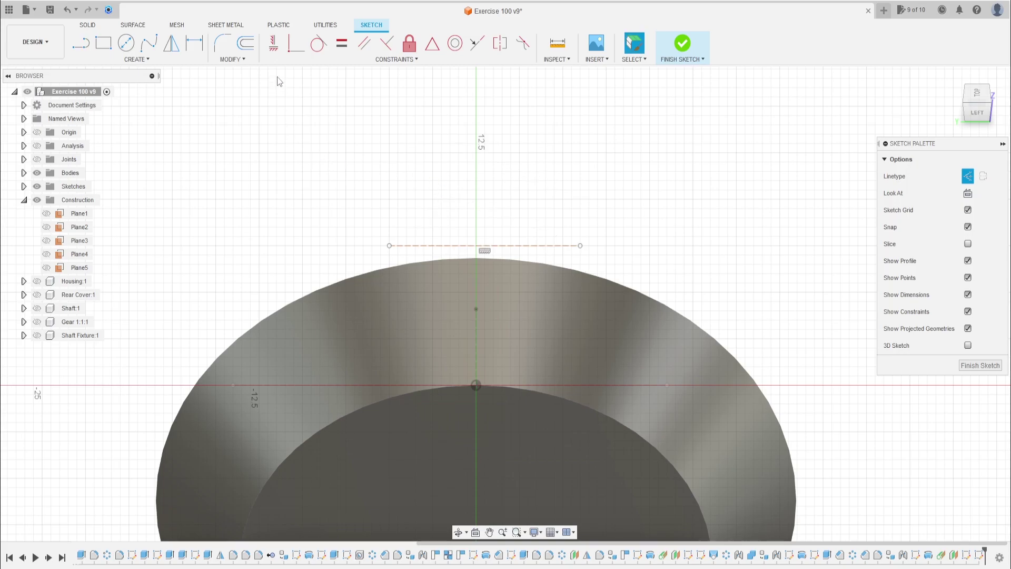
Step: Apply a tangent constraint between the horizontal construction line and the gear body's outer circular edge
left_click(318, 43)
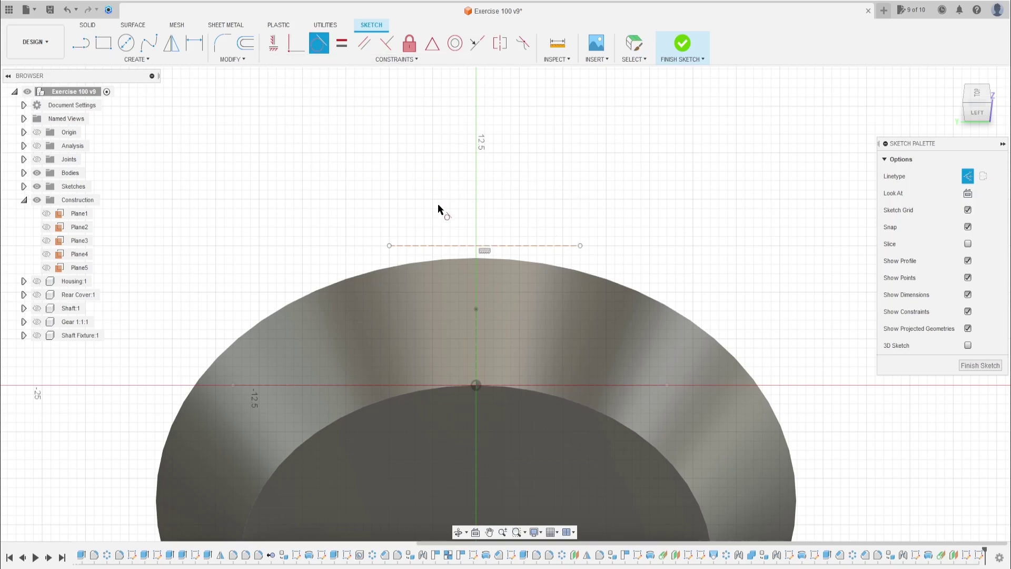
left_click(465, 247)
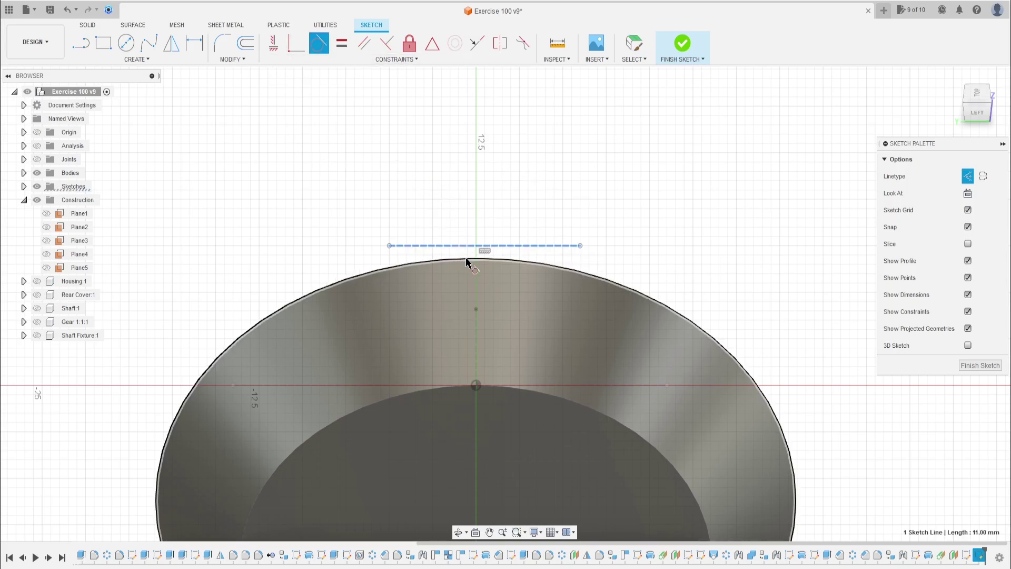
left_click(470, 261)
scroll(511, 328, "down", 1)
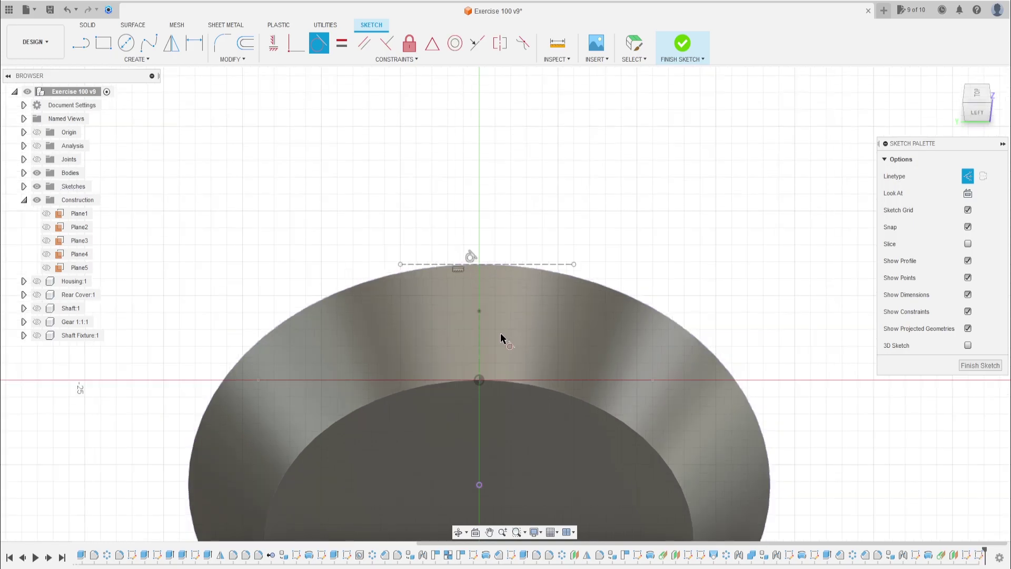
Step: Draw a vertical construction line from the sketch origin up to the horizontal construction line
key("l")
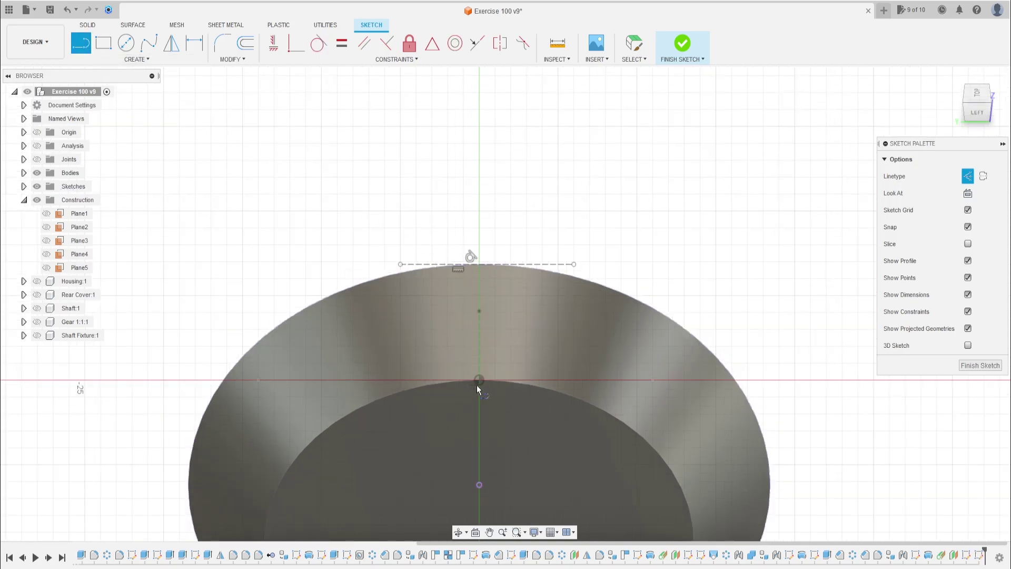
left_click(478, 380)
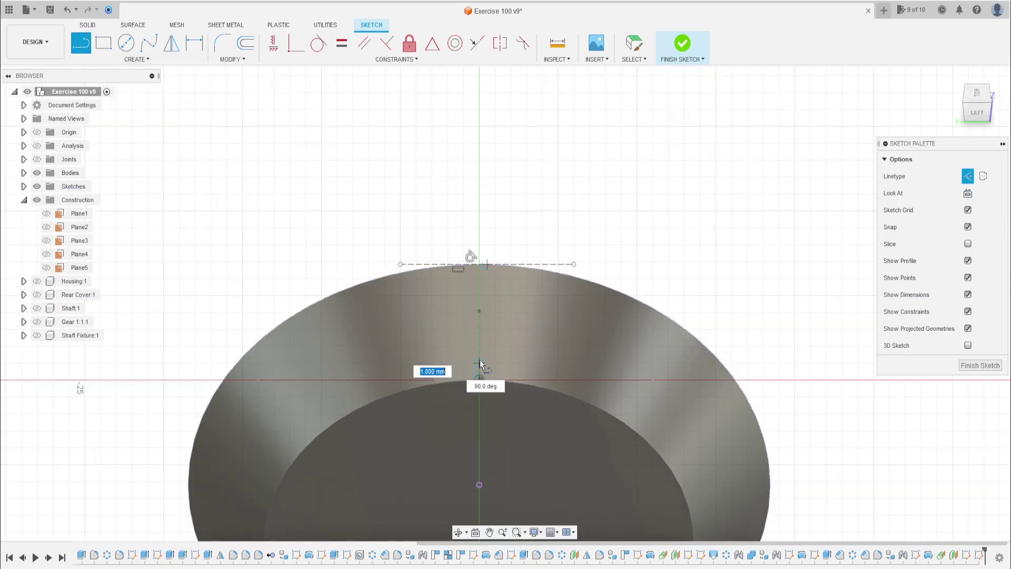
left_click(476, 266)
Step: Constrain the vertical line's upper endpoint to the midpoint of the horizontal construction line
scroll(463, 275, "up", 3)
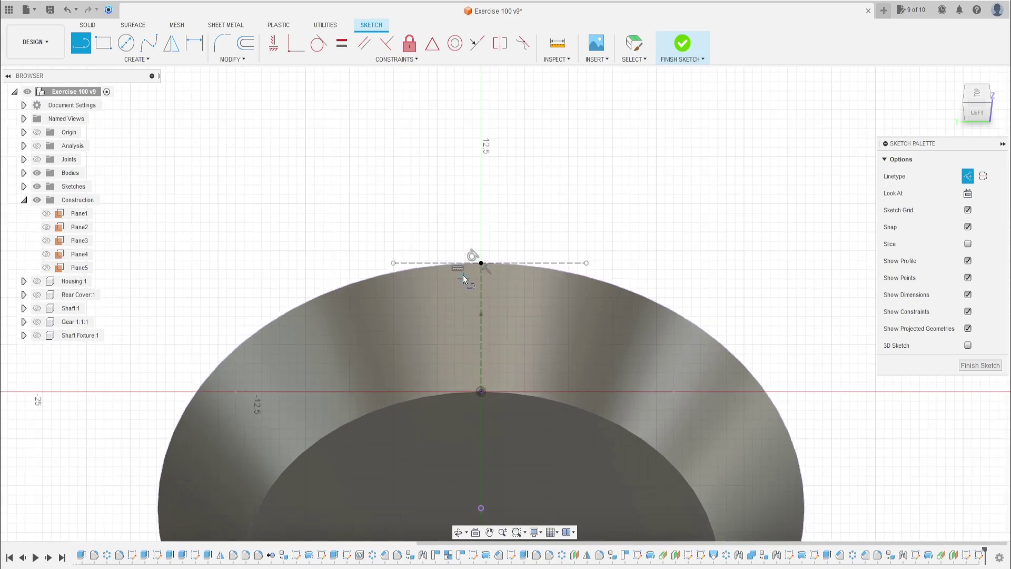
left_click(435, 49)
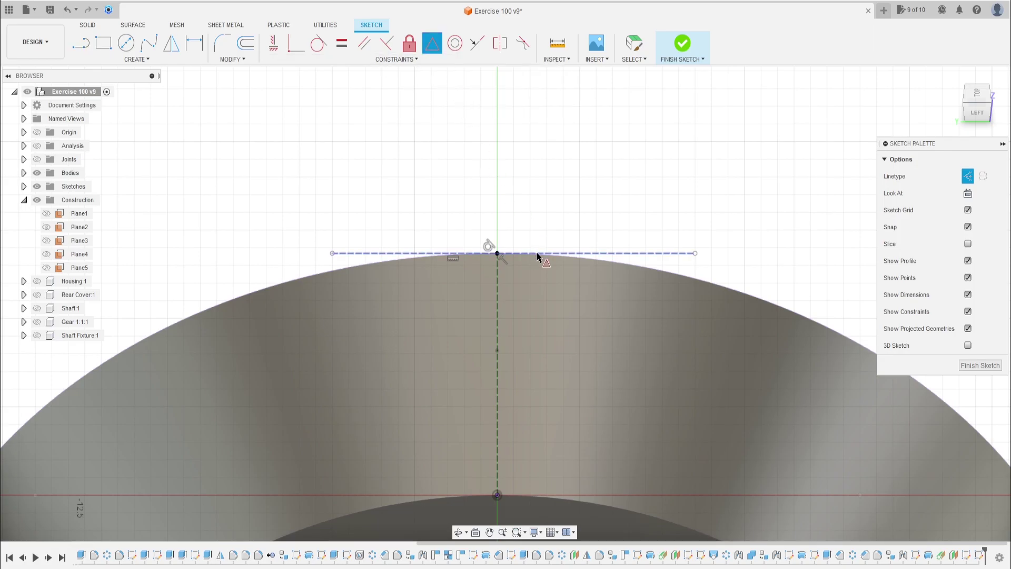
left_click(533, 254)
left_click(497, 252)
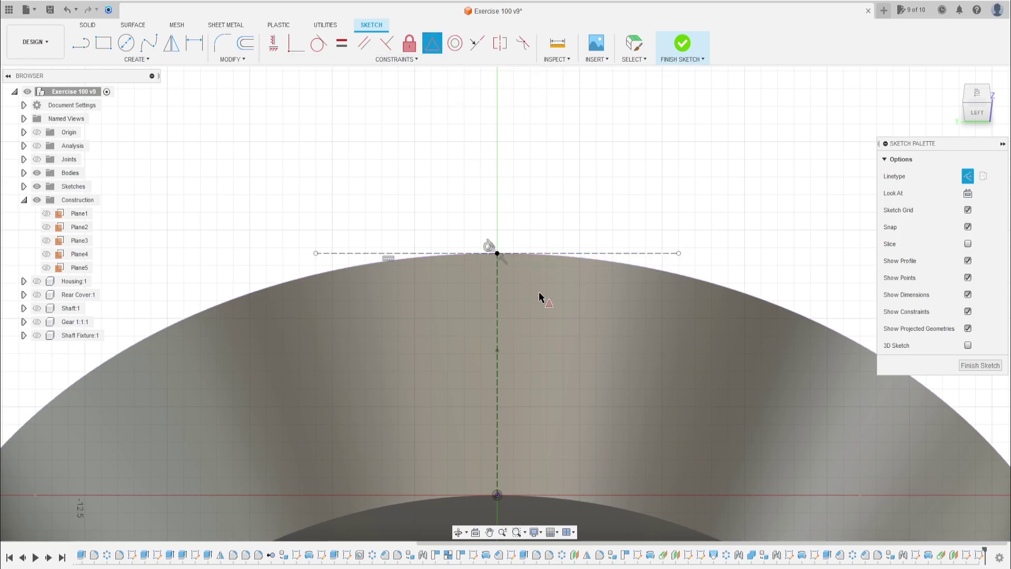
Step: Draw an upward-bowed 3-point arc of about 9.8 mm radius with both ends on the horizontal construction line, and change it to normal linetype
scroll(538, 297, "down", 2)
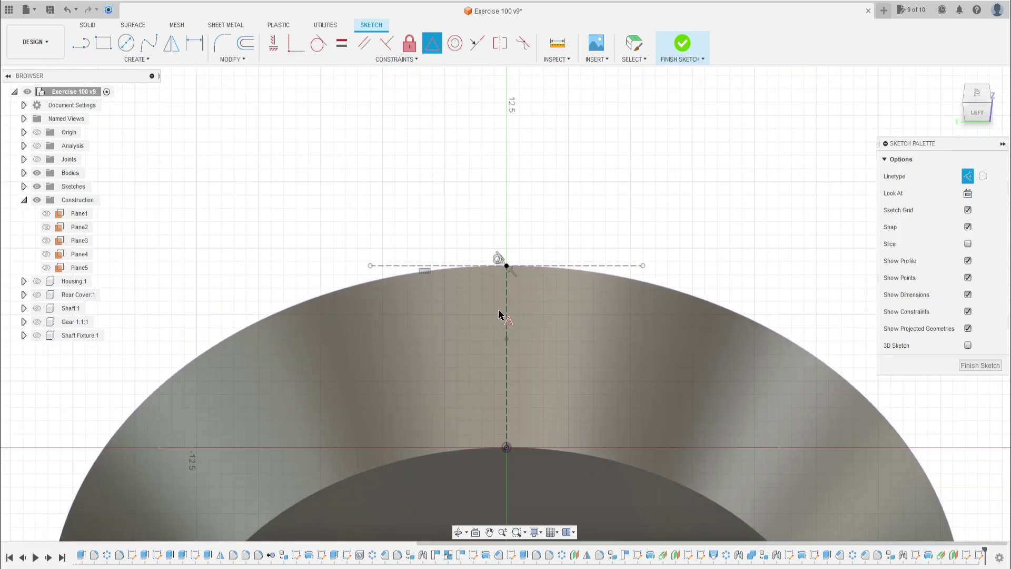
left_click(113, 59)
mouse_move(114, 108)
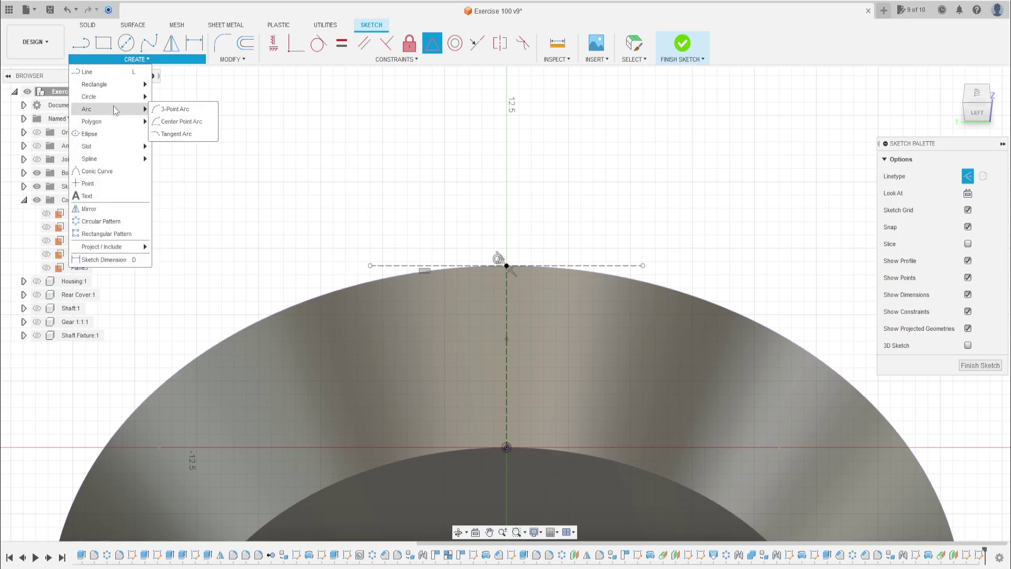
left_click(167, 109)
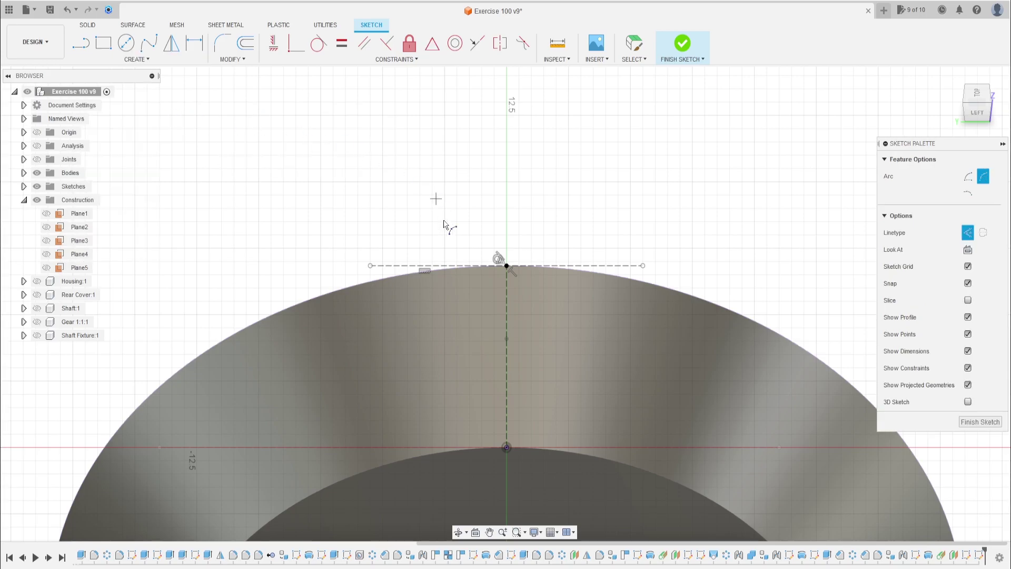
left_click(411, 265)
left_click(605, 266)
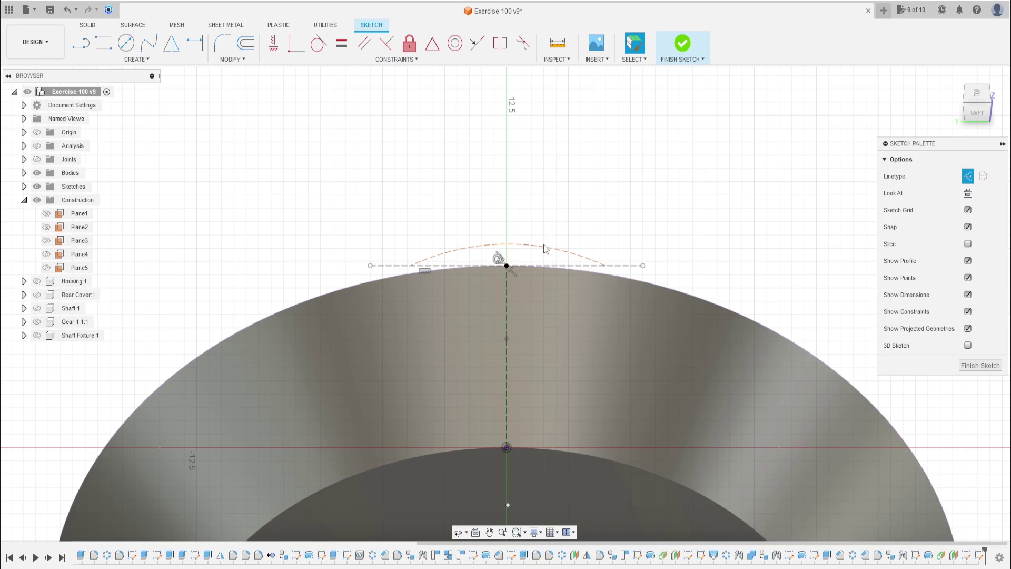
left_click(547, 247)
left_click(617, 208)
scroll(438, 198, "up", 2)
Step: Dimension the arc's radius to 19.635 mm
left_click(199, 51)
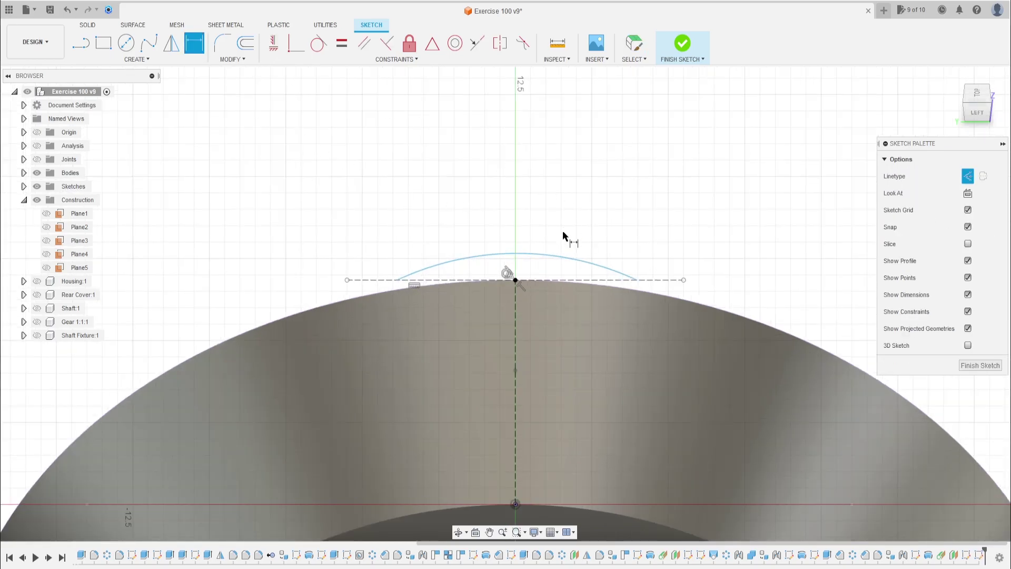
left_click(559, 256)
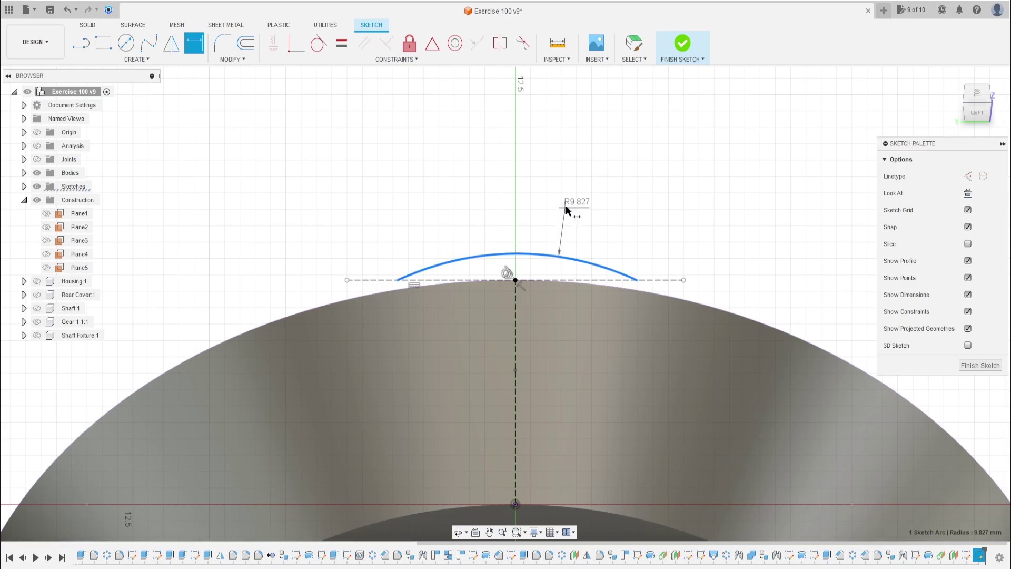
left_click(571, 195)
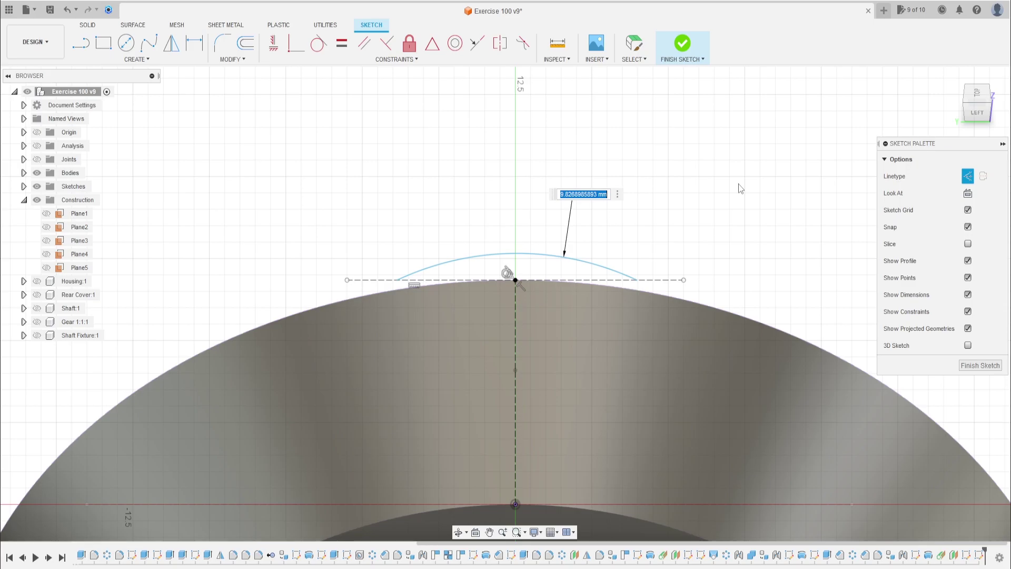
type("19,635")
key("Return")
scroll(596, 236, "down", 5)
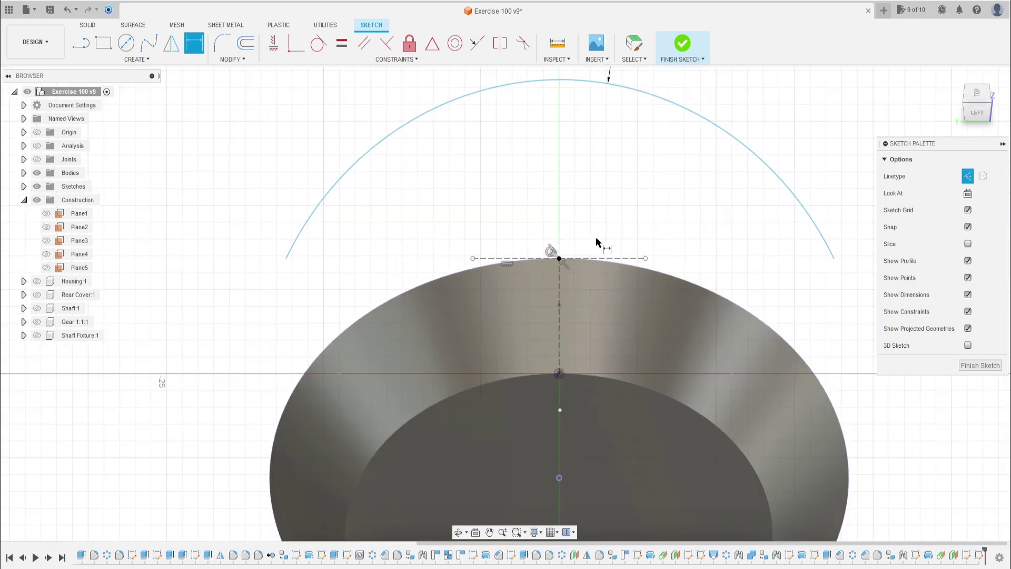
scroll(495, 217, "up", 5)
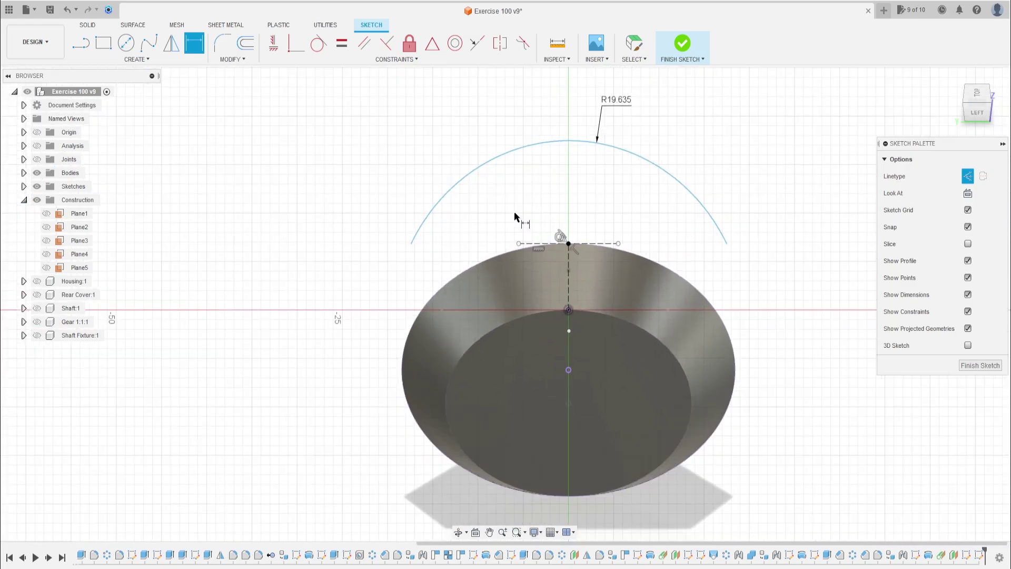
key("Escape")
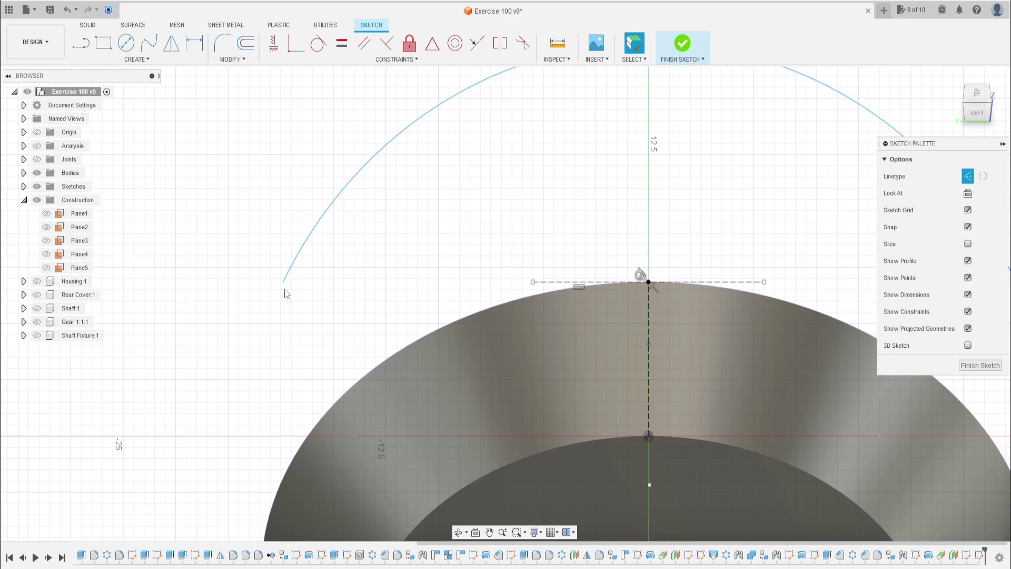
Step: Try to shorten the arc by moving its left endpoint toward the vertical construction line
left_click_drag(284, 284, 486, 280)
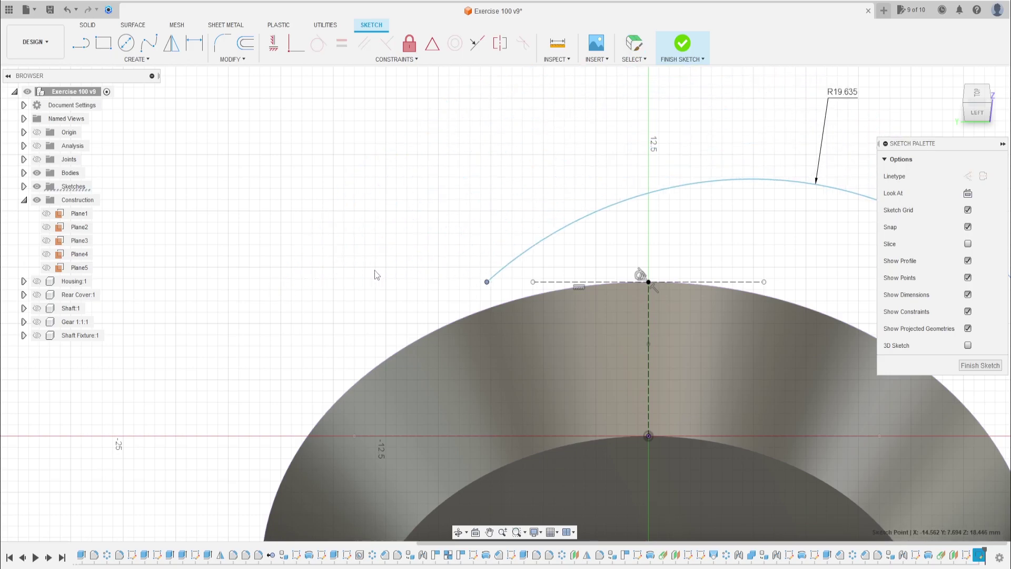
key("ctrl+z")
scroll(627, 242, "down", 3)
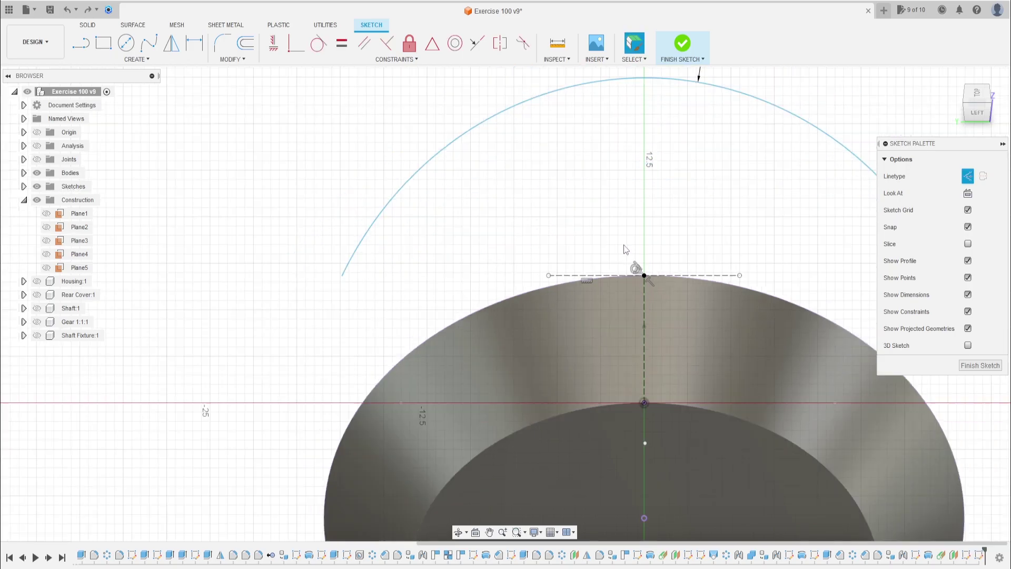
Step: Pull the arc down until it is a short, shallow bow just above the horizontal construction line, then clear the selection
left_click_drag(637, 132, 633, 264)
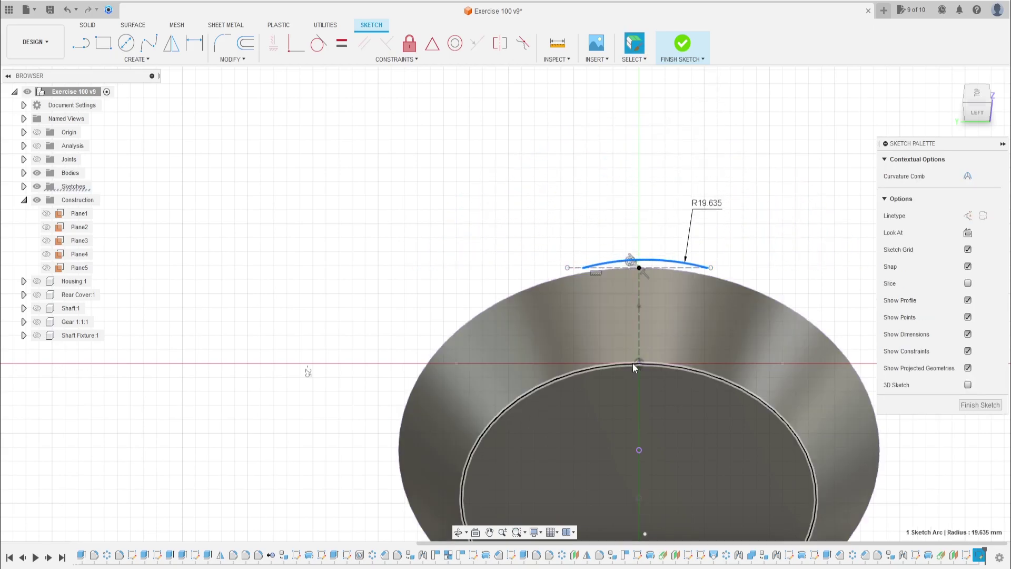
scroll(633, 362, "down", 2)
middle_click_drag(649, 388, 605, 285)
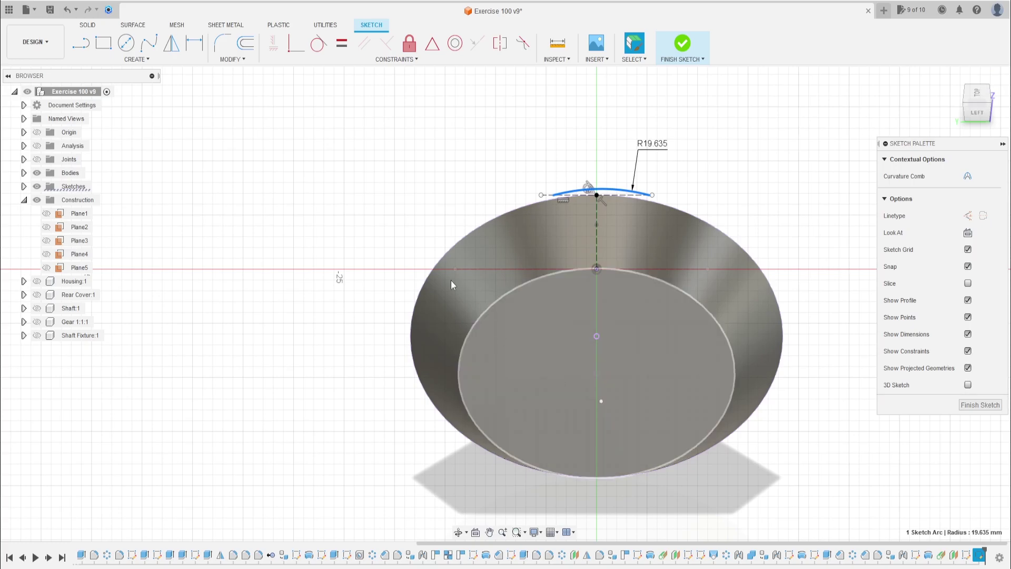
left_click(487, 146)
Step: Align the arc's centre point vertically with the sketch origin using a horizontal/vertical constraint
left_click(273, 43)
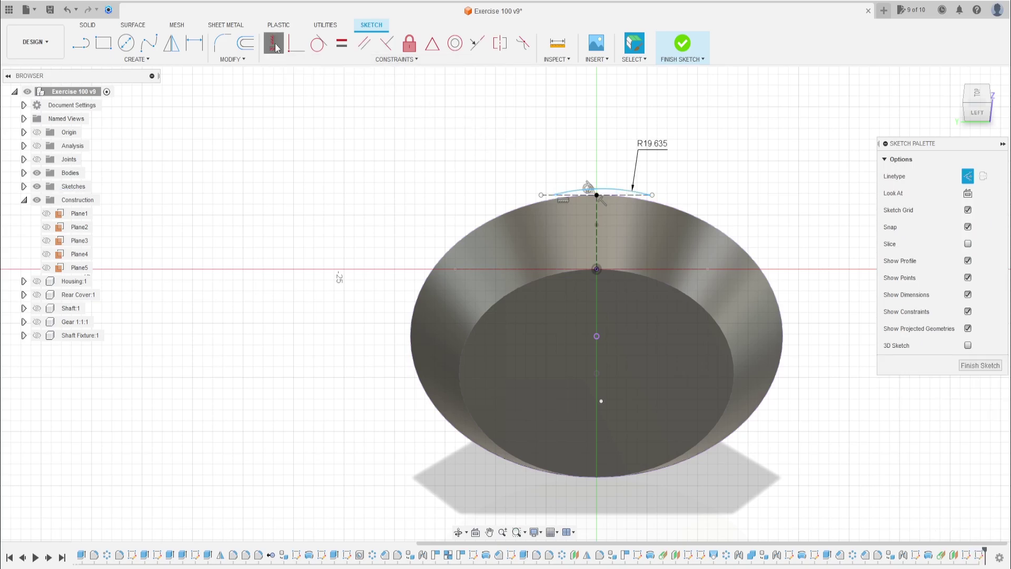
left_click(601, 401)
left_click(596, 269)
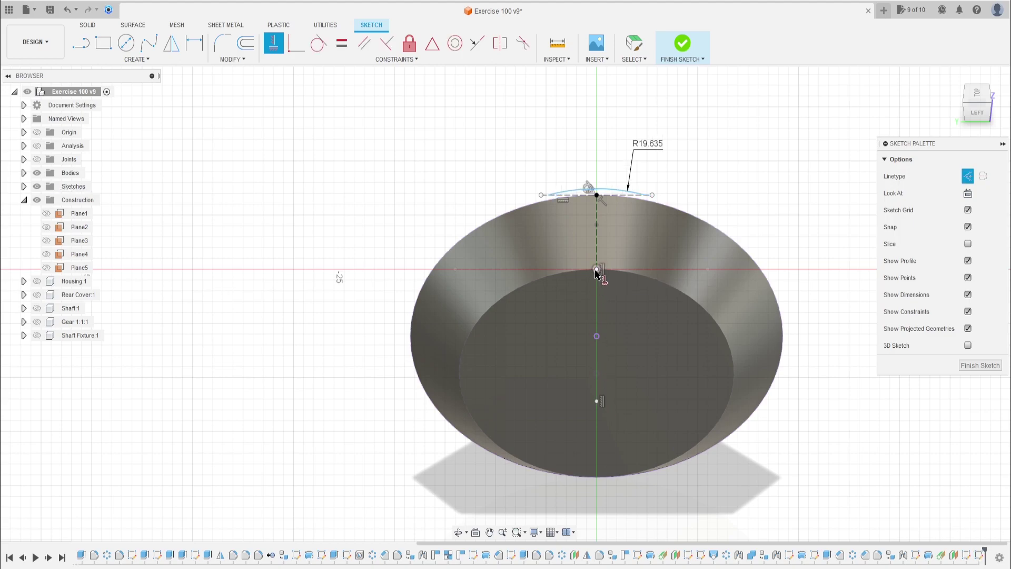
Step: Dimension the distance from the arc's left endpoint to the vertical construction line to 4.886 mm
scroll(588, 179, "up", 3)
scroll(612, 119, "up", 4)
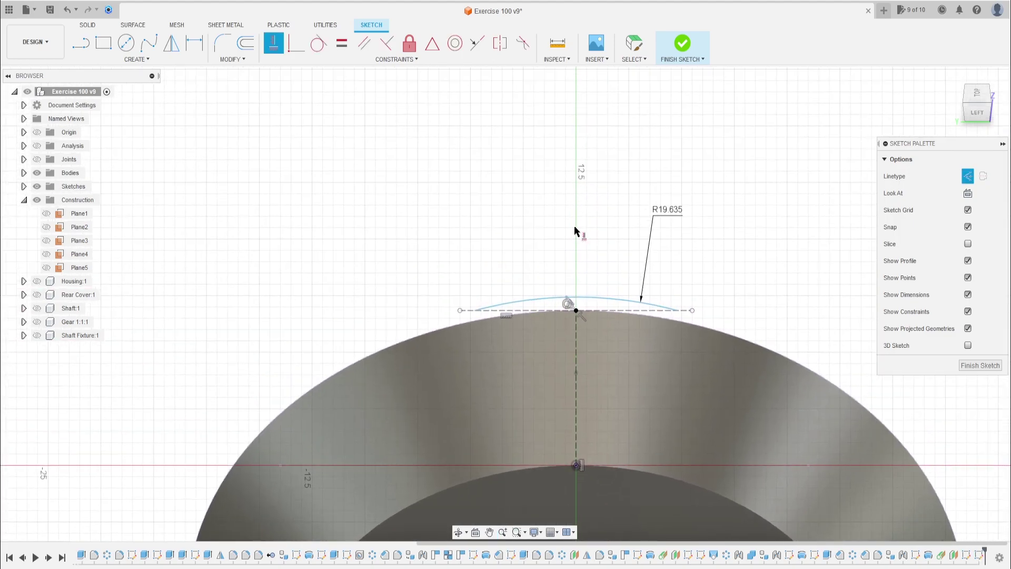
left_click(194, 43)
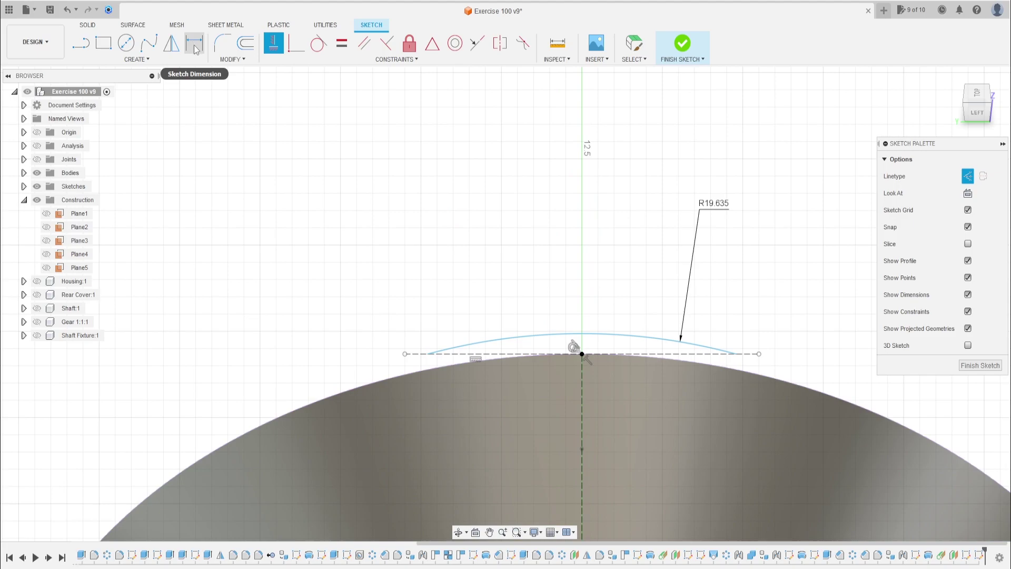
left_click(428, 353)
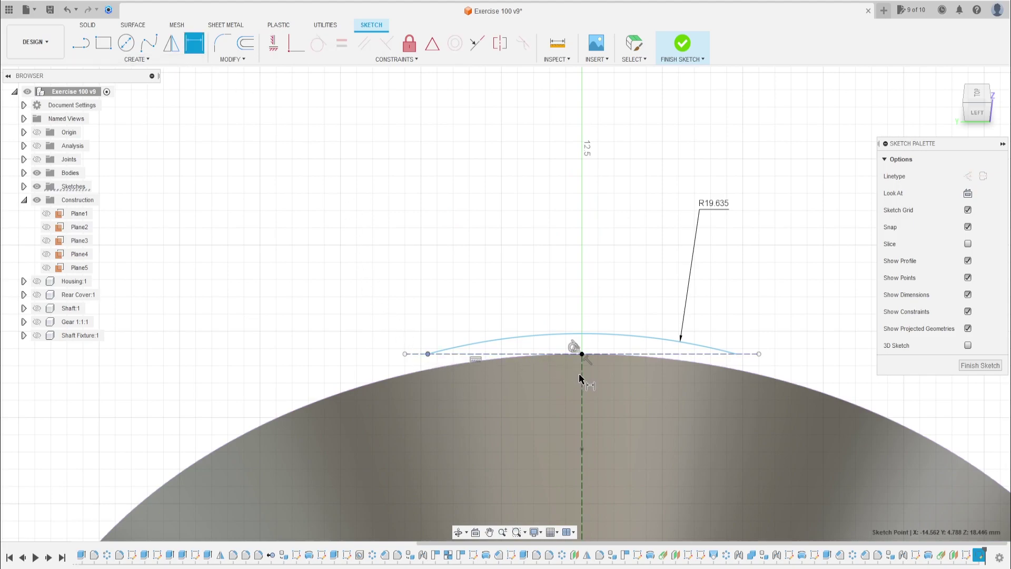
left_click(581, 375)
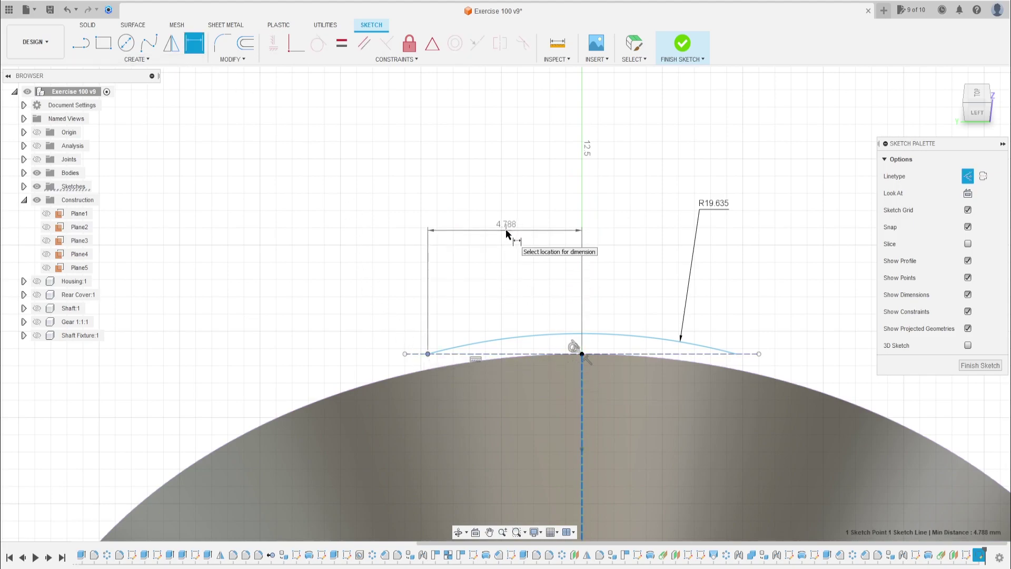
left_click(500, 210)
type("4,886")
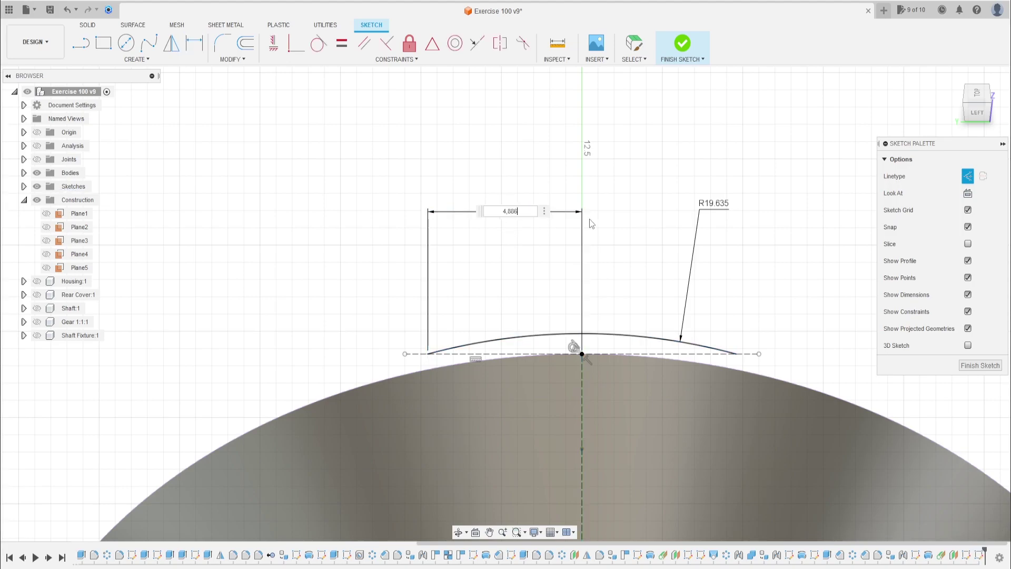
key("Return")
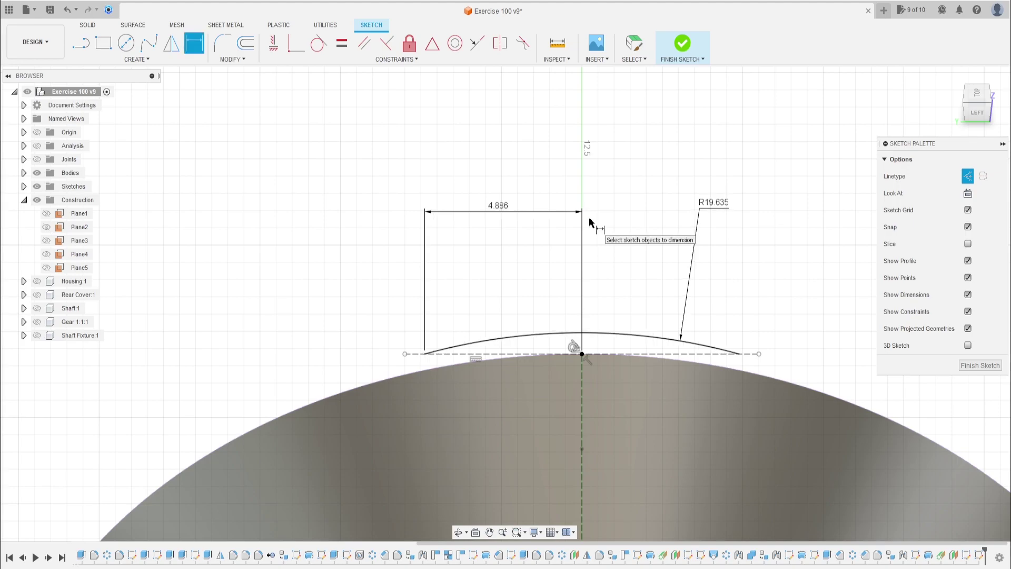
scroll(532, 295, "down", 1)
middle_click_drag(446, 178, 418, 140)
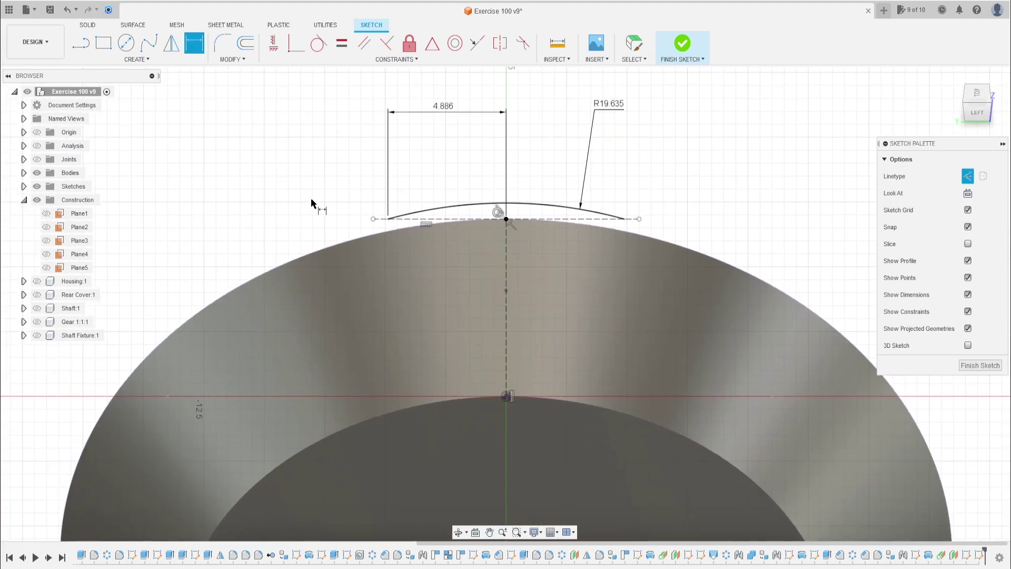
scroll(311, 202, "down", 1)
left_click(139, 60)
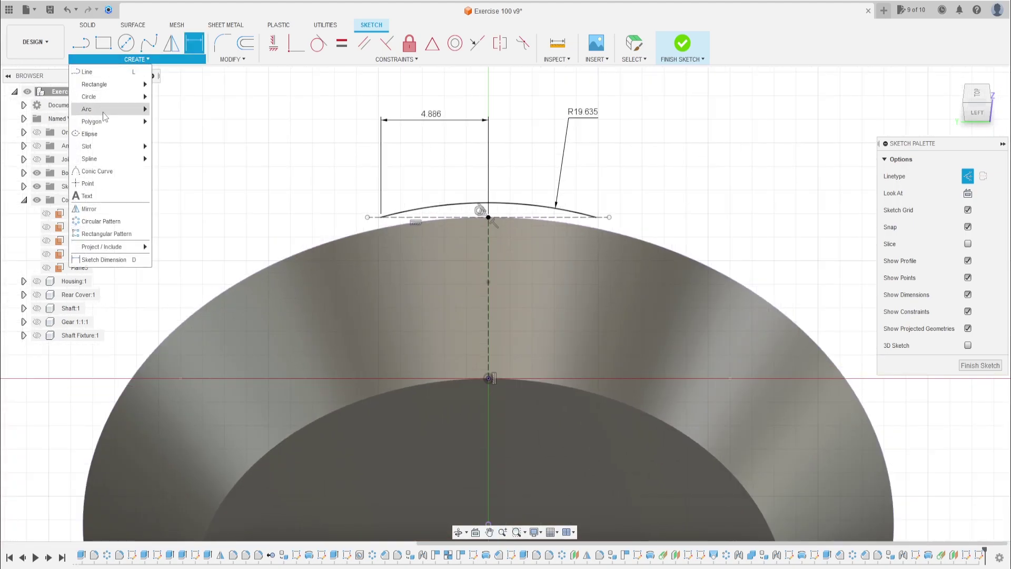
mouse_move(122, 109)
left_click(175, 109)
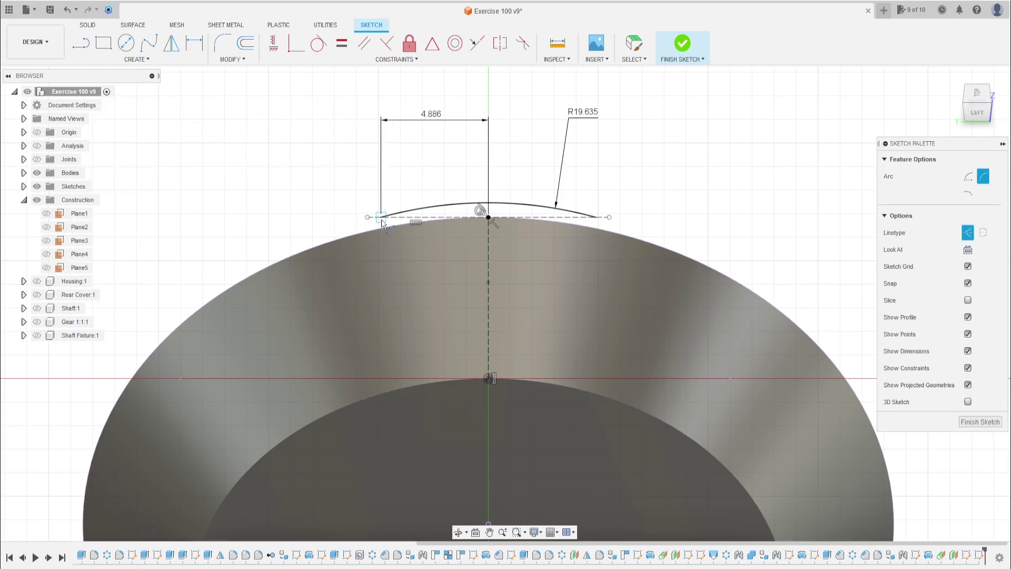
left_click(381, 219)
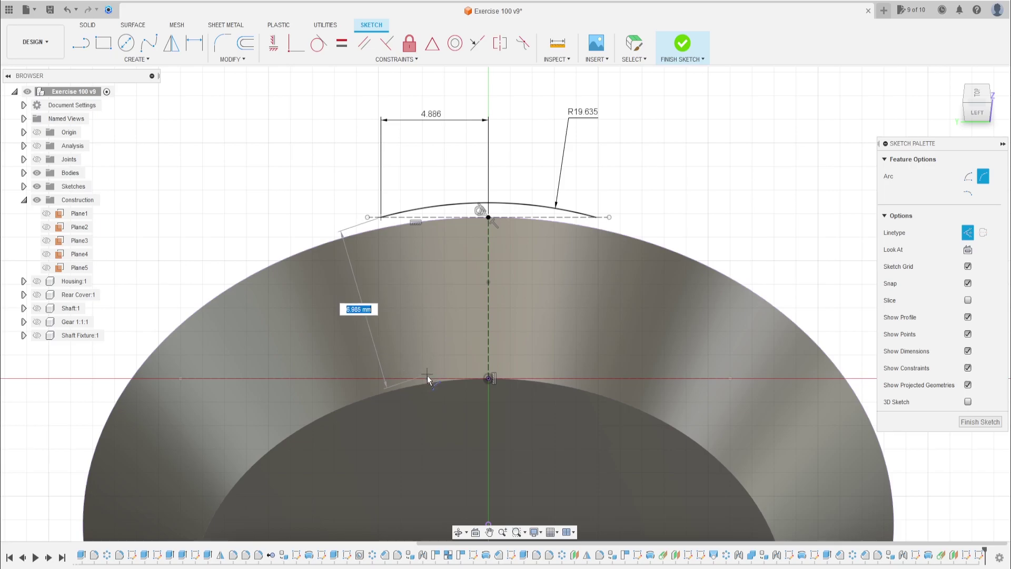
left_click(423, 354)
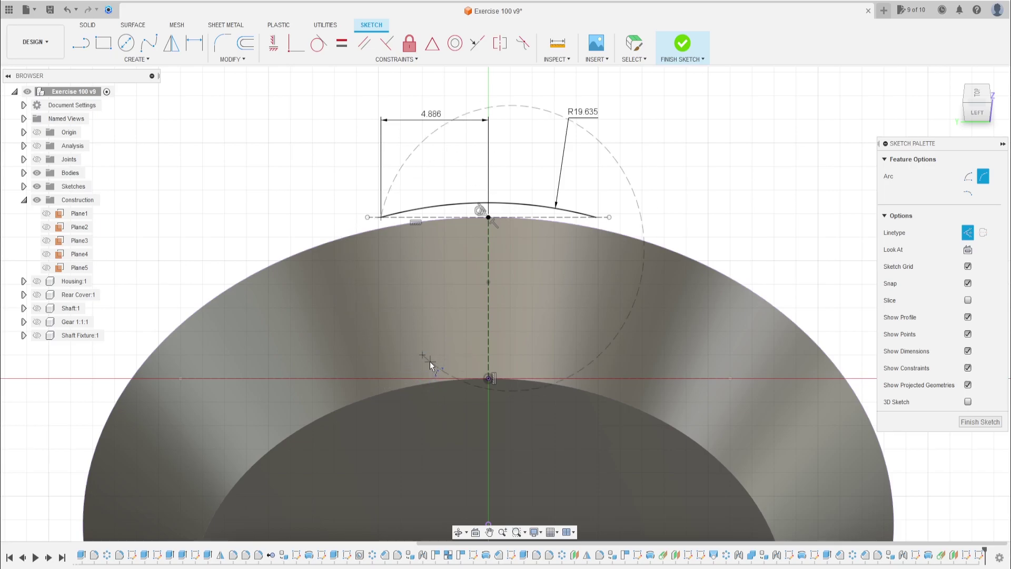
left_click(403, 321)
key("Escape")
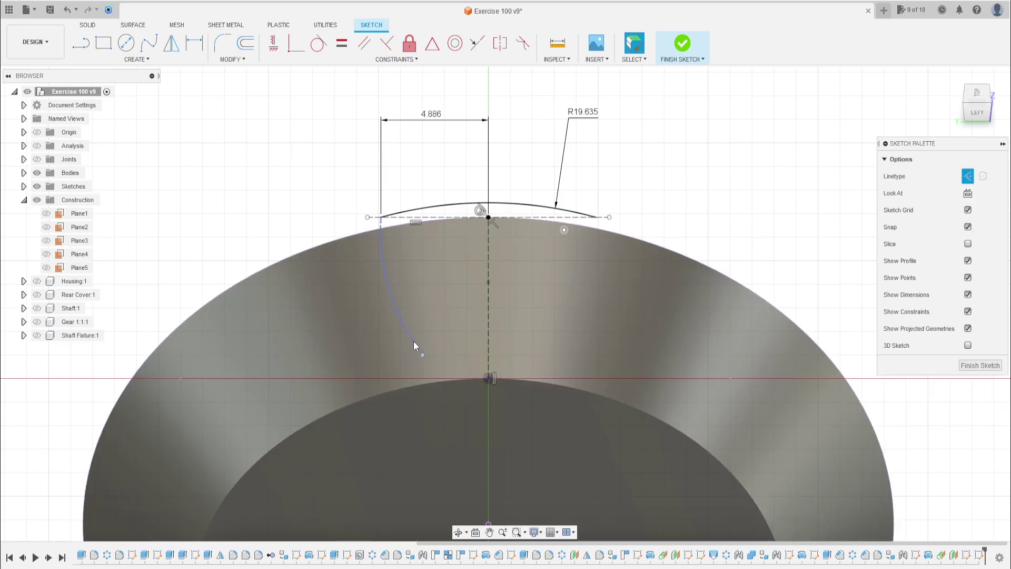
left_click(411, 342)
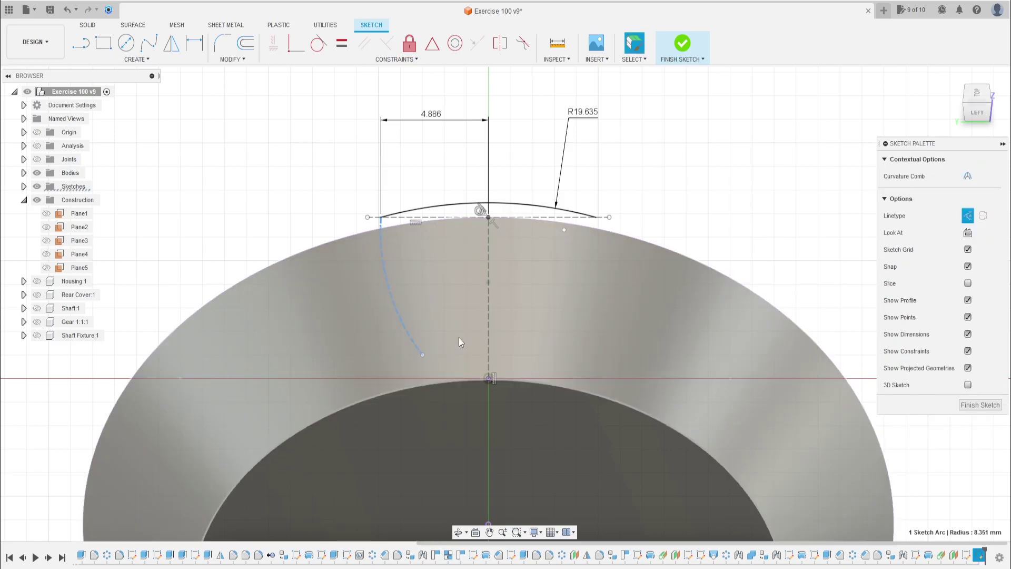
key("Delete")
Step: Sketch a solid-line flank arc of about 5.5 mm radius from the top arc's left endpoint down toward the gear's inner edge
left_click(136, 59)
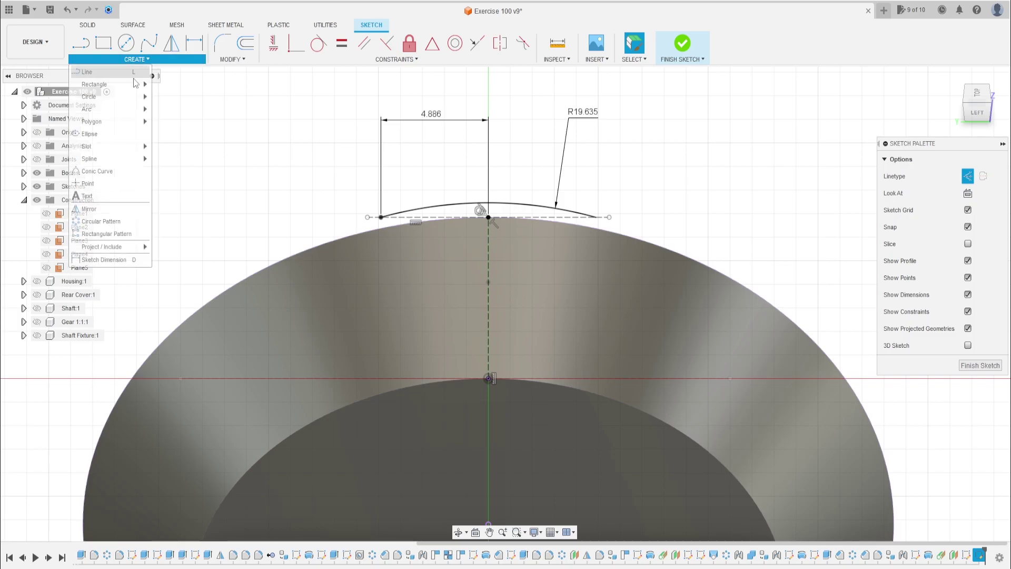
mouse_move(123, 113)
left_click(168, 109)
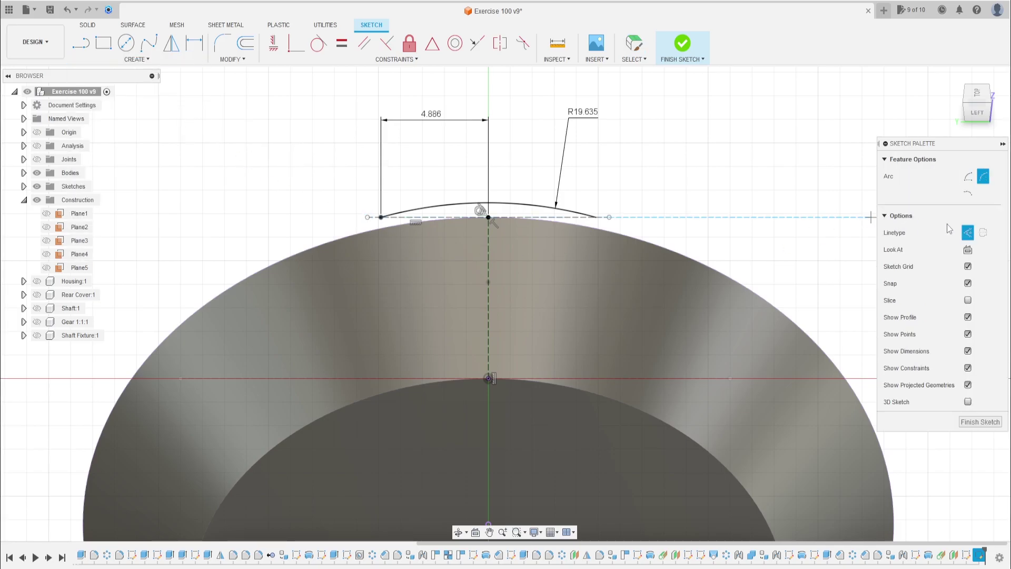
left_click(382, 218)
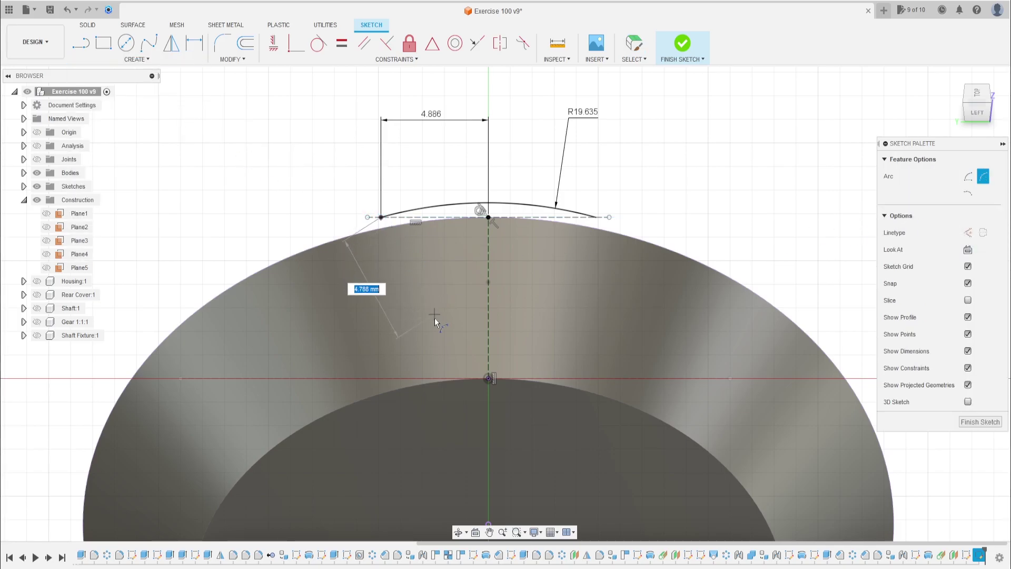
left_click(414, 350)
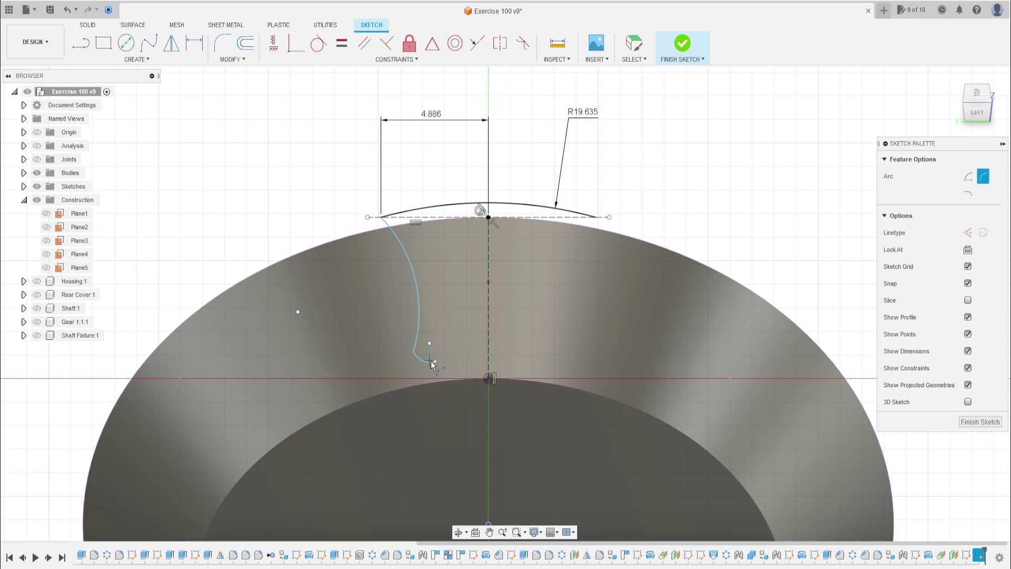
Step: Continue the tooth profile with two linked arcs, a small bend at the flank's foot and one ending on the vertical construction line
left_click(435, 362)
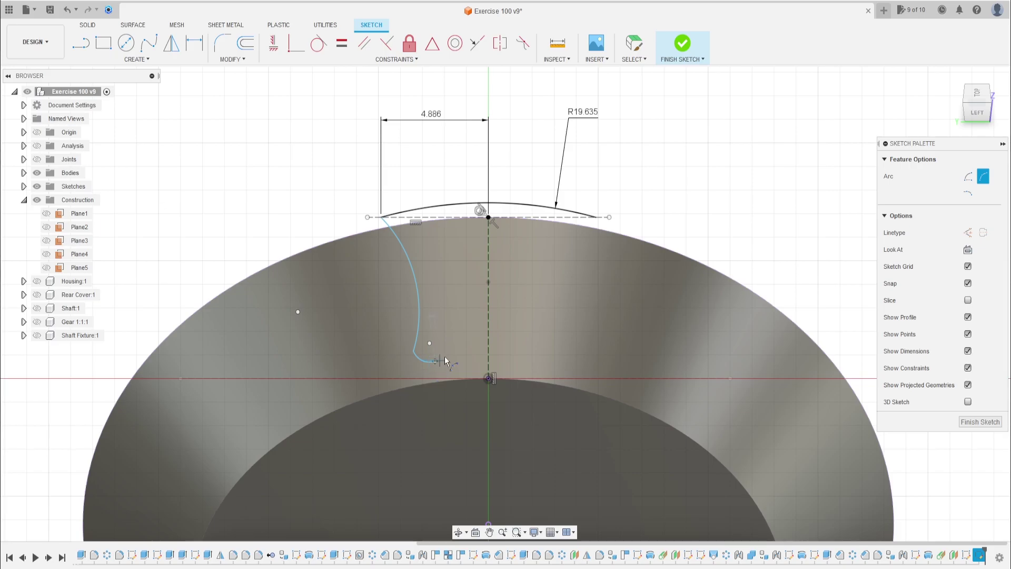
left_click(486, 359)
scroll(462, 302, "down", 1)
scroll(464, 301, "down", 2)
scroll(485, 284, "up", 2)
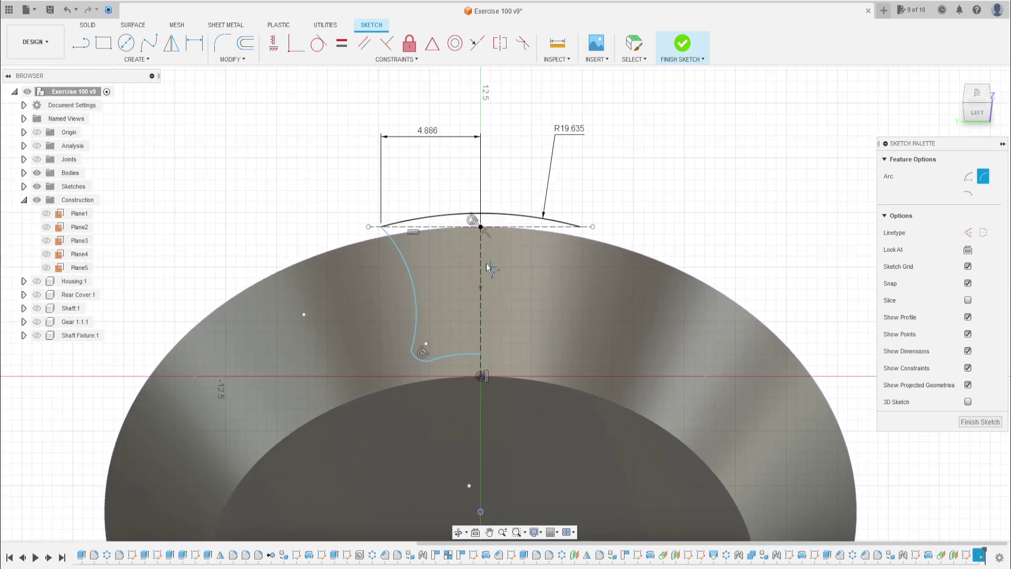
key("Escape")
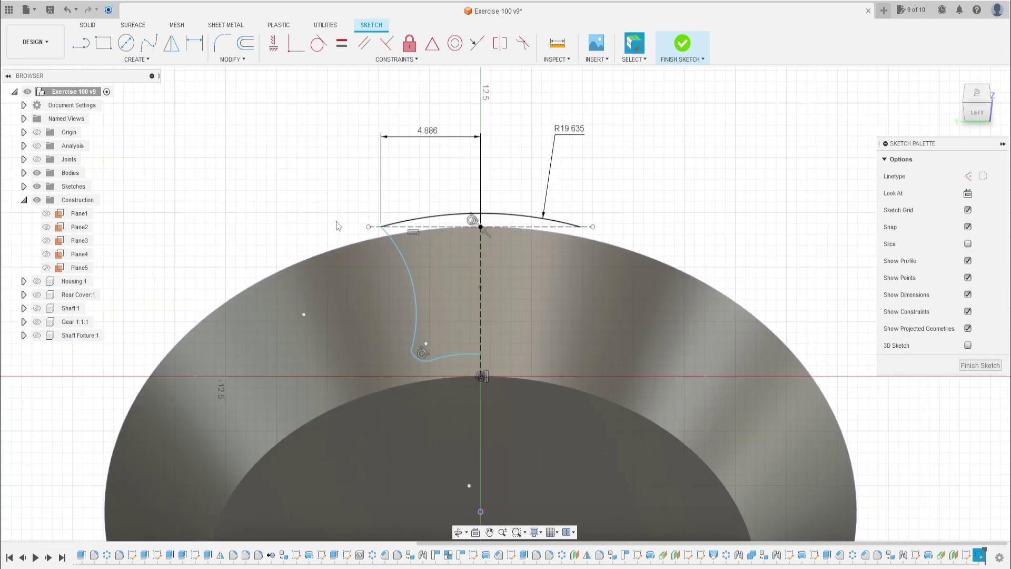
Step: Dimension the flank arc's radius to 6.60 mm
left_click(194, 44)
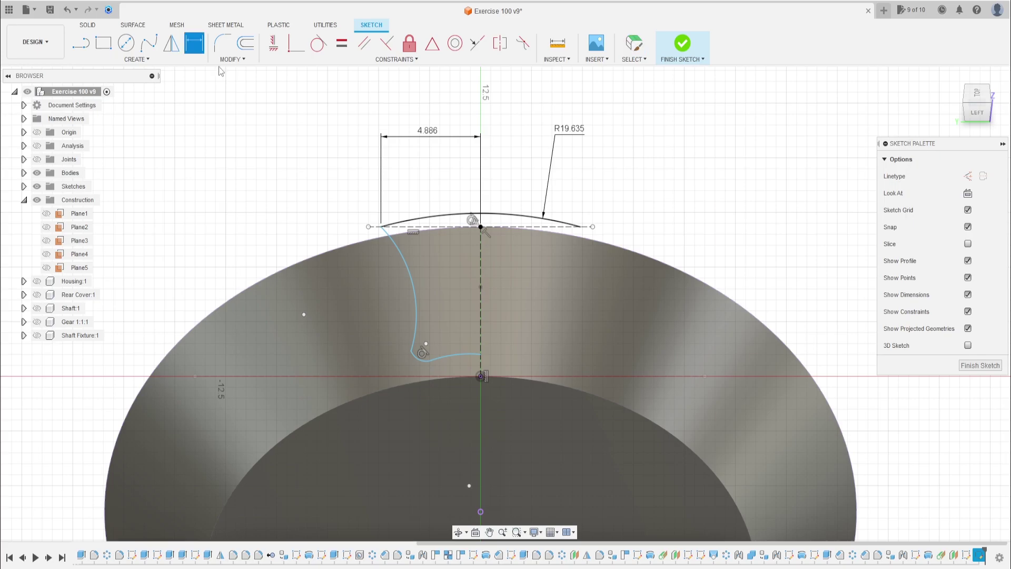
left_click(416, 285)
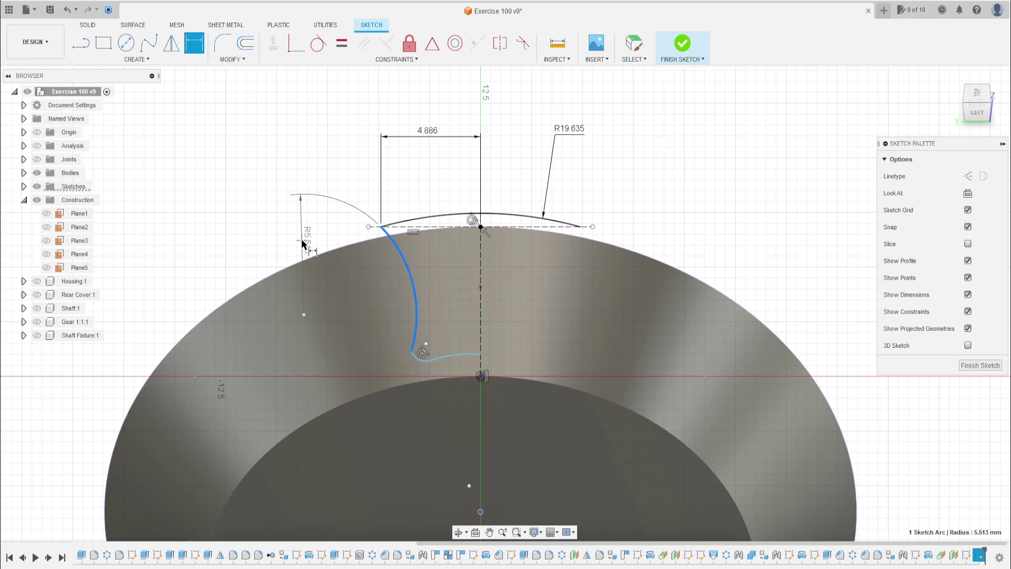
left_click(301, 237)
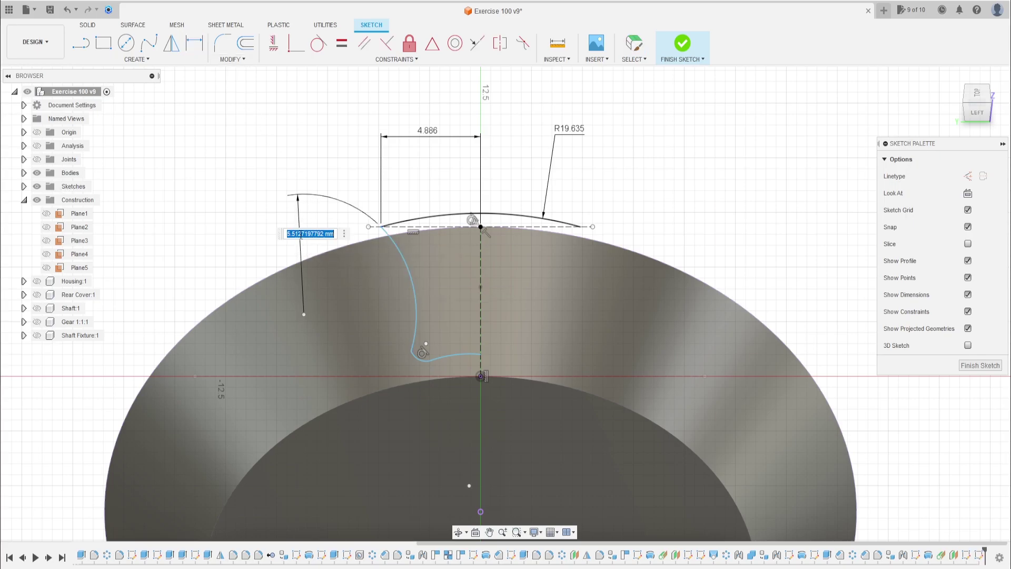
type("6.6")
key("Return")
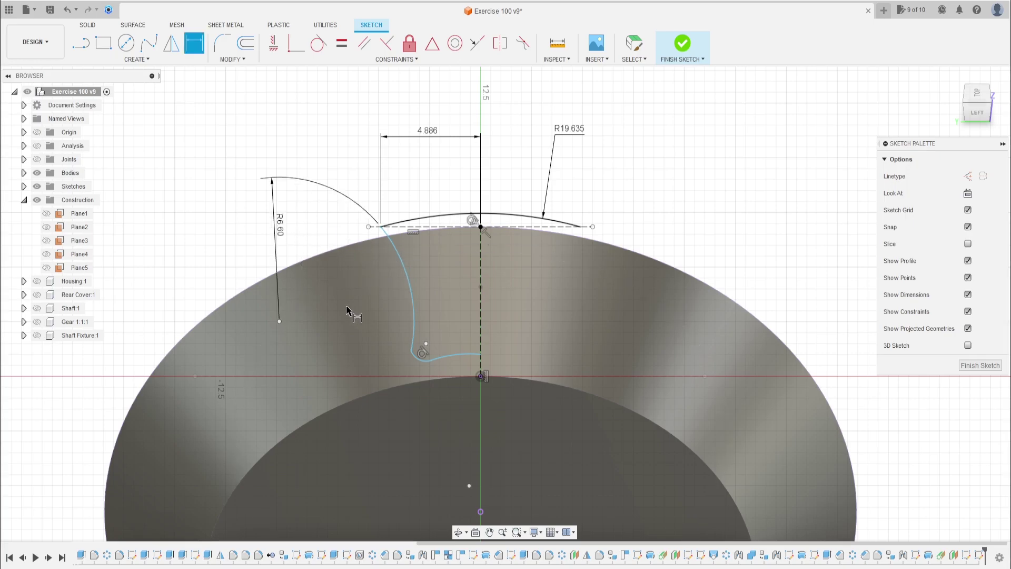
Step: Draw a construction circle 31.01 mm in diameter, centred on the top arc's centre point
middle_click_drag(349, 311, 336, 261)
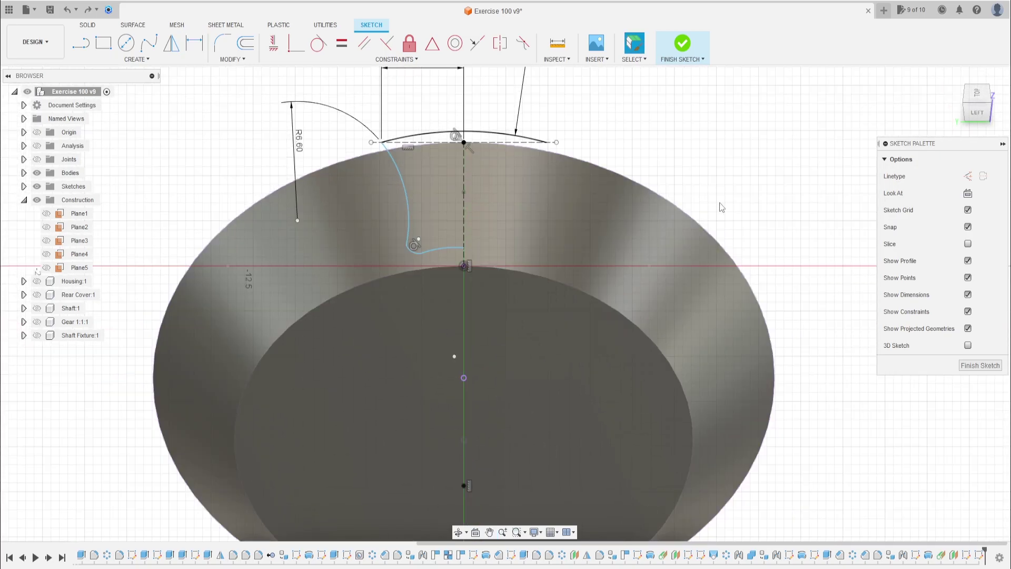
scroll(695, 221, "down", 1)
left_click(126, 43)
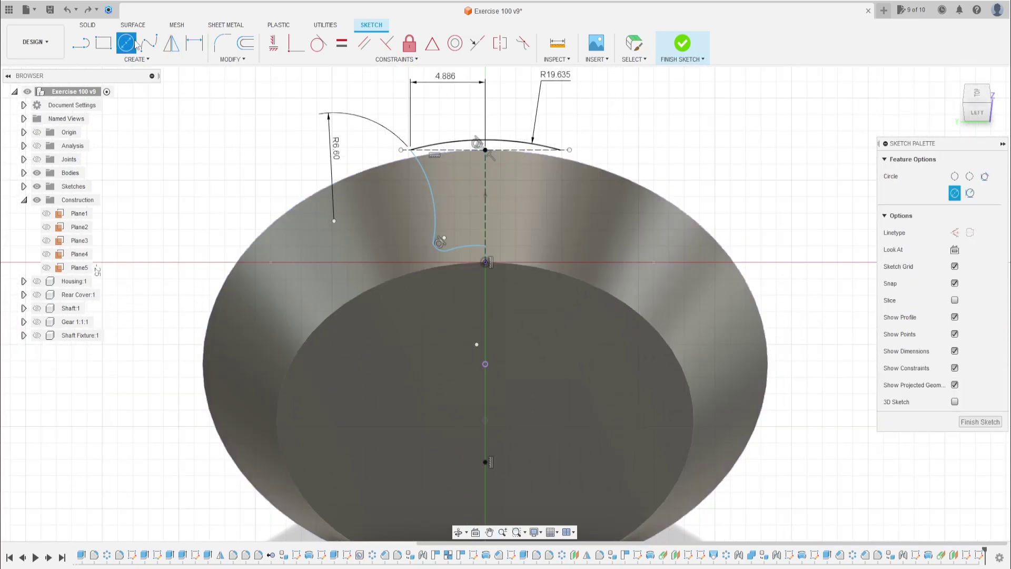
left_click(954, 232)
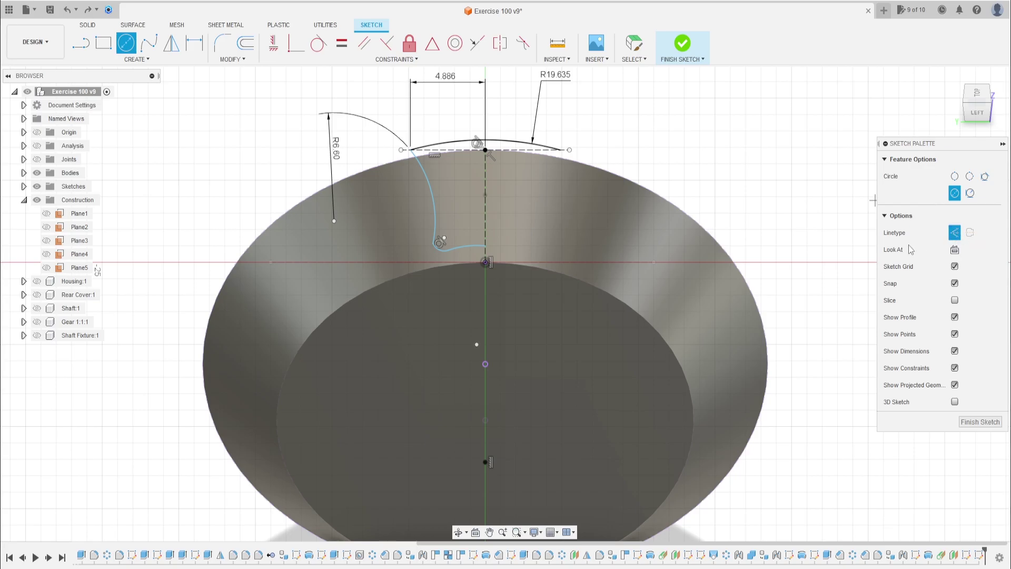
left_click(485, 462)
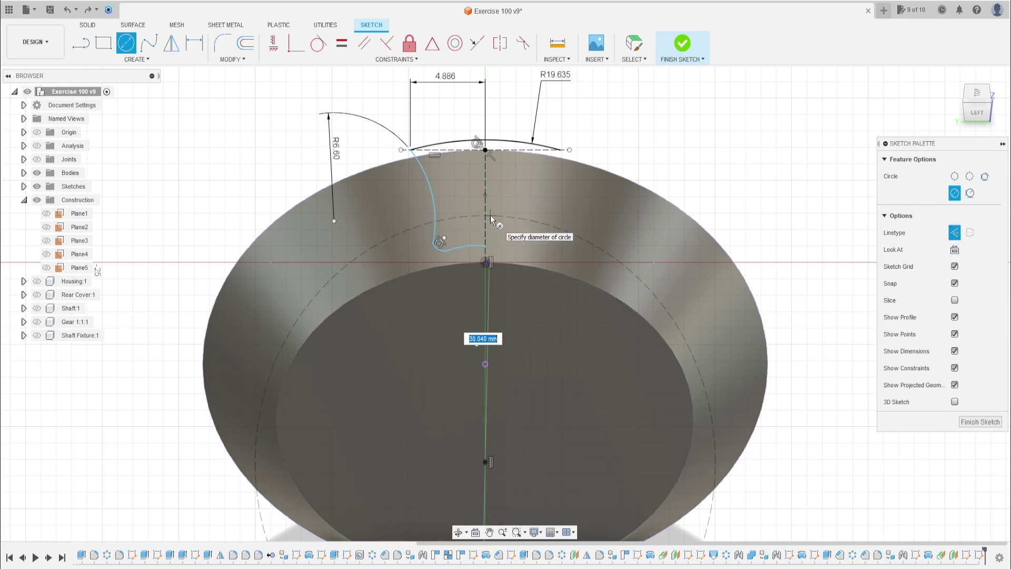
type("31,01")
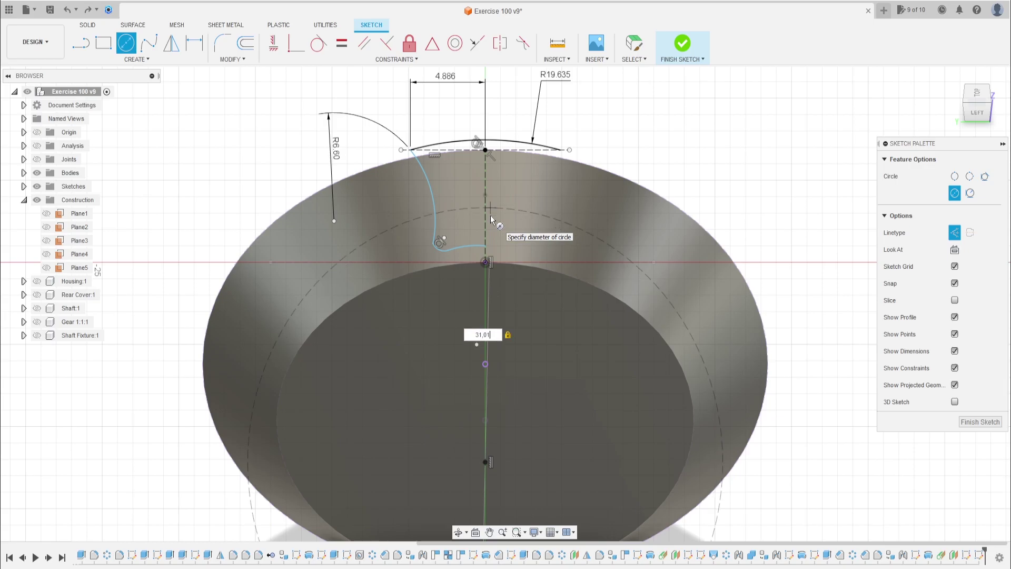
key("Return")
key("Escape")
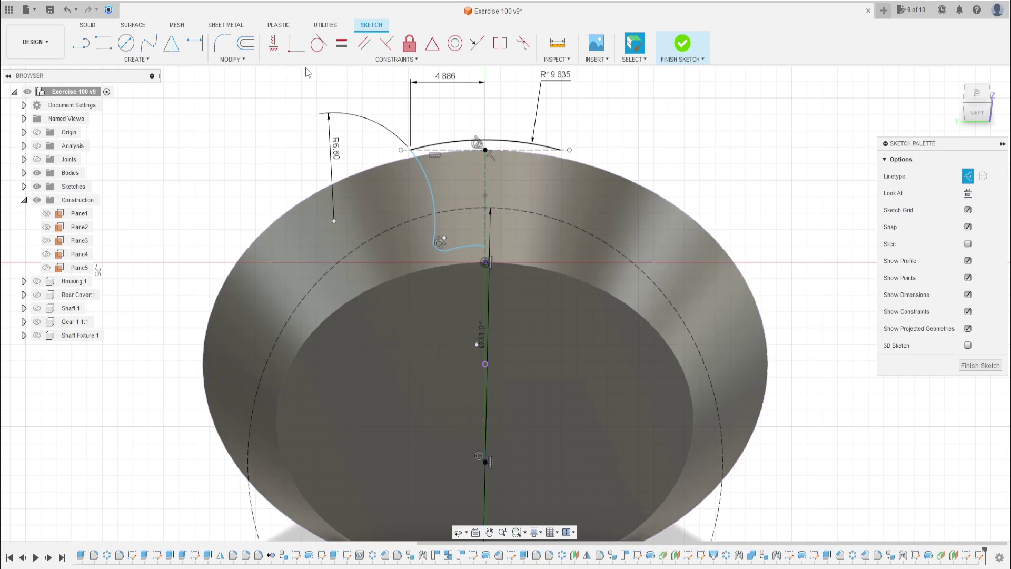
Step: Constrain the flank arc's centre point to lie on the construction circle with a coincident constraint
left_click(296, 43)
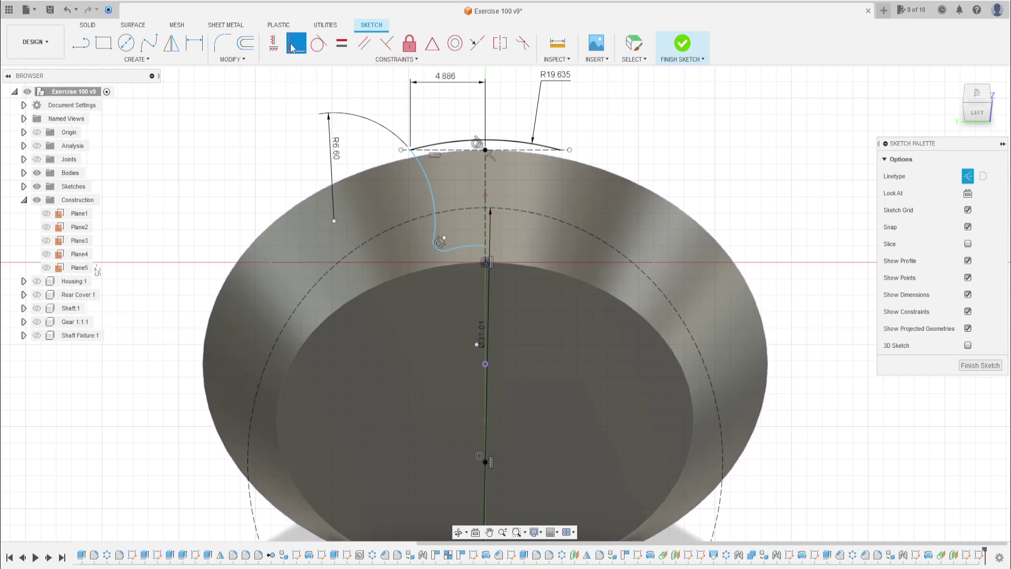
left_click(334, 222)
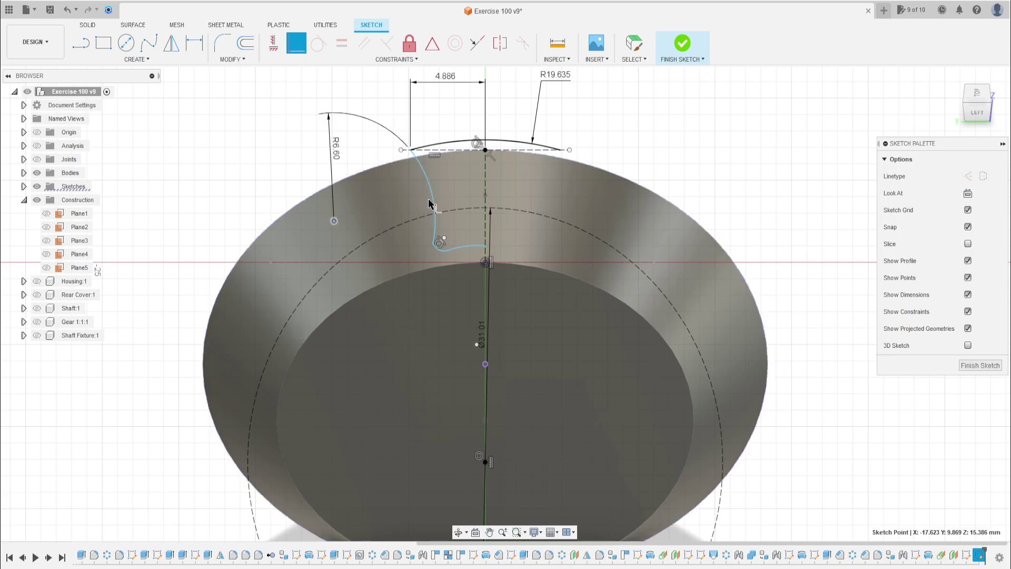
left_click(356, 253)
scroll(442, 232, "up", 3)
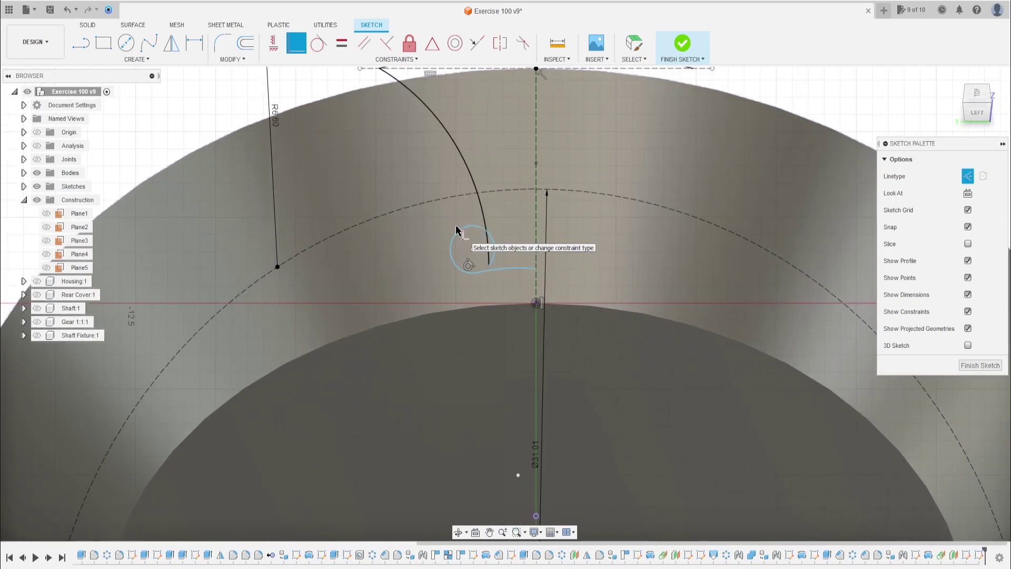
key("Escape")
Step: Pull the small foot arc's centre toward the vertical construction line so its loop becomes a short bow, then clear the selection
left_click_drag(472, 250, 495, 258)
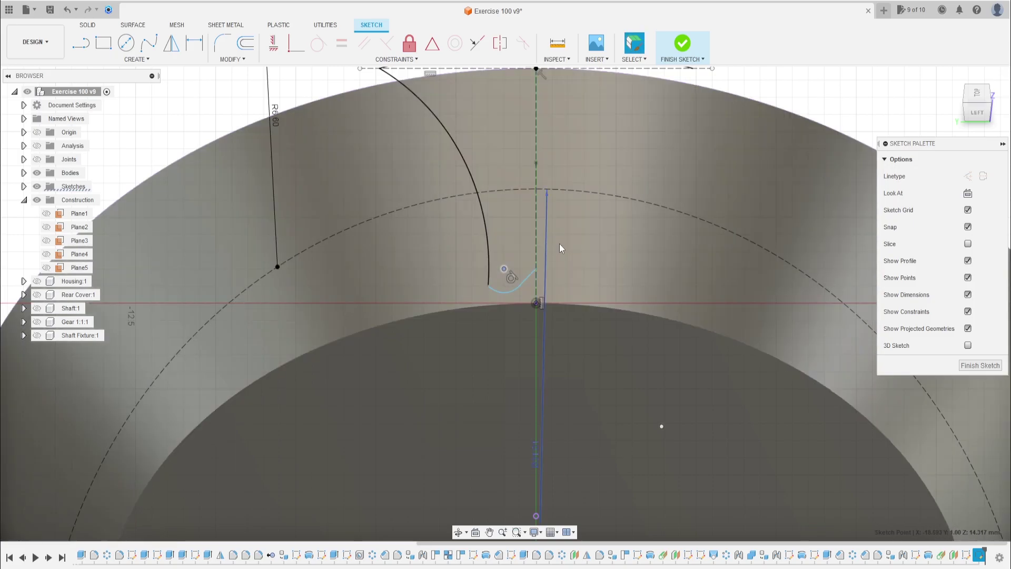
scroll(559, 244, "down", 3)
scroll(517, 254, "up", 2)
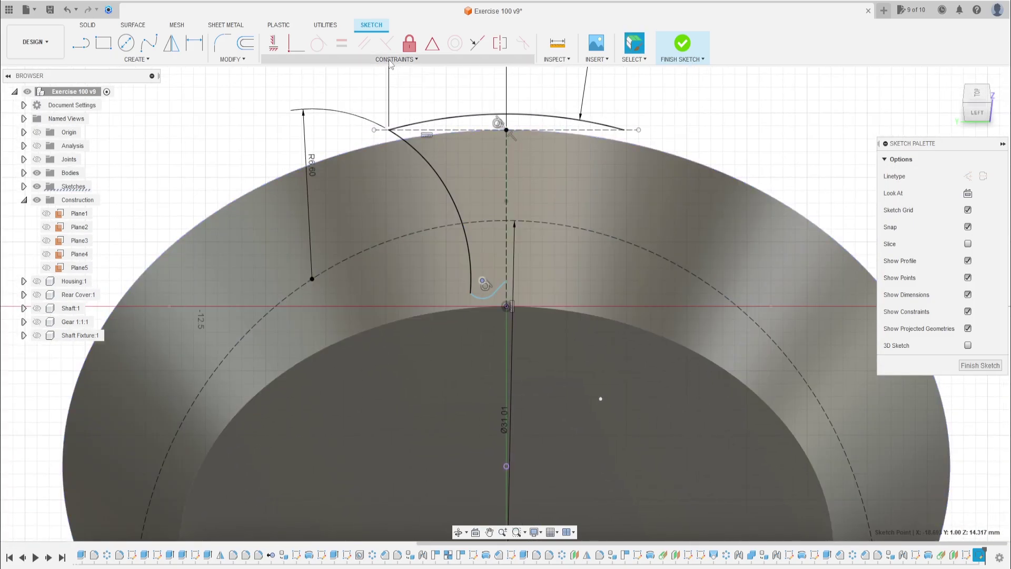
left_click(482, 281)
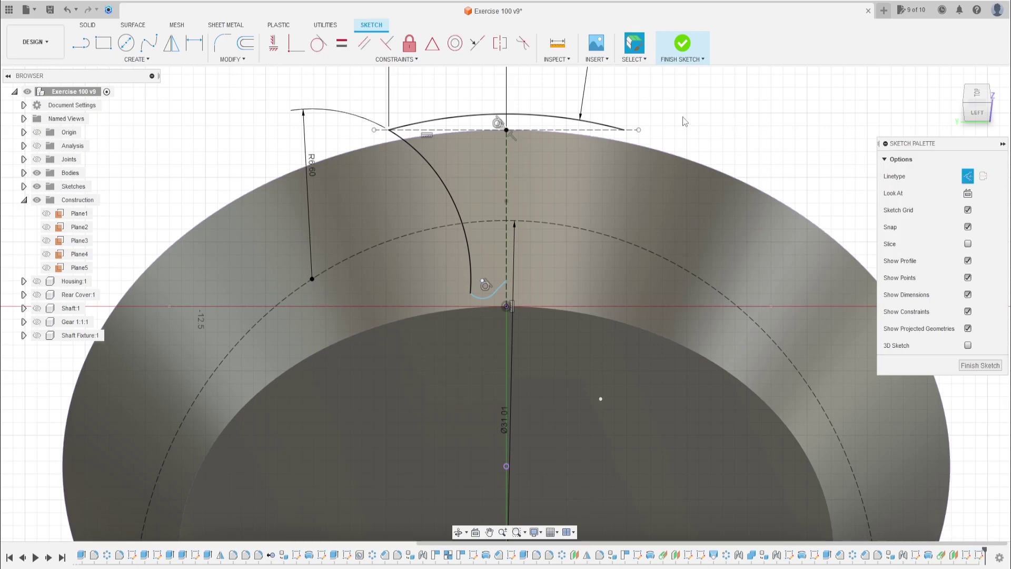
Step: Make the small foot arc tangent to the flank arc
left_click(319, 49)
scroll(481, 282, "up", 3)
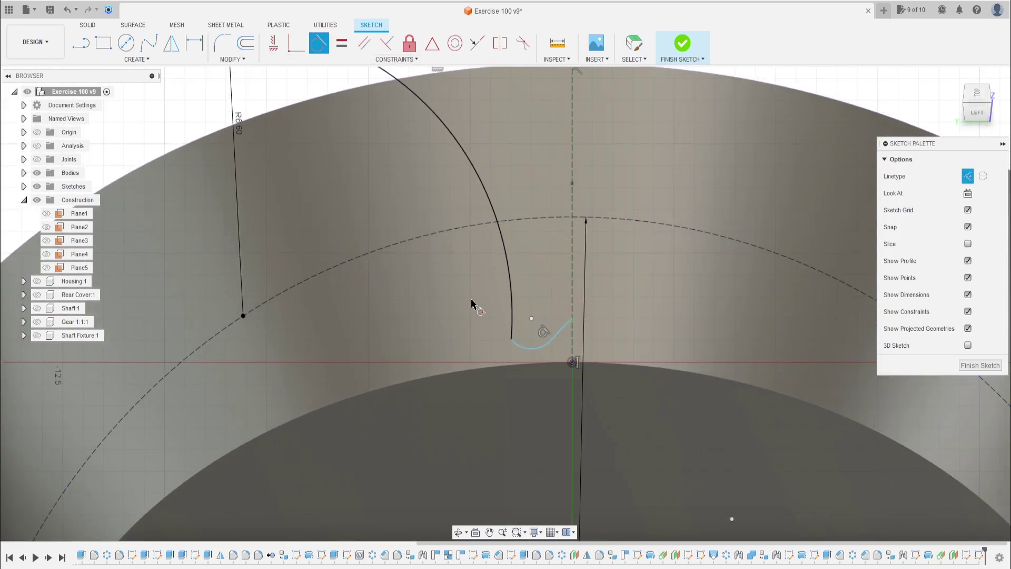
left_click(519, 348)
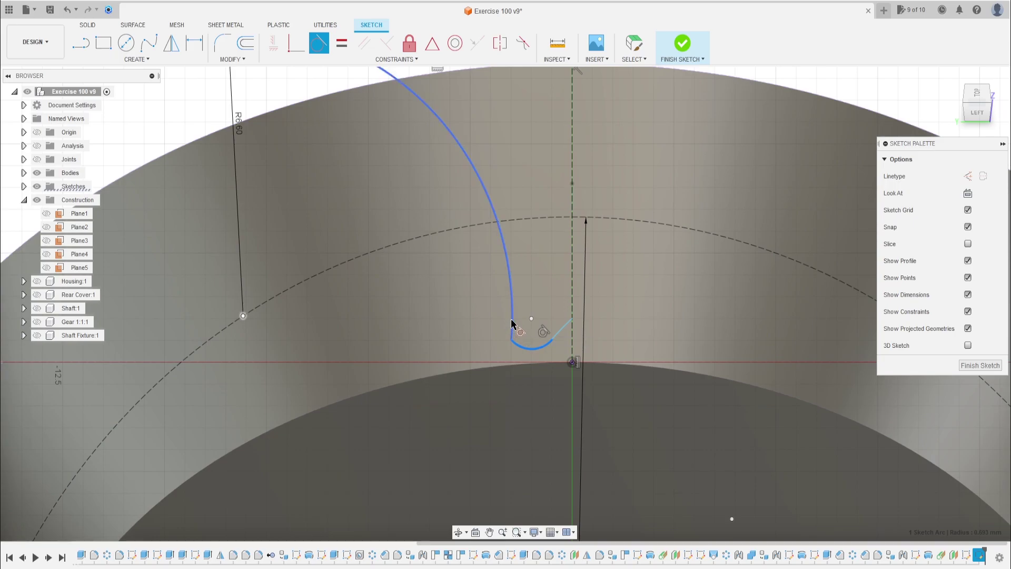
left_click(512, 323)
scroll(400, 307, "down", 3)
middle_click_drag(416, 280, 391, 269)
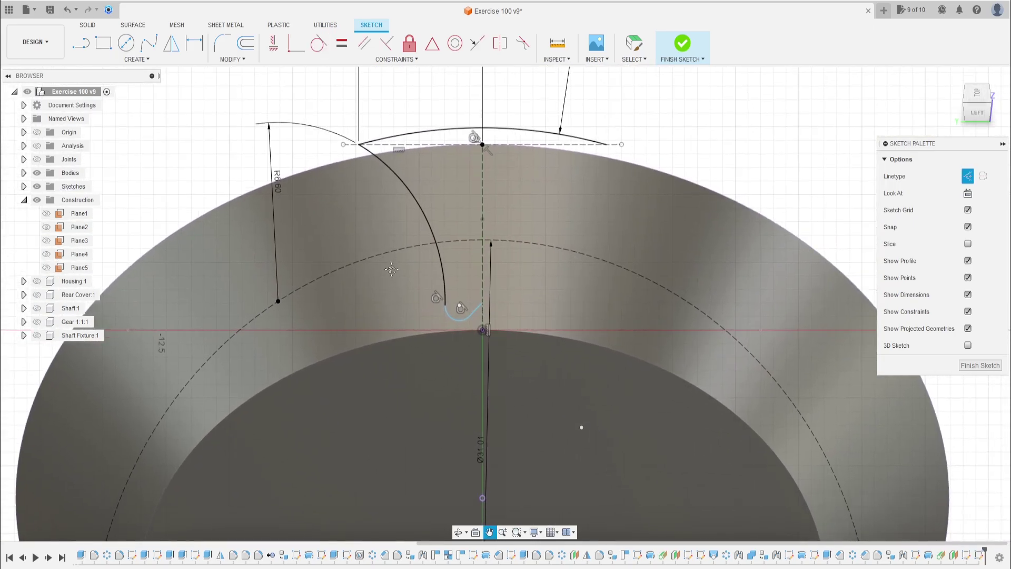
Step: Dimension the small foot arc at the flank's lower end with a radius of 0.518 mm
scroll(461, 316, "up", 2)
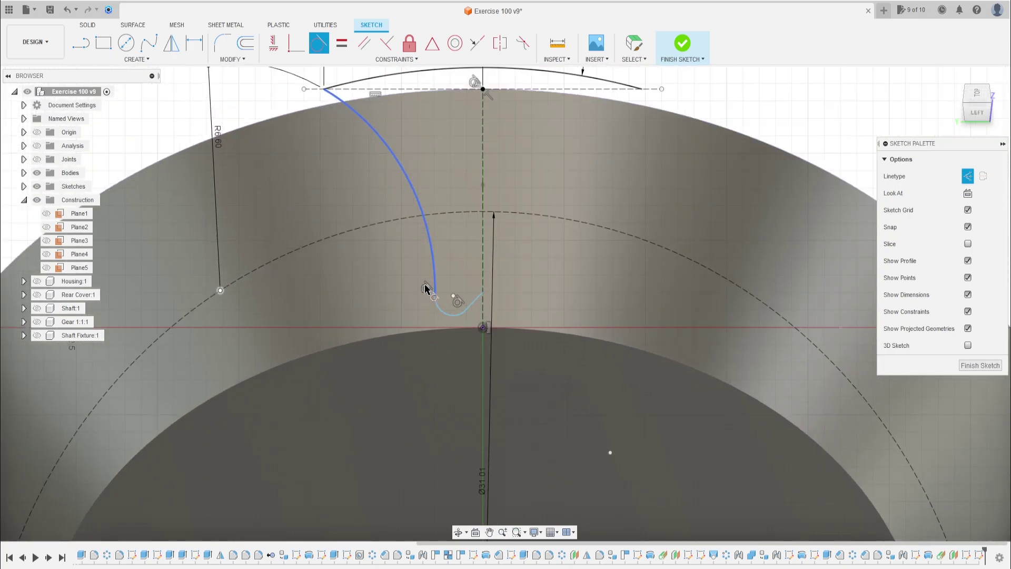
scroll(426, 290, "down", 1)
key("d")
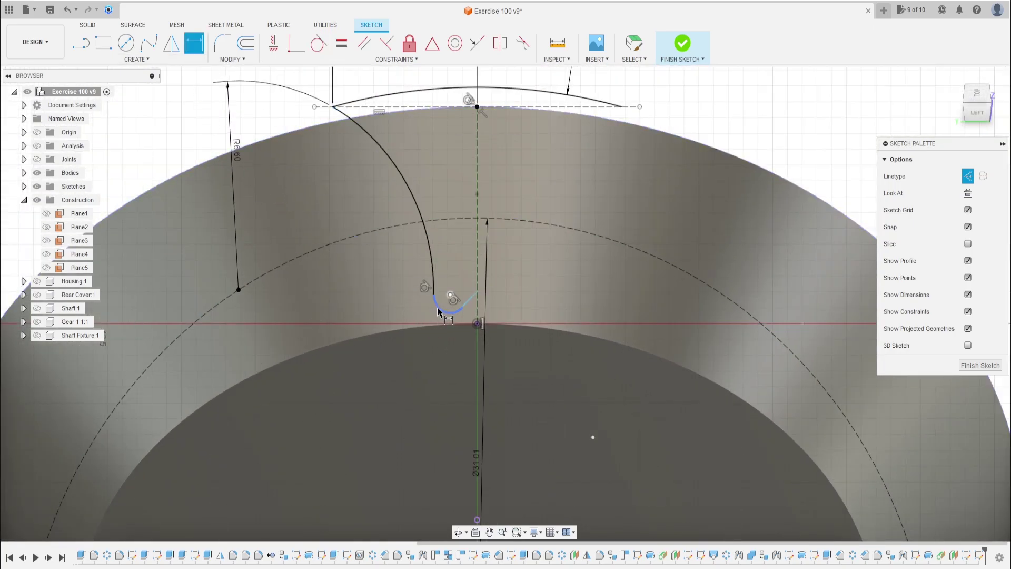
left_click(439, 311)
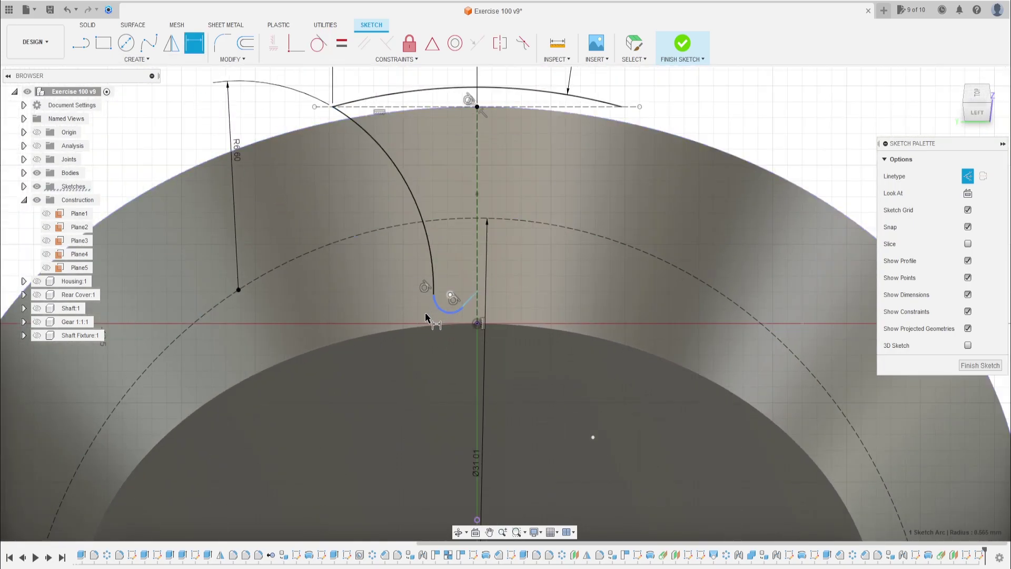
left_click(370, 317)
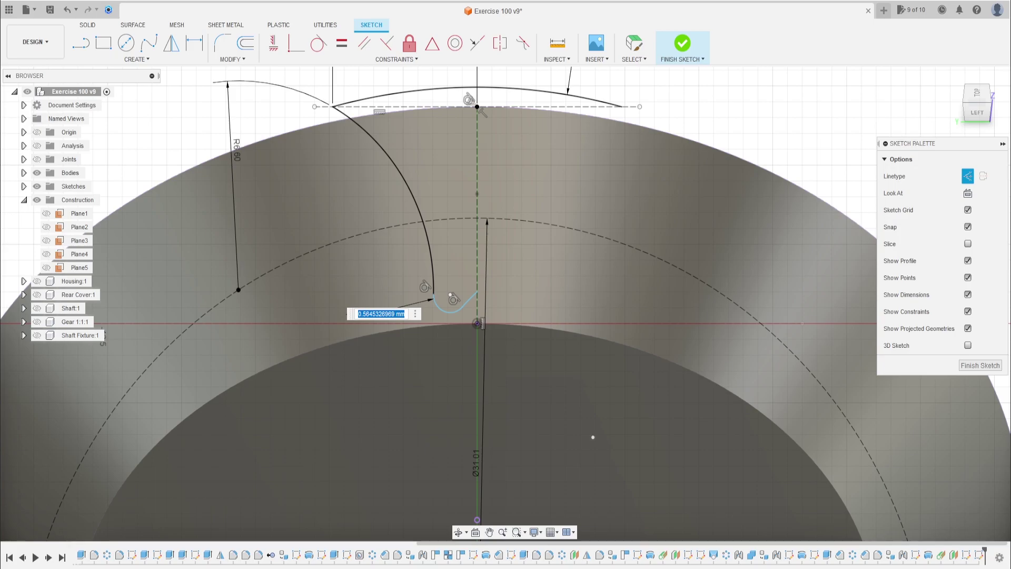
type("0,518")
key("Return")
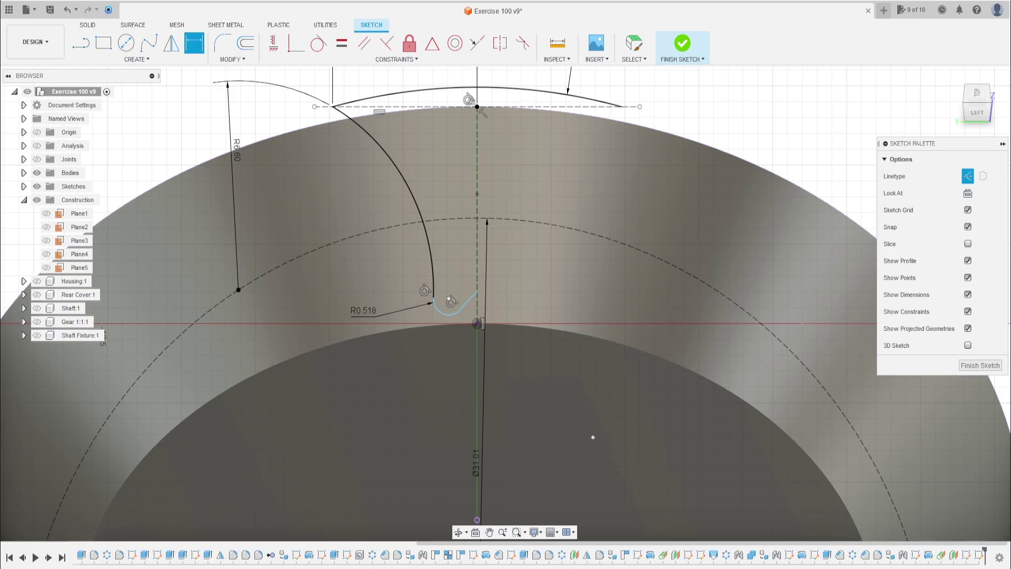
Step: Dimension the short root arc between the foot arc and the vertical construction line with a radius of 13.23 mm
scroll(469, 302, "up", 1)
middle_click_drag(468, 303, 496, 256)
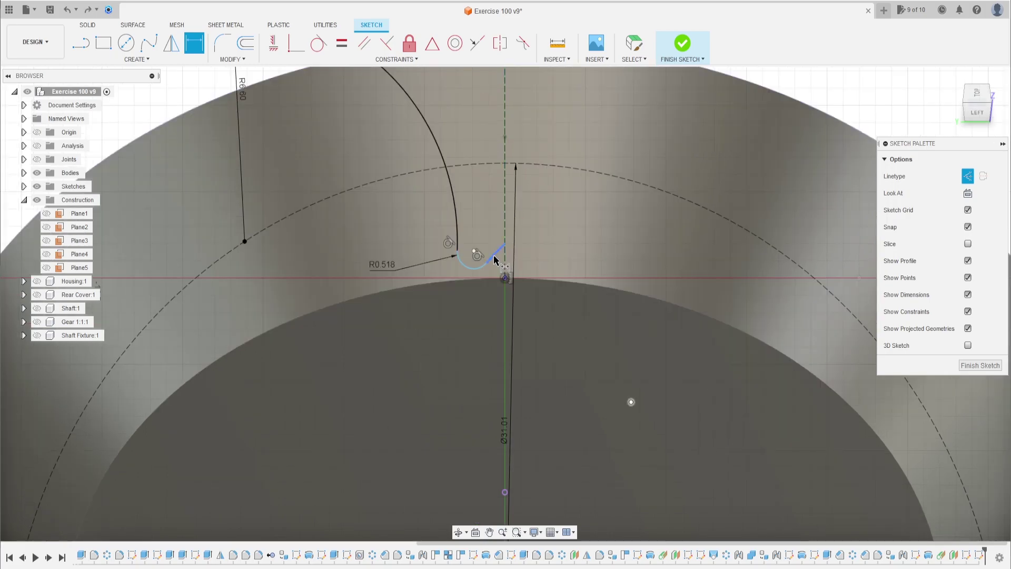
left_click(495, 256)
left_click(485, 229)
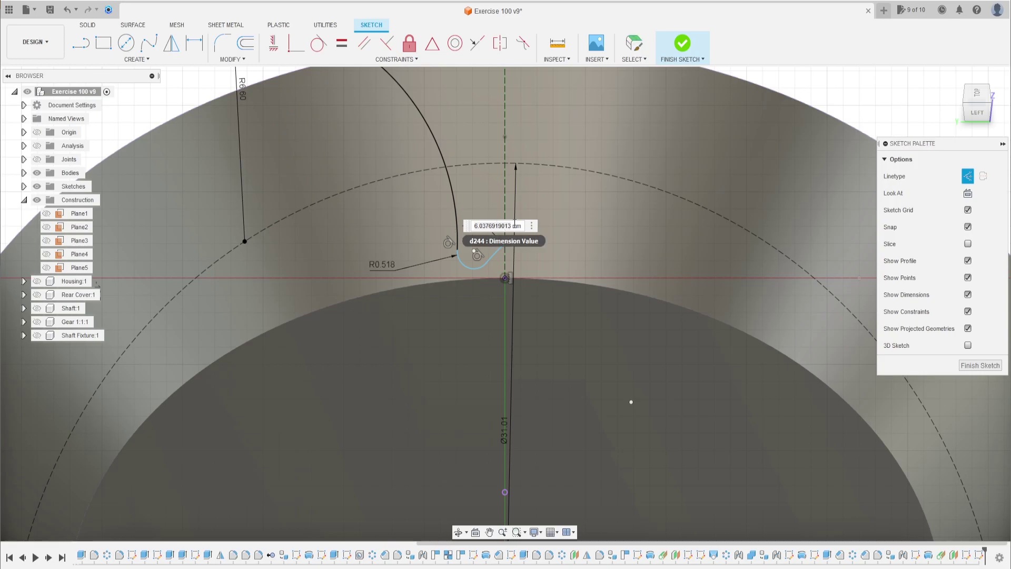
left_click_drag(512, 225, 473, 226)
type("0.518")
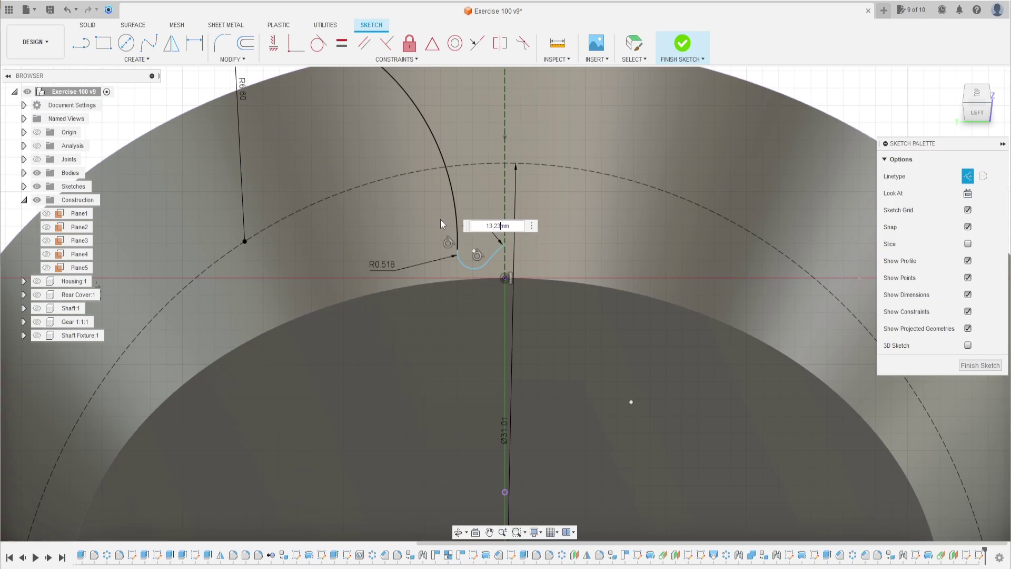
key("Return")
scroll(451, 190, "down", 5)
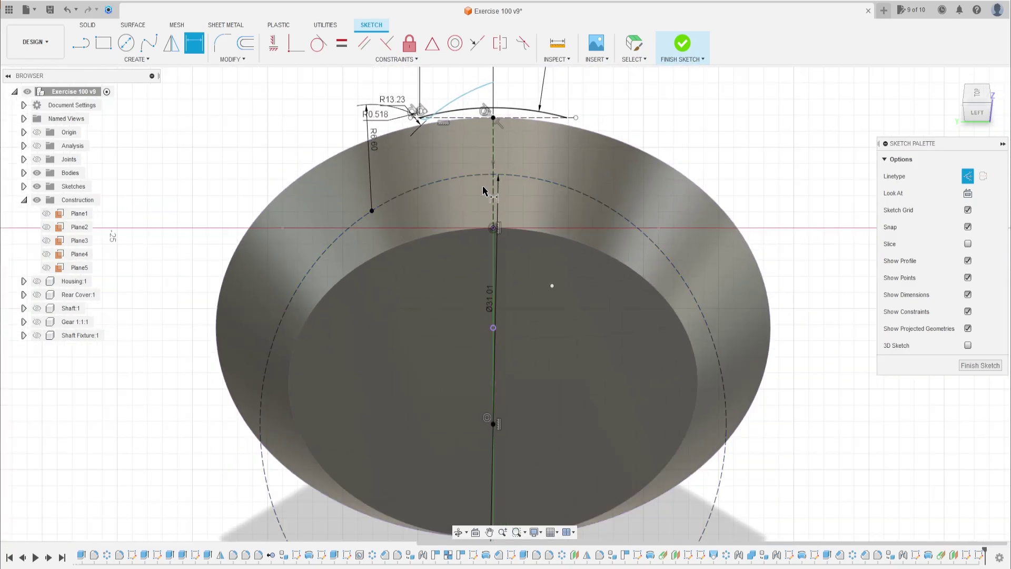
key("Escape")
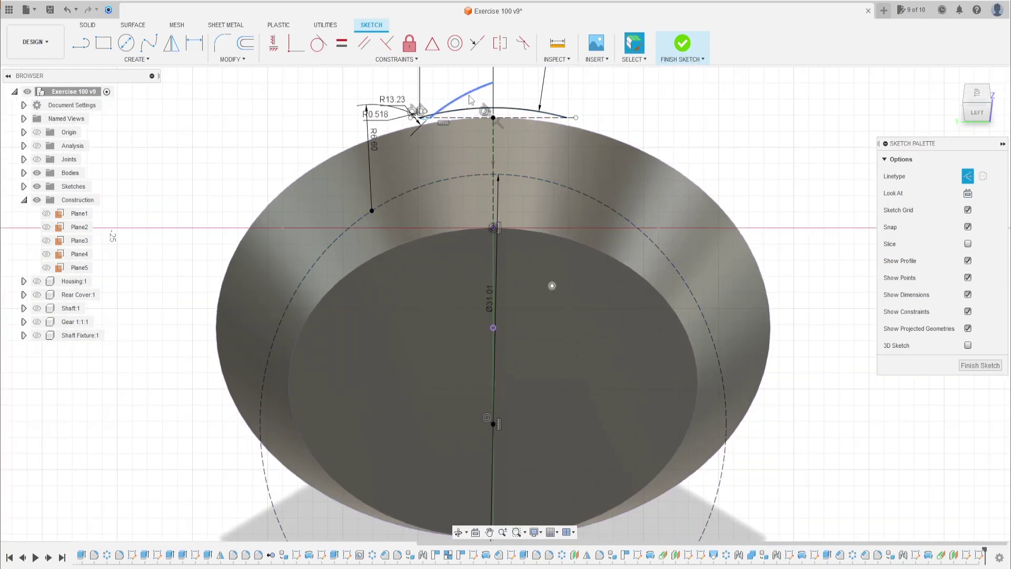
Step: Pull the flipped root arc back down into the tooth gap and make its centre point coincident with the construction circle's centre
mouse_move(468, 101)
left_mouse_down()
mouse_move(466, 124)
mouse_move(470, 113)
mouse_move(425, 138)
mouse_move(430, 164)
left_mouse_up()
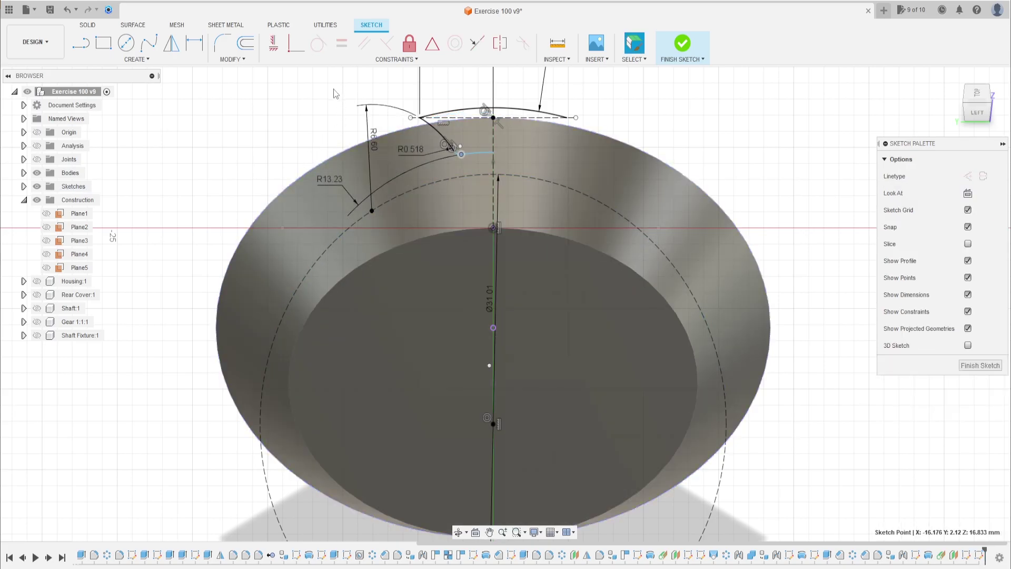
left_click(296, 43)
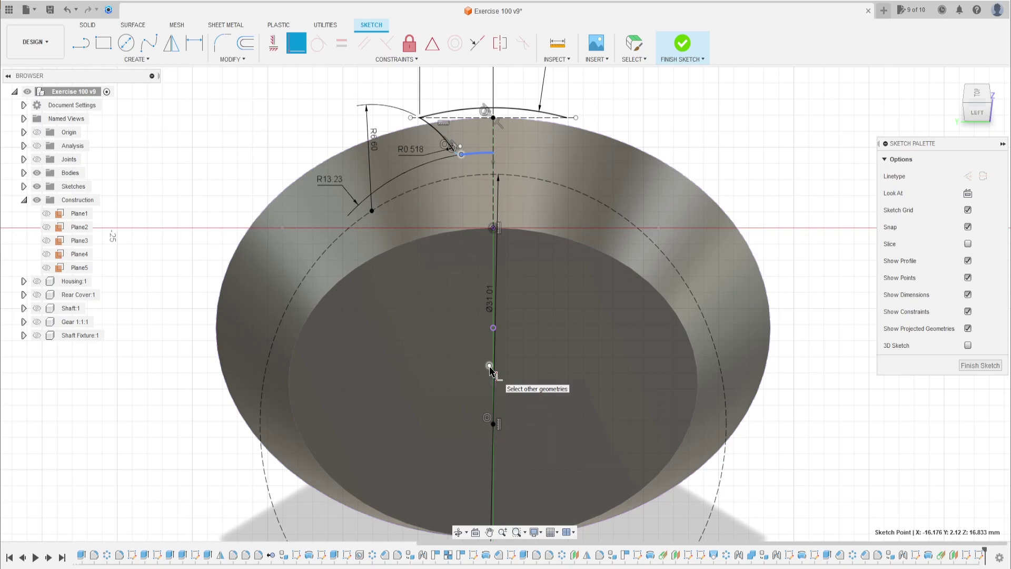
left_click(490, 368)
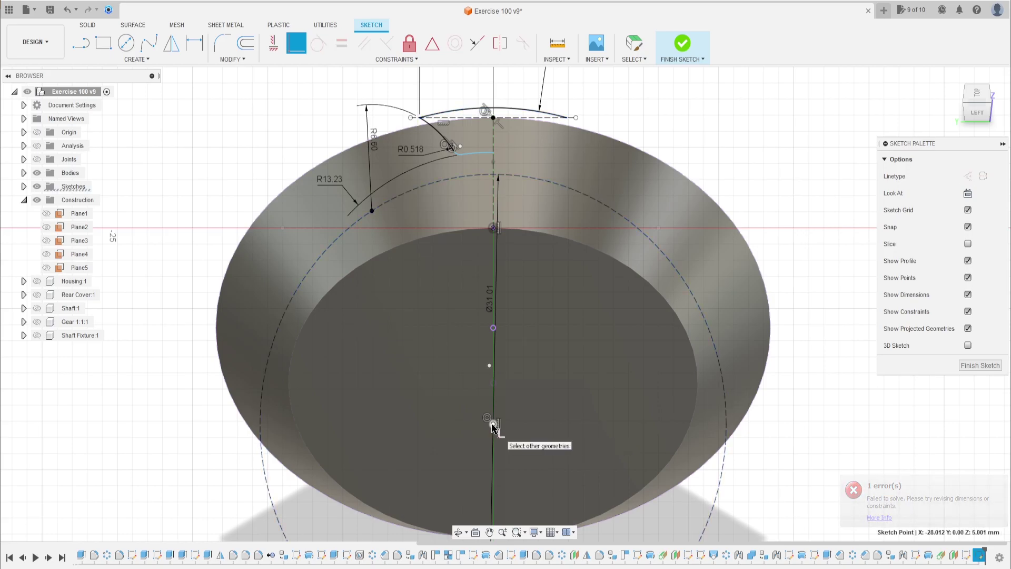
left_click(493, 424)
left_click(489, 365)
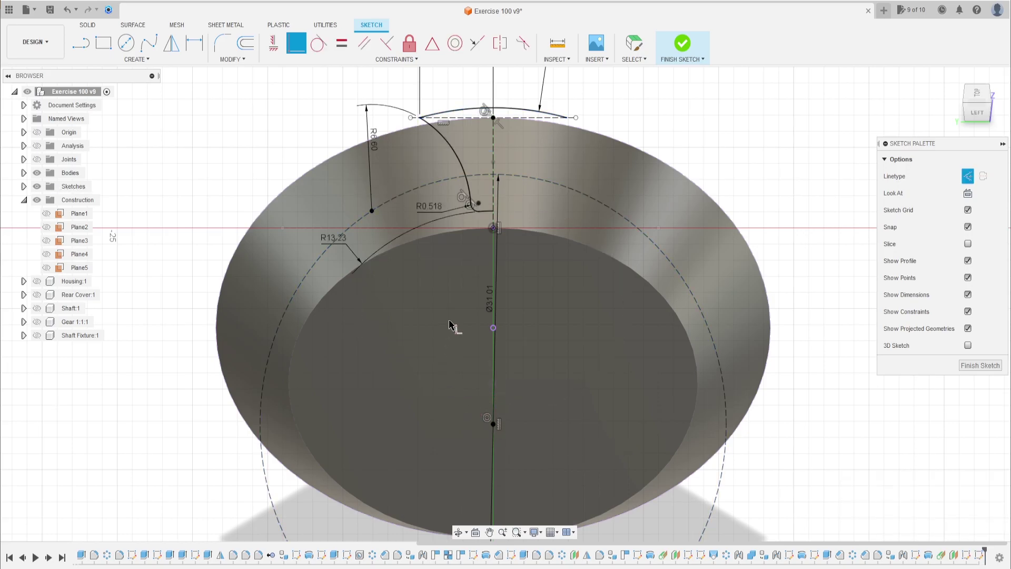
Step: Mirror the flank arc, foot arc and root arc about the vertical construction line to close the tooth-gap profile
scroll(495, 169, "up", 1)
middle_click_drag(495, 147, 508, 243)
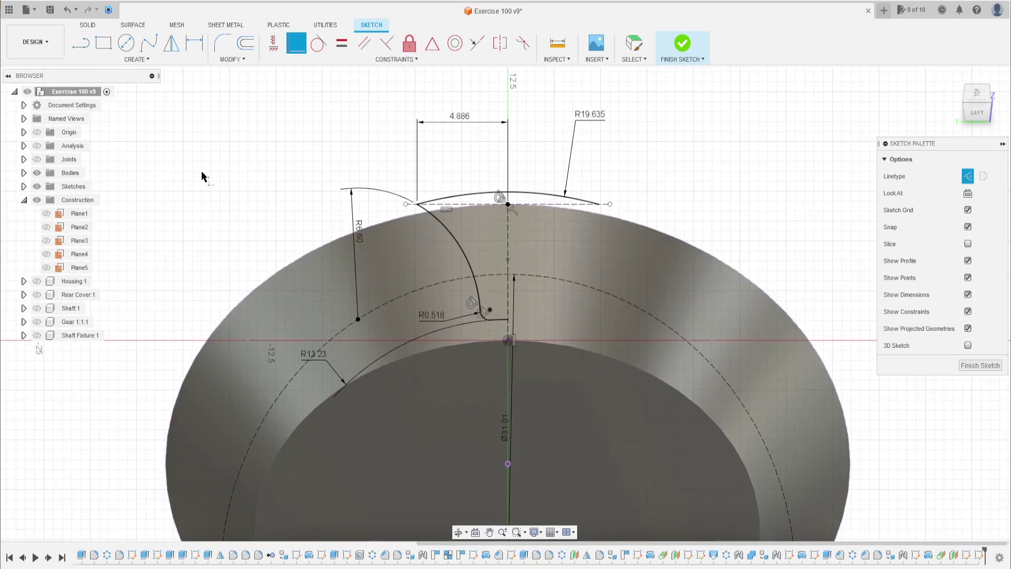
left_click(136, 59)
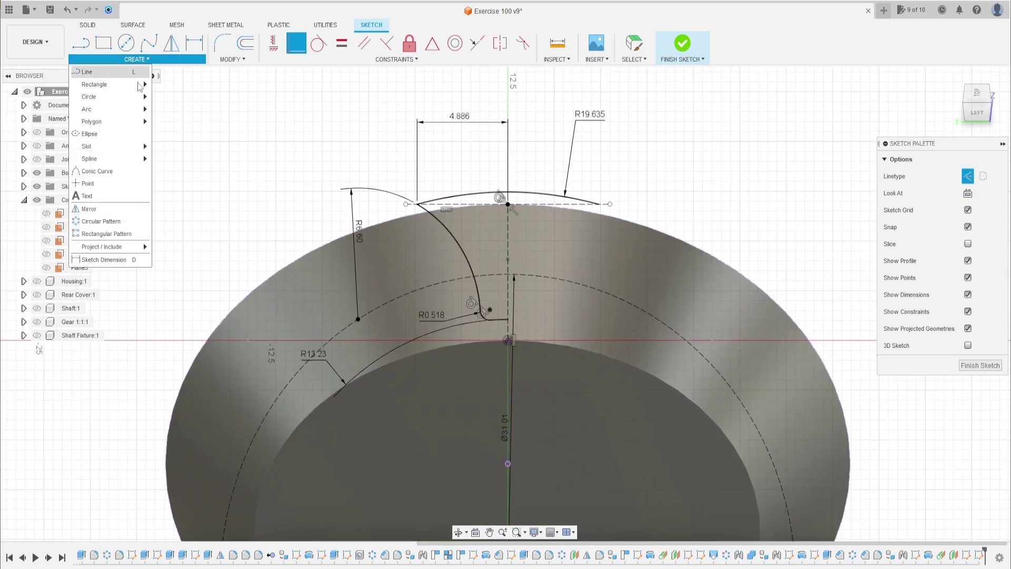
left_click(122, 209)
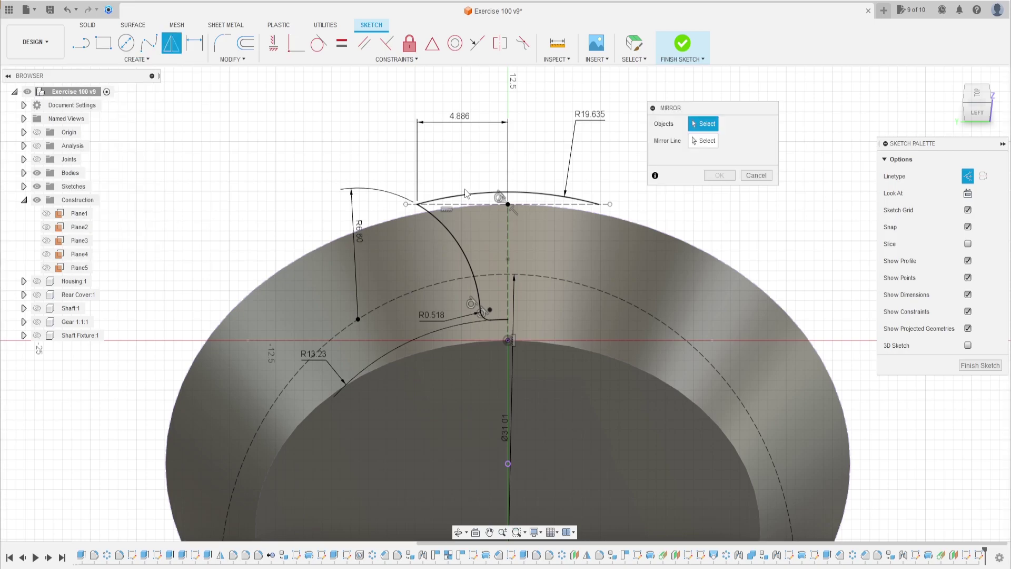
left_click(469, 263)
scroll(482, 314, "up", 3)
left_click(483, 318)
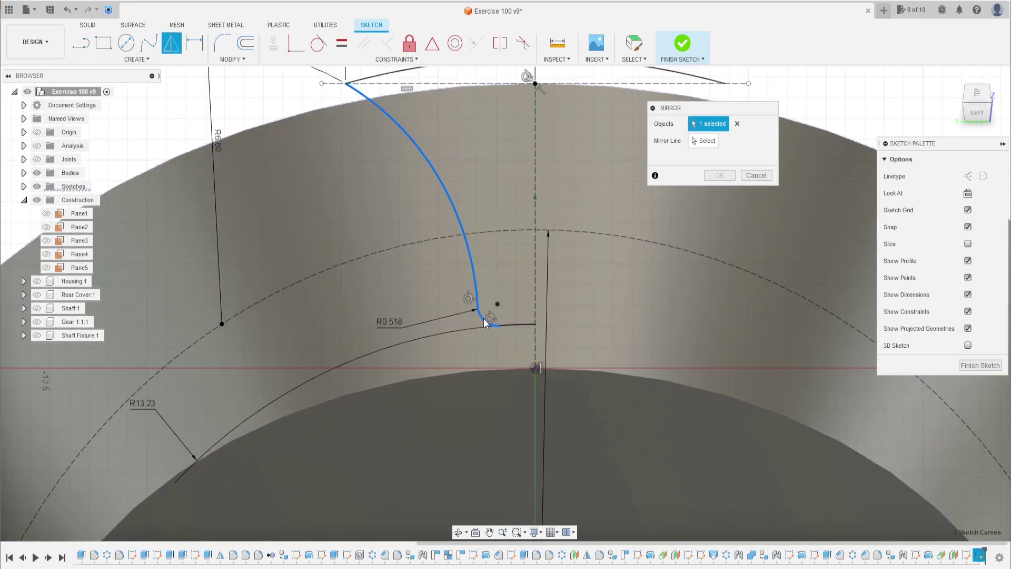
left_click(510, 324)
left_click(704, 140)
scroll(526, 199, "down", 2)
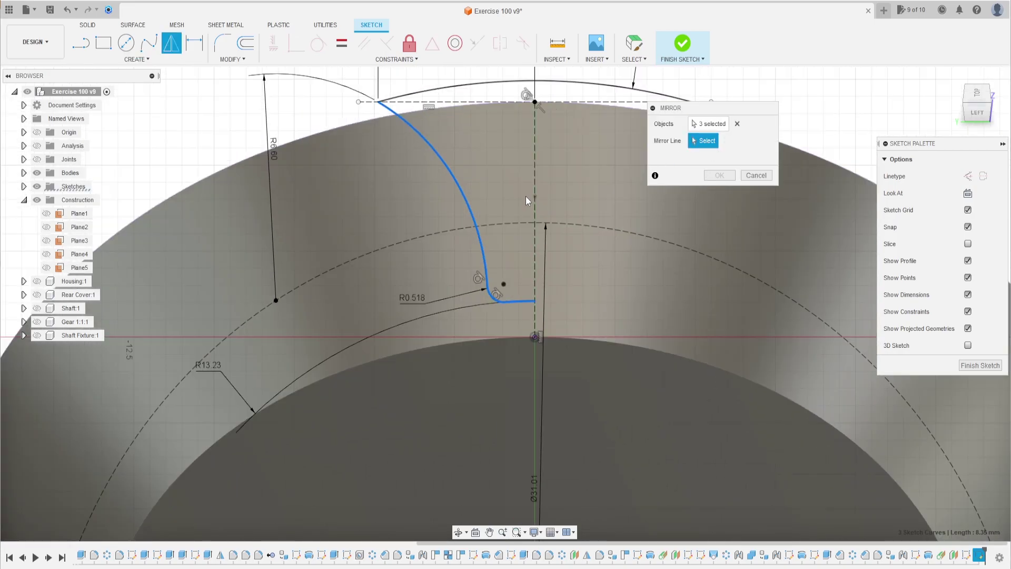
left_click(533, 177)
scroll(637, 244, "down", 2)
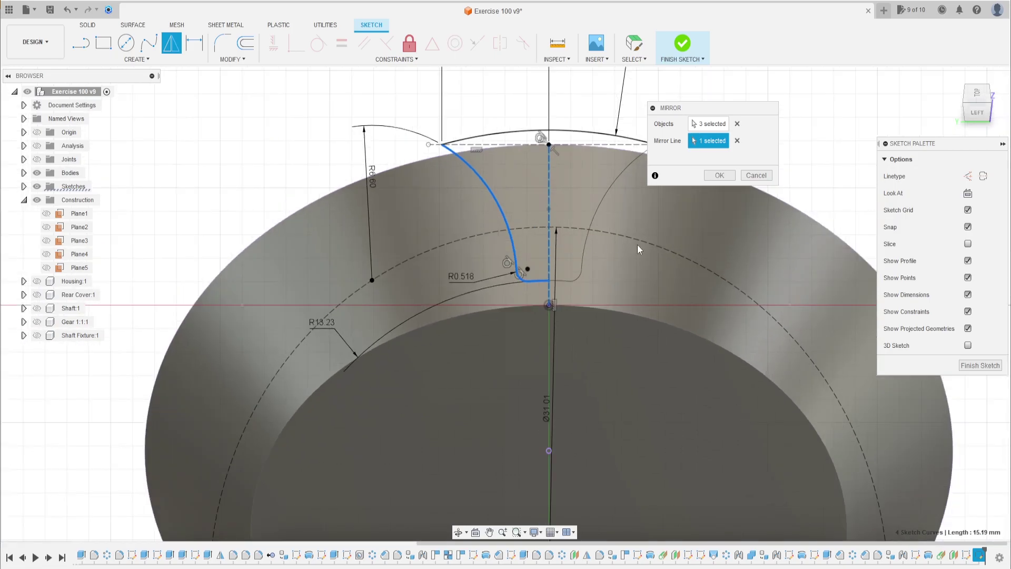
middle_click_drag(637, 244, 578, 265)
left_click(719, 175)
Step: Finish the tooth-gap profile sketch
scroll(636, 252, "down", 2)
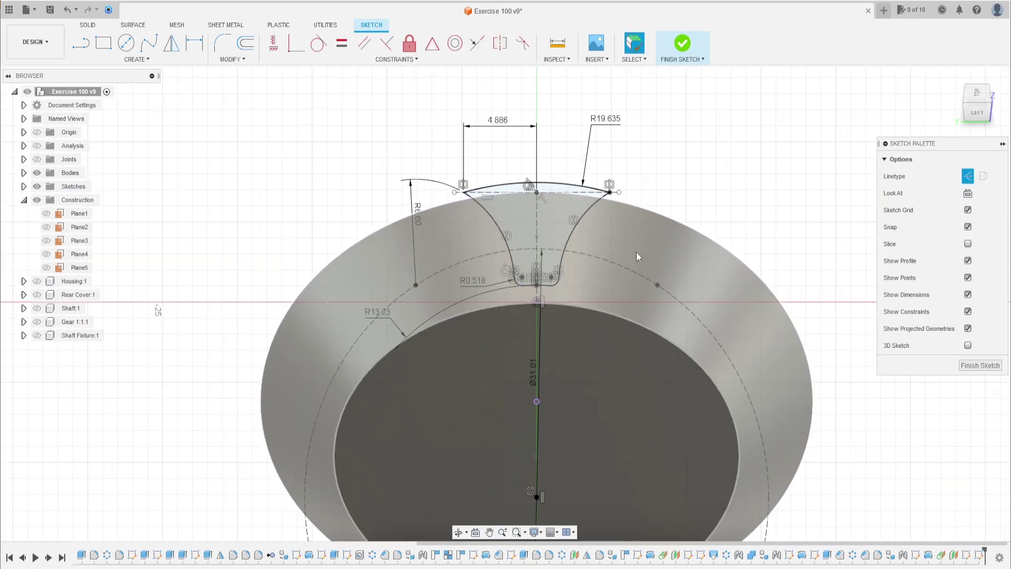
mouse_move(665, 225)
middle_mouse_down()
mouse_move(684, 200)
mouse_move(676, 200)
middle_mouse_up()
left_click(681, 53)
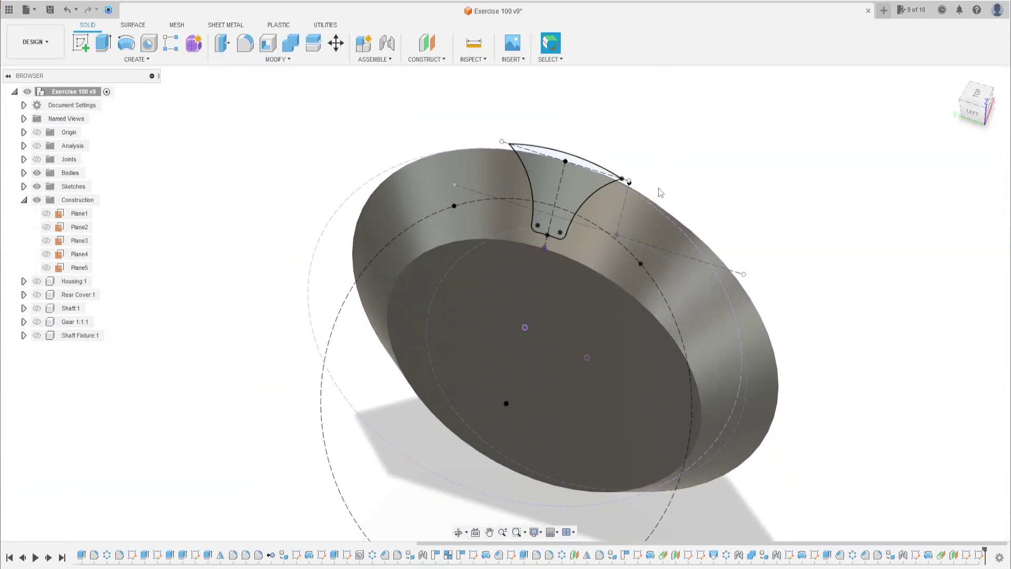
Step: Loft the tooth-gap profile to the sketch point at the origin as a cut through the gear body
left_click(138, 59)
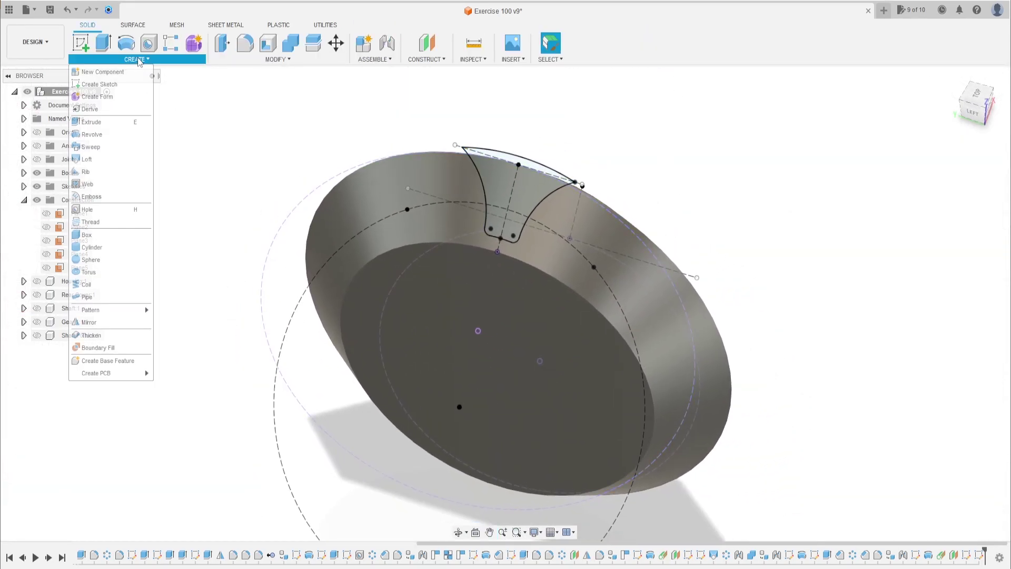
left_click(105, 159)
left_click(523, 181)
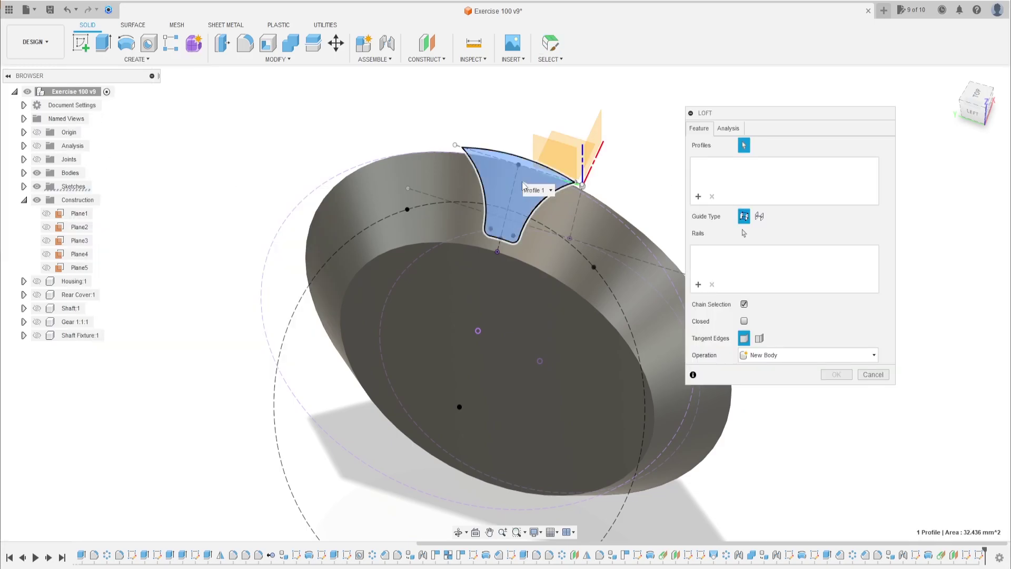
middle_click_drag(568, 226, 547, 215, "shift")
middle_click_drag(571, 222, 447, 206)
scroll(626, 256, "up", 4)
middle_click_drag(498, 278, 515, 260, "shift")
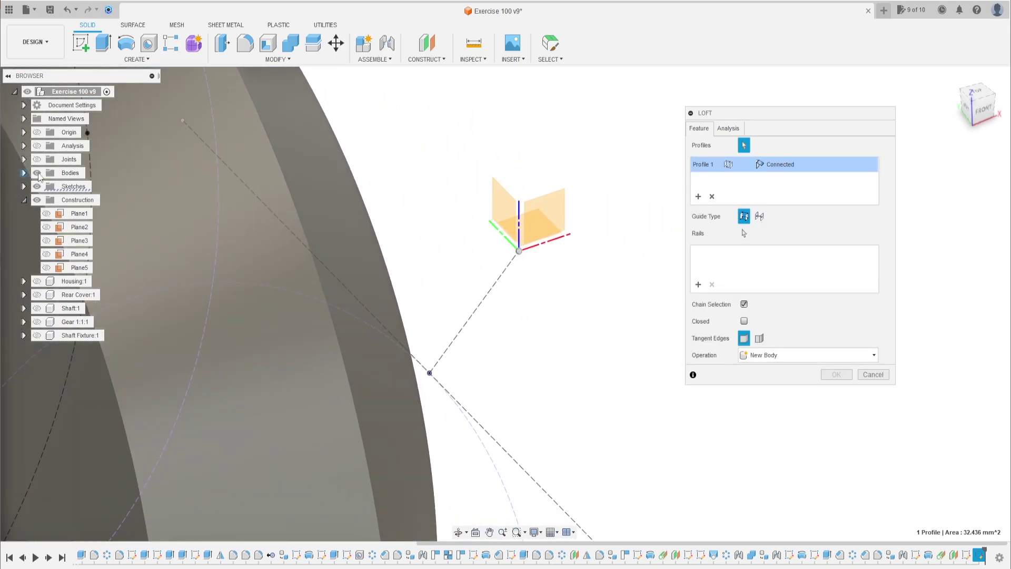
left_click(519, 251)
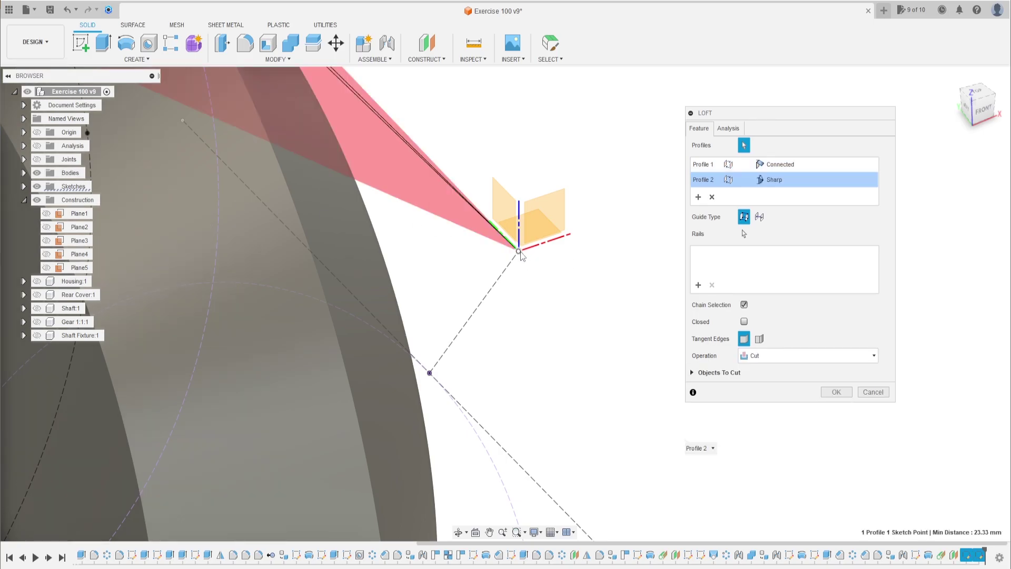
scroll(415, 278, "down", 5)
middle_click_drag(232, 232, 370, 283, "shift")
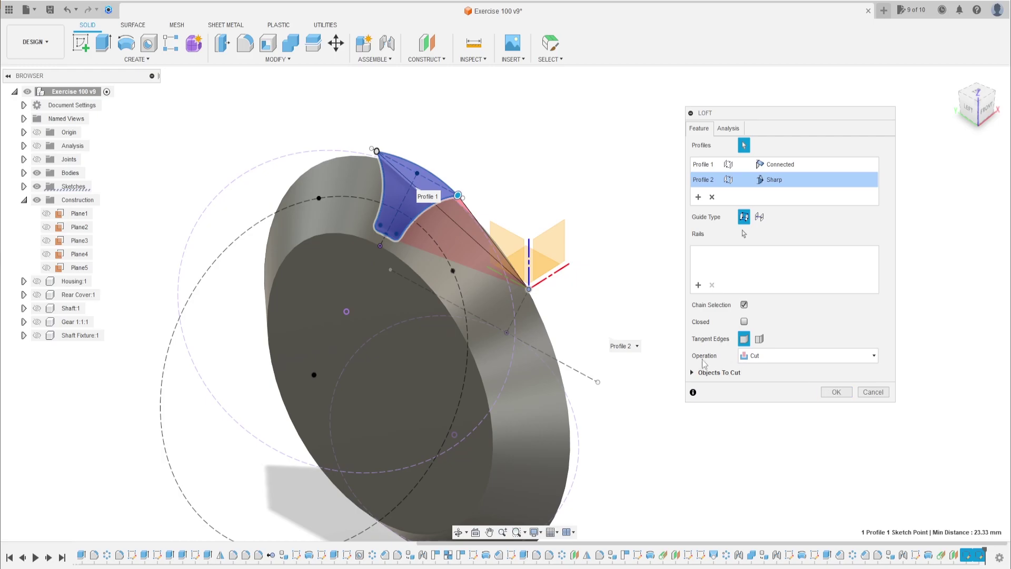
left_click(836, 391)
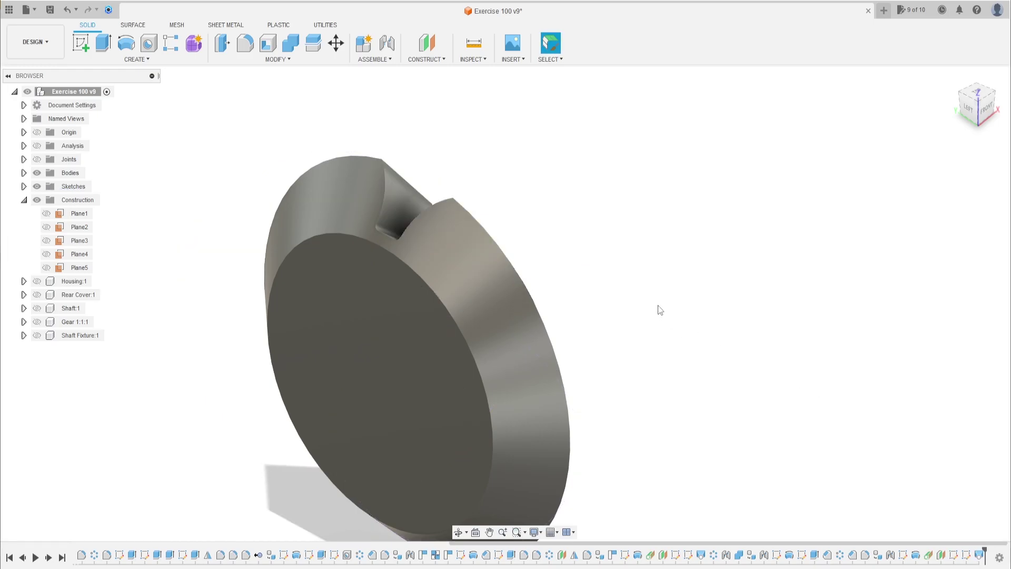
Step: Circular-pattern the loft cut feature about the X axis with a full distribution and a quantity of 12
middle_click_drag(659, 309, 544, 273, "shift")
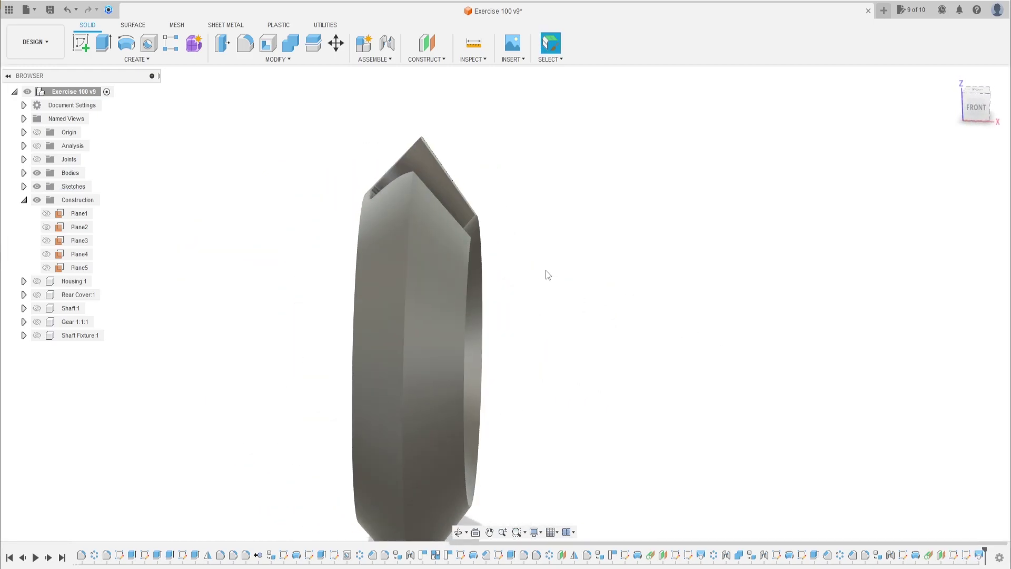
left_click(171, 43)
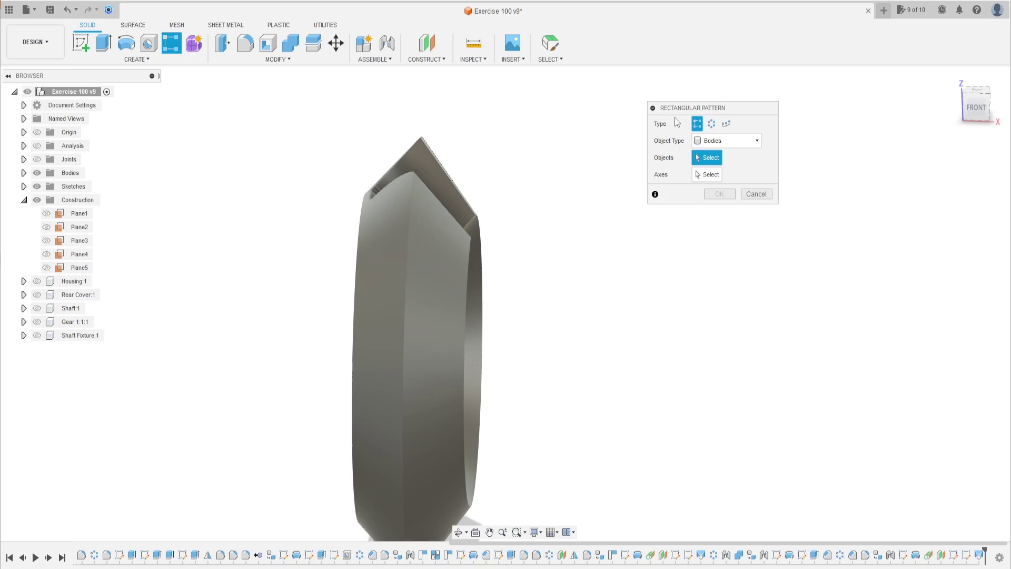
left_click(712, 128)
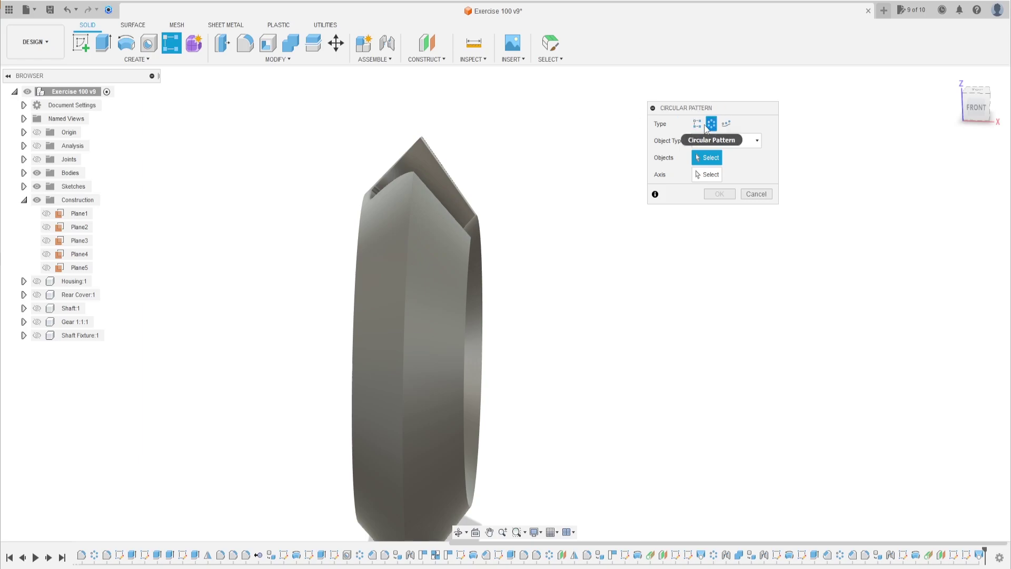
left_click(752, 140)
left_click(725, 181)
left_click(706, 157)
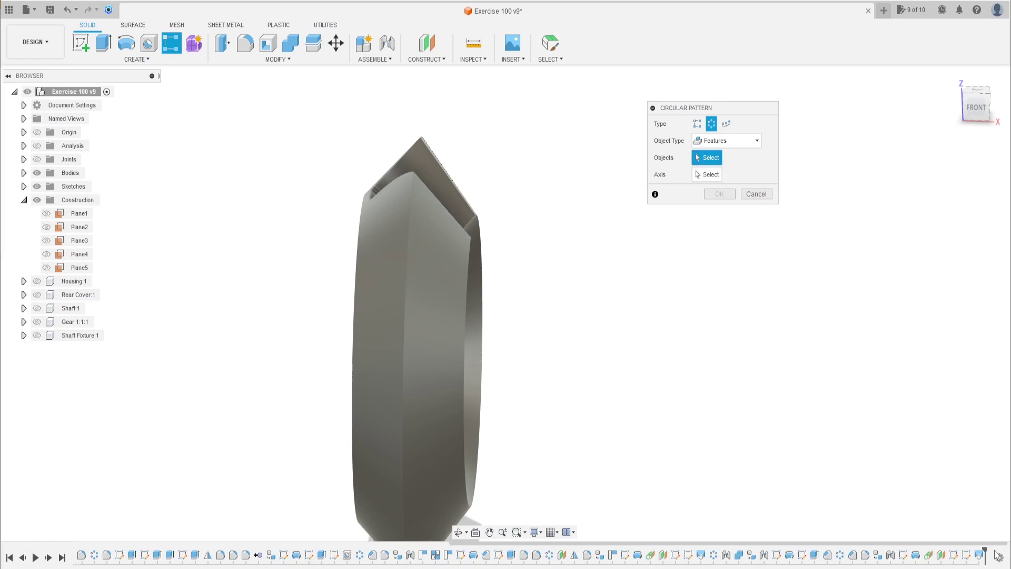
left_click(980, 556)
left_click(712, 175)
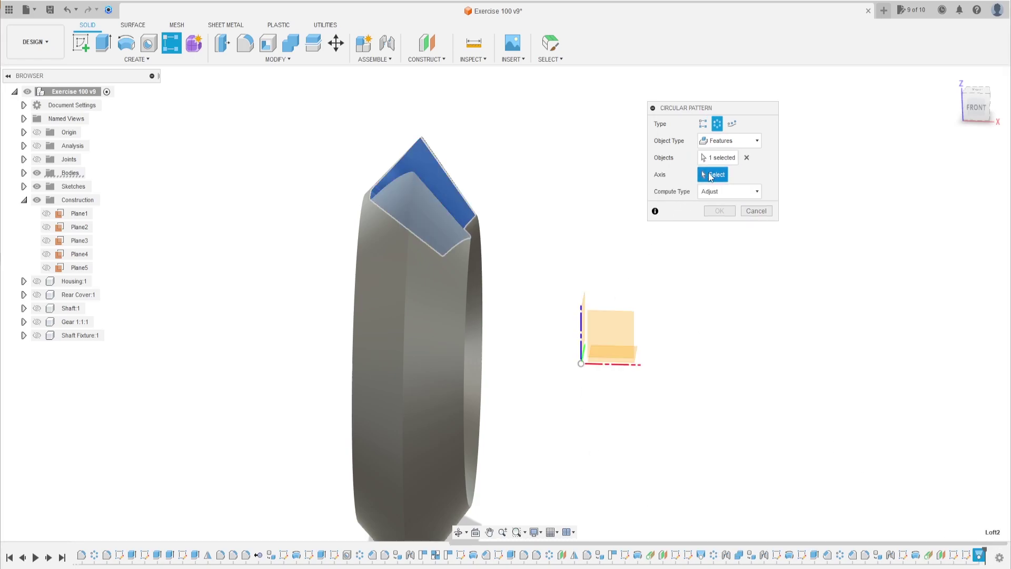
left_click(613, 365)
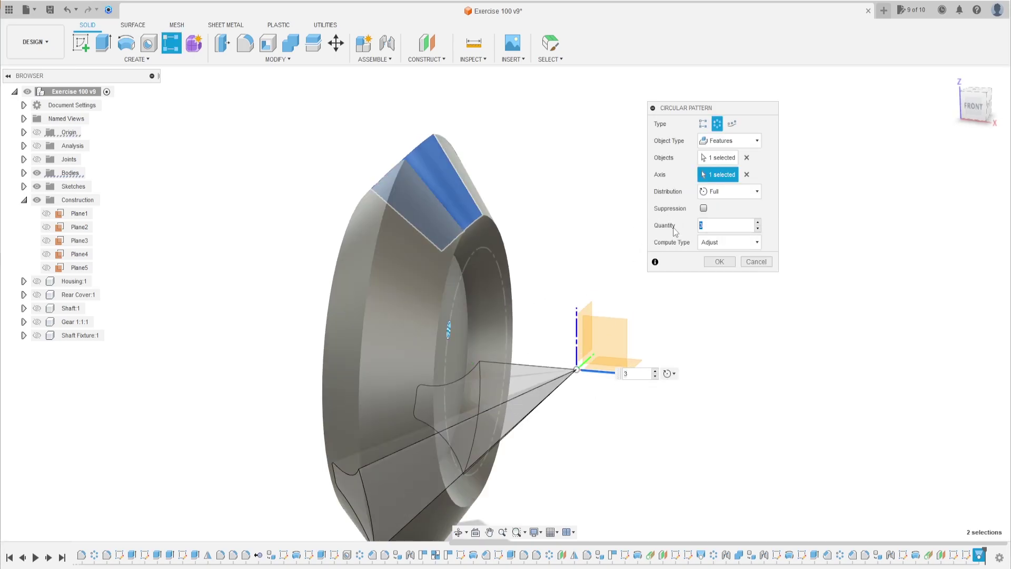
type("12")
key("Return")
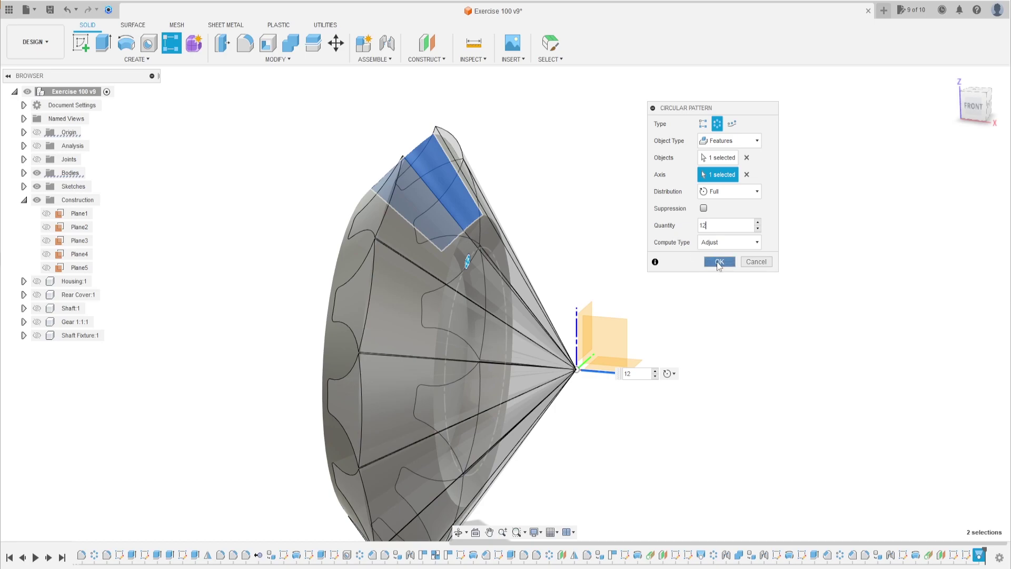
left_click(719, 262)
Step: Sketch a 13 mm diameter circle at the centre of the gear's flat back face and finish the sketch
middle_click_drag(583, 241, 174, 232, "shift")
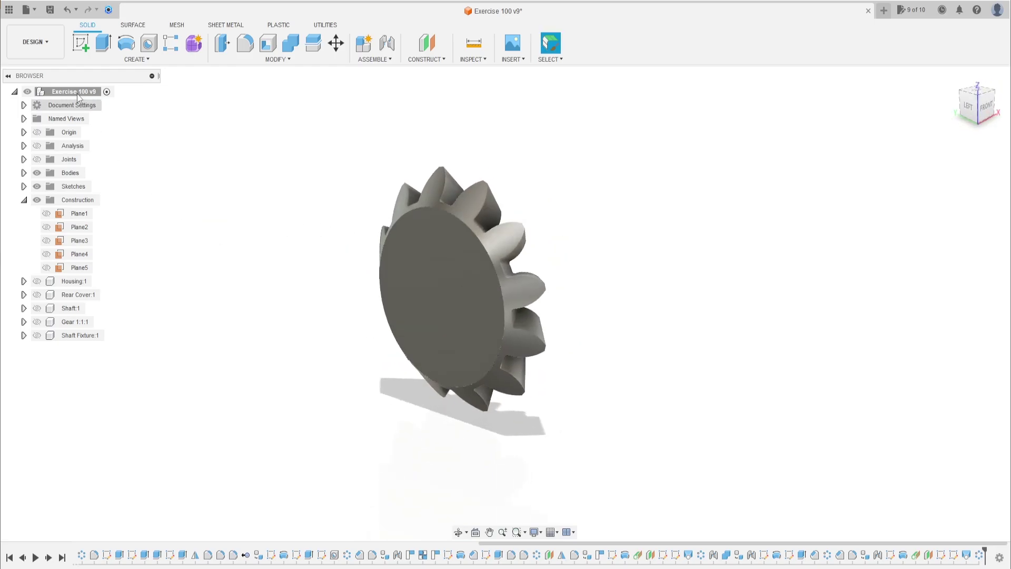
left_click(81, 43)
left_click(442, 282)
left_click(445, 281)
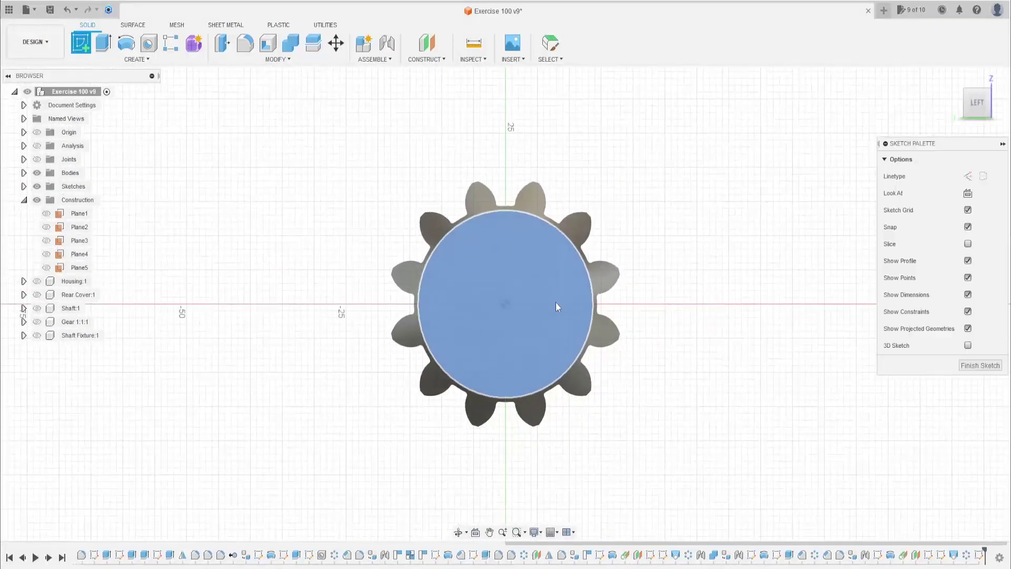
left_click(126, 42)
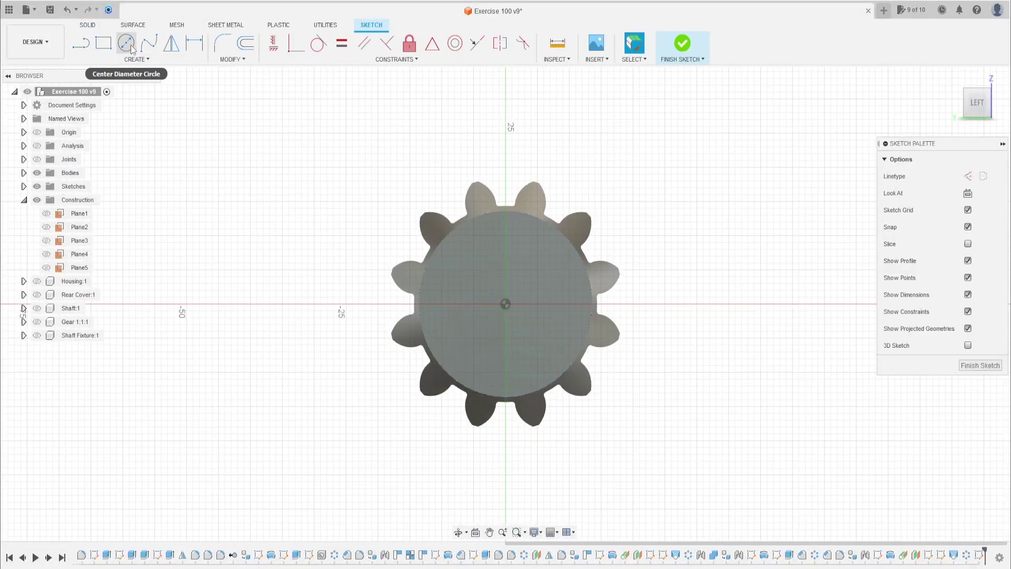
left_click(505, 305)
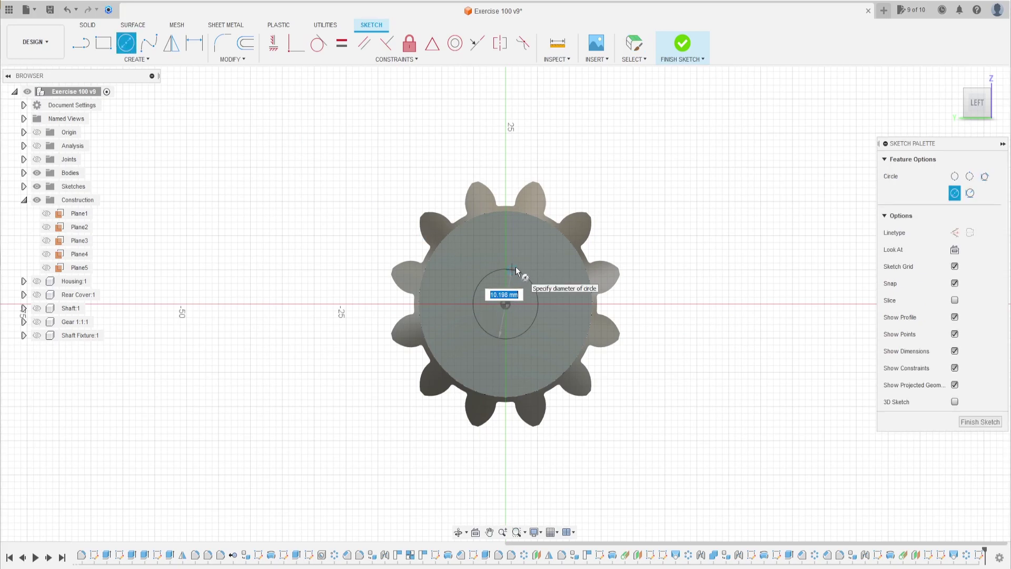
type("13")
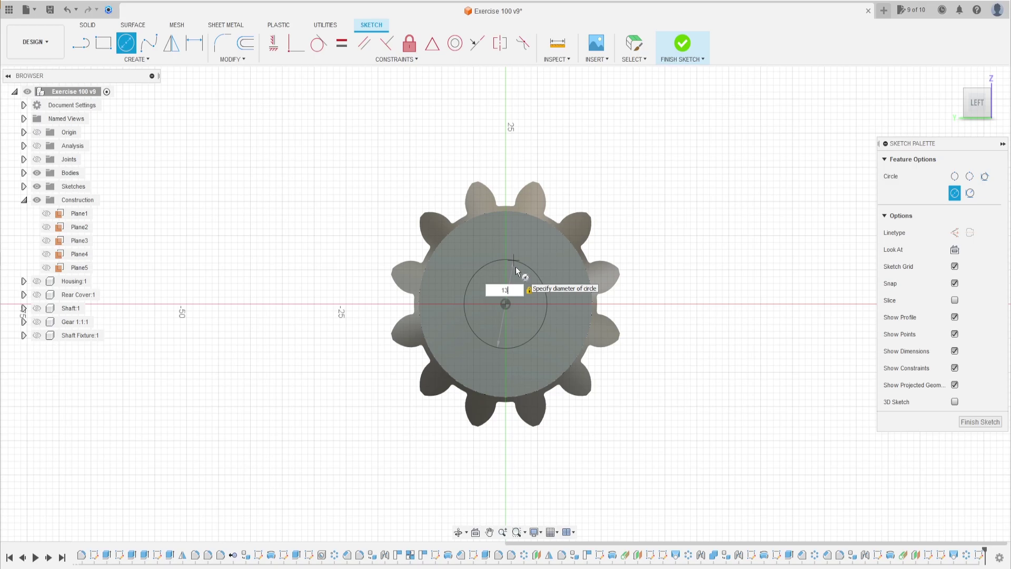
key("Return")
key("Escape")
middle_click_drag(516, 267, 472, 286, "shift")
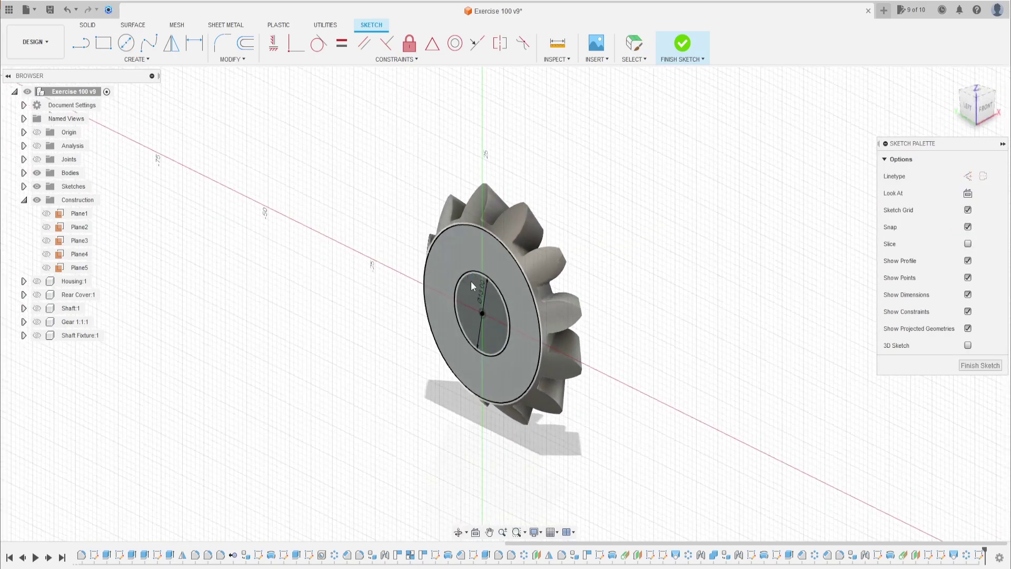
left_click(682, 50)
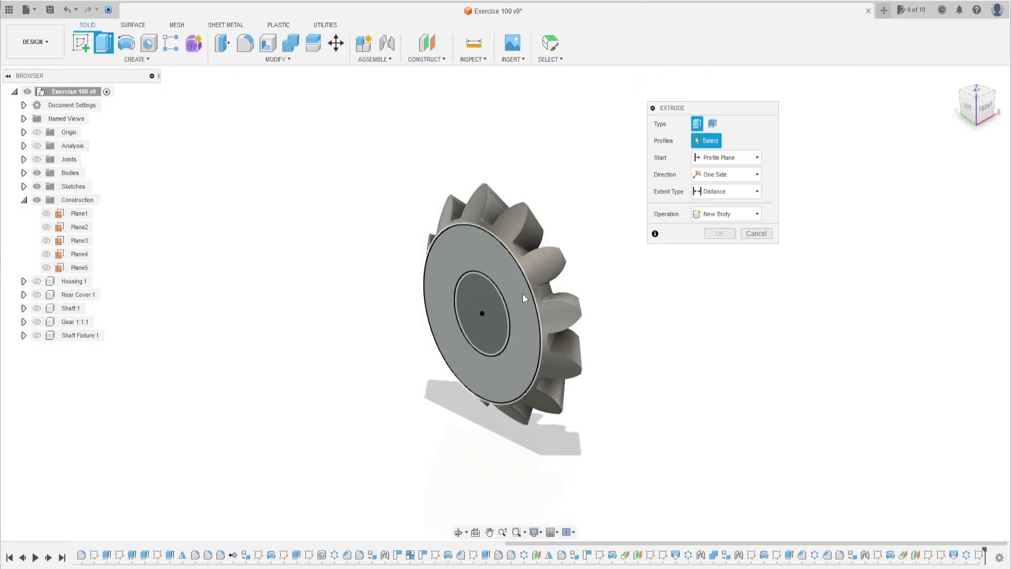
Step: Extrude the circle 80 mm outward from the gear's back face as a shaft joined to the gear body
left_click(488, 319)
left_click_drag(474, 316, 311, 347)
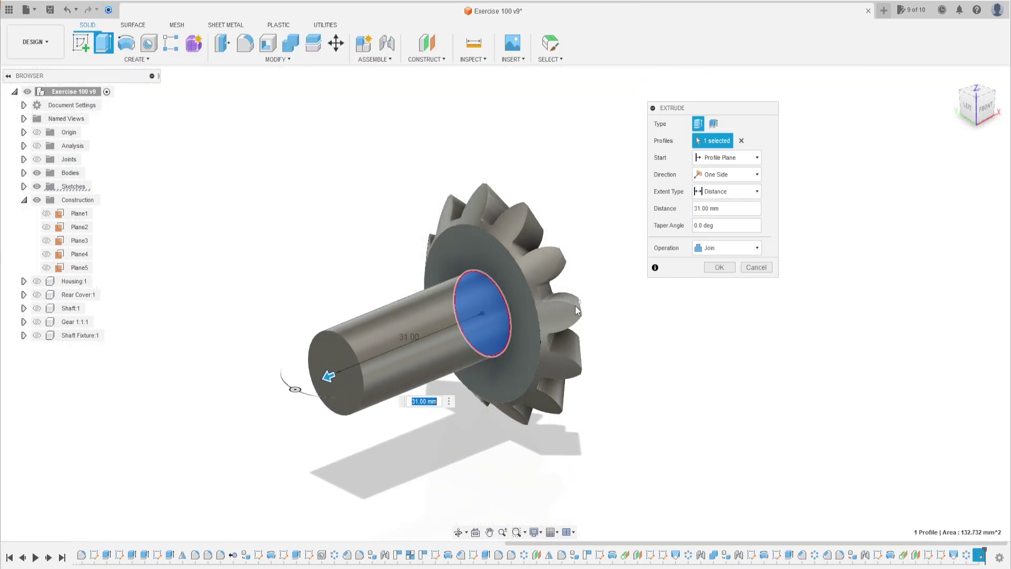
type("80")
scroll(298, 314, "down", 3)
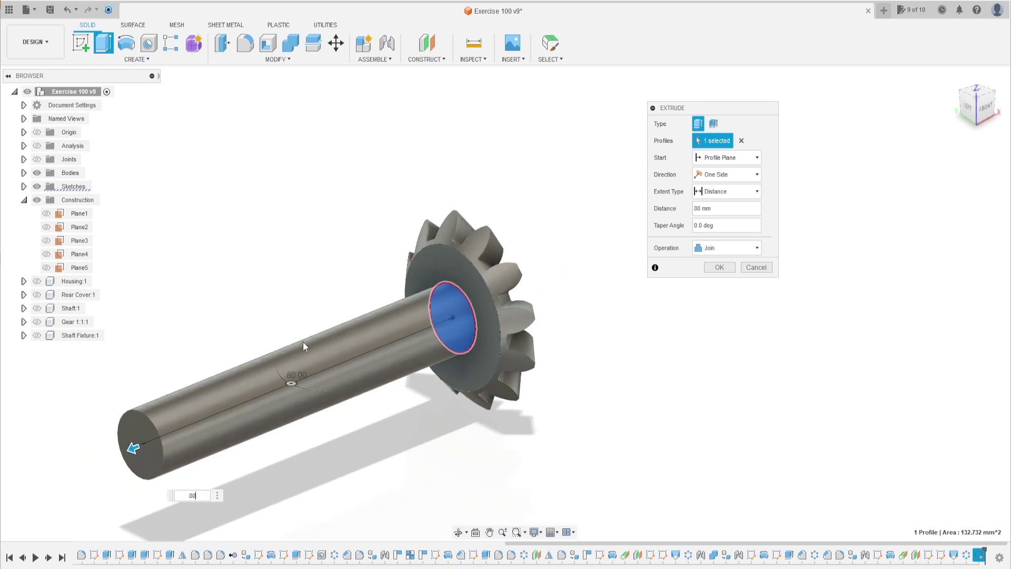
middle_click_drag(298, 314, 441, 303)
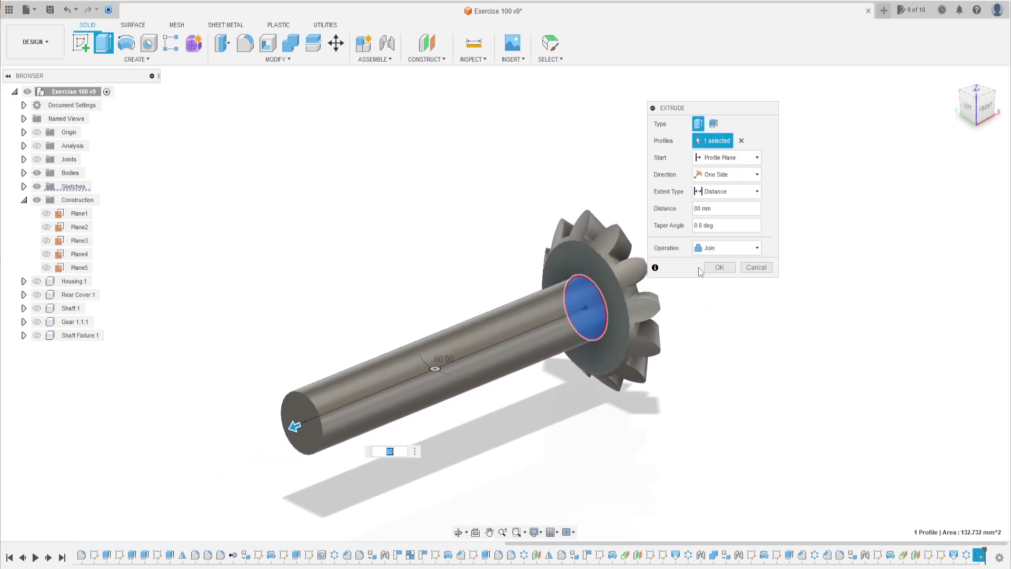
left_click(720, 268)
Step: Show the Housing, Rear Cover, Shaft, Gear 1:1 and Shaft Fixture components
middle_click_drag(722, 289, 532, 301, "shift")
left_click(37, 281)
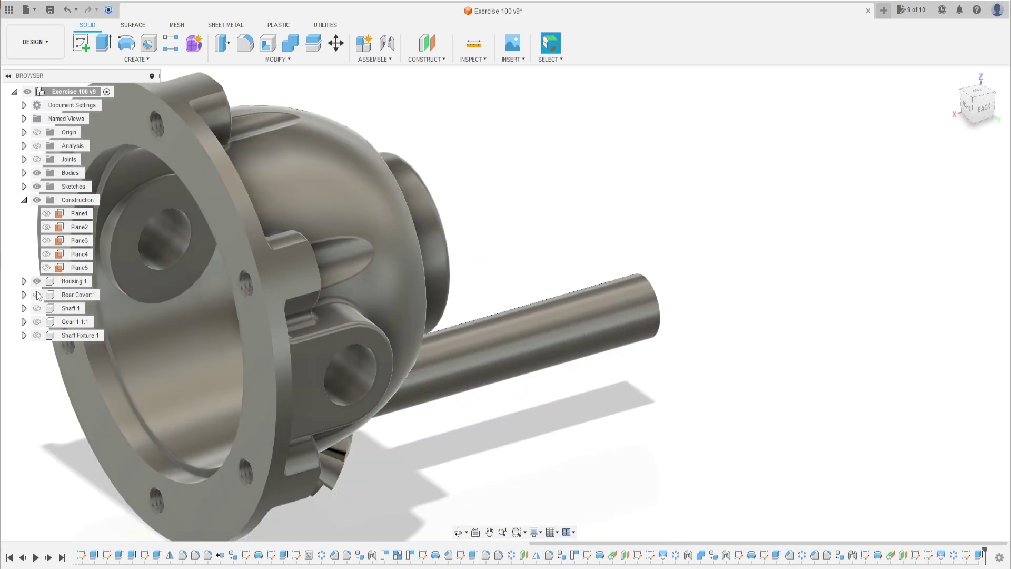
left_click(37, 294)
left_click(37, 308)
left_click(37, 322)
left_click(37, 335)
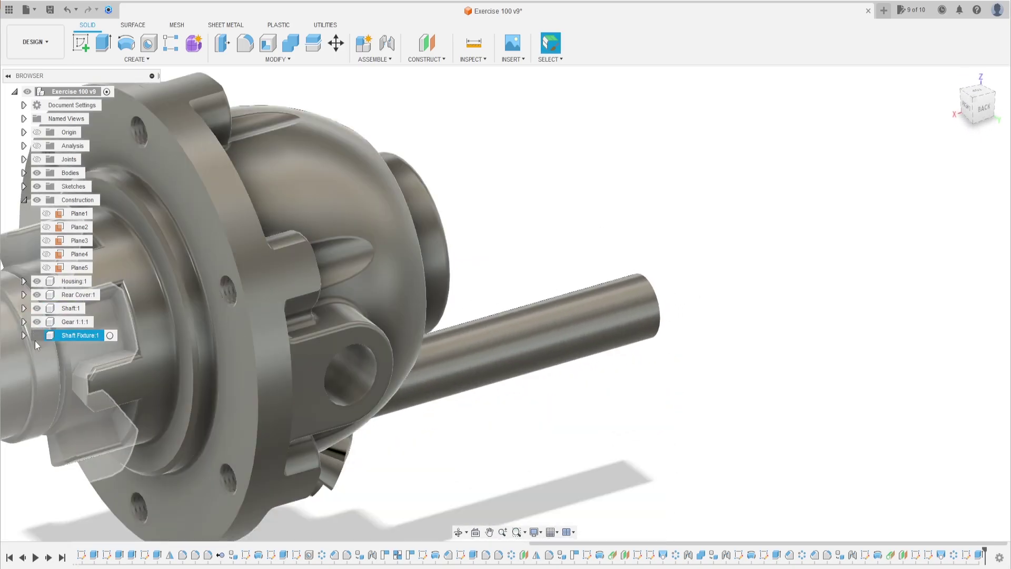
middle_click_drag(254, 343, 321, 375, "shift")
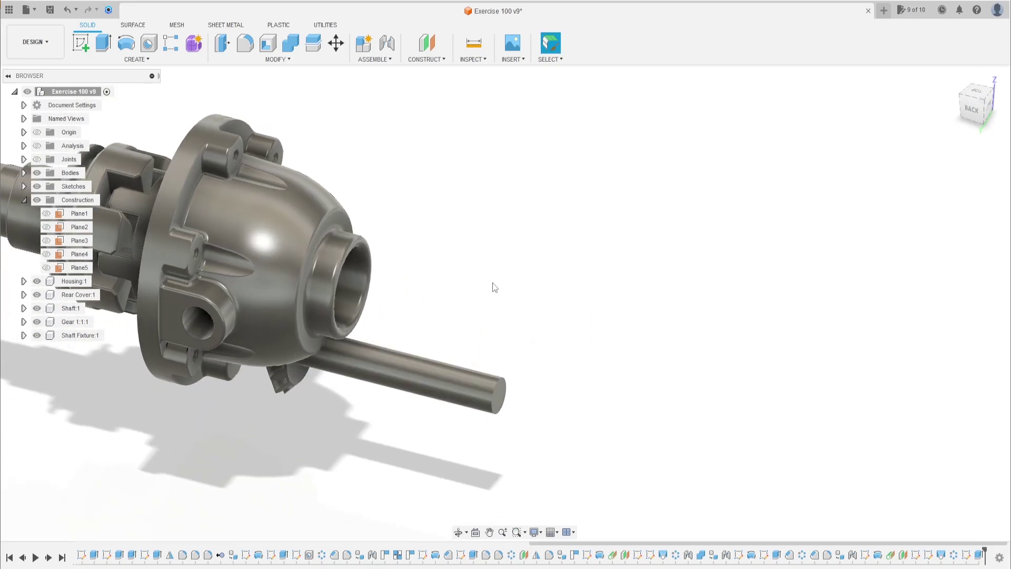
Step: Create a component from the bevel gear body and move it clear of the housing
left_click(24, 172)
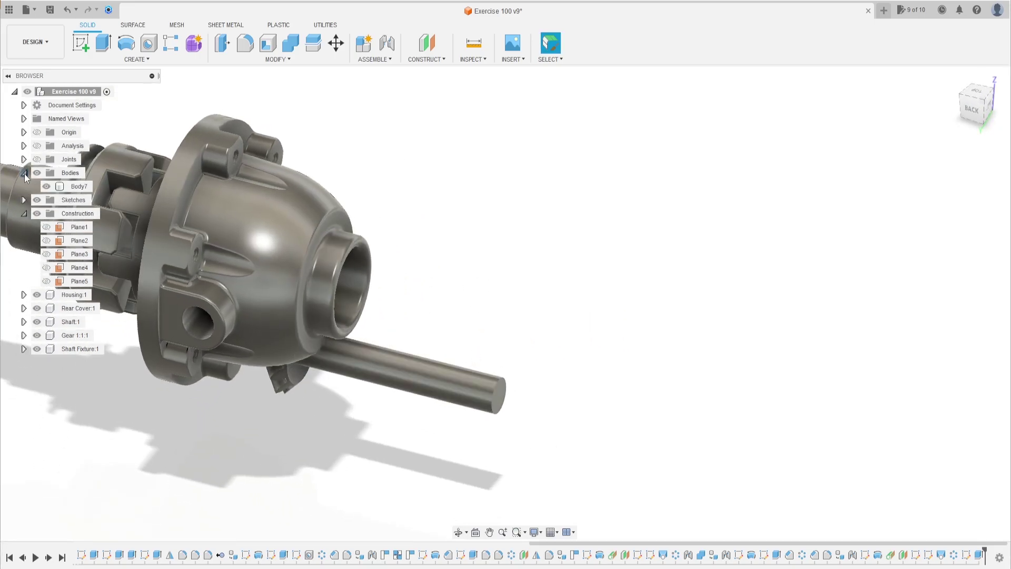
right_click(75, 189)
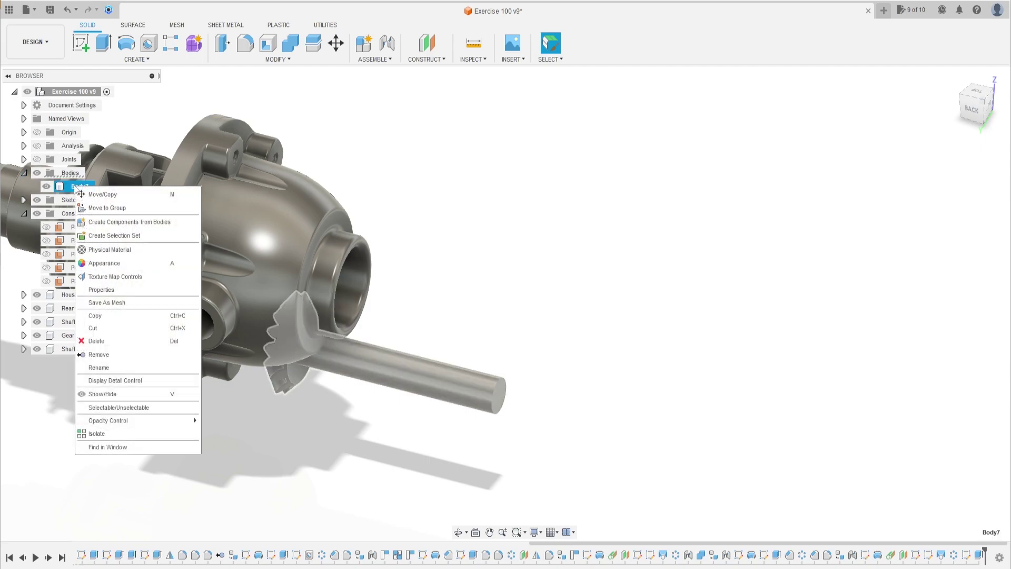
left_click(154, 223)
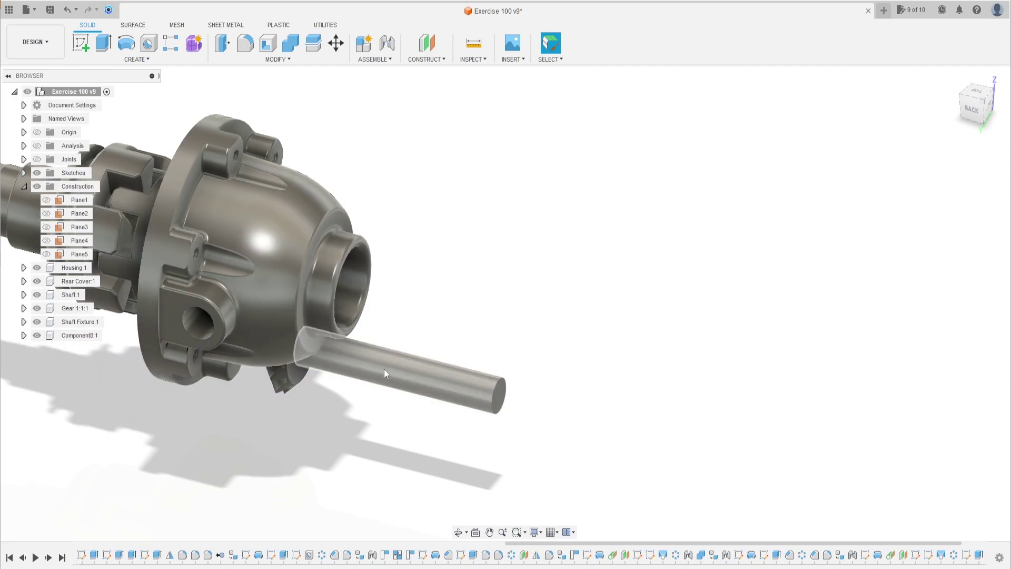
left_click_drag(384, 369, 489, 215)
middle_click_drag(488, 216, 519, 261, "shift")
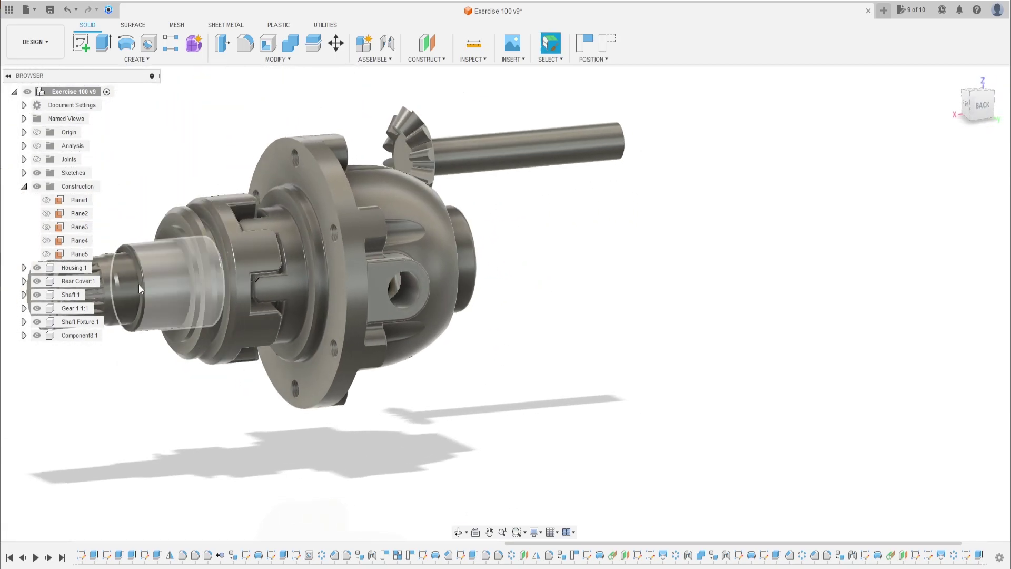
Step: Hide the Rear Cover, Shaft, Gear 1:1 and Shaft Fixture components, leaving the Housing shown
left_click(35, 268)
left_click(37, 267)
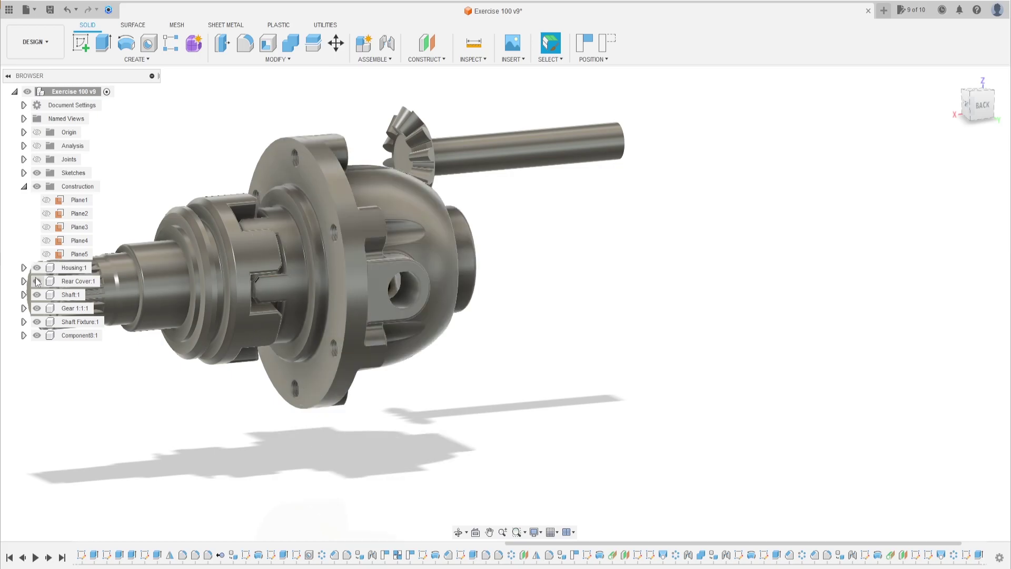
left_click(37, 281)
left_click(37, 294)
left_click(37, 308)
left_click(37, 322)
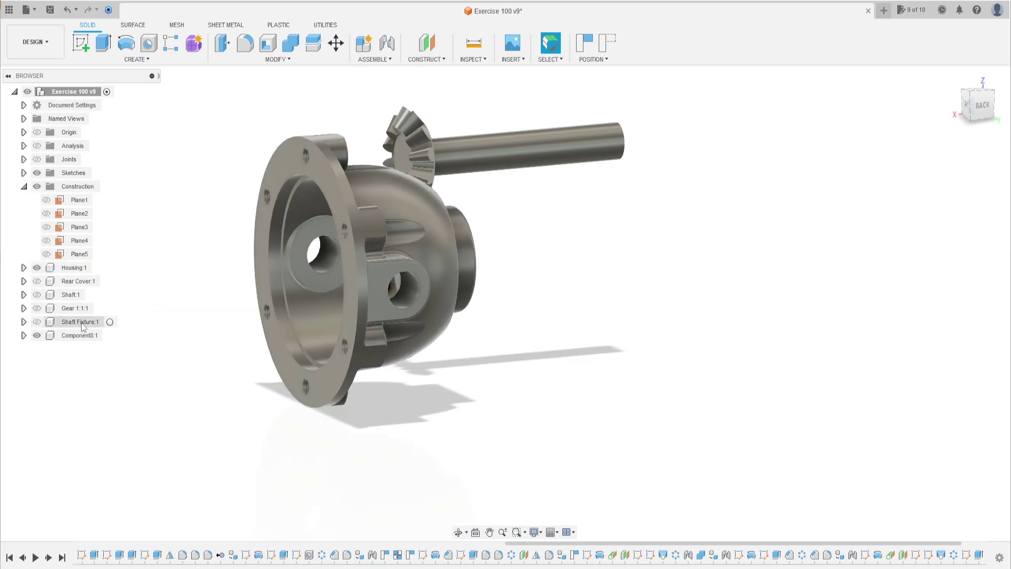
Step: Start a joint from the centre of the gear's back face to the housing's inner boss hole and flip its direction
middle_click_drag(237, 310, 166, 320, "shift")
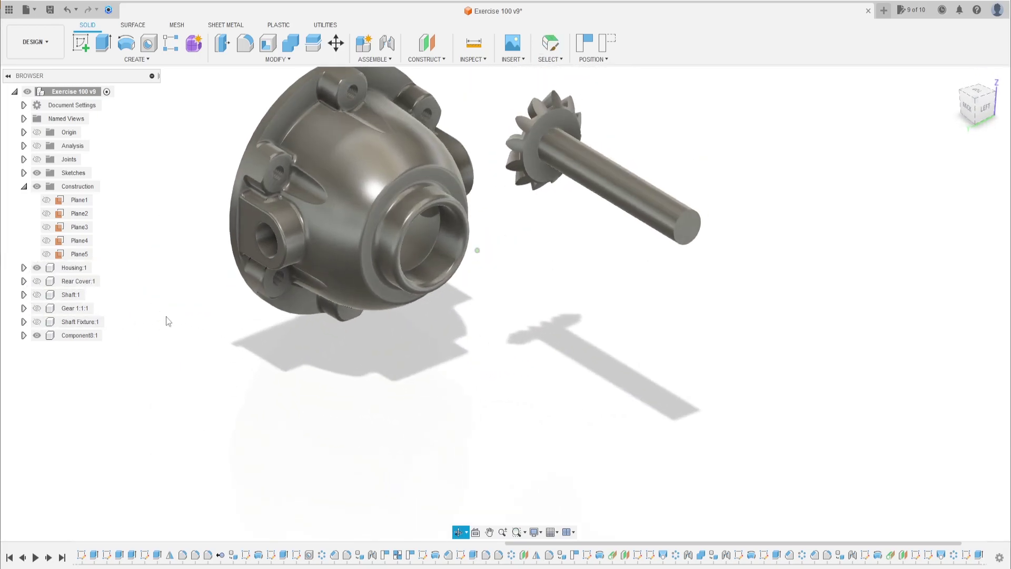
scroll(421, 150, "up", 3)
left_click(393, 59)
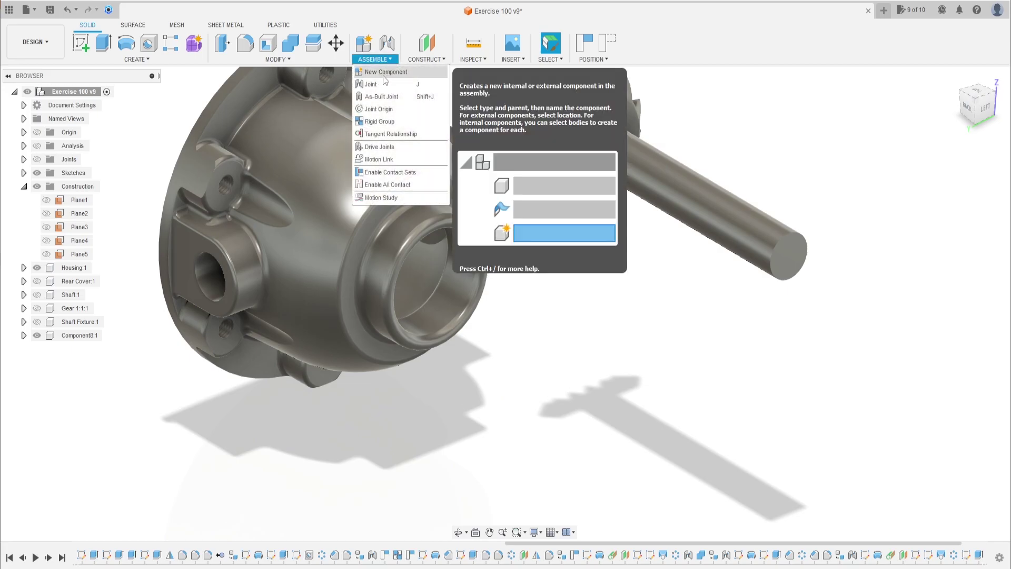
left_click(380, 84)
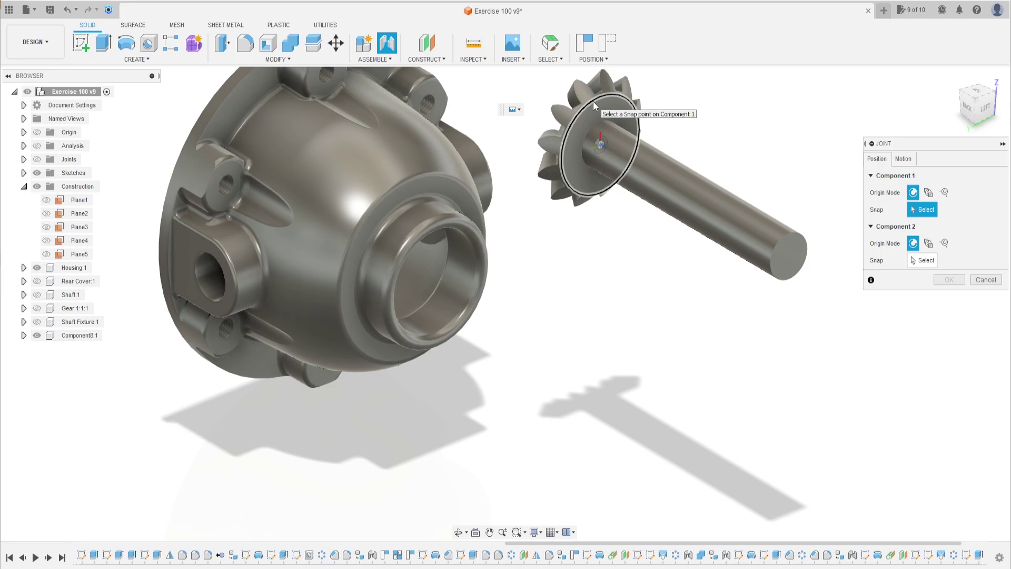
left_click(595, 107)
middle_click_drag(595, 107, 316, 158, "shift")
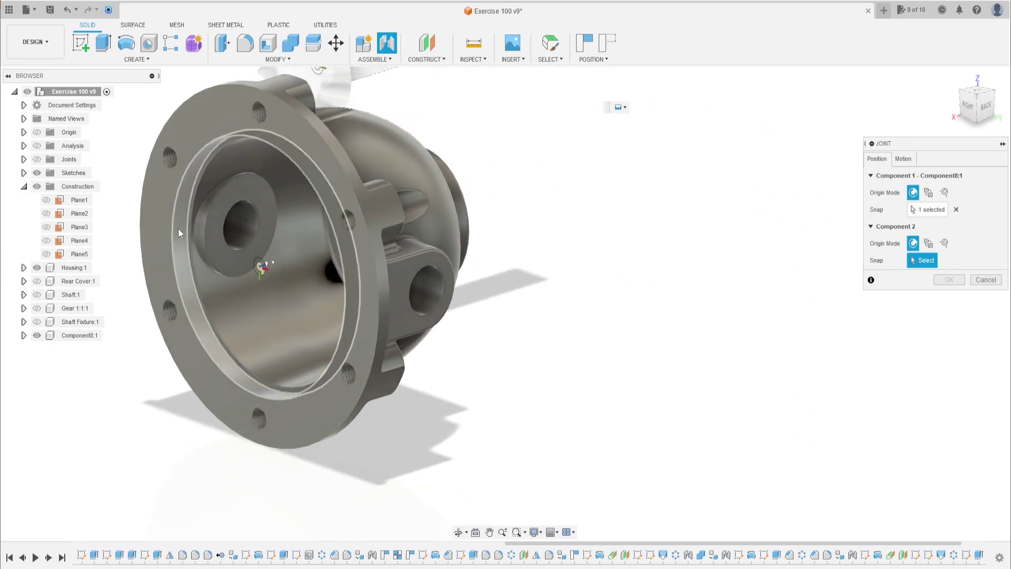
scroll(218, 226, "up", 5)
left_click(226, 227)
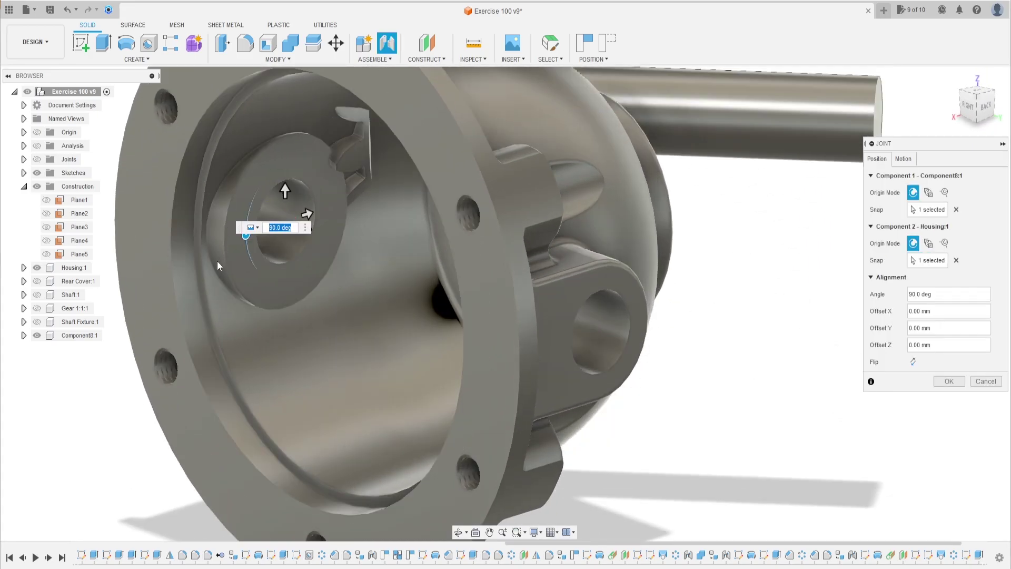
left_click(913, 361)
Step: Set the joint's motion type to Revolute about the Z axis and create the joint
scroll(560, 338, "down", 5)
middle_click_drag(393, 311, 363, 327, "shift")
left_click(903, 158)
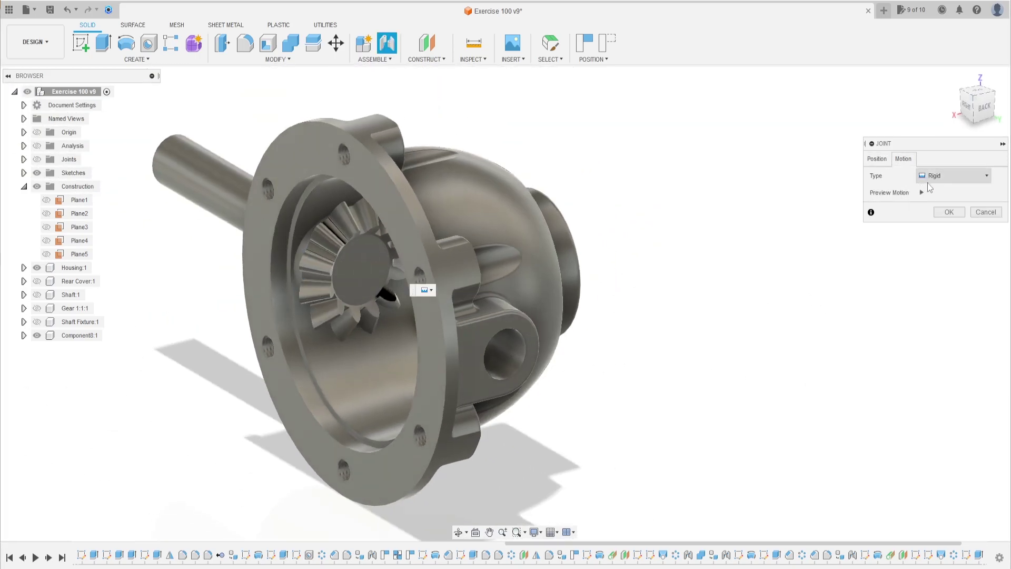
left_click(951, 175)
left_click(942, 203)
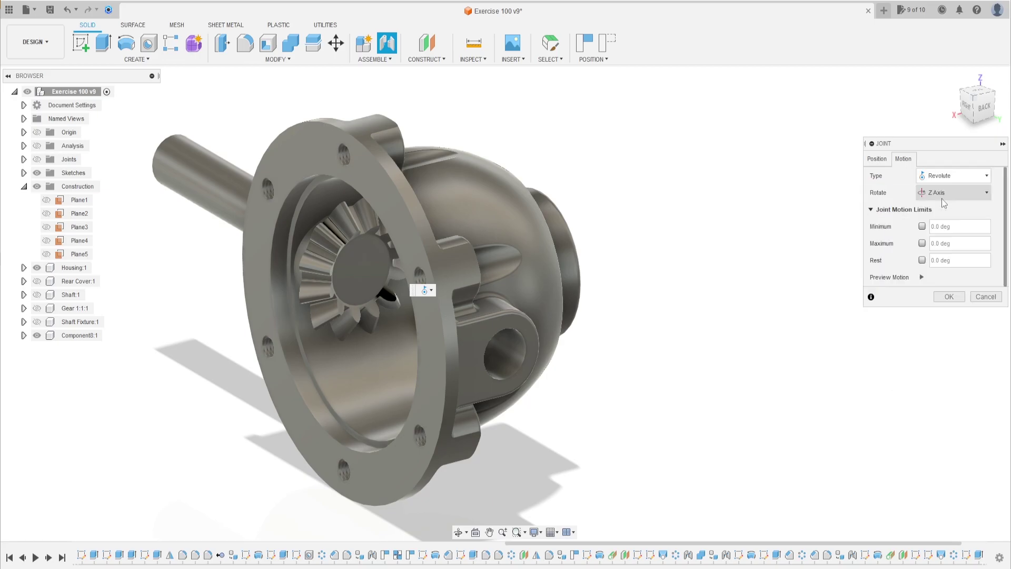
left_click(950, 296)
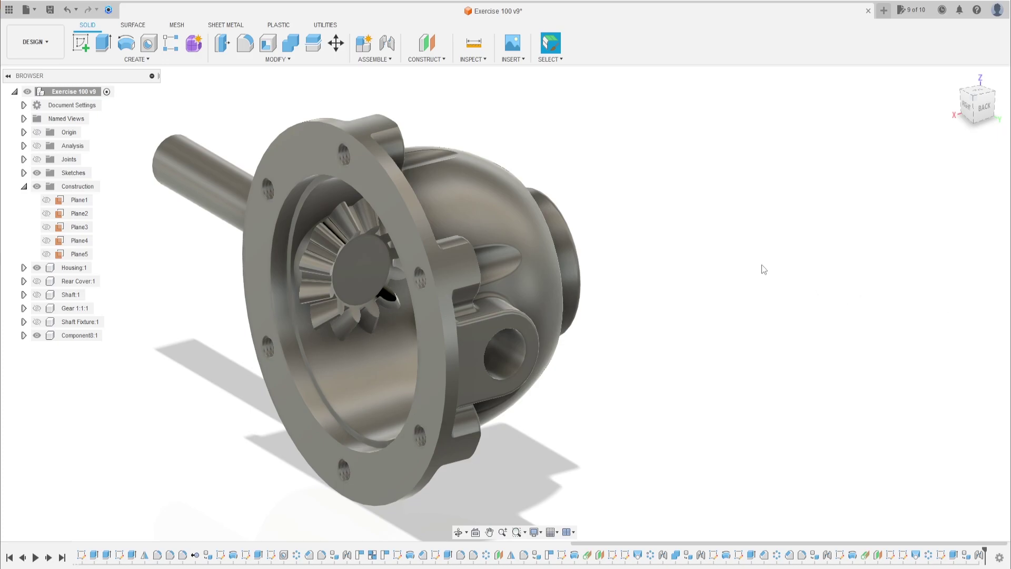
middle_click_drag(762, 265, 726, 263, "shift")
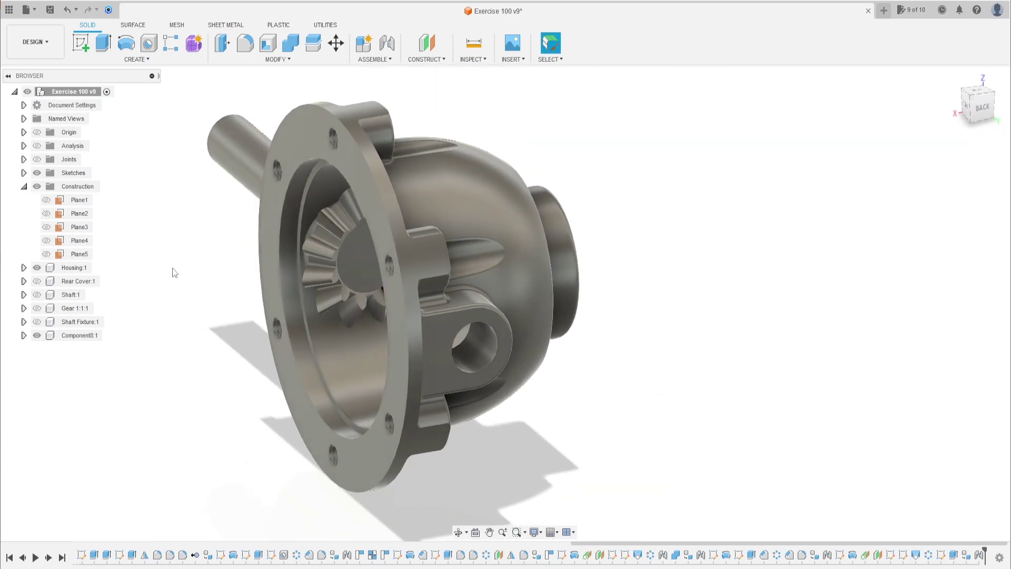
Step: Hide the Housing, show the Gear 1:1 component and inspect how its teeth mesh with the shafted bevel gear
left_click(37, 268)
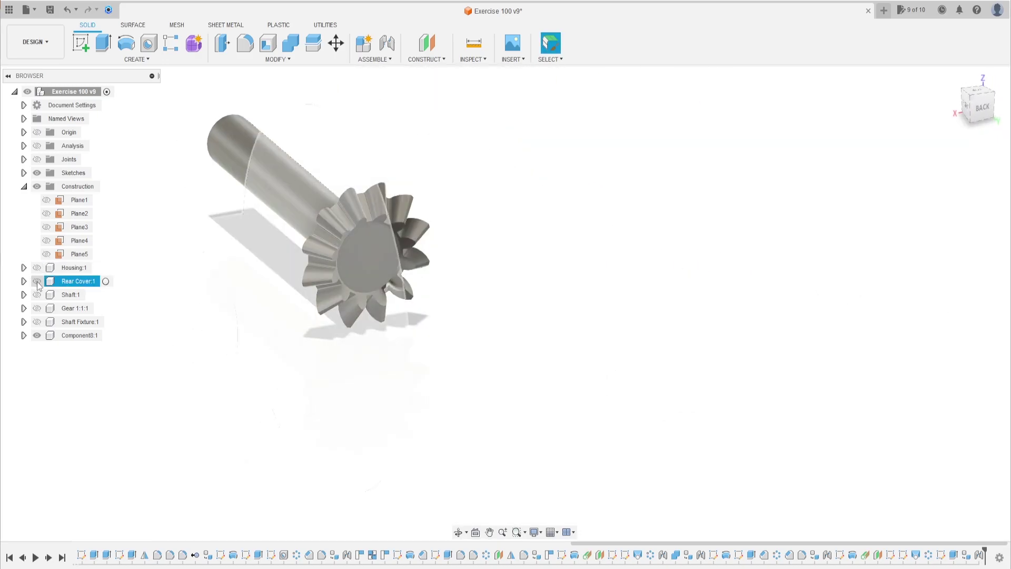
left_click(36, 281)
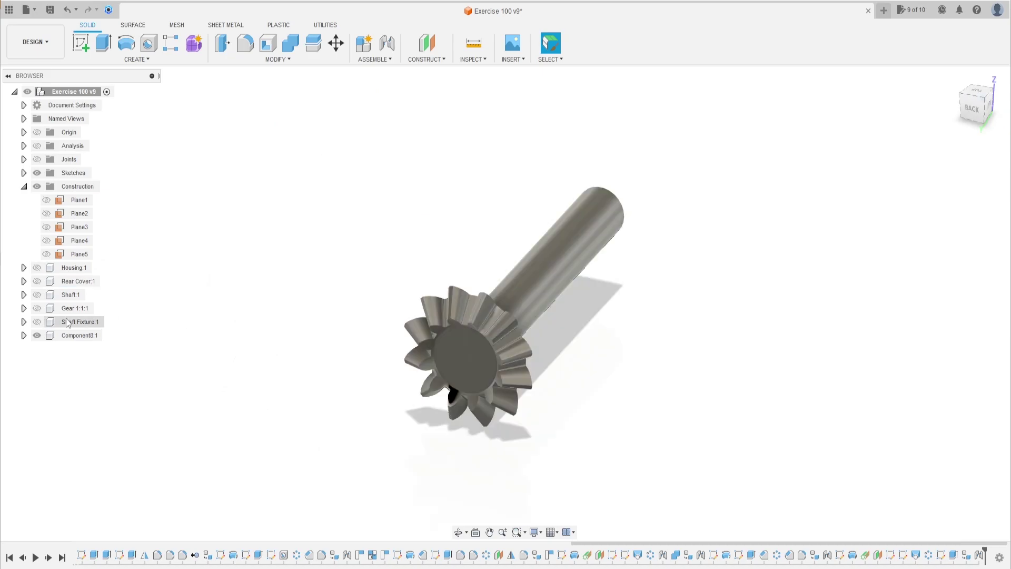
left_click(36, 308)
middle_click_drag(385, 368, 327, 338, "shift")
scroll(450, 346, "up", 3)
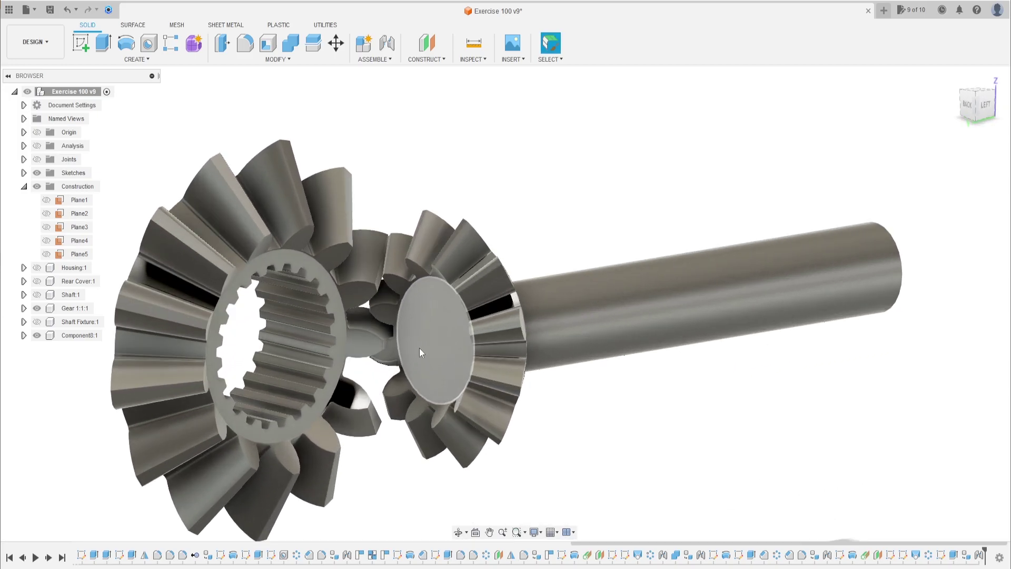
scroll(424, 354, "up", 5)
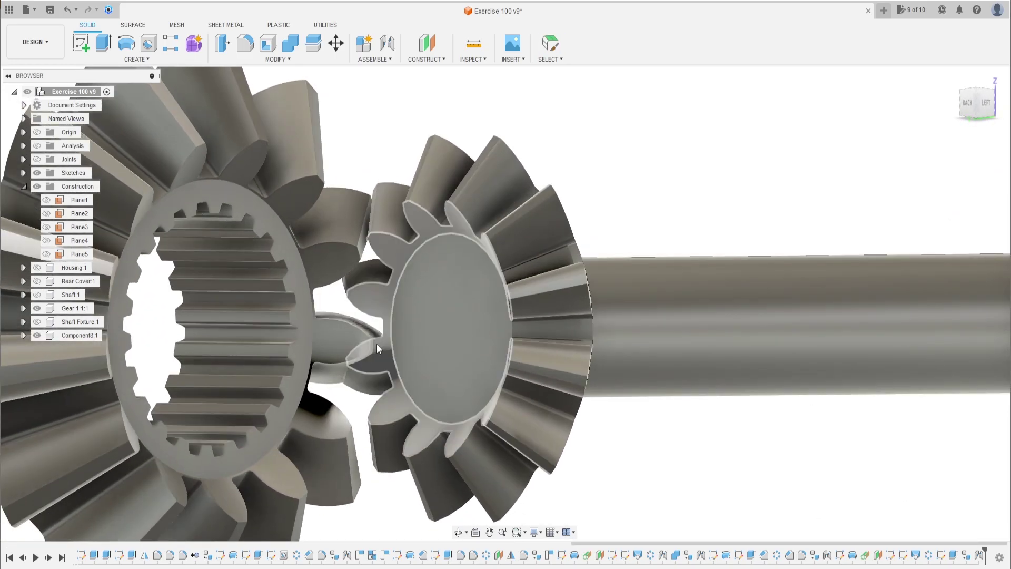
scroll(371, 362, "up", 2)
scroll(400, 374, "down", 3)
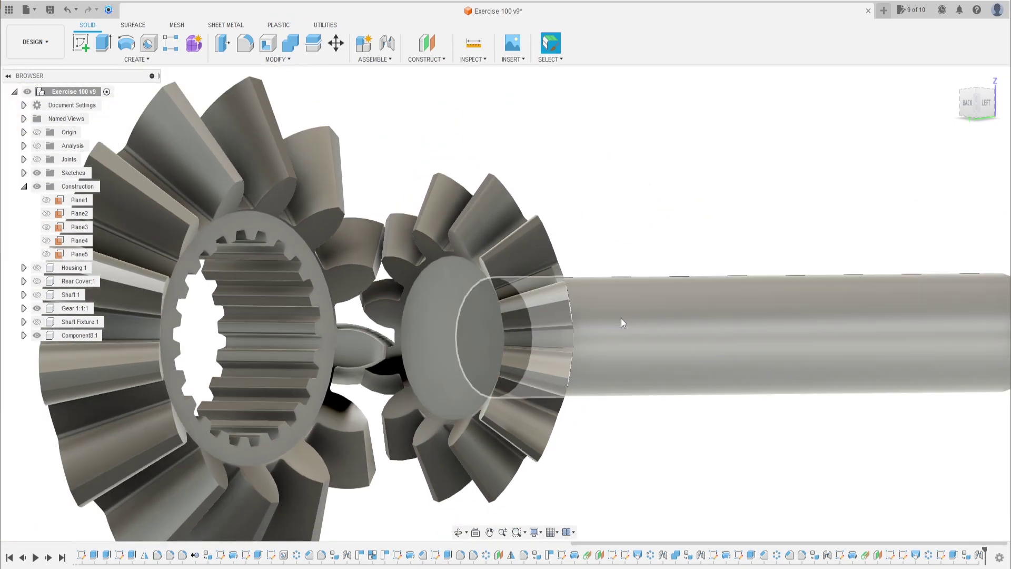
scroll(600, 332, "down", 2)
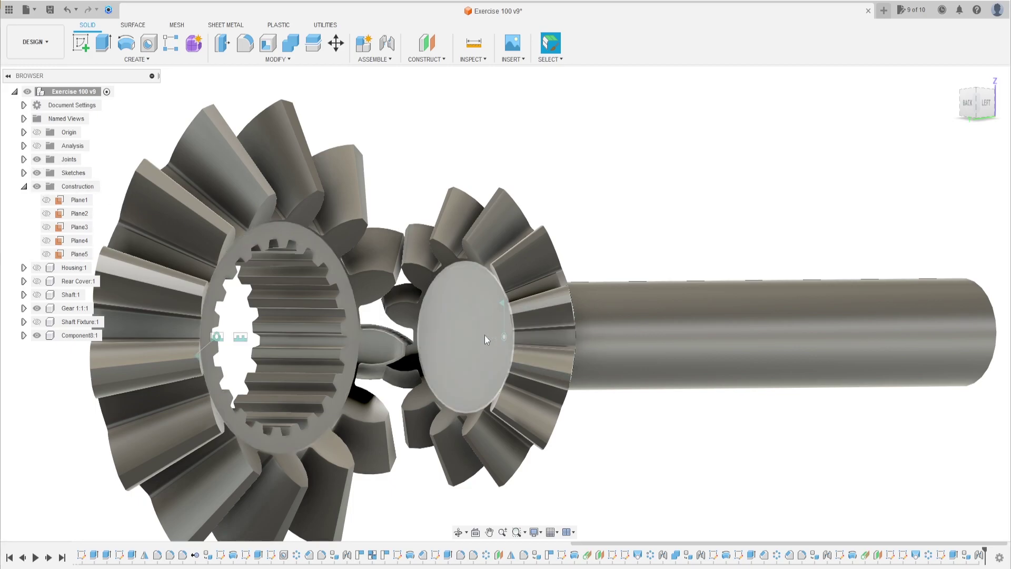
Step: Edit the revolute joint between the shafted bevel gear and the housing, rotating its alignment angle to 95 degrees
left_click(23, 159)
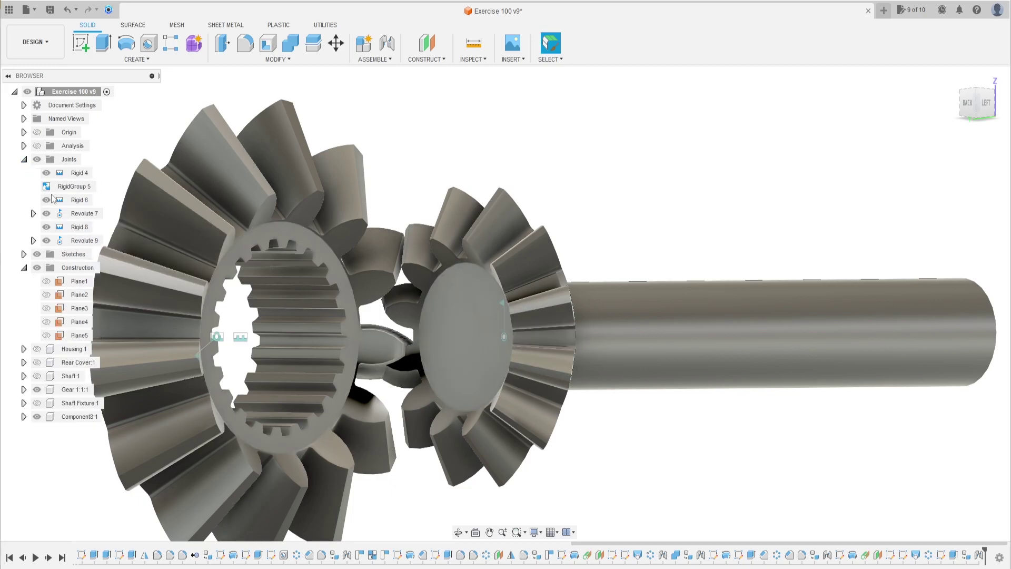
left_click(85, 241)
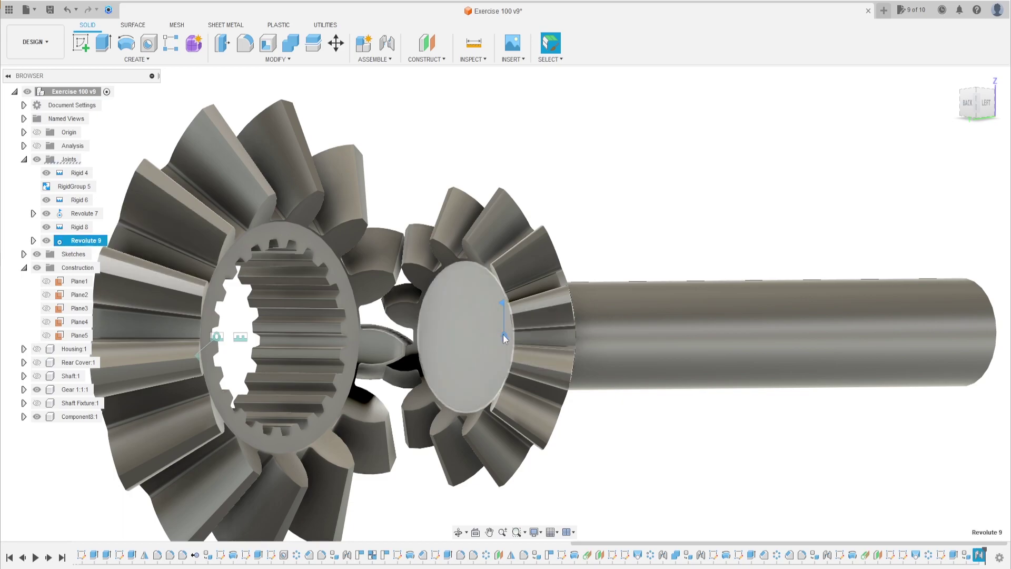
right_click(86, 241)
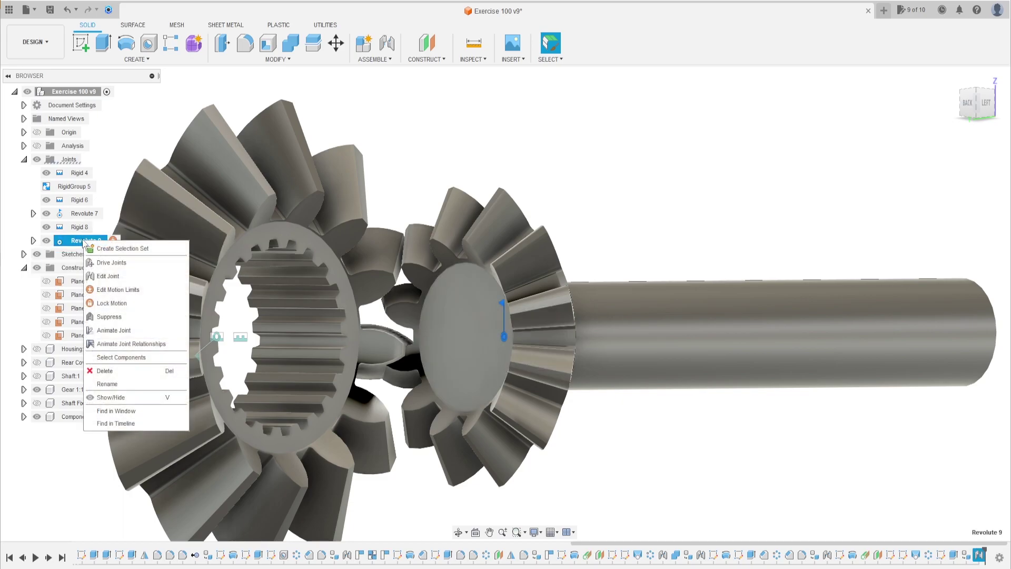
left_click(127, 274)
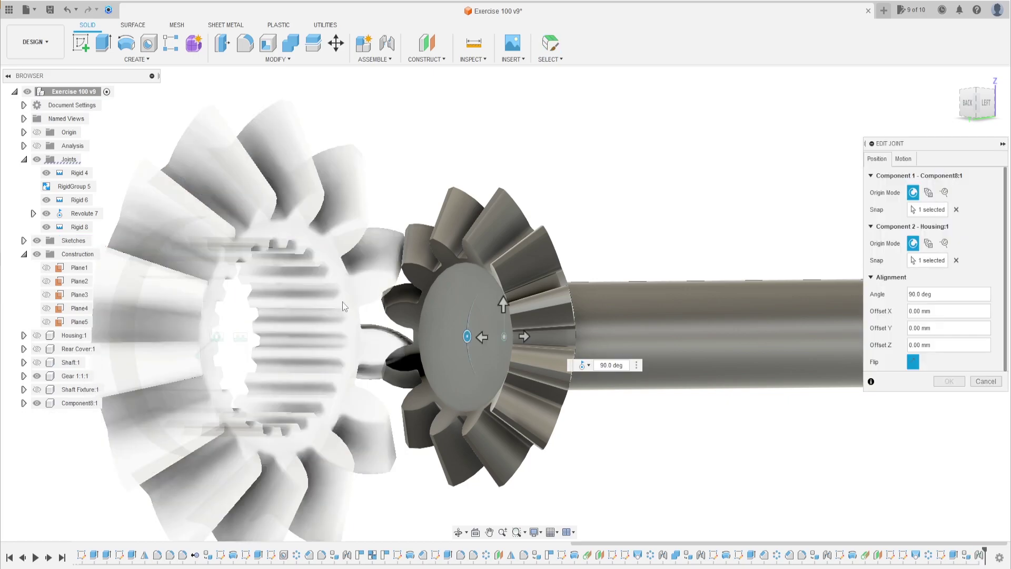
scroll(421, 358, "up", 3)
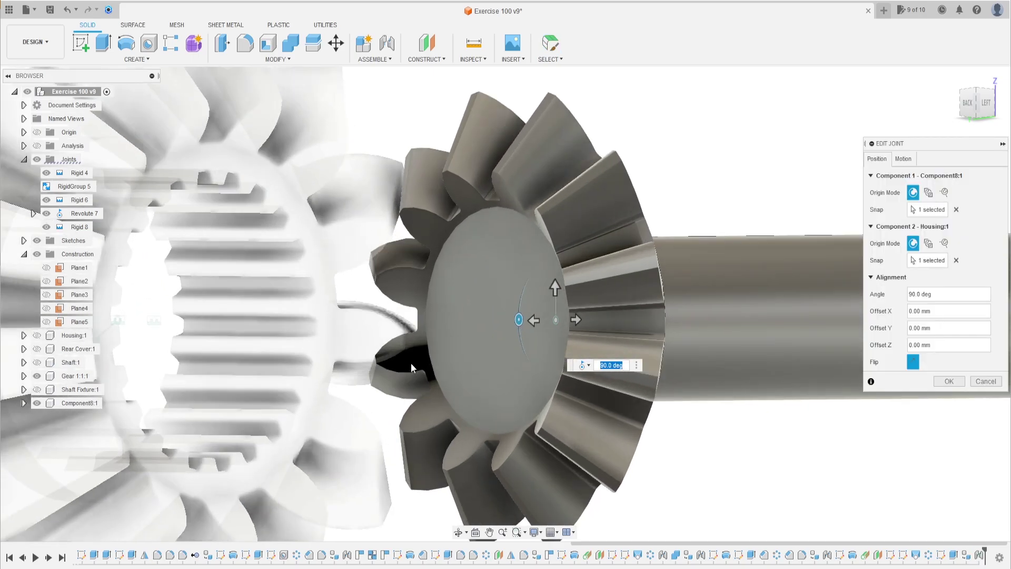
left_click_drag(518, 319, 518, 325)
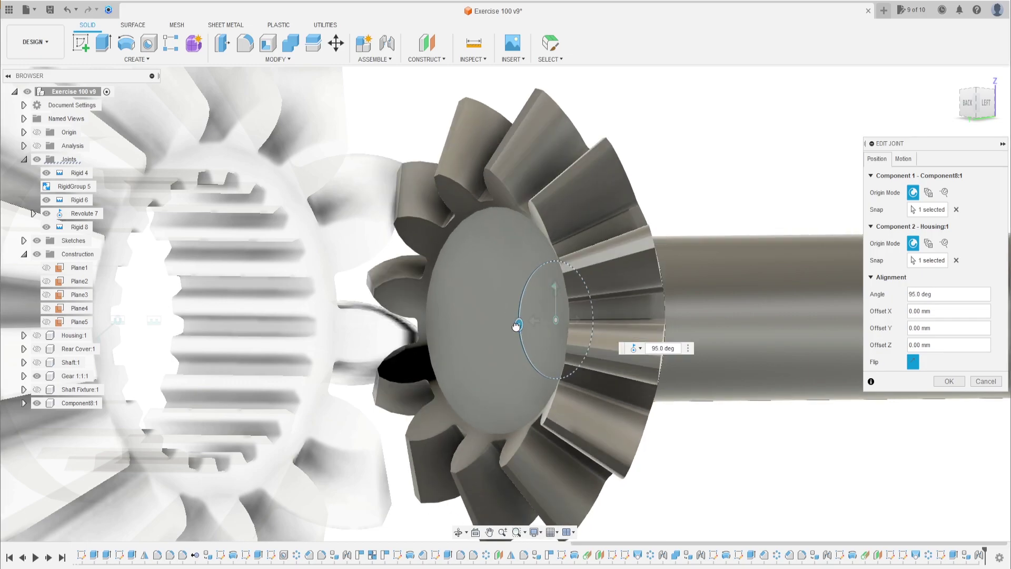
scroll(425, 343, "up", 3)
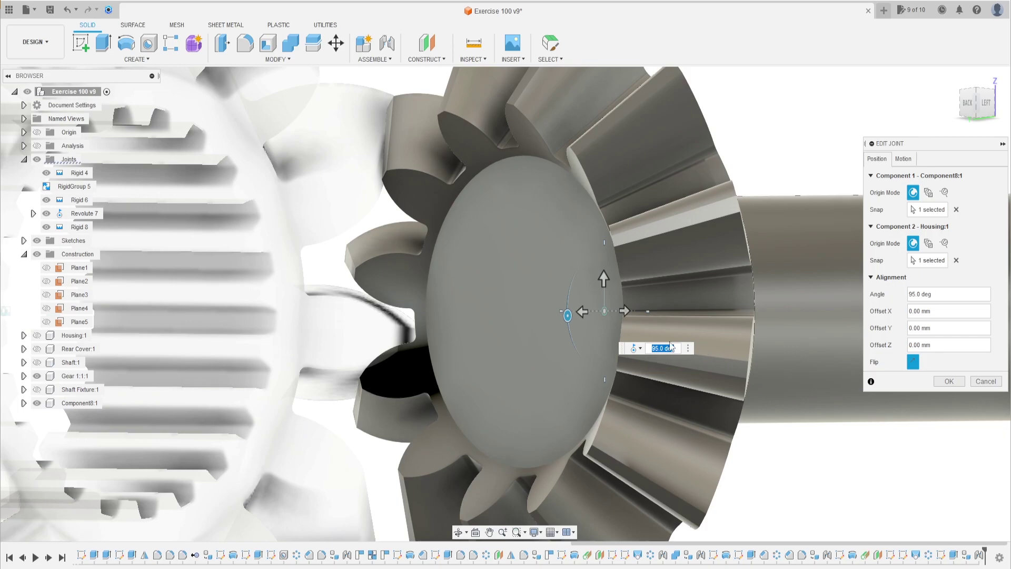
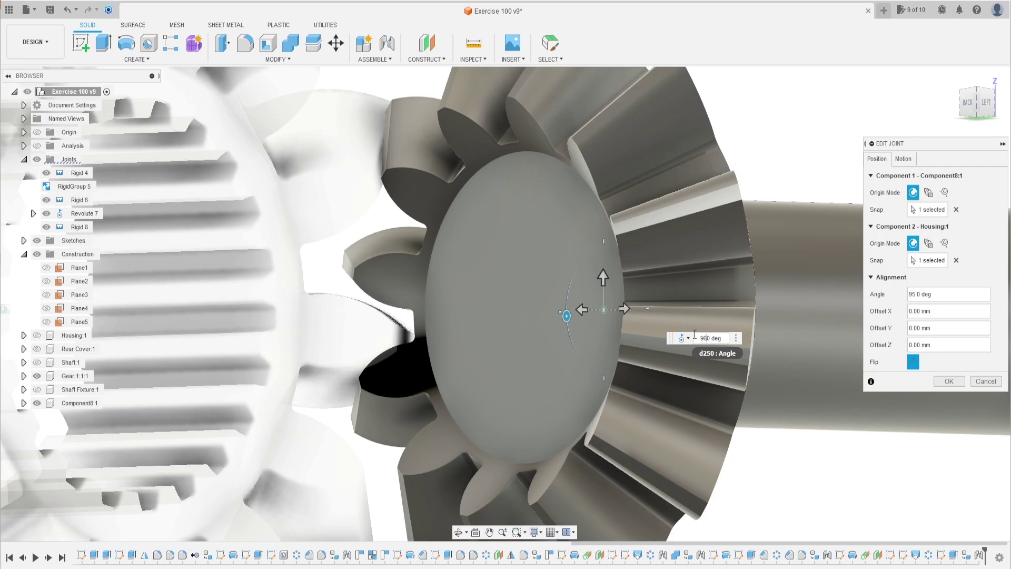
Step: Set the revolute joint's alignment angle to 97.2 degrees so the bevel gear teeth mesh, and accept the edit
key("Delete")
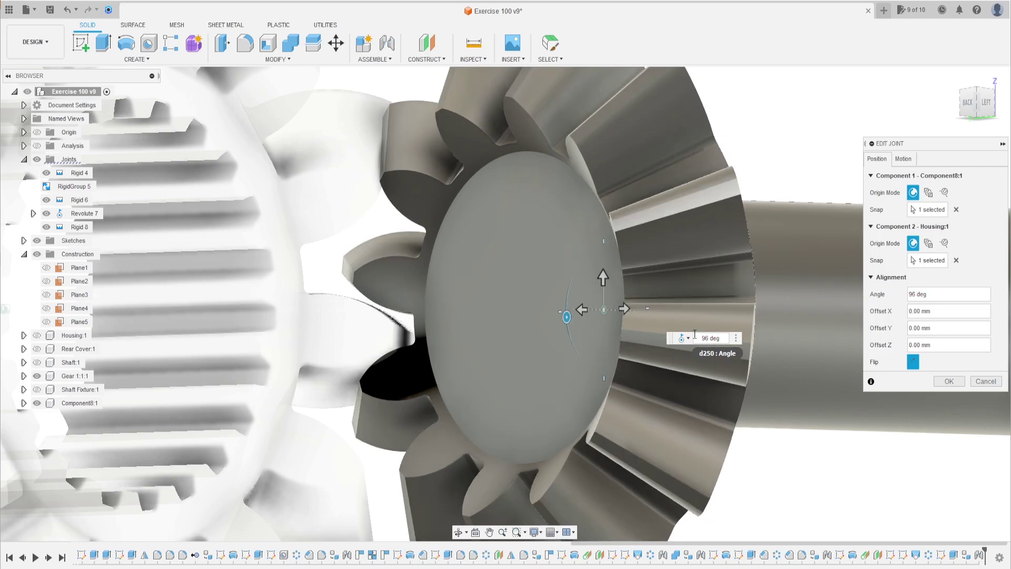
type("7")
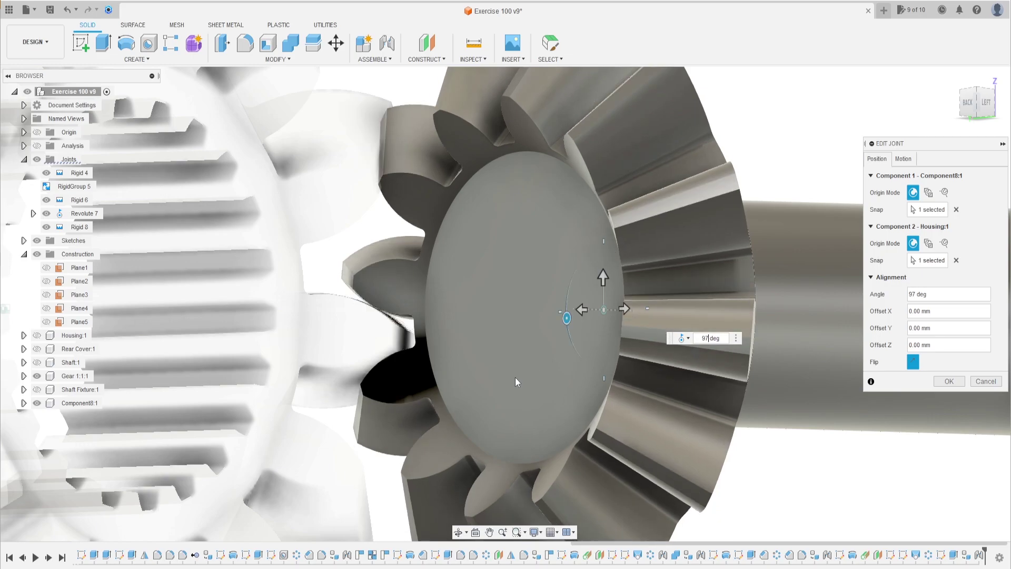
middle_click_drag(362, 348, 364, 348, "shift")
middle_click_drag(499, 357, 477, 342, "shift")
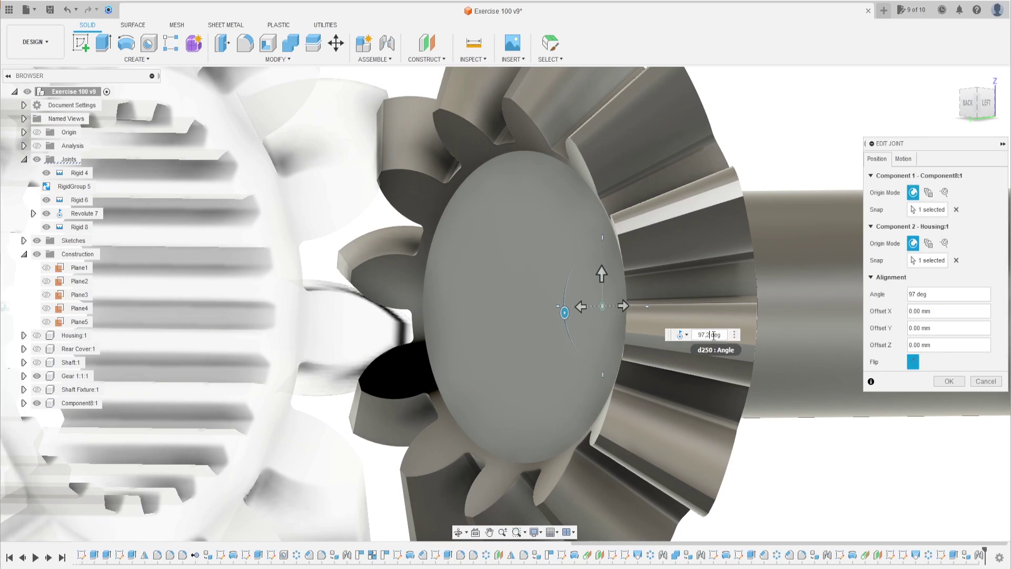
middle_click_drag(403, 352, 401, 347, "shift")
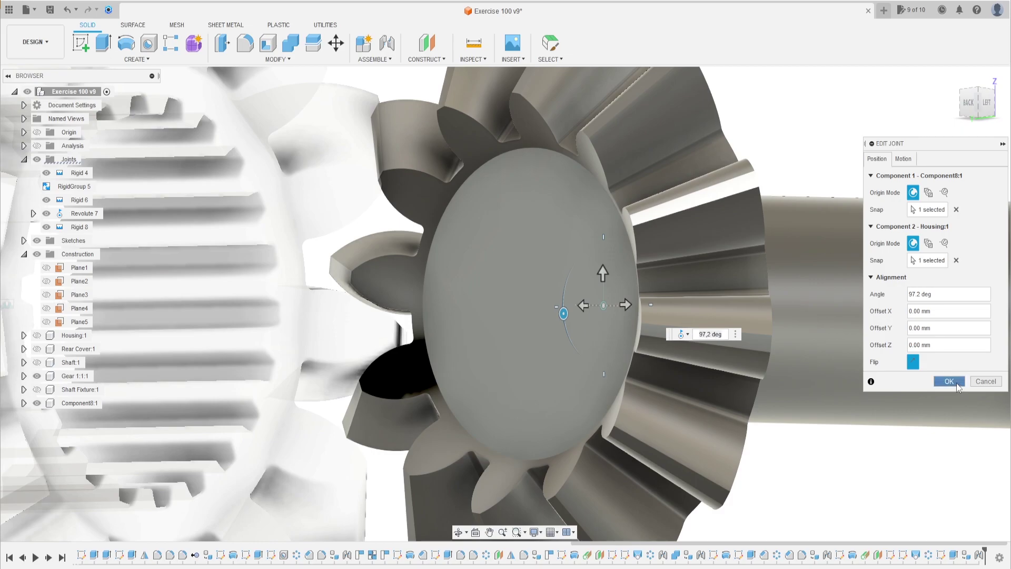
left_click(949, 381)
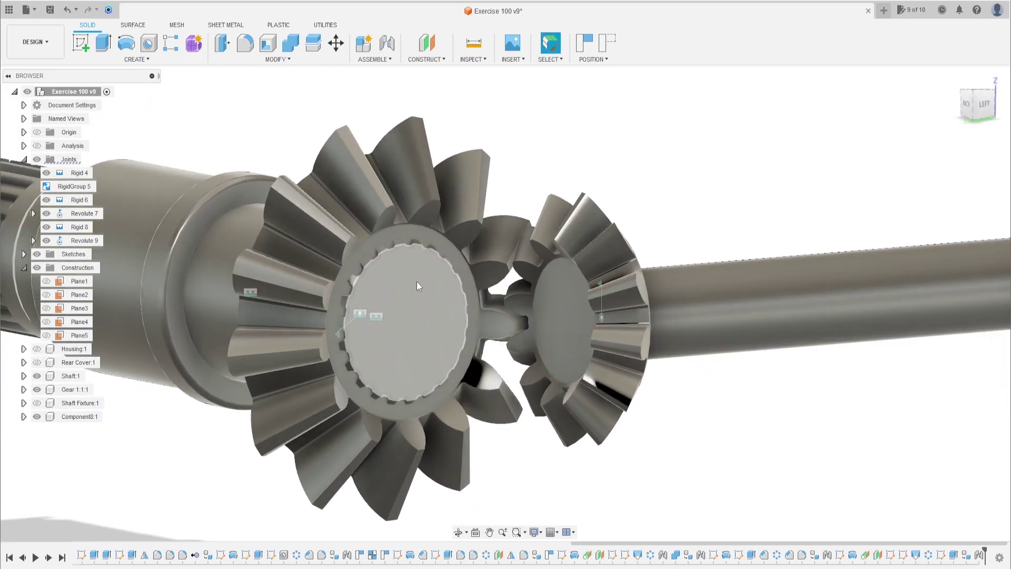
Step: Revert the moved component positions and create a motion link between Revolute 9 at 360 degrees and Revolute 7 at -332.3 degrees
scroll(459, 315, "up", 2)
middle_click_drag(541, 327, 519, 322, "shift")
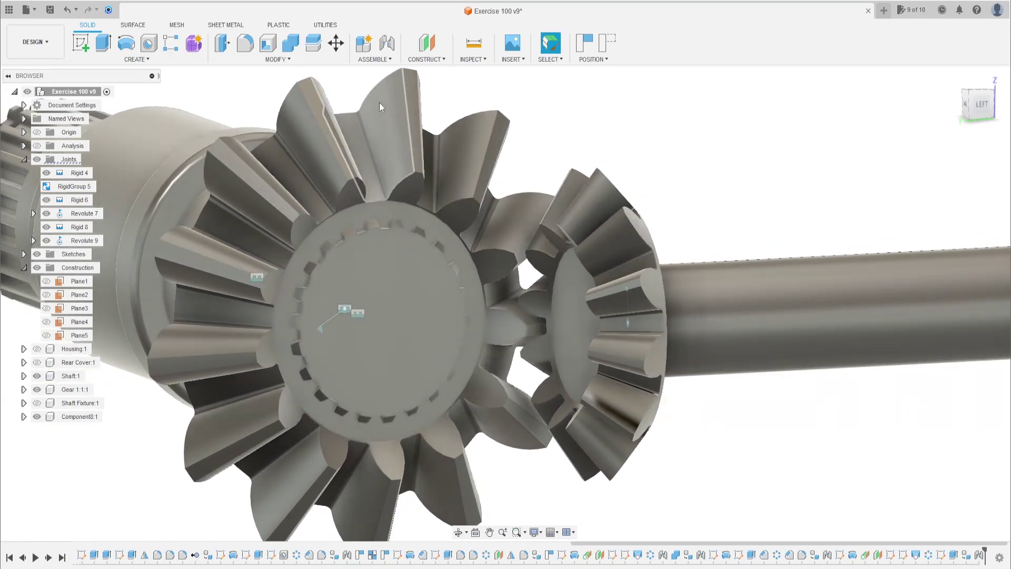
left_click(383, 60)
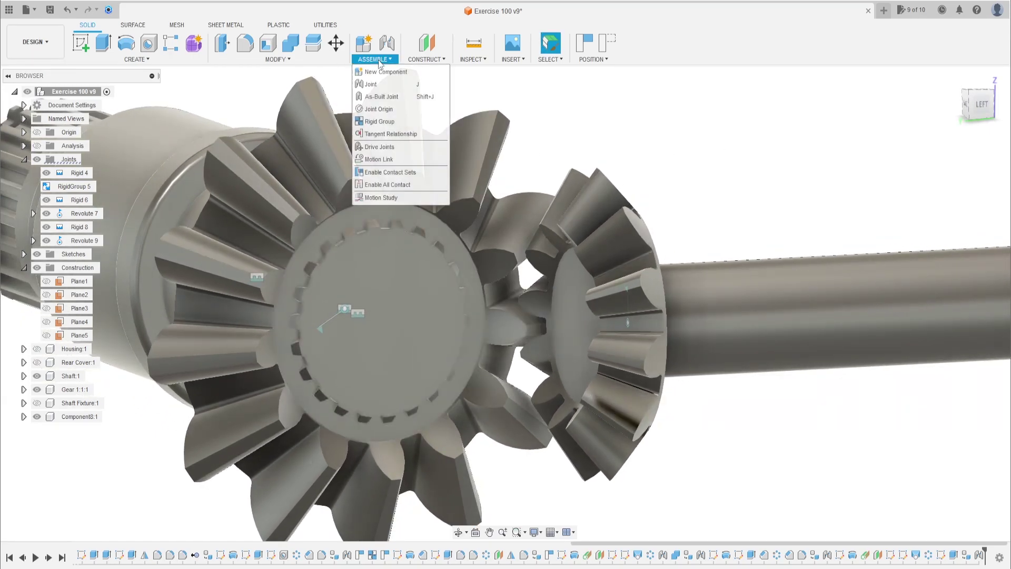
left_click(386, 160)
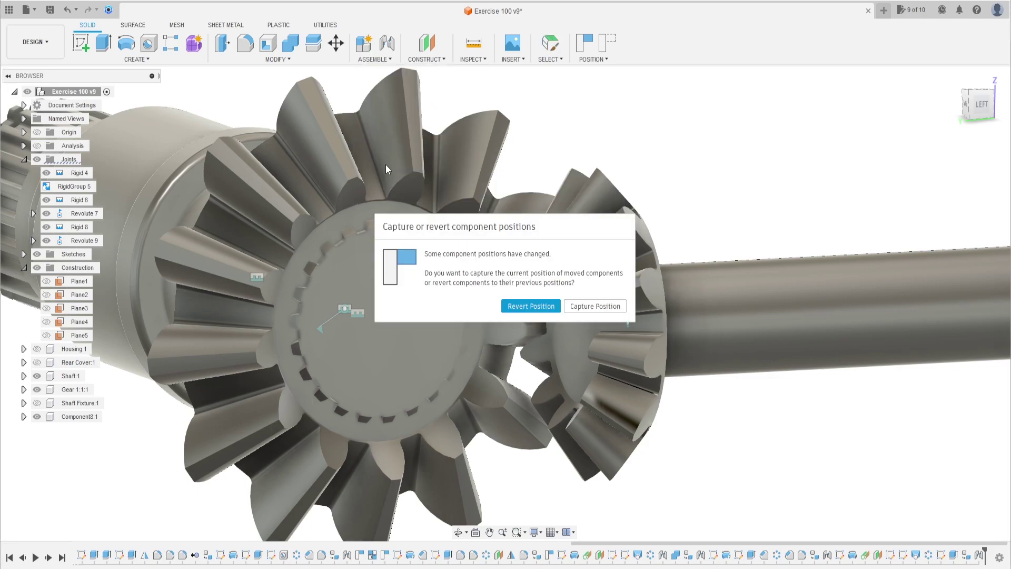
left_click(531, 306)
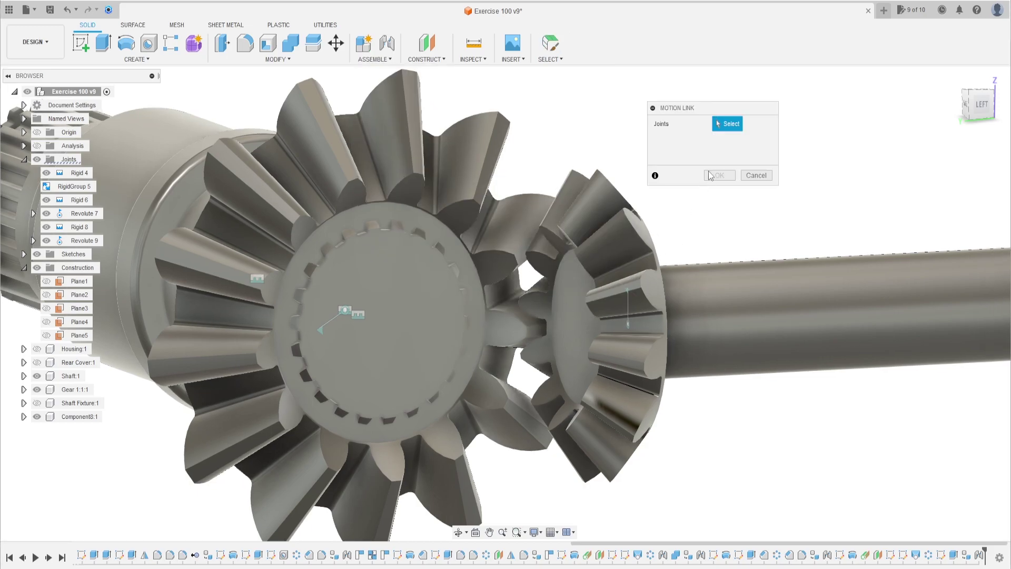
left_click(84, 241)
left_click(83, 213)
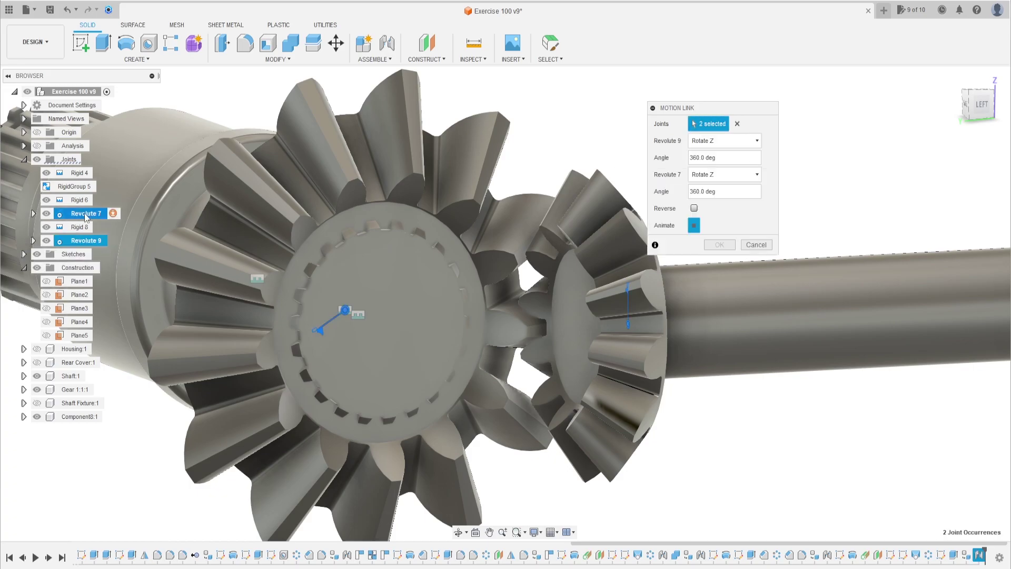
double_click(696, 191)
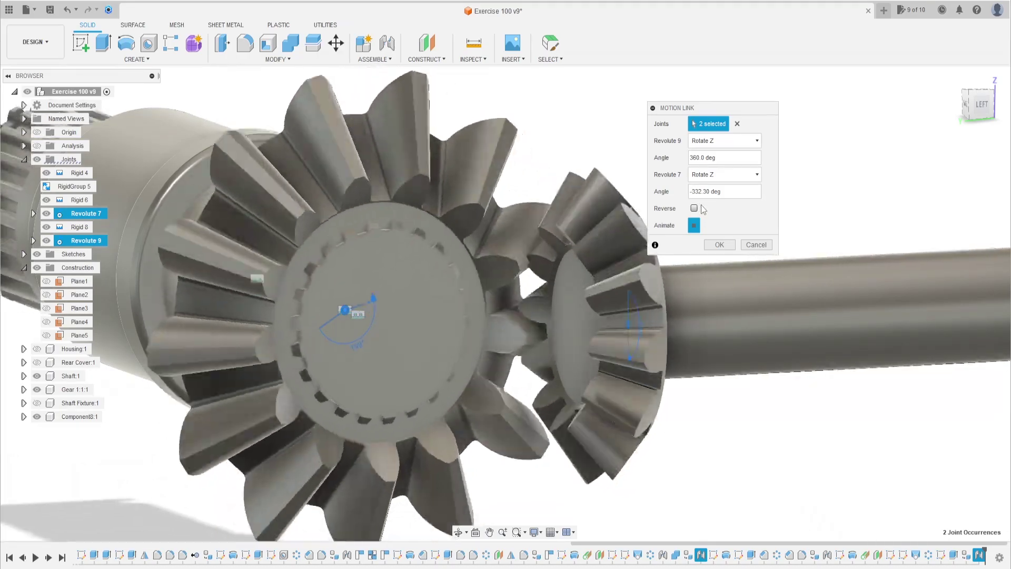
left_click(719, 244)
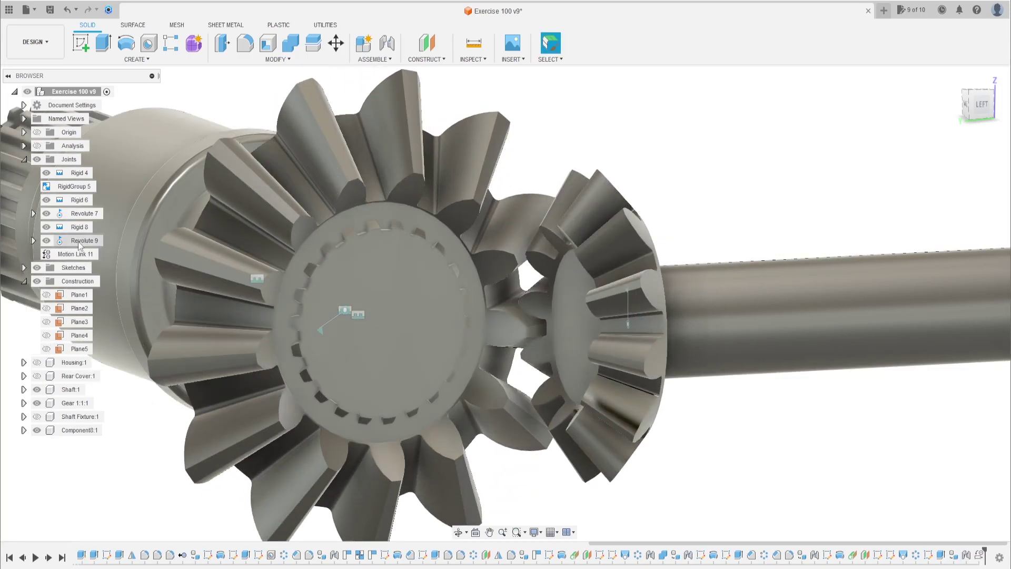
Step: Animate the joint relationships of Revolute 7 to check how the linked bevel gears turn together
right_click(79, 213)
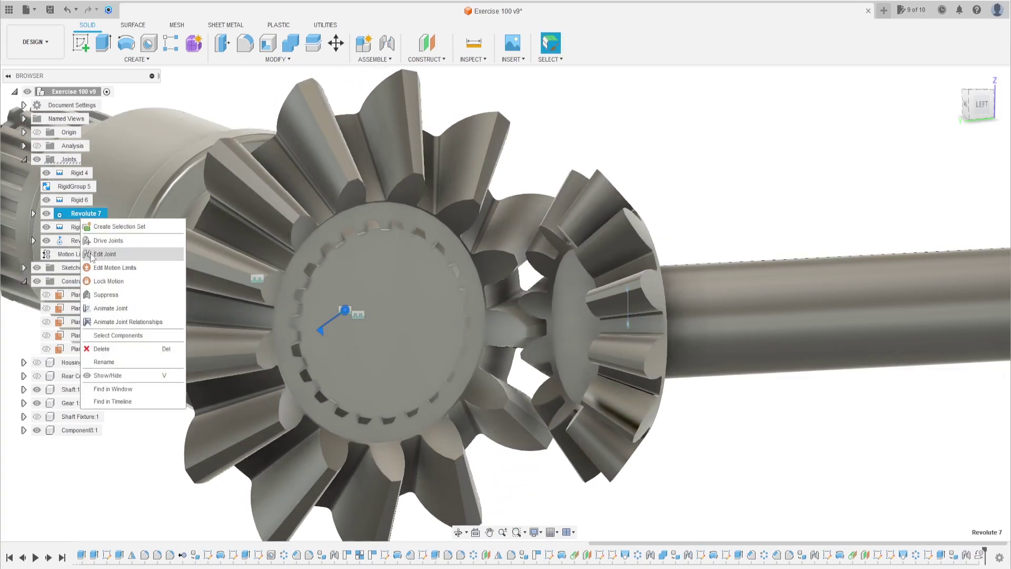
left_click(118, 321)
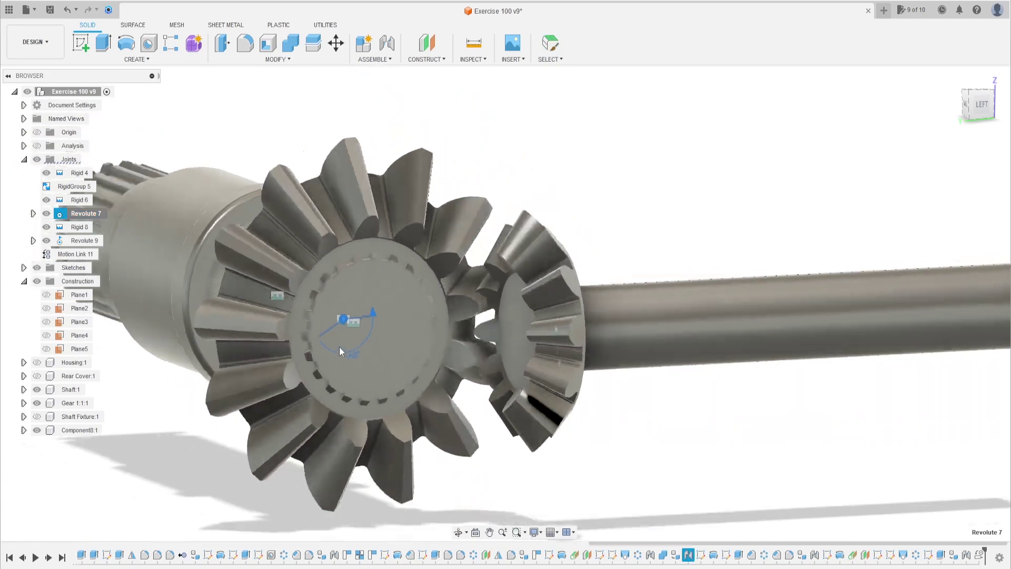
scroll(364, 351, "down", 3)
middle_click_drag(377, 352, 375, 348, "shift")
Step: Show the Rear Cover and Shaft Fixture components and leave the Housing hidden
left_click(36, 376)
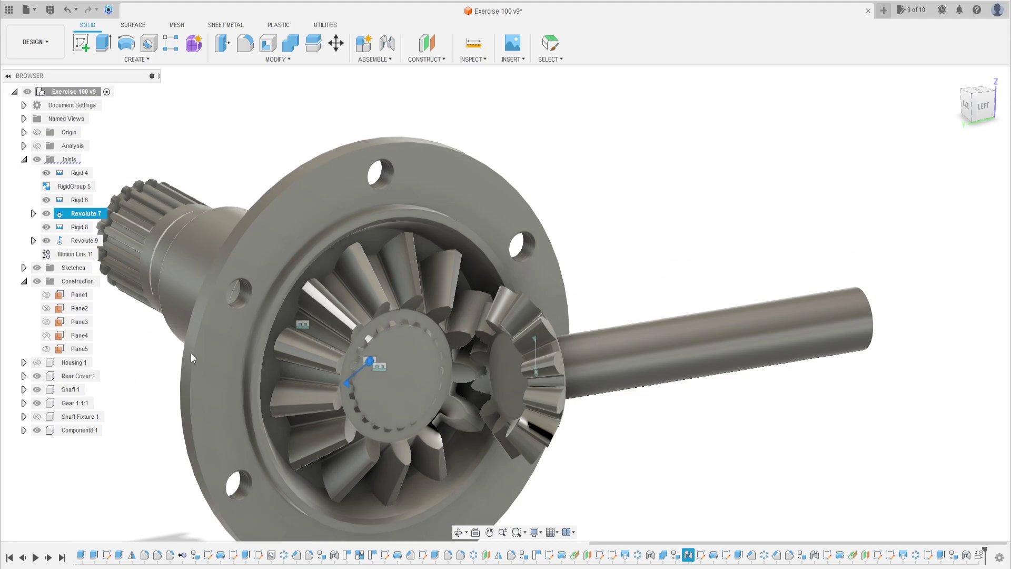
left_click(37, 417)
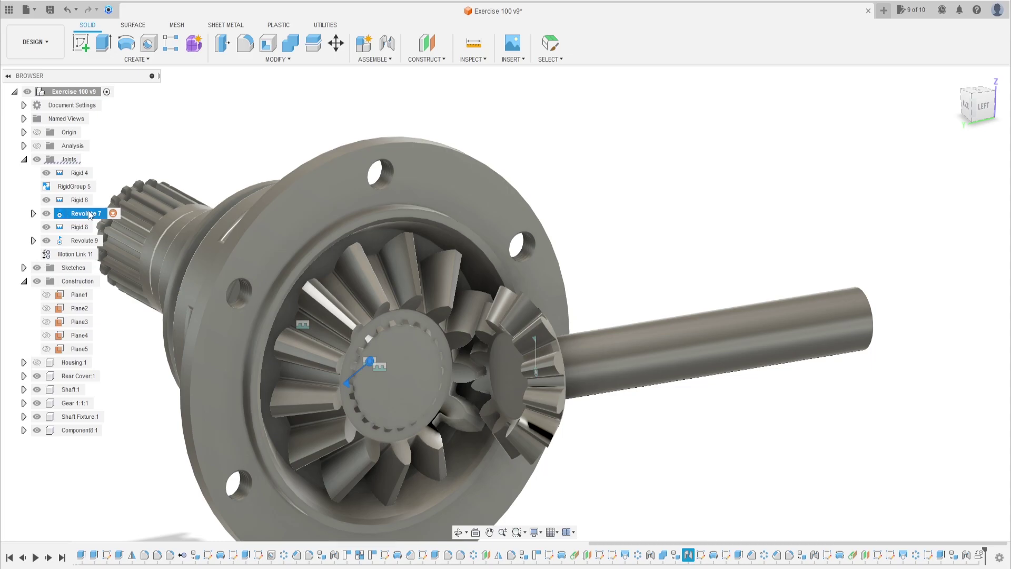
key("Escape")
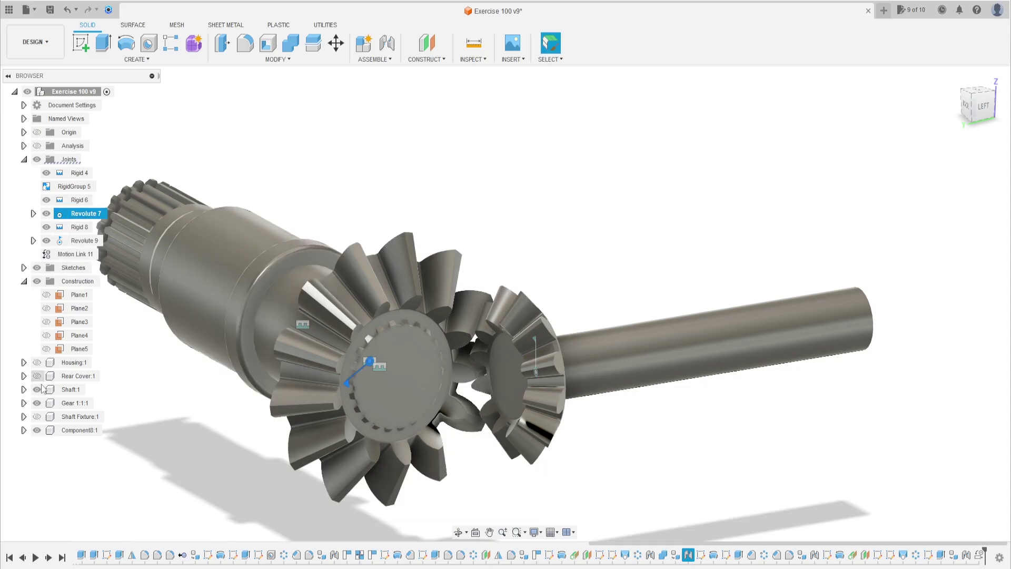
left_click(36, 417)
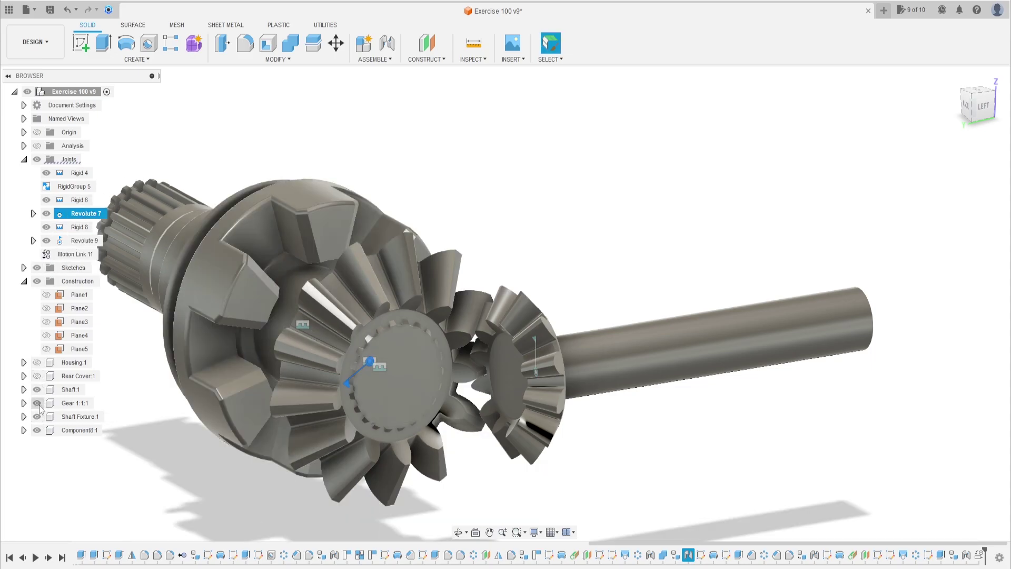
left_click(37, 376)
left_click(37, 362)
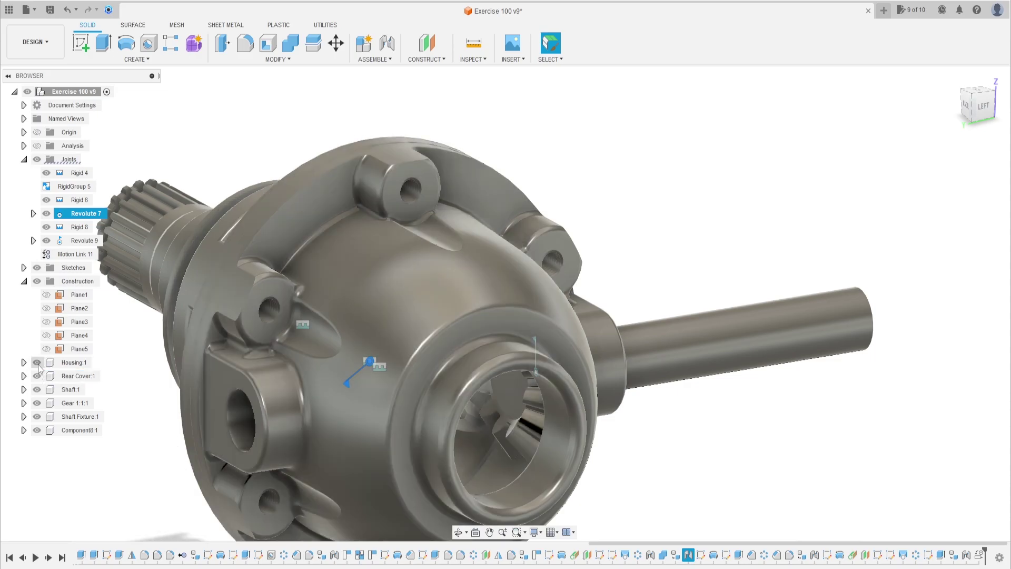
left_click(37, 362)
Step: Animate the Revolute 7 joint to examine the gear motion with the rear cover and shaft fixture shown
right_click(83, 214)
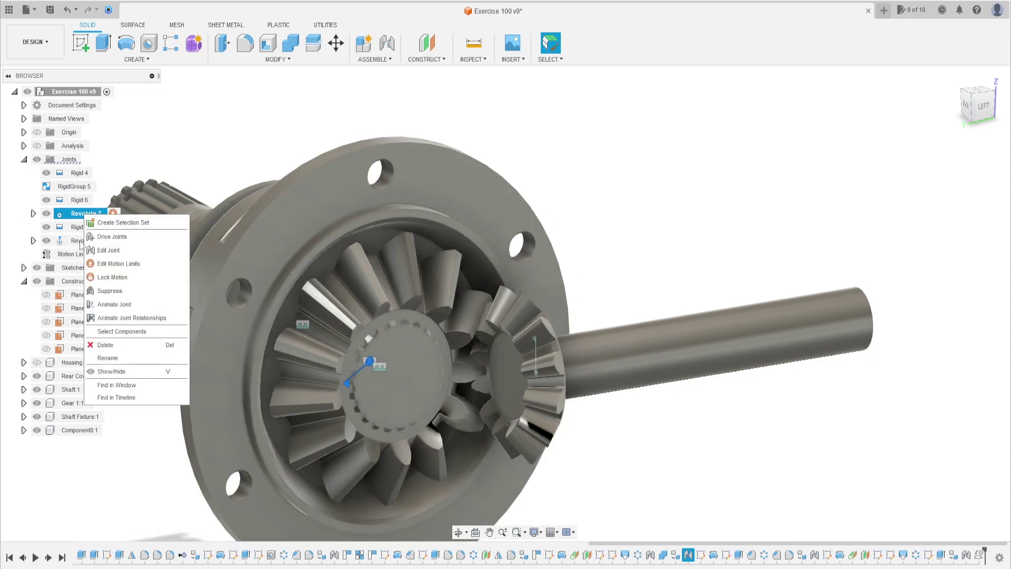
left_click(114, 305)
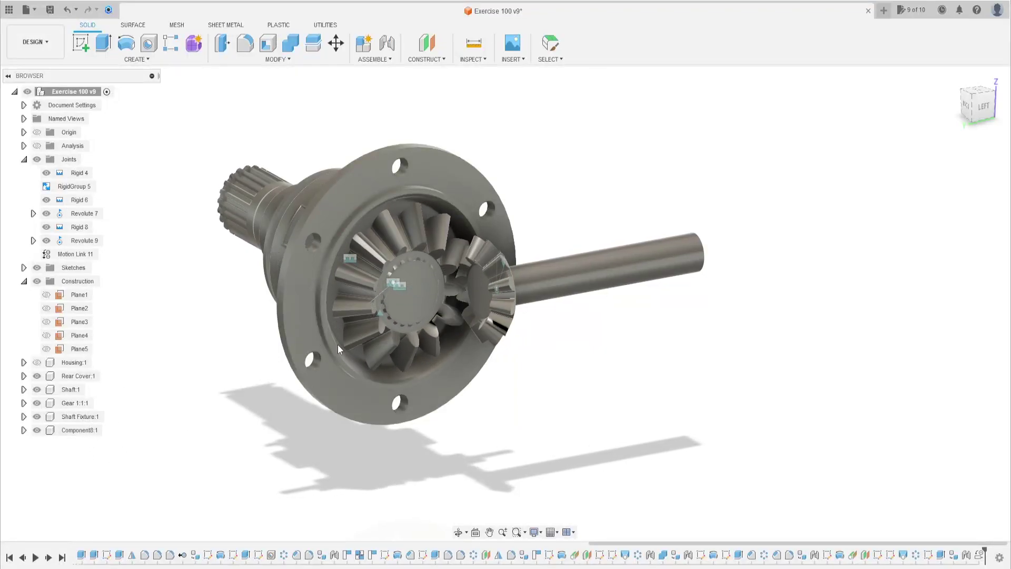
scroll(501, 385, "down", 3)
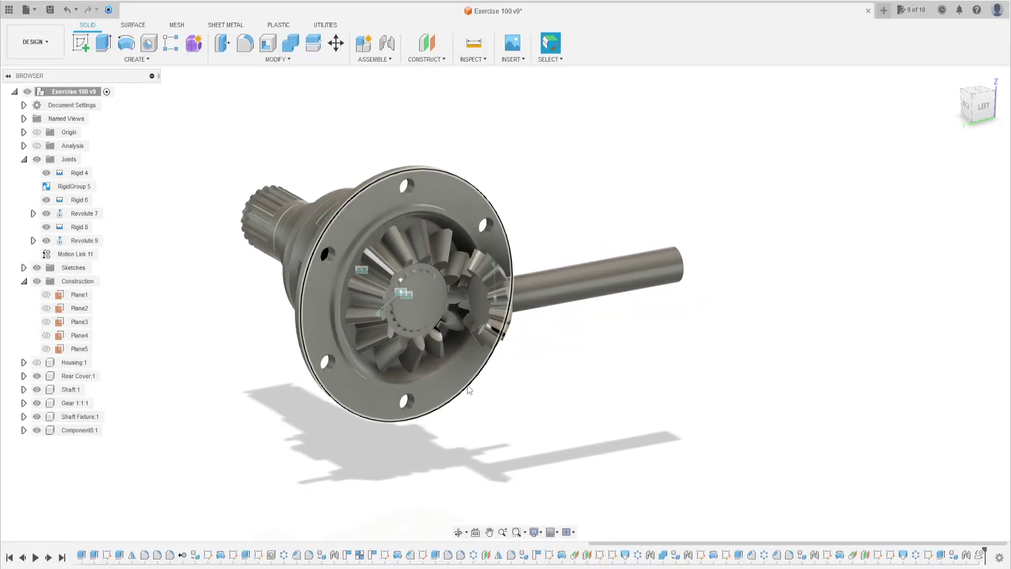
middle_click_drag(332, 354, 323, 342, "shift")
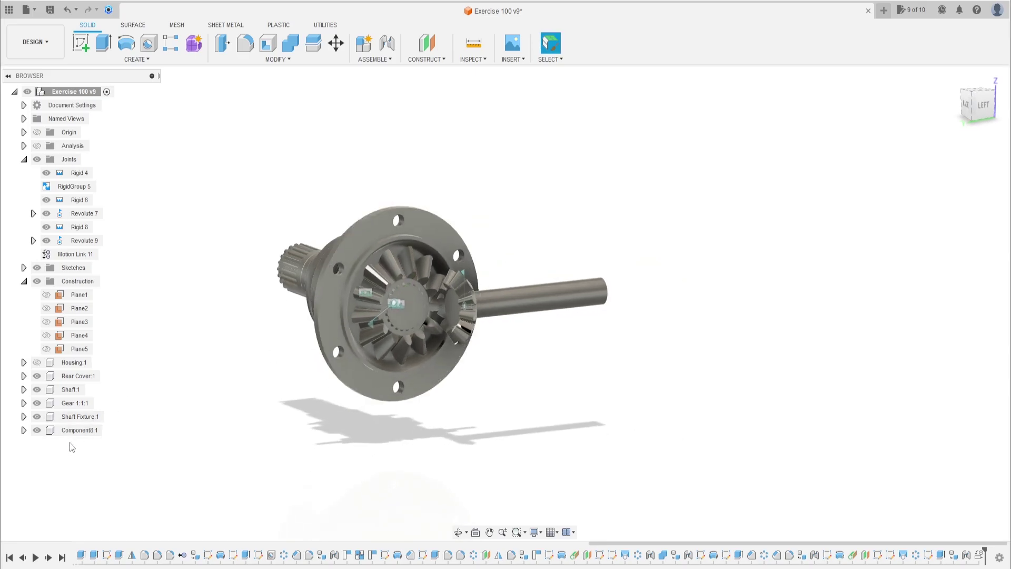
Step: Copy the Component8:1 bevel gear with shaft to the opposite side of the assembly, rotated -180 degrees about Y
left_click(336, 43)
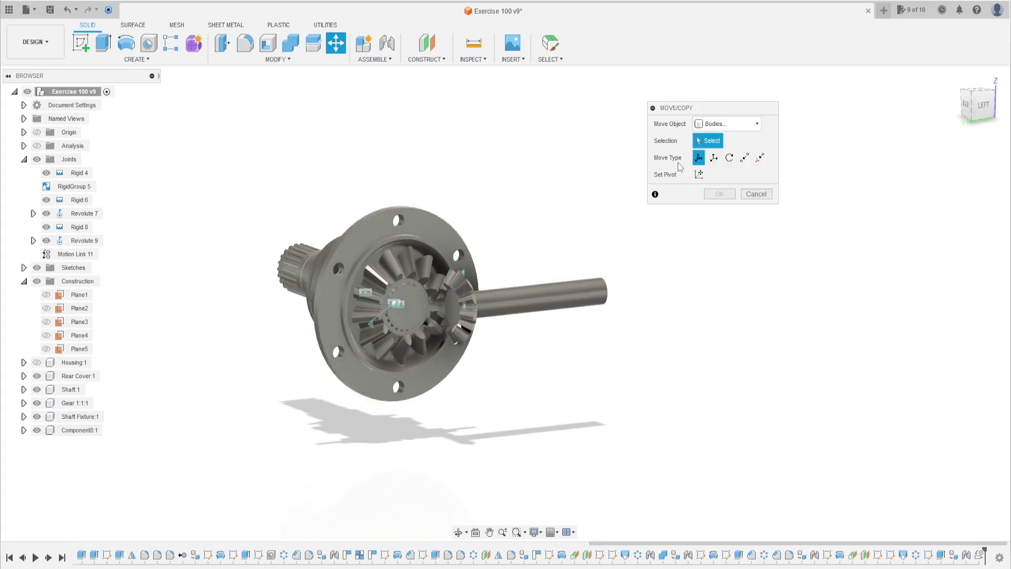
left_click(735, 124)
left_click(723, 139)
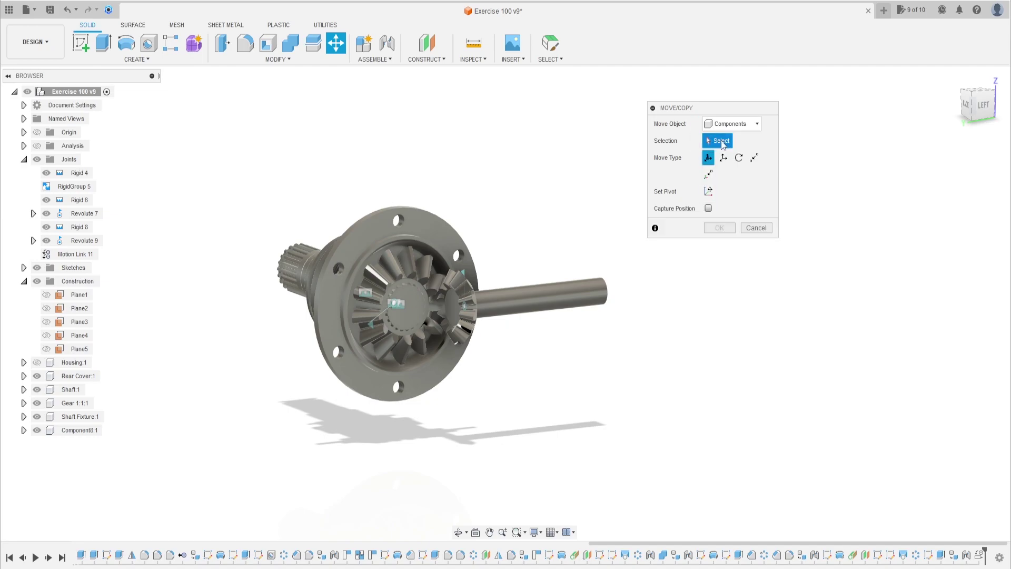
left_click(77, 429)
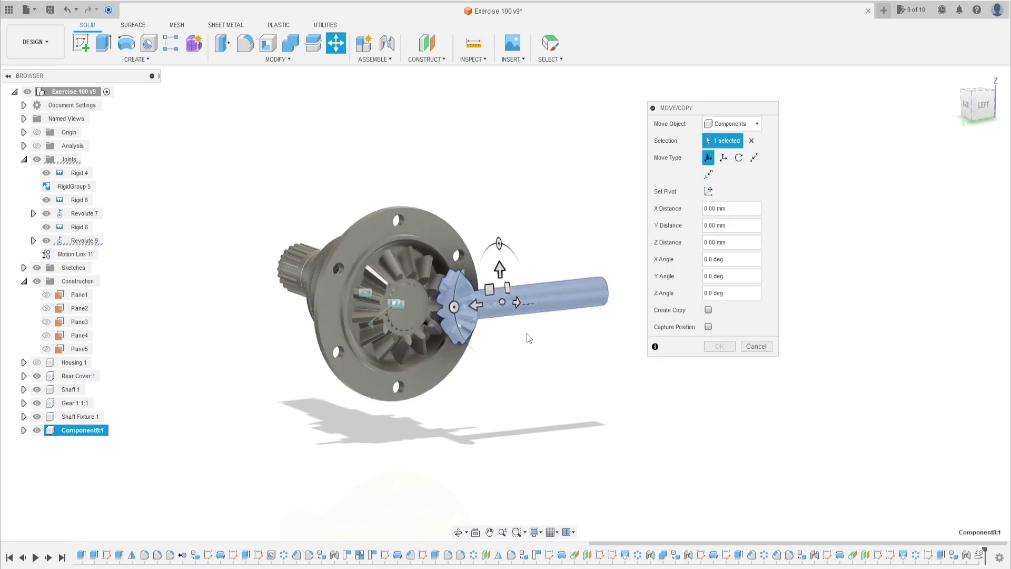
left_click(709, 310)
left_click_drag(477, 304, 319, 322)
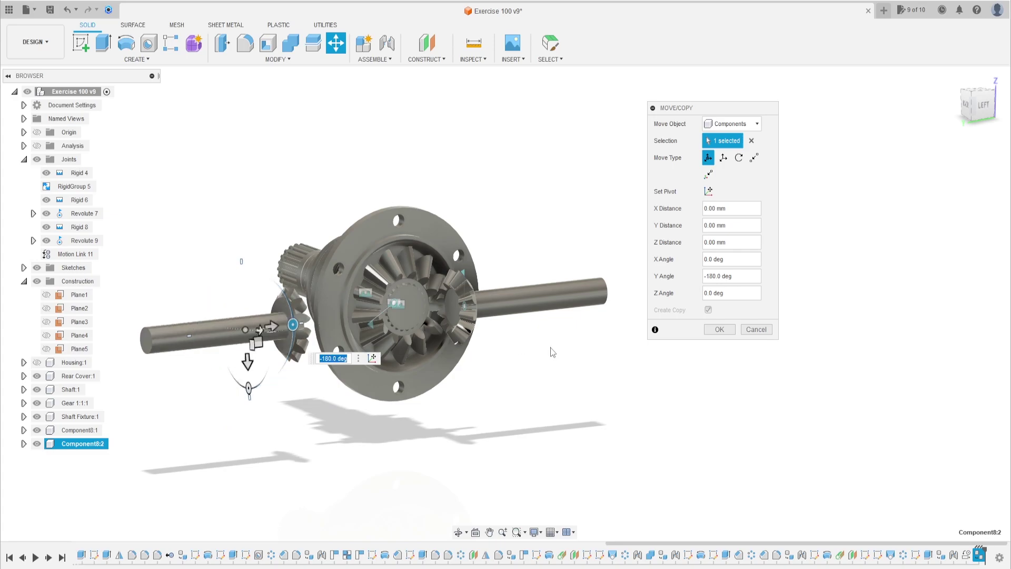
left_click(719, 329)
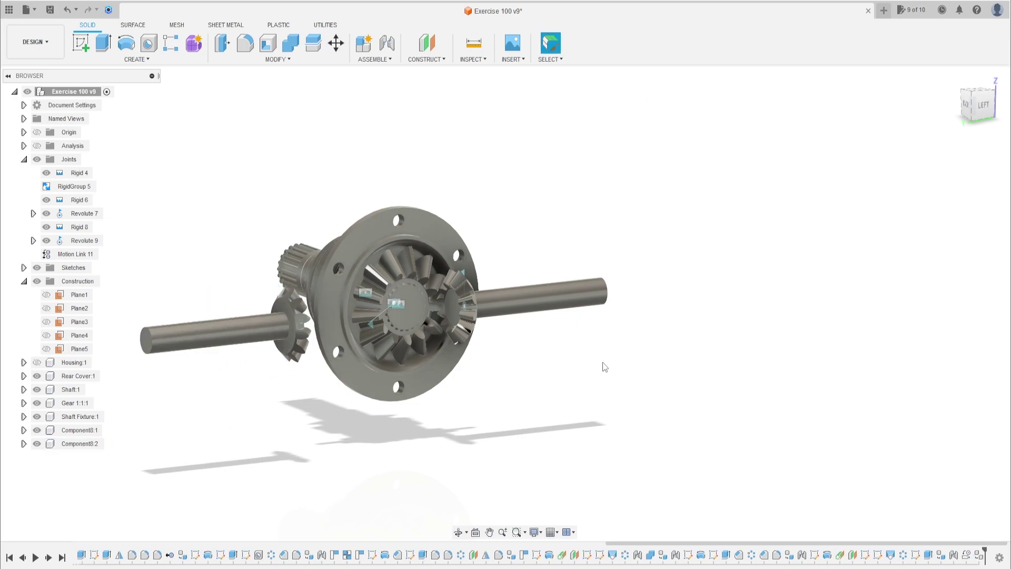
Step: Show the Housing and hide every other component except the copied bevel gear with shaft
middle_click_drag(317, 370, 349, 388, "shift")
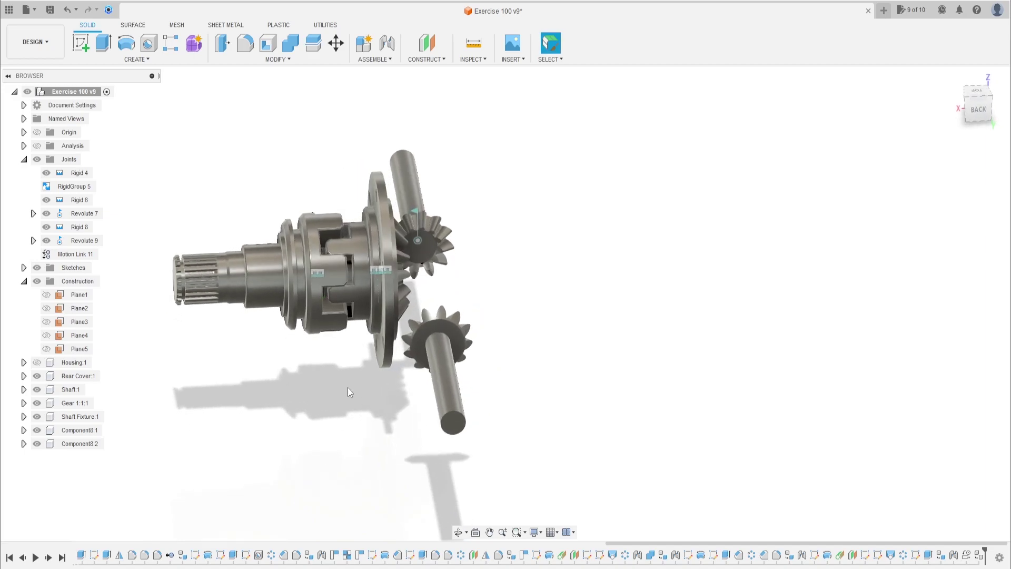
left_click(37, 363)
left_click(37, 376)
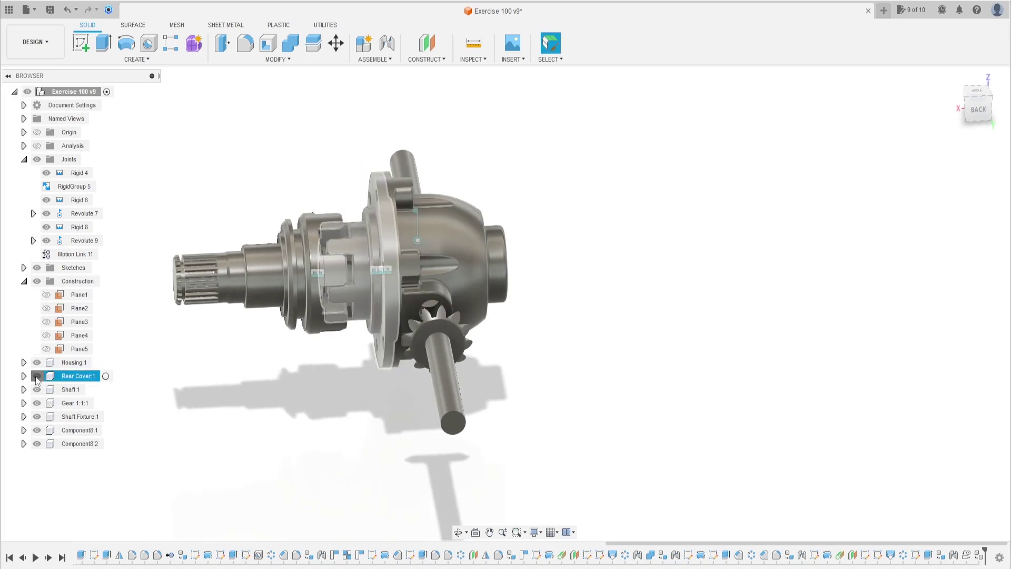
left_click(37, 389)
left_click(37, 403)
left_click(37, 416)
left_click(37, 430)
left_click(37, 444)
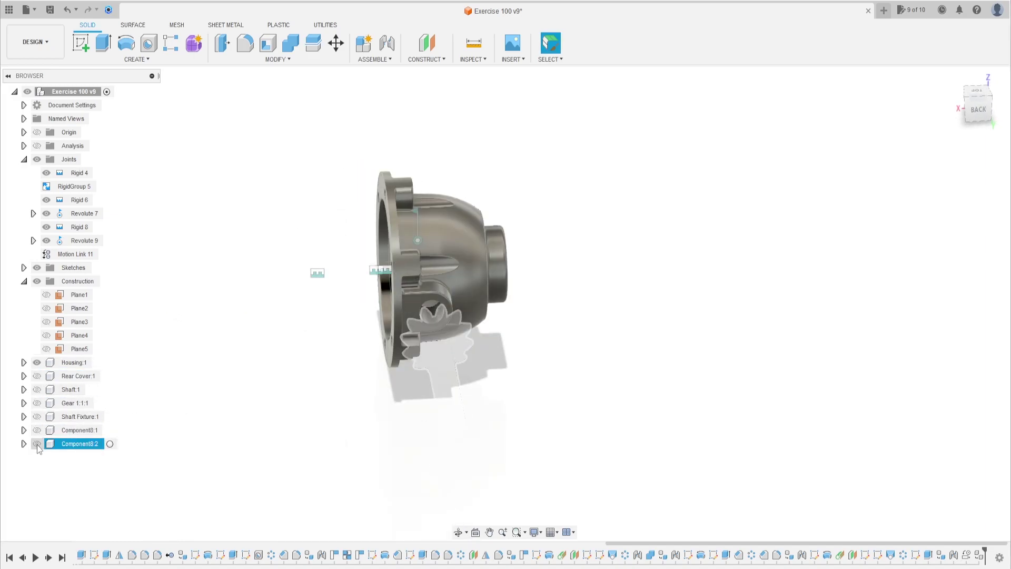
left_click(37, 443)
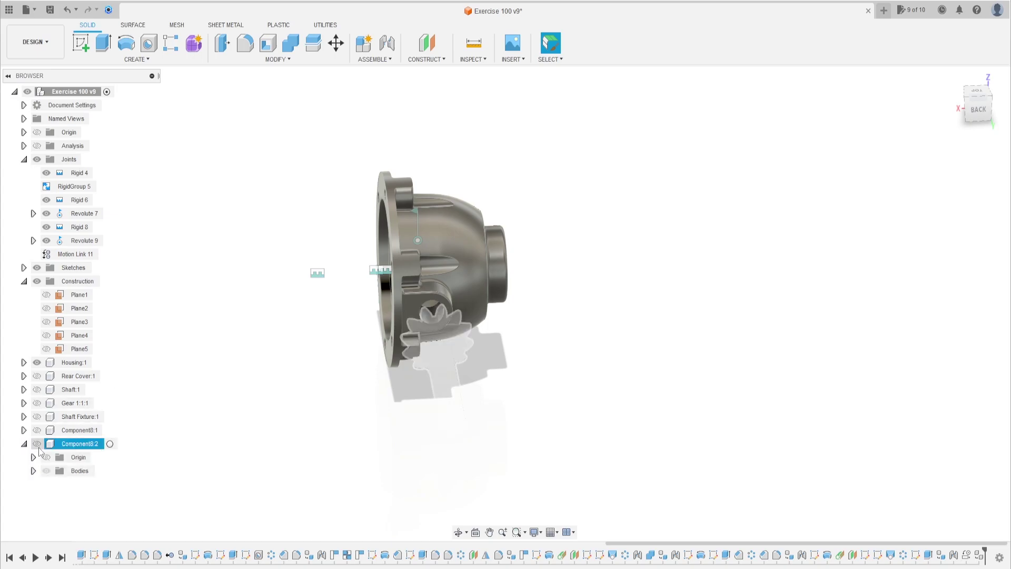
middle_click_drag(199, 352, 253, 329, "shift")
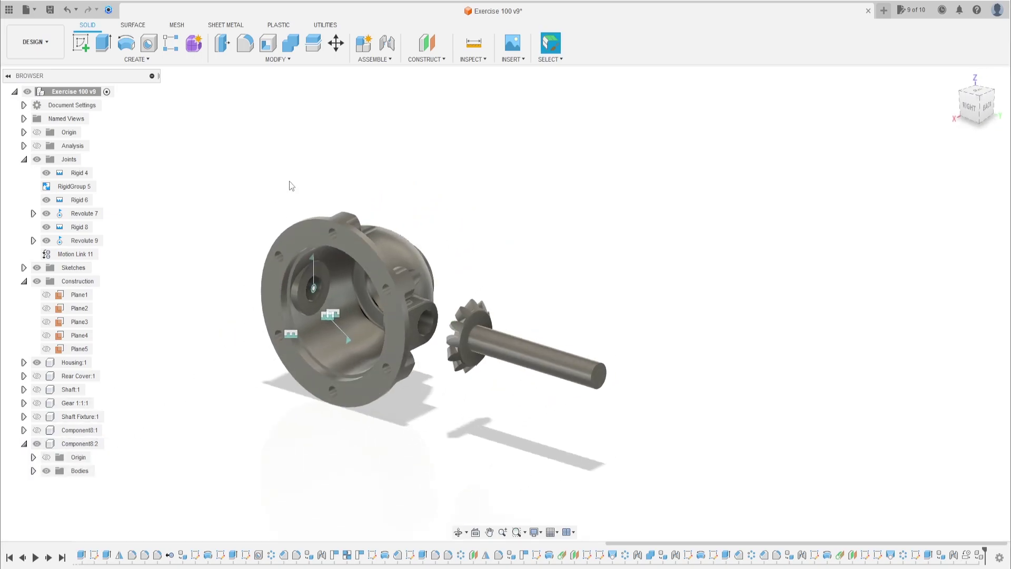
Step: Joint the copied bevel gear, snapped at its shaft-side face, to the hole in the Housing's inner boss
left_click(383, 59)
left_click(384, 83)
scroll(527, 369, "up", 3)
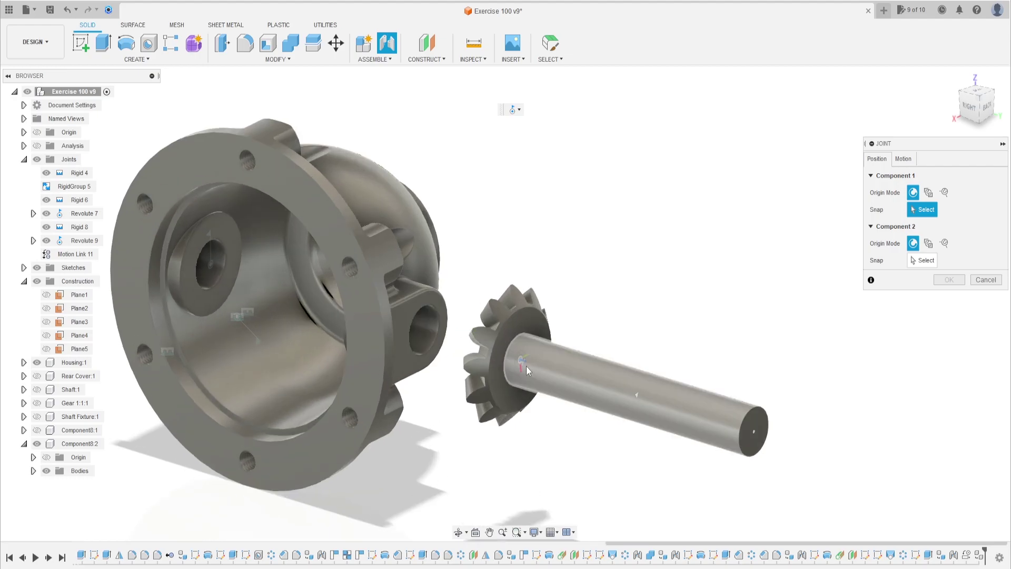
left_click(509, 354)
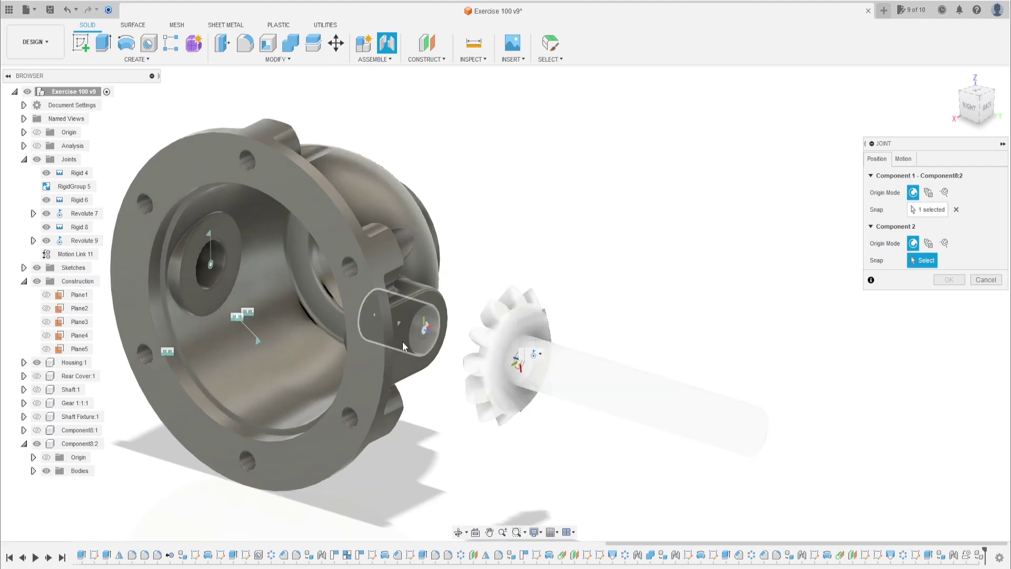
middle_click_drag(402, 344, 532, 342, "shift")
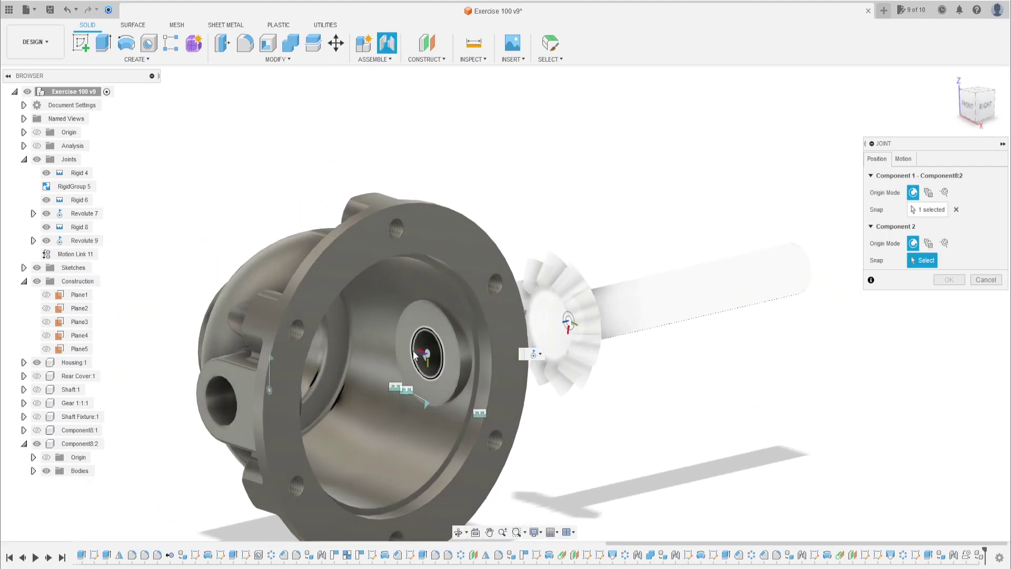
left_click(429, 360)
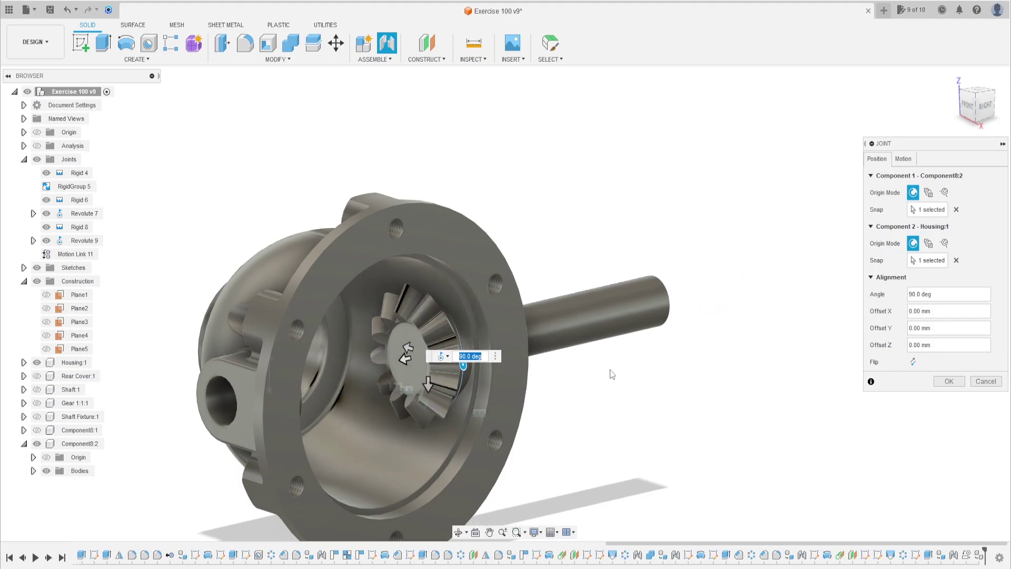
left_click(950, 382)
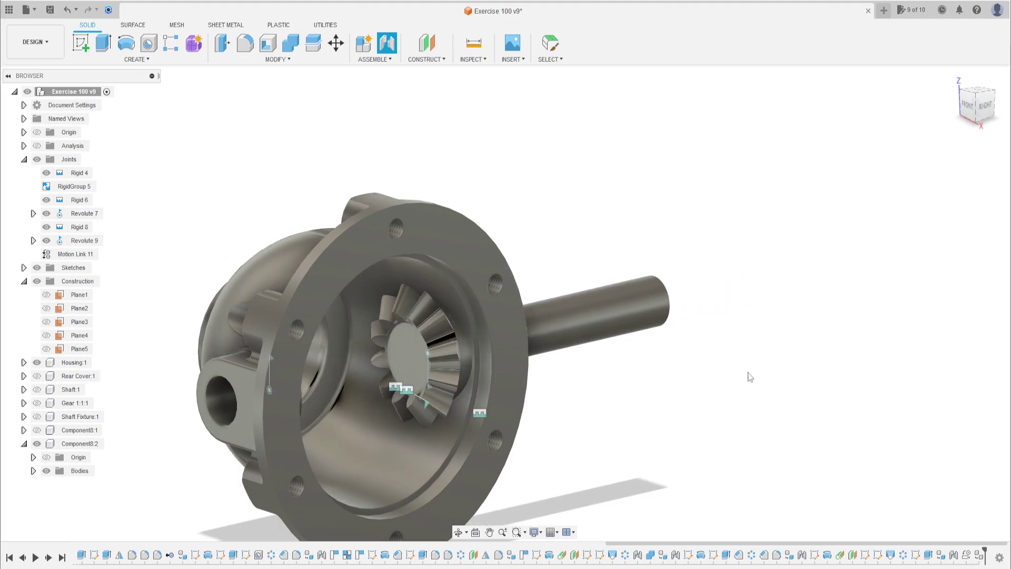
Step: Show the Component8:1 and Gear 1:1:1 components and hide the Housing to expose the three bevel gears
middle_click_drag(749, 375, 227, 349, "shift")
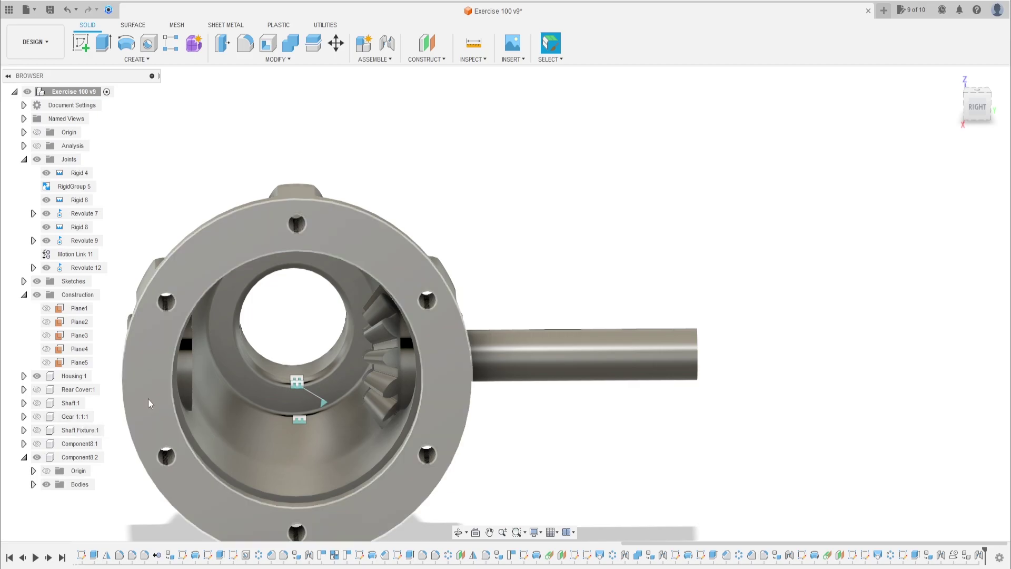
left_click(37, 444)
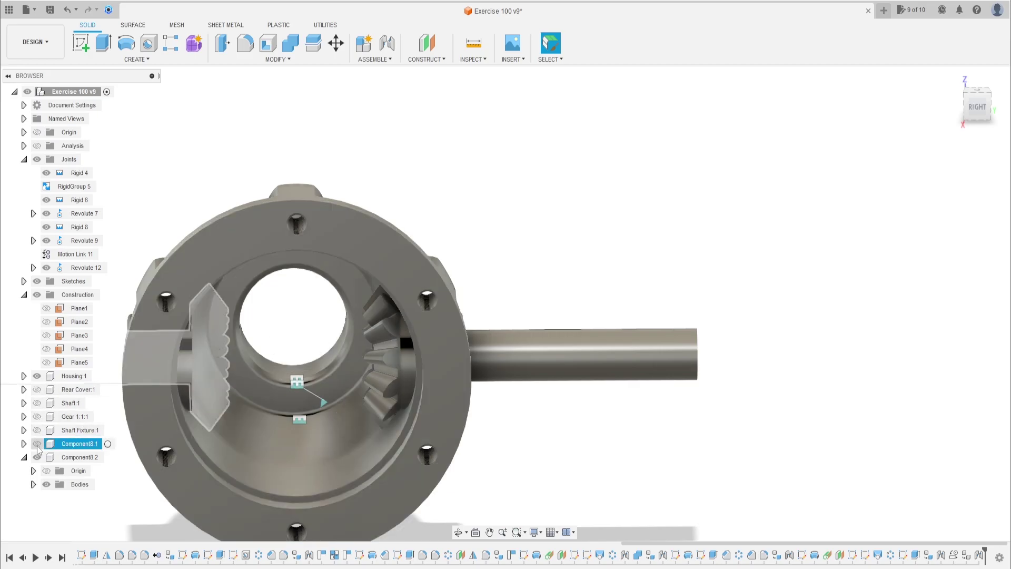
left_click(37, 417)
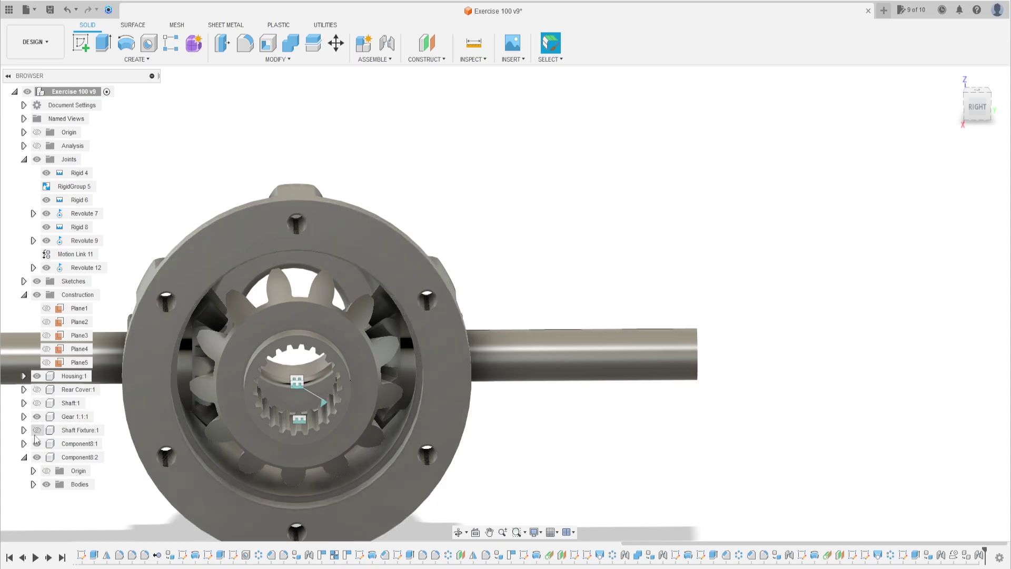
left_click(37, 376)
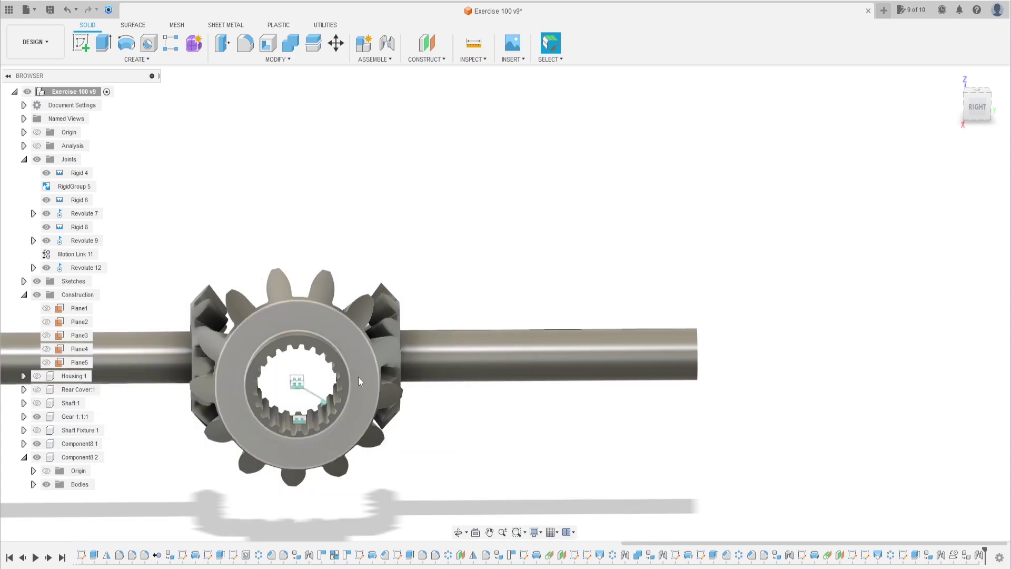
Step: Animate the joint relationships of Revolute 9 to check which bevel gears turn together
middle_click_drag(359, 382, 332, 402, "shift")
scroll(337, 397, "up", 2)
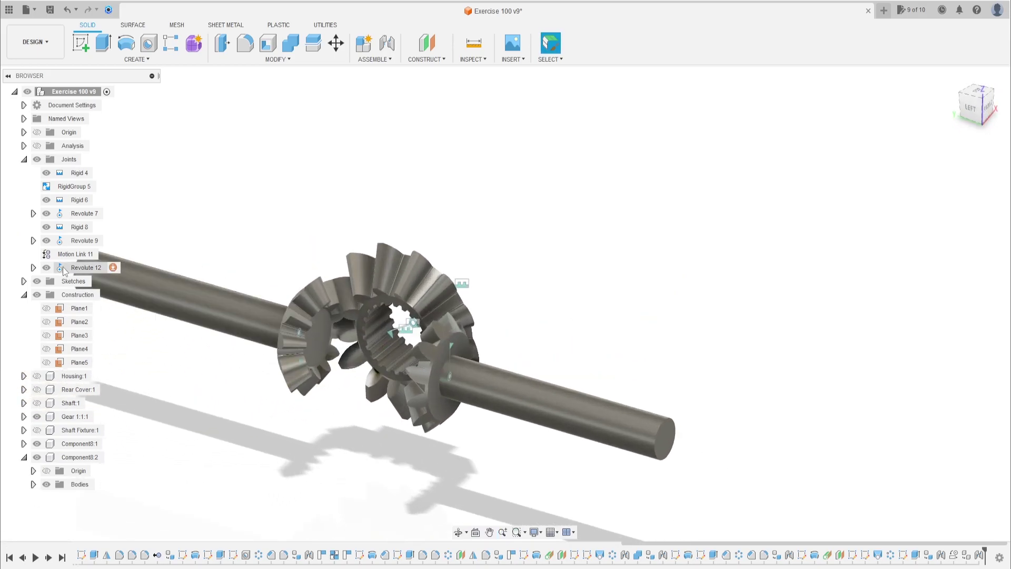
right_click(75, 240)
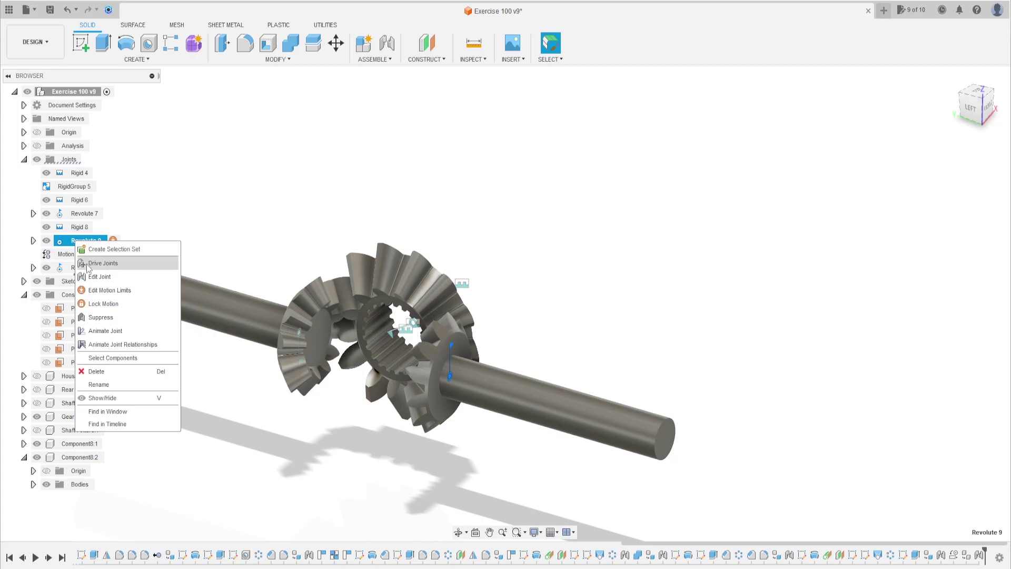
left_click(106, 345)
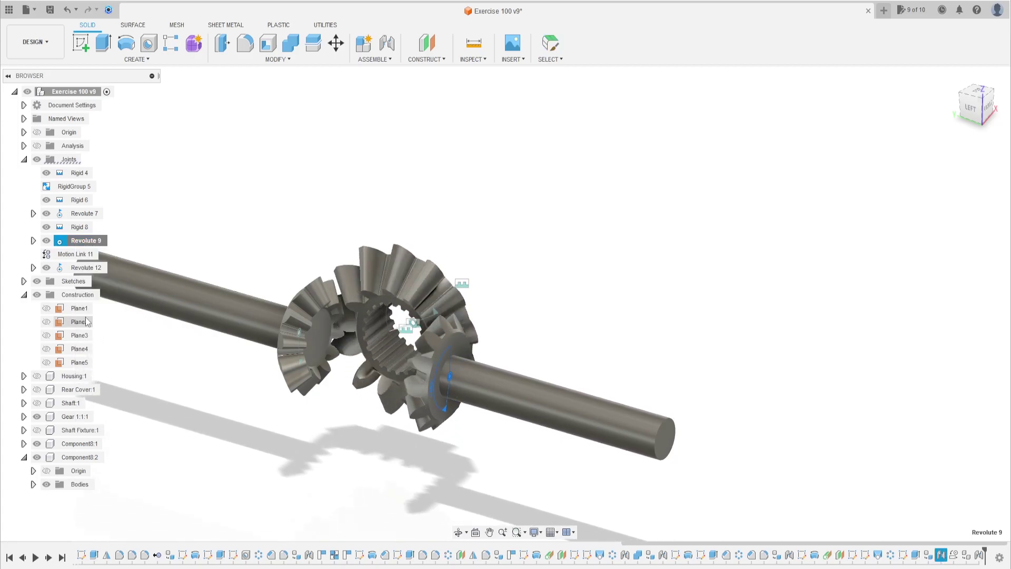
left_click(233, 215)
key("Escape")
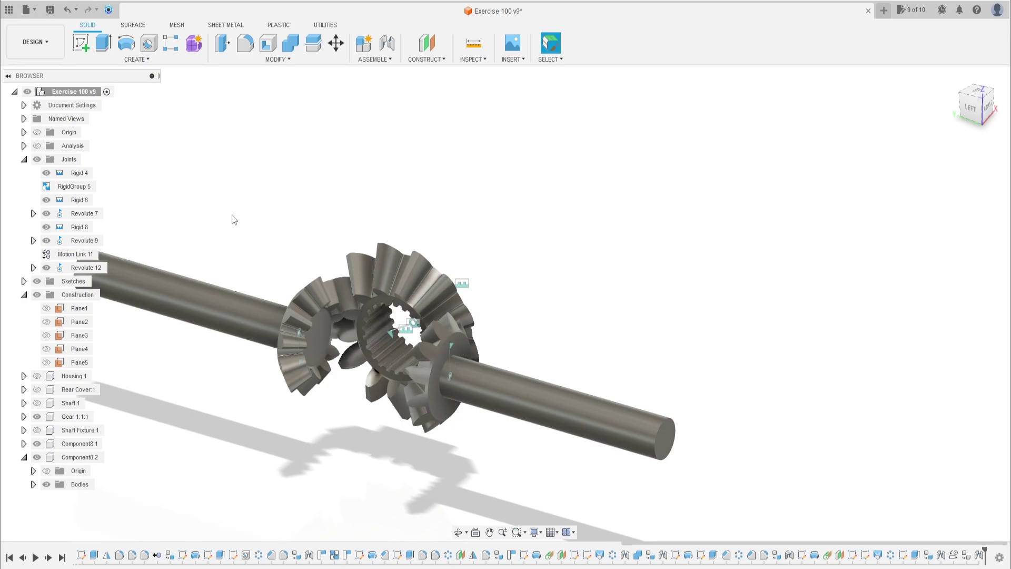
Step: Create a motion link between Revolute 7 and Revolute 12 with angles of 332.30 deg and -360 deg
left_click(375, 59)
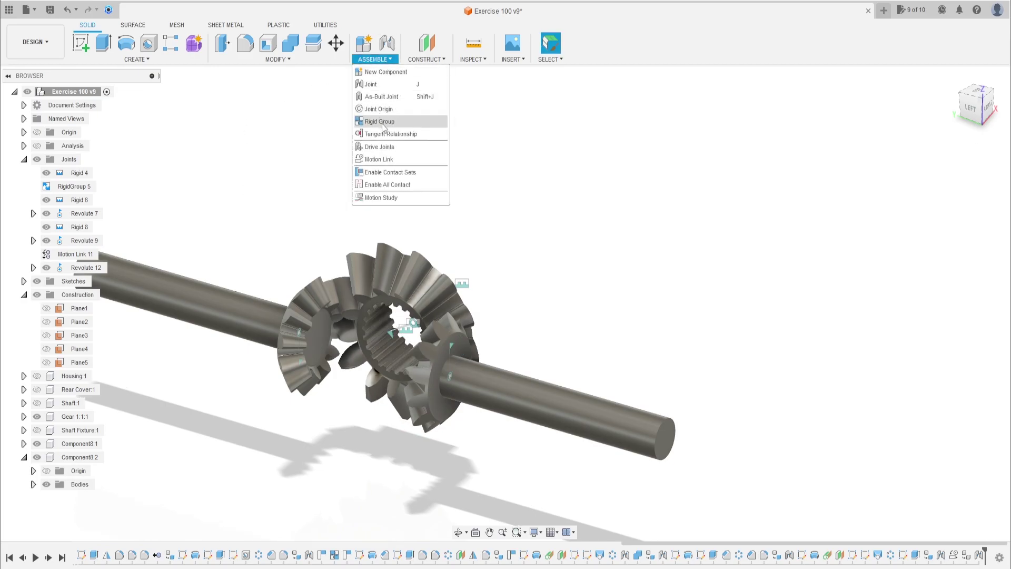
left_click(393, 161)
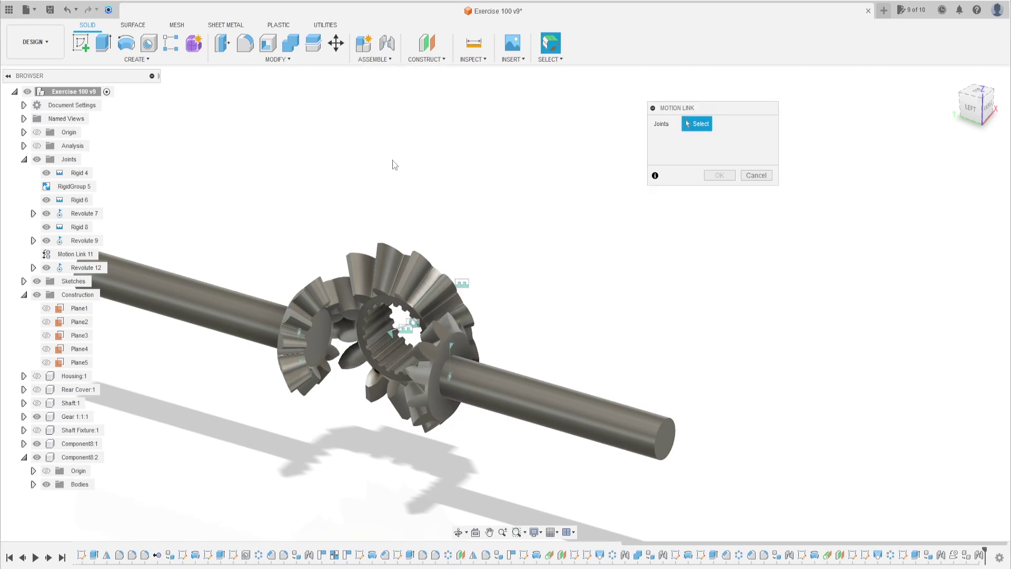
scroll(445, 329, "up", 3)
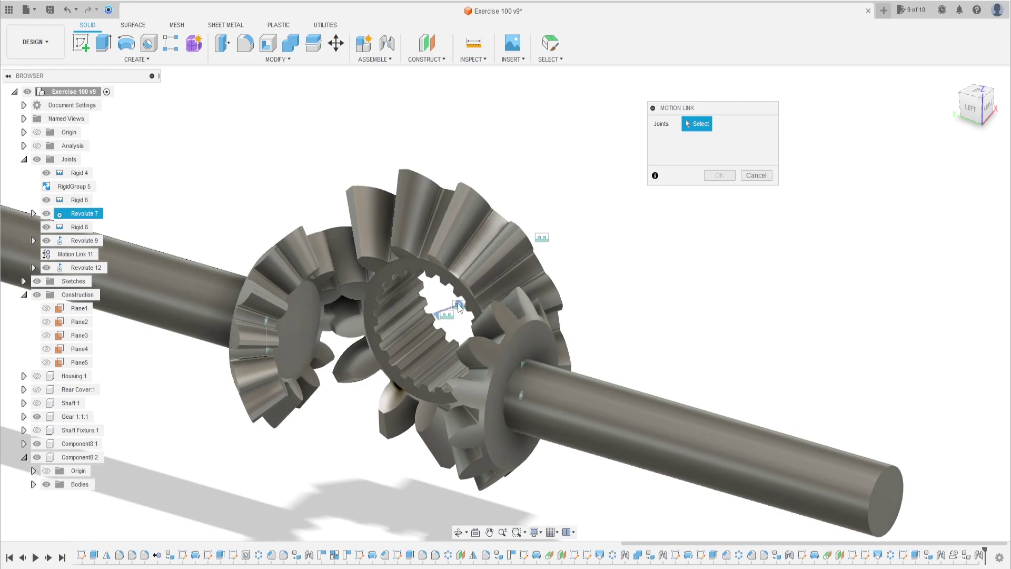
left_click(84, 213)
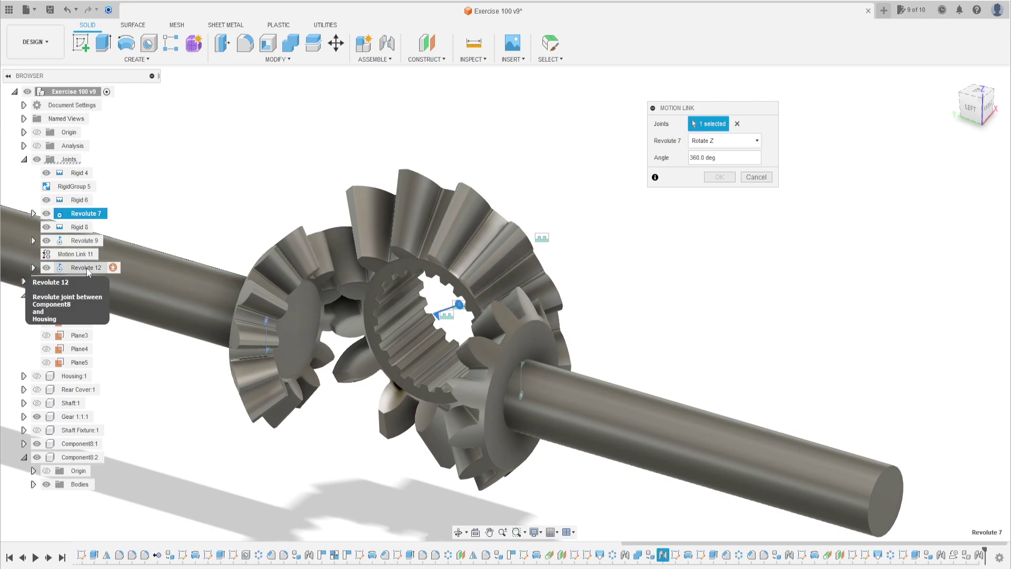
left_click(87, 268)
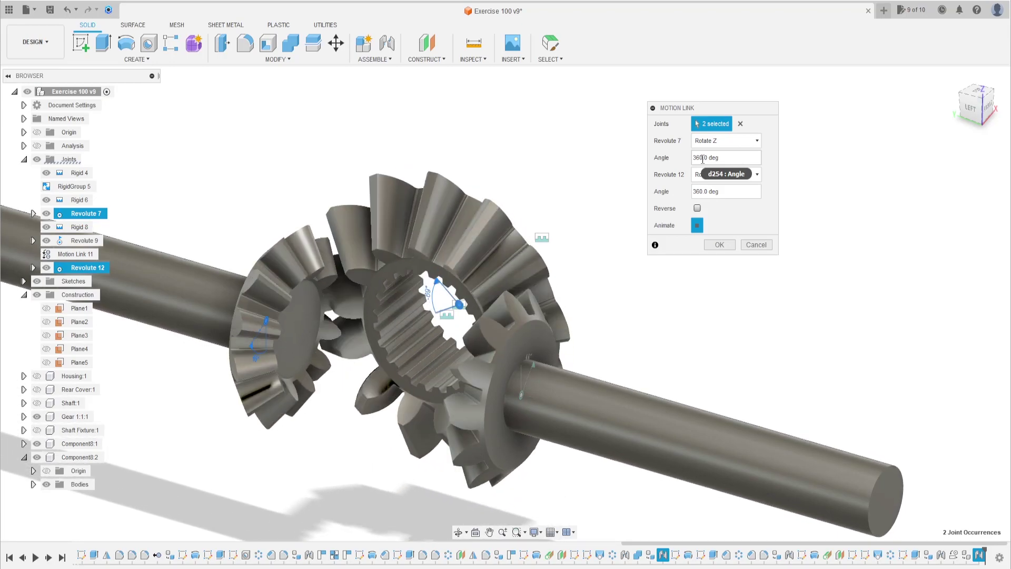
left_click_drag(699, 157, 687, 162)
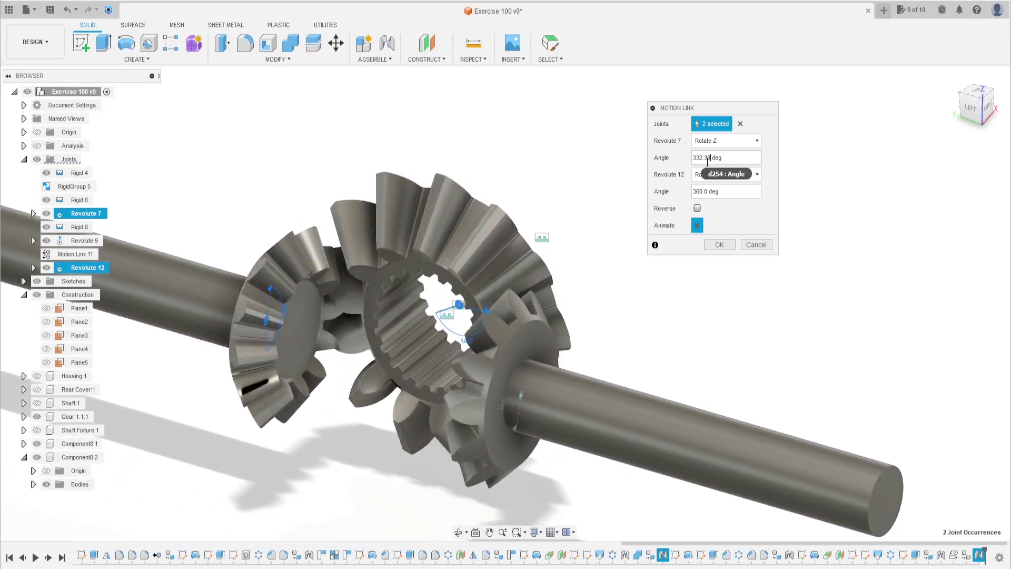
left_click(694, 192)
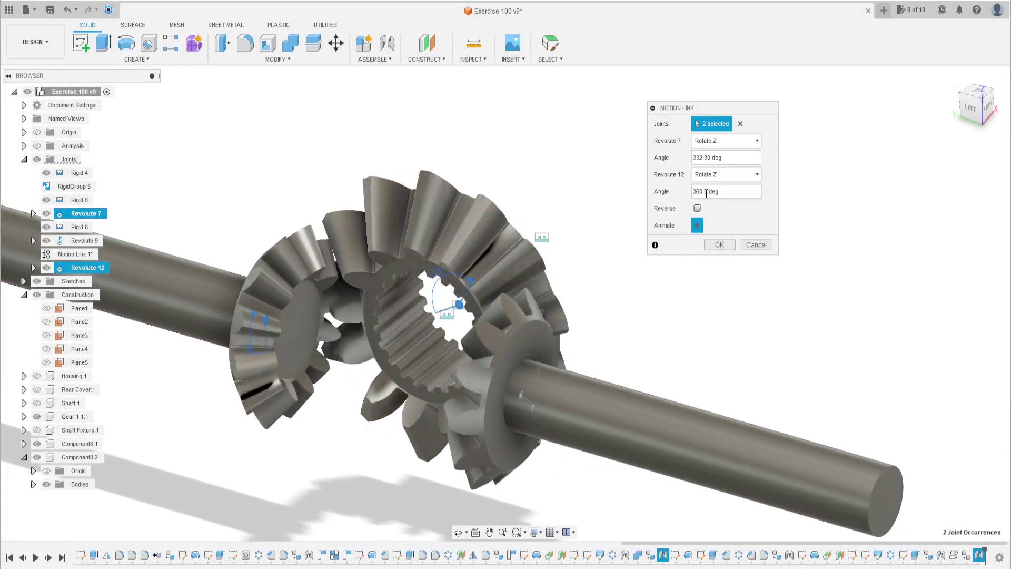
type("-")
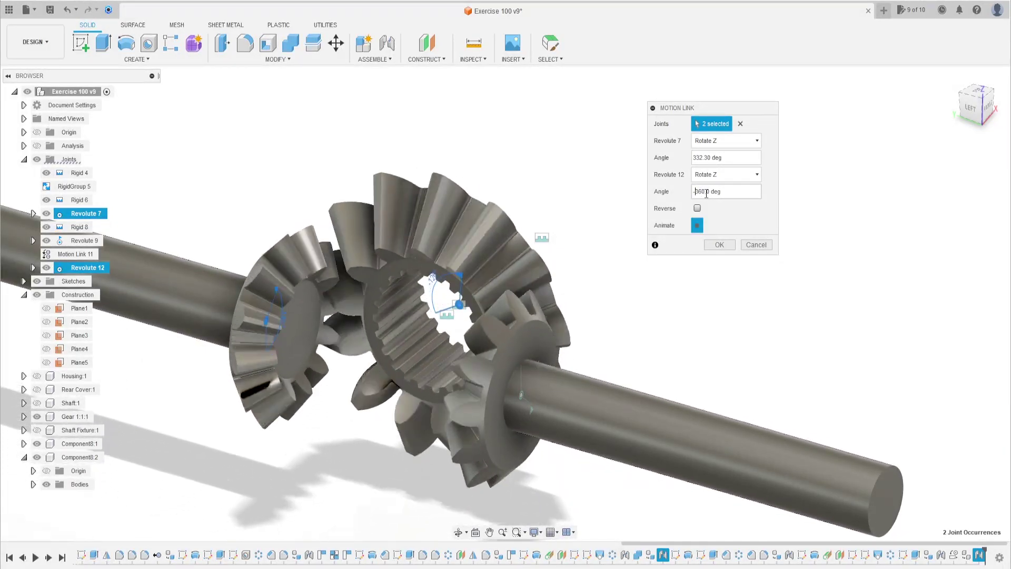
left_click(697, 191)
type("-")
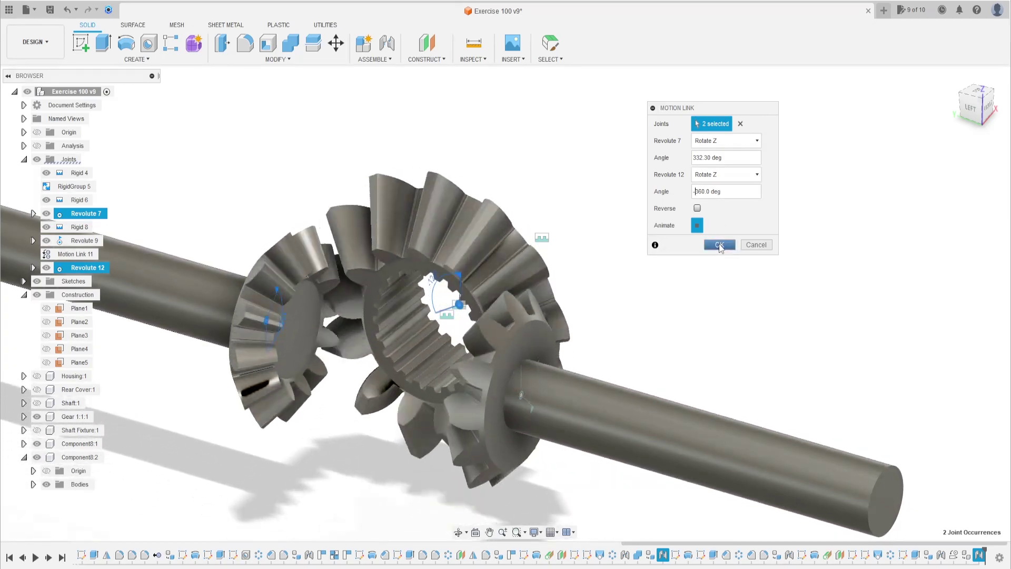
left_click(719, 245)
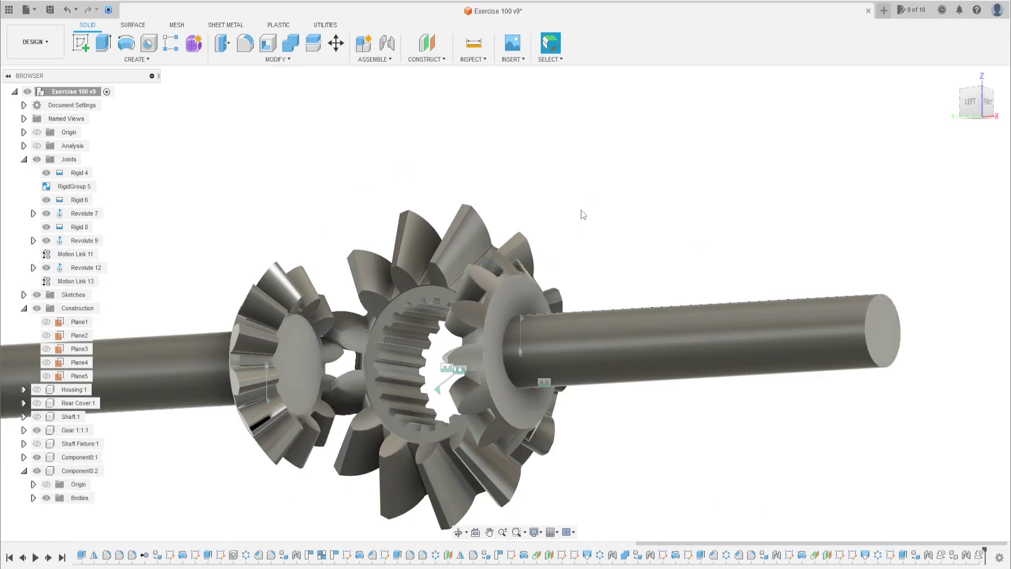
Step: Edit the Revolute 12 joint, setting its angle to 80 deg and testing a 1 mm Z offset for the tooth mesh
middle_click_drag(583, 213, 564, 228, "shift")
scroll(322, 326, "up", 3)
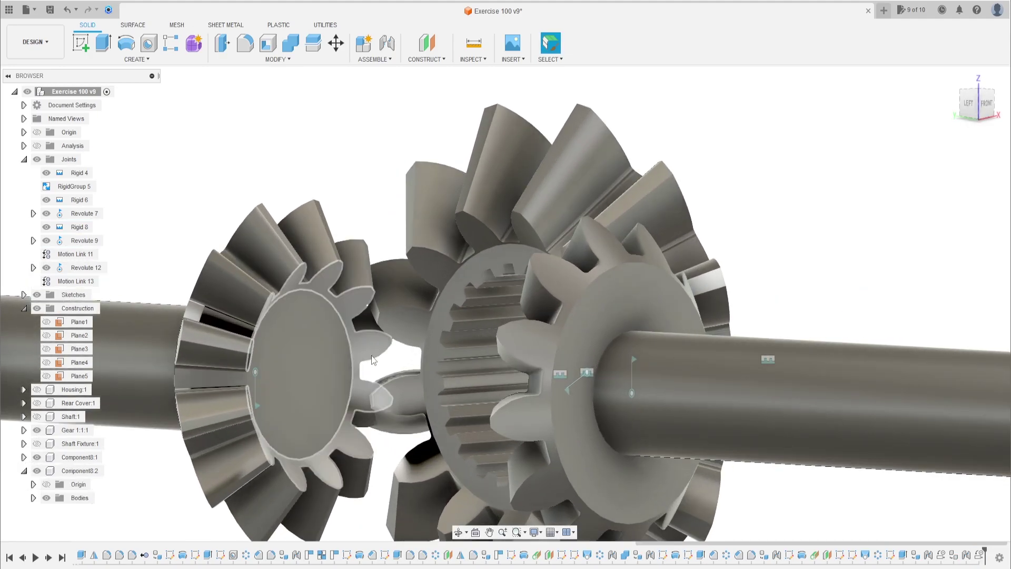
right_click(83, 271)
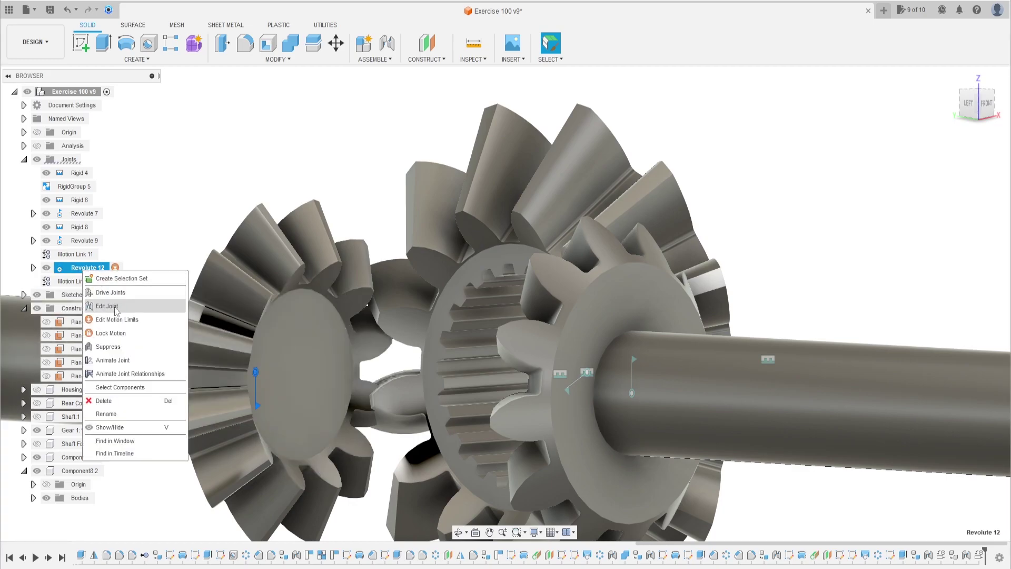
left_click(117, 310)
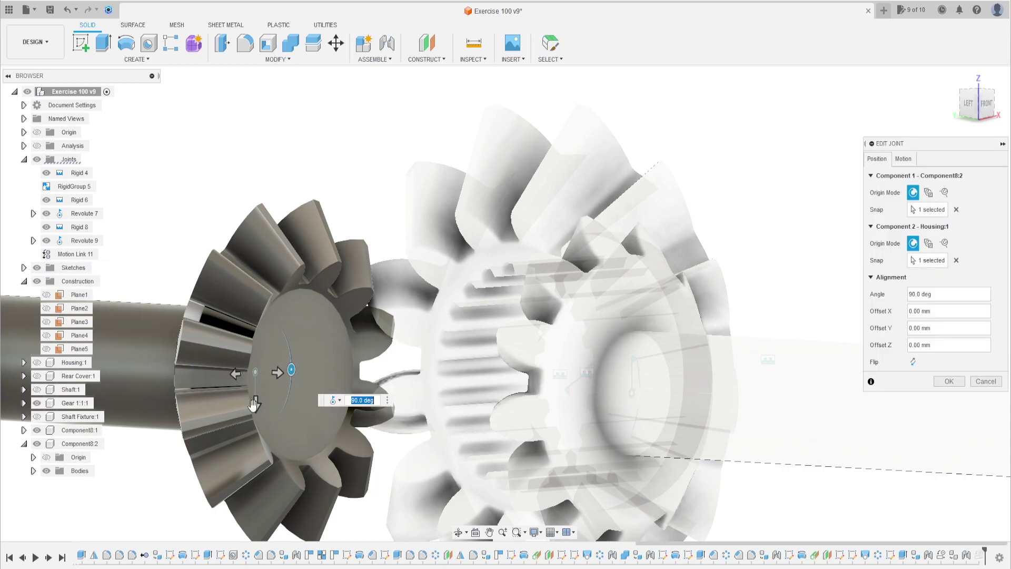
left_click_drag(292, 368, 291, 380)
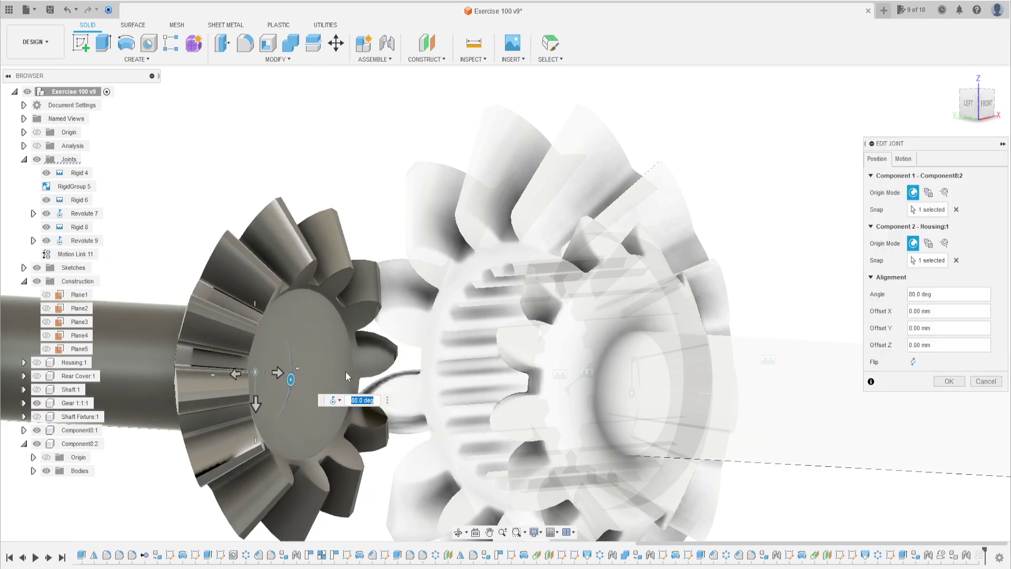
middle_click_drag(346, 375, 403, 364, "shift")
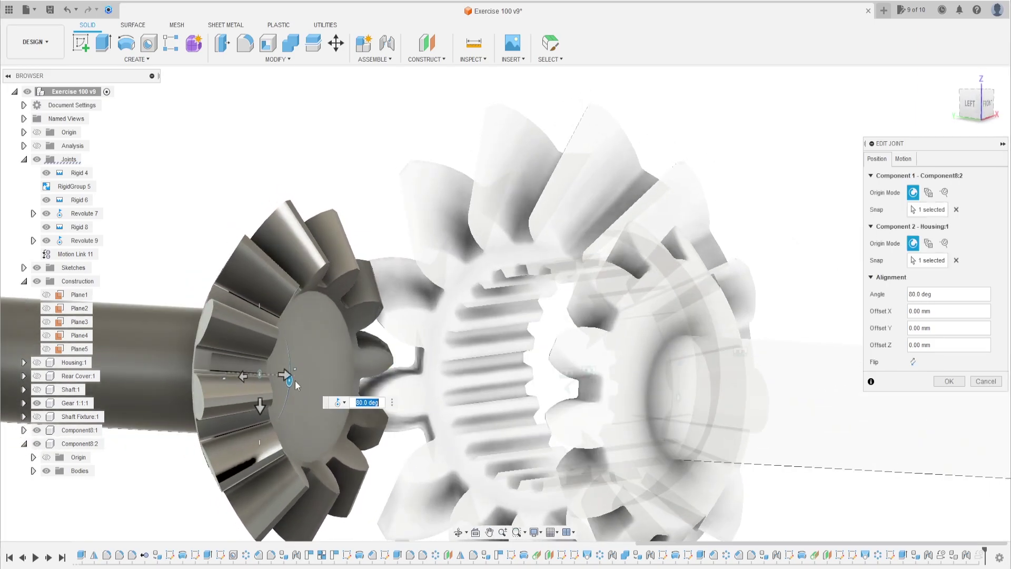
left_click_drag(282, 374, 292, 375)
middle_click_drag(293, 375, 300, 382, "shift")
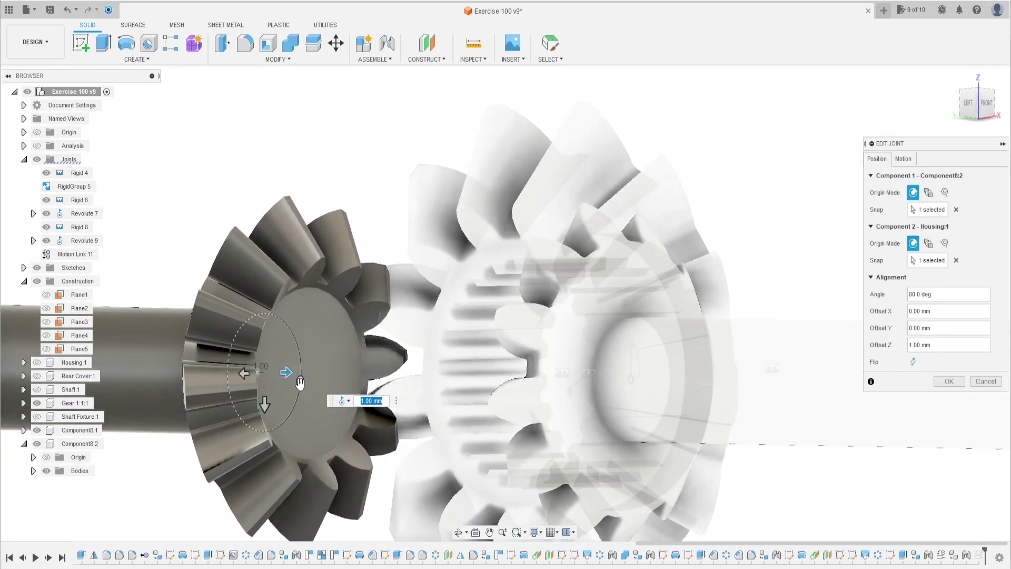
left_click_drag(286, 372, 280, 373)
left_click(940, 384)
Step: Animate the joint relationships of Revolute 9 again and examine all three meshing bevel gears from both sides
scroll(688, 410, "down", 3)
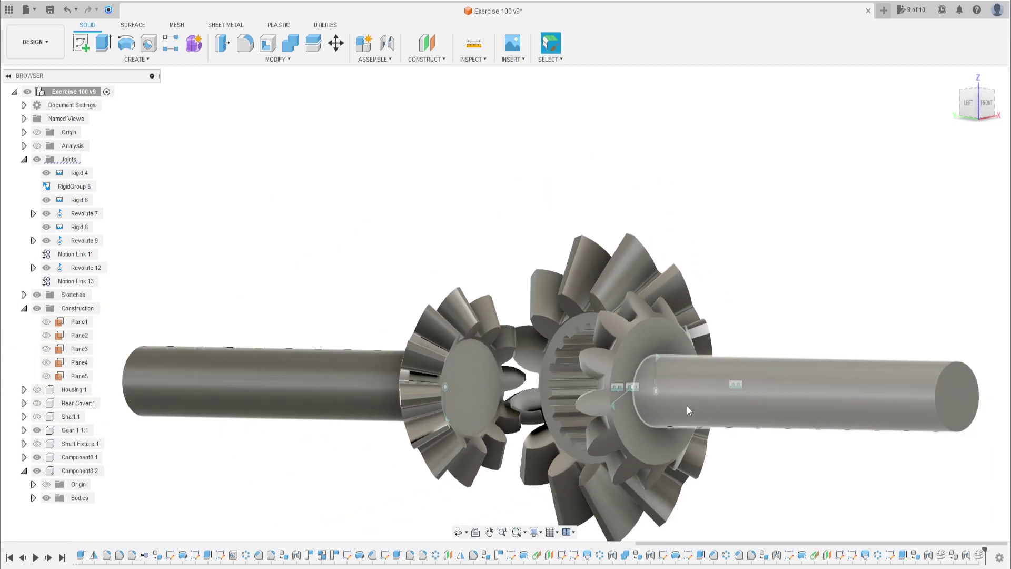
middle_click_drag(714, 324, 471, 377, "shift")
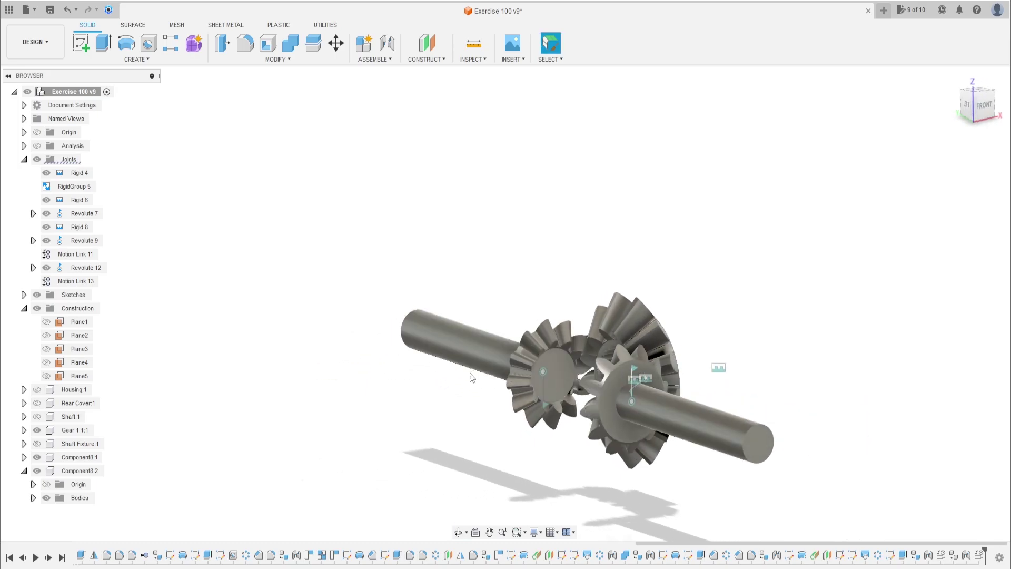
right_click(81, 241)
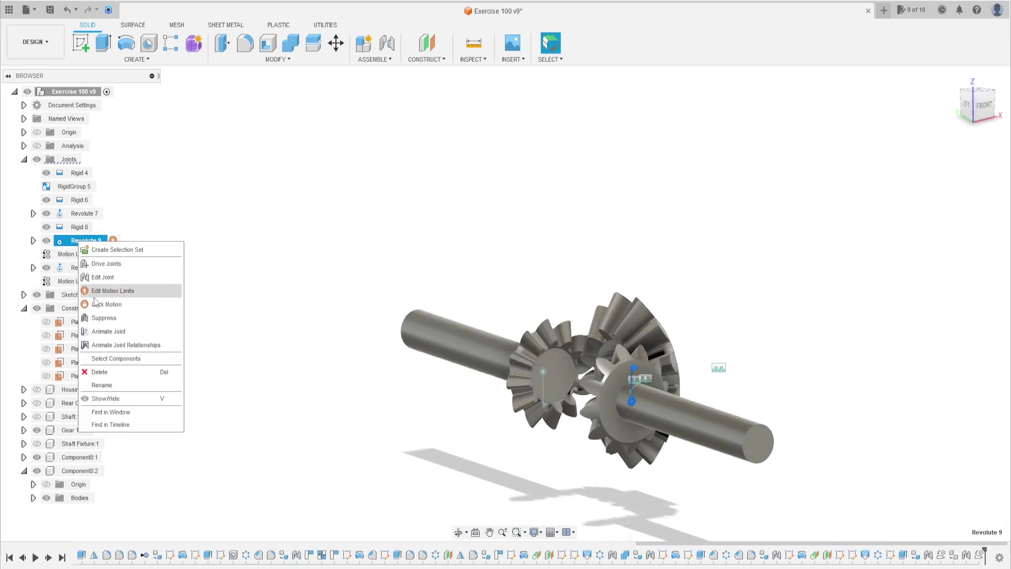
left_click(111, 349)
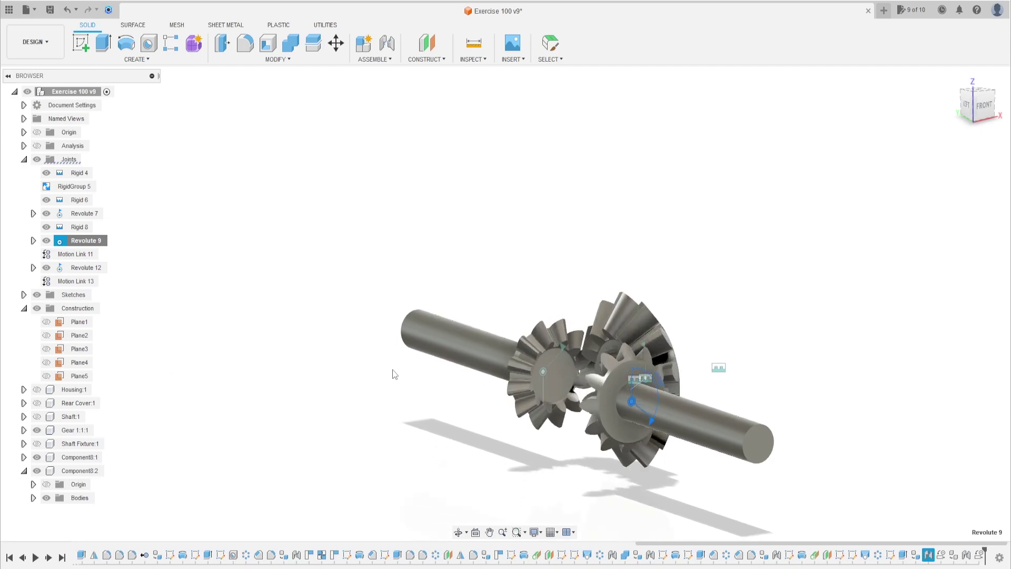
middle_click_drag(395, 370, 474, 406, "shift")
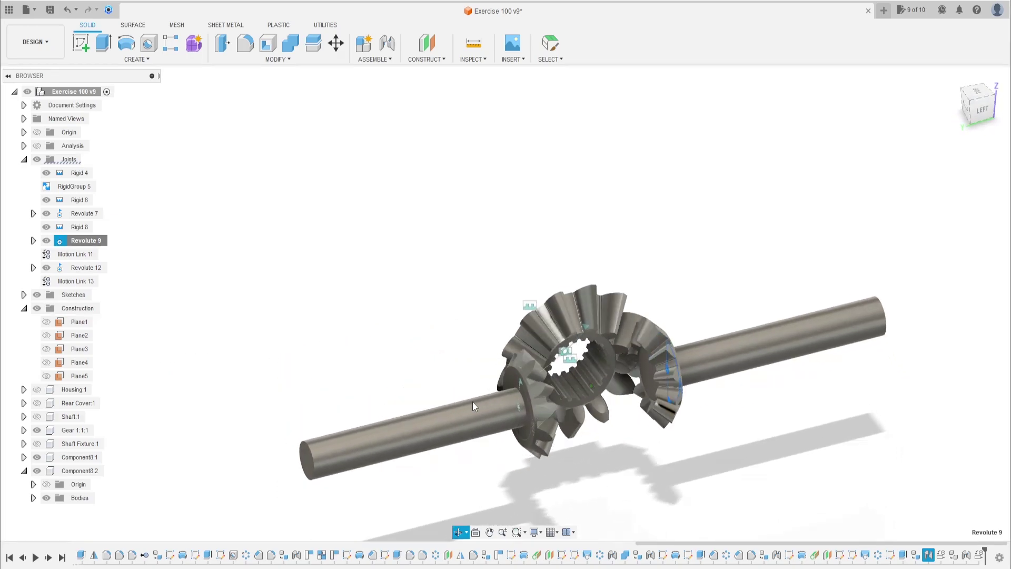
Step: Show the Rear Cover and Housing components around the gears
left_click(37, 402)
left_click(37, 390)
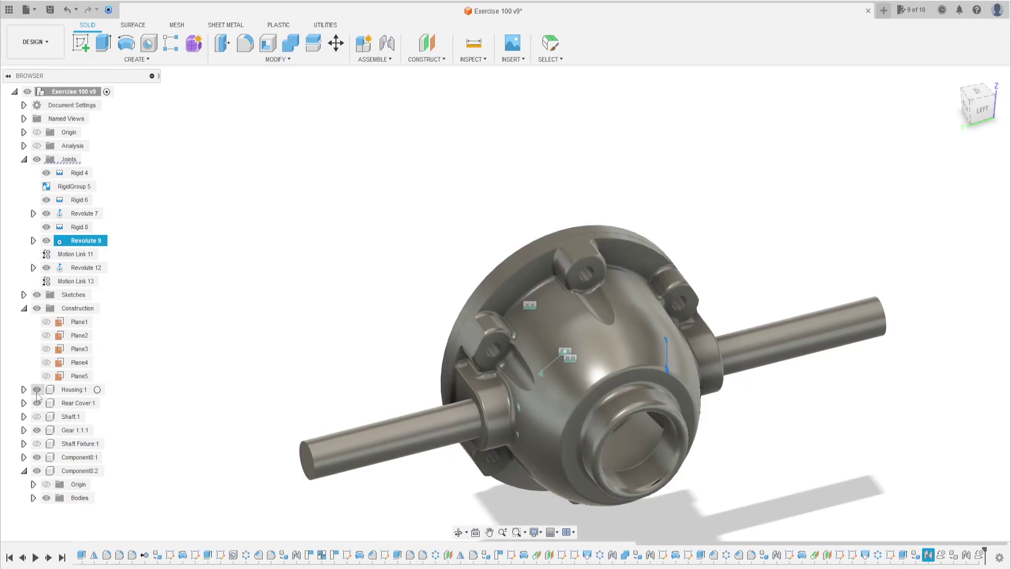
Step: Hide the Housing component and show the Shaft and Shaft Fixture components
left_click(37, 390)
left_click(36, 416)
left_click(37, 443)
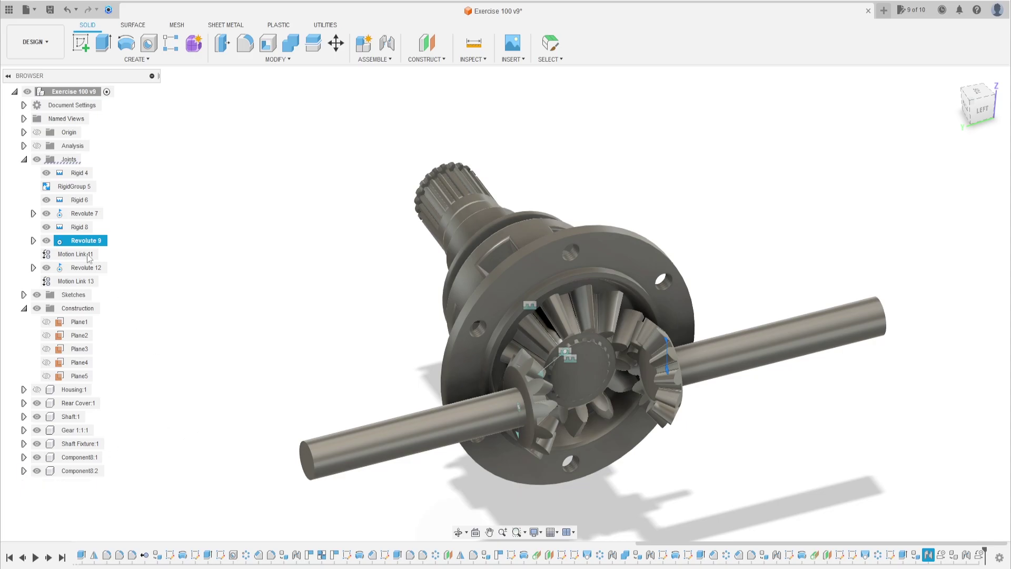
Step: Animate the joint relationships of Revolute 7 and stop the animation
double_click(81, 241)
left_click(78, 213)
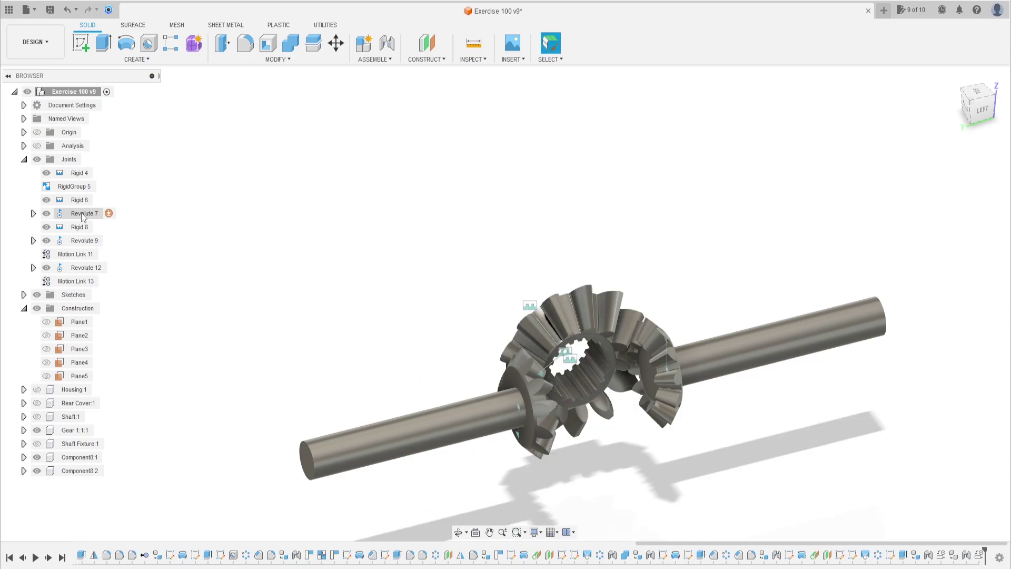
right_click(83, 215)
left_click(116, 329)
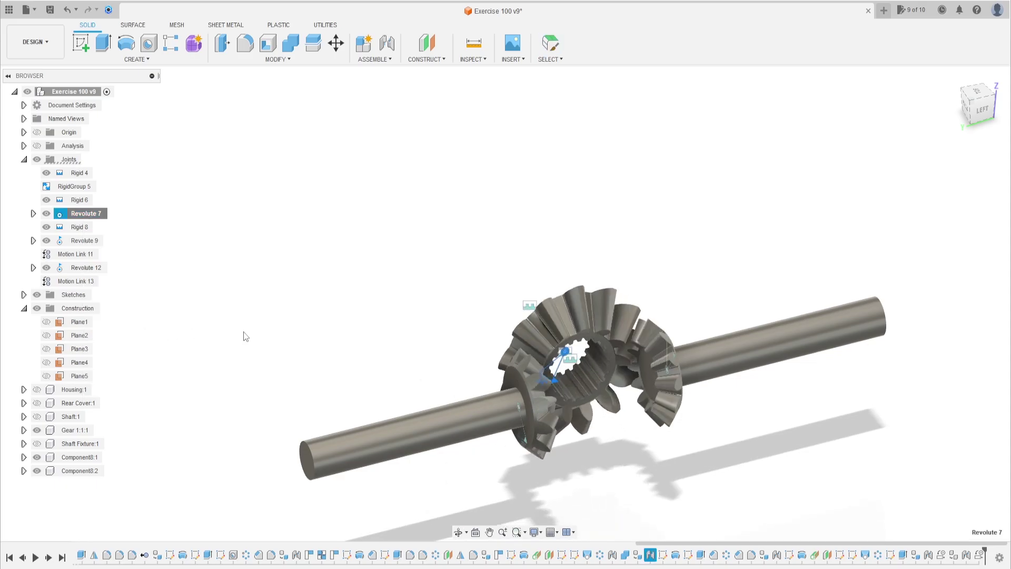
key("Escape")
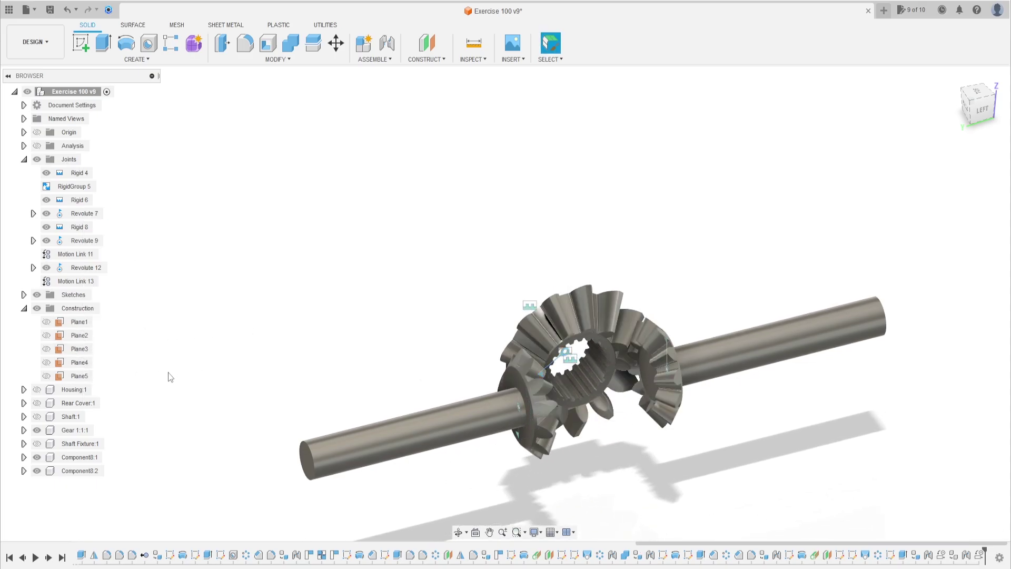
Step: Show the Rear Cover, Shaft and Shaft Fixture components again around the gears
left_click(37, 403)
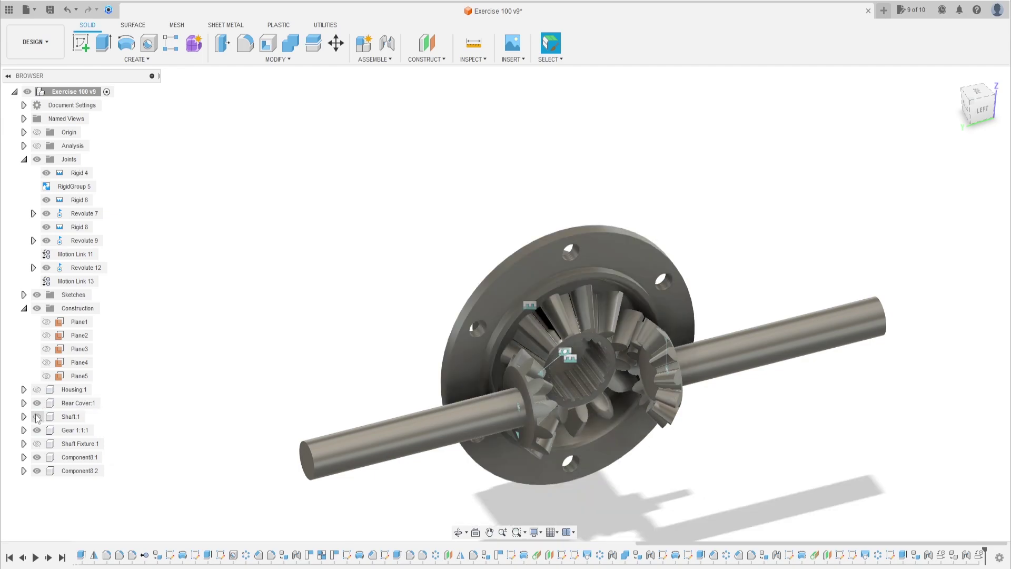
left_click(37, 417)
left_click(37, 444)
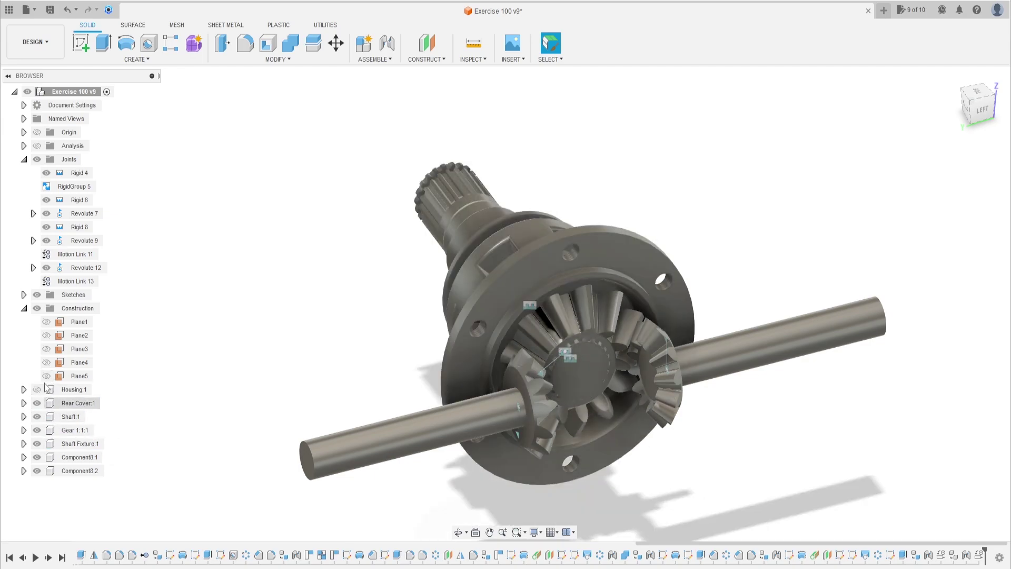
Step: Animate the joint relationships of Revolute 7 with the shaft parts shown and examine how the Shaft Fixture moves against the Rear Cover
right_click(82, 213)
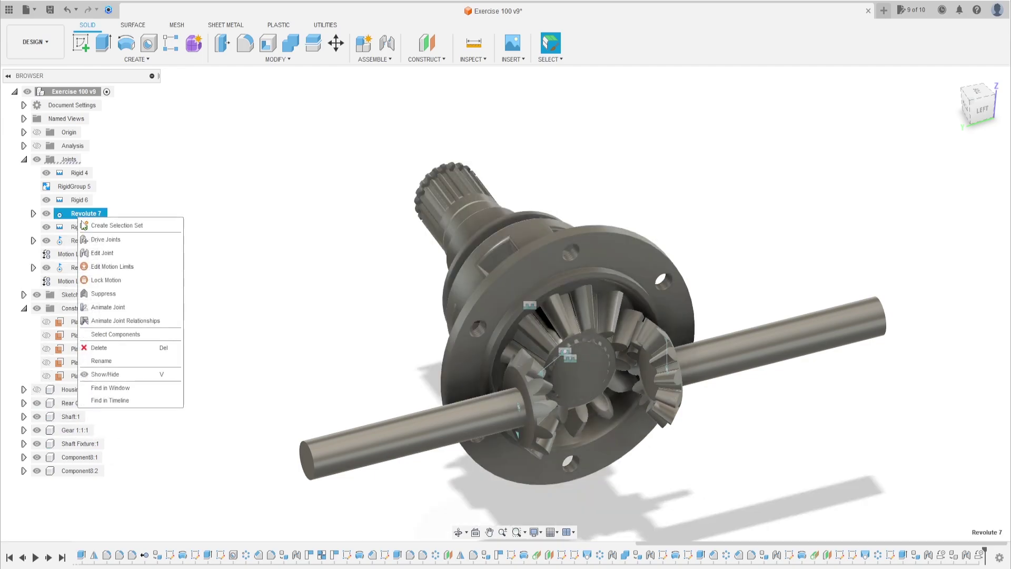
left_click(106, 321)
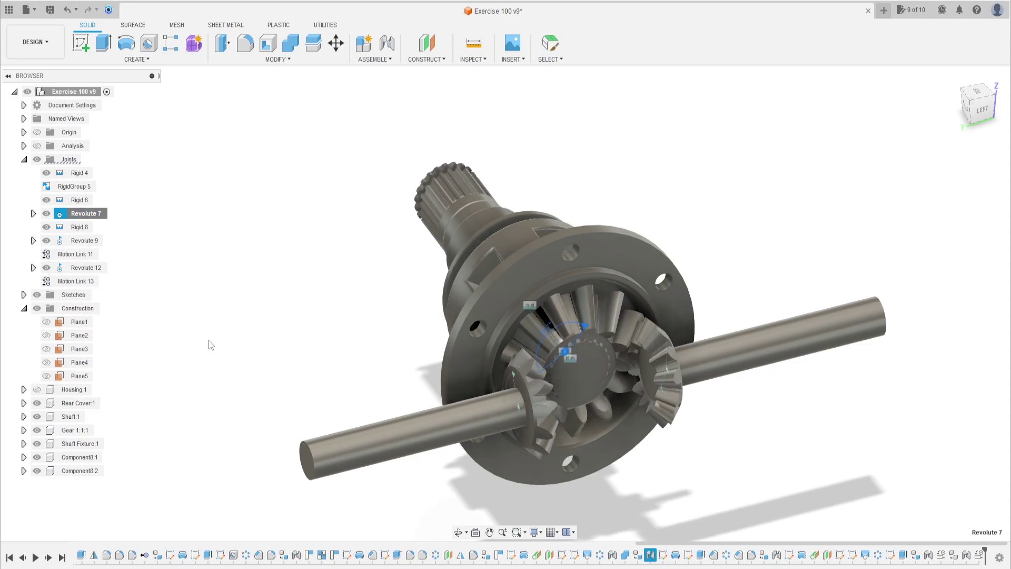
middle_click_drag(209, 340, 300, 331, "shift")
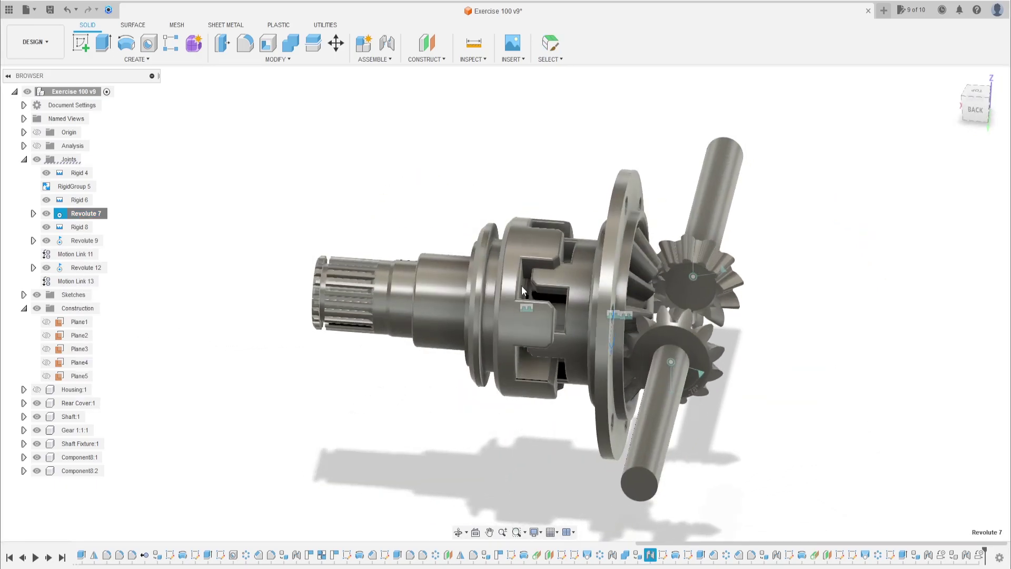
middle_click_drag(523, 291, 421, 334, "shift")
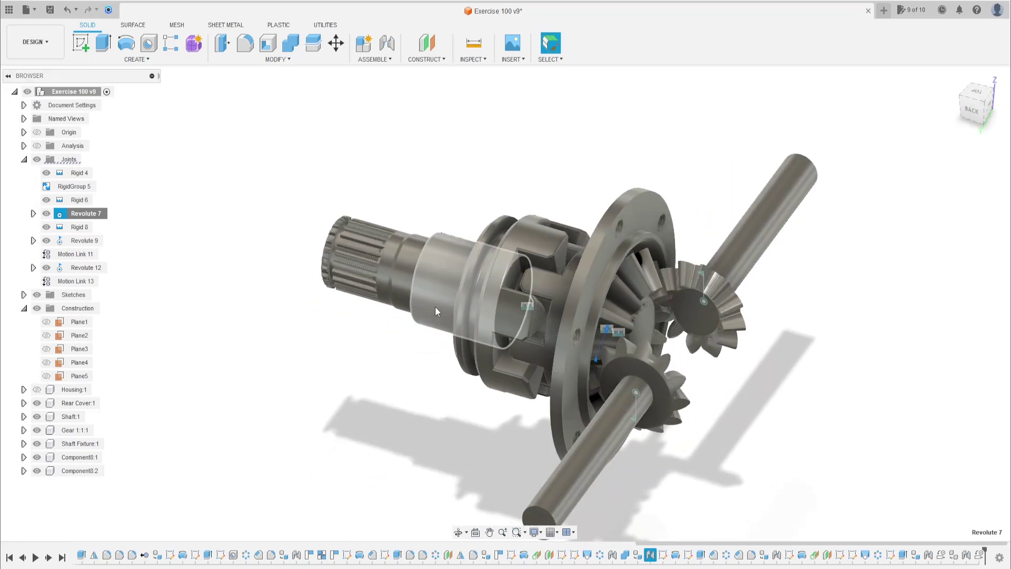
middle_click_drag(436, 307, 498, 292, "shift")
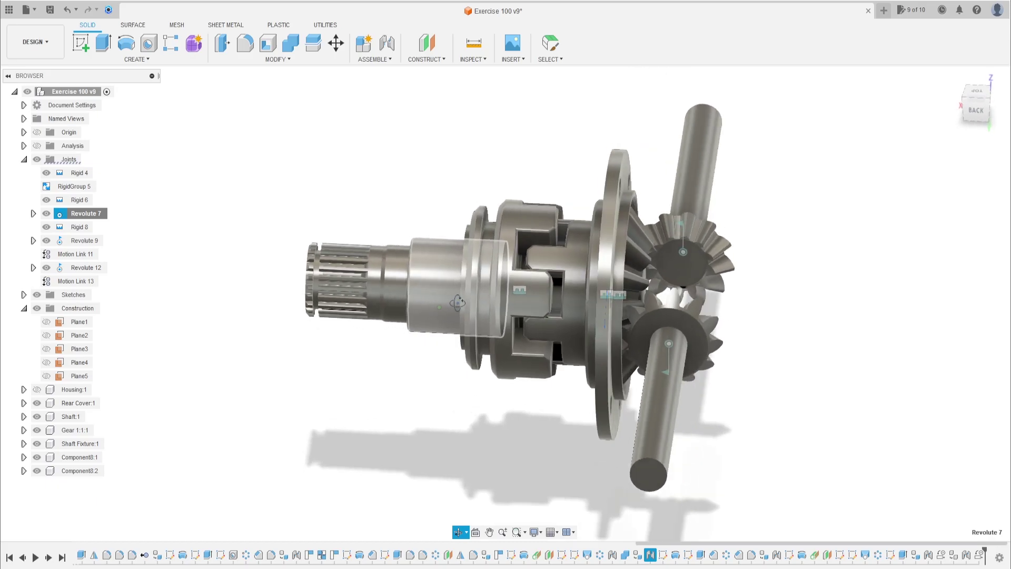
Step: Check the Rigid 6 and Rigid 8 joints and hide Gear 1:1, the Shaft Fixture and both shafted bevel gears
left_click(78, 201)
left_click(76, 227)
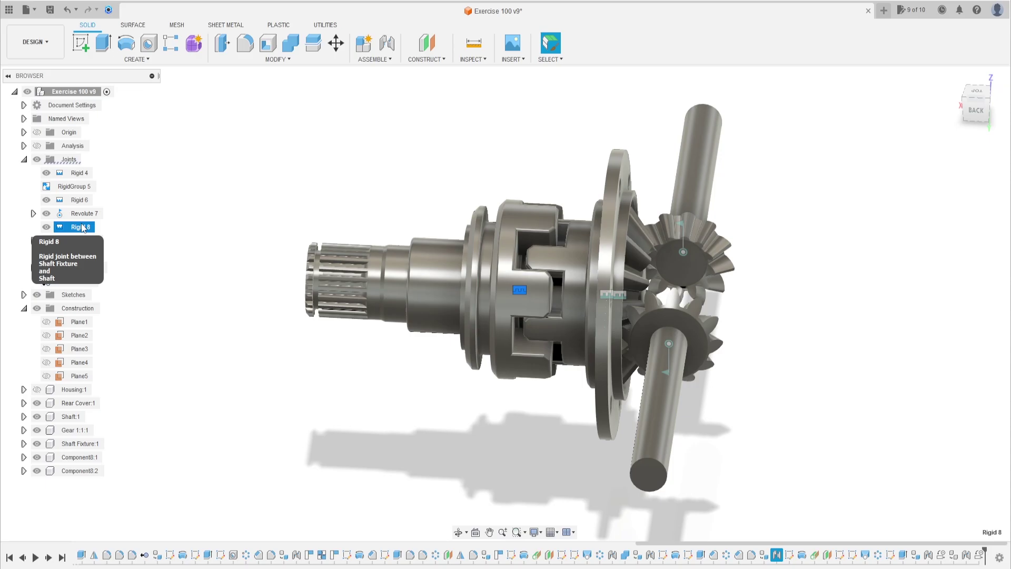
left_click(37, 430)
left_click(37, 444)
left_click(37, 457)
left_click(37, 471)
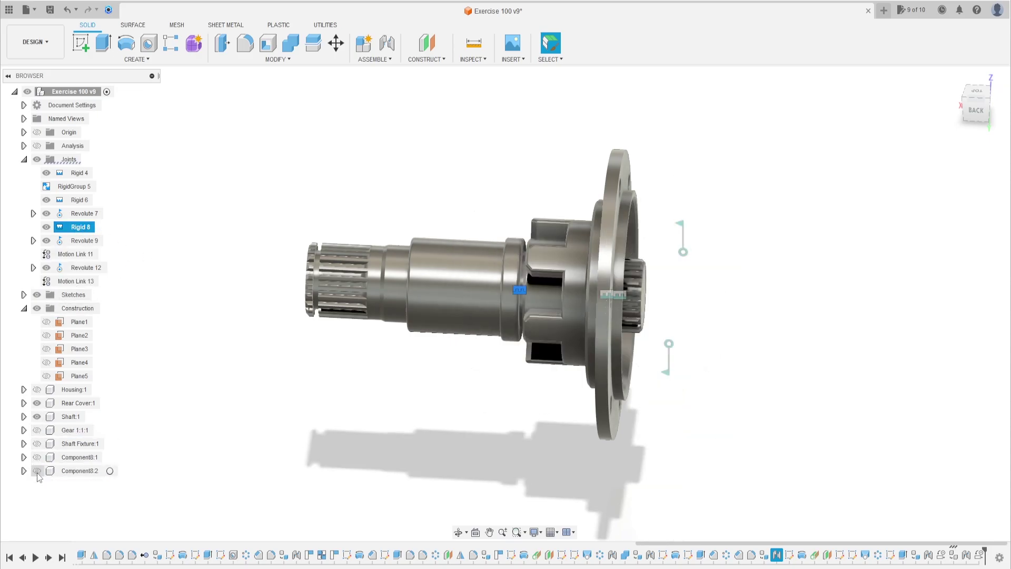
Step: Delete the Rigid 8 joint between the Shaft Fixture and the Shaft, and show the Shaft Fixture
middle_click_drag(346, 336, 361, 314, "shift")
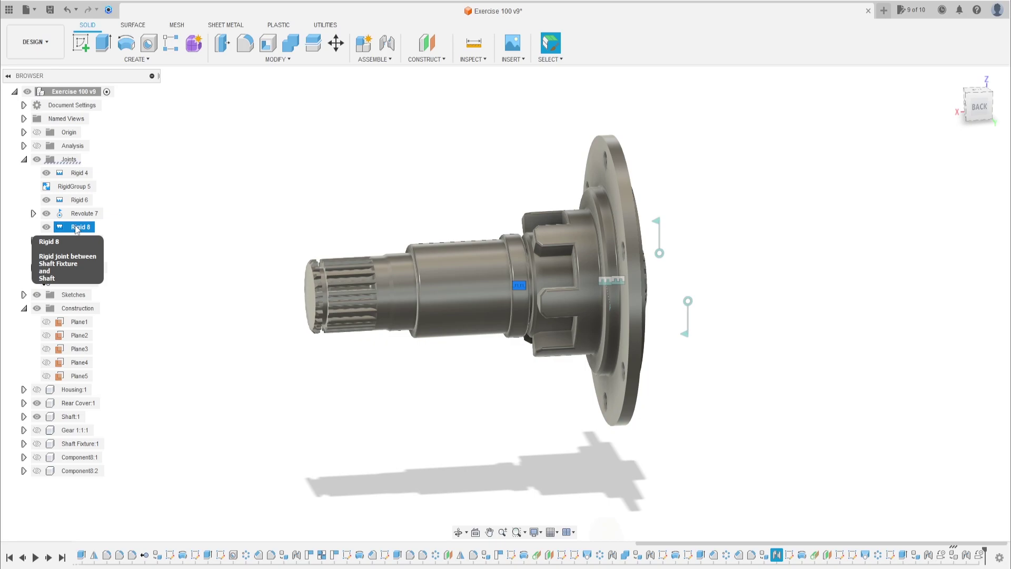
key("Delete")
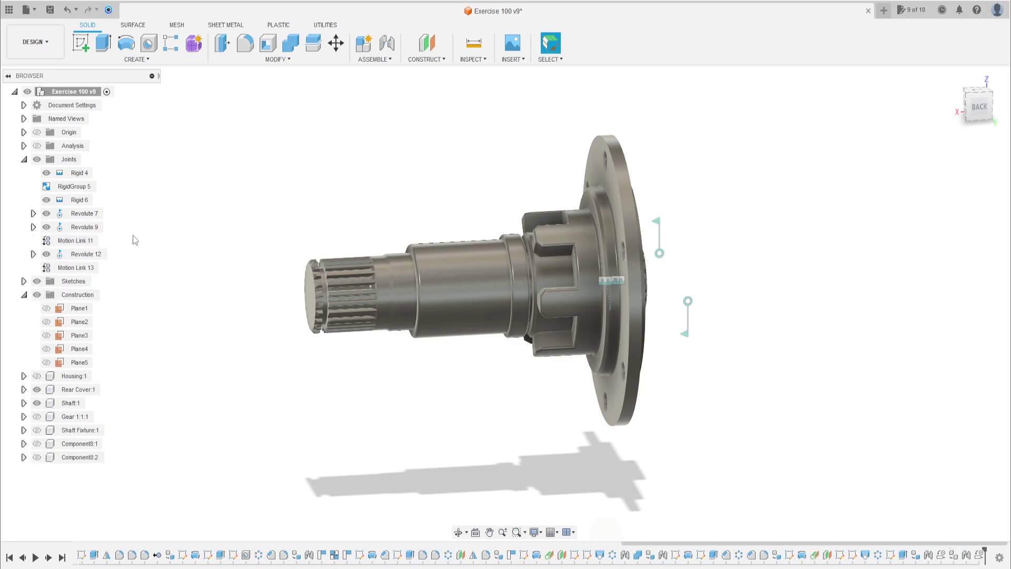
left_click(68, 416)
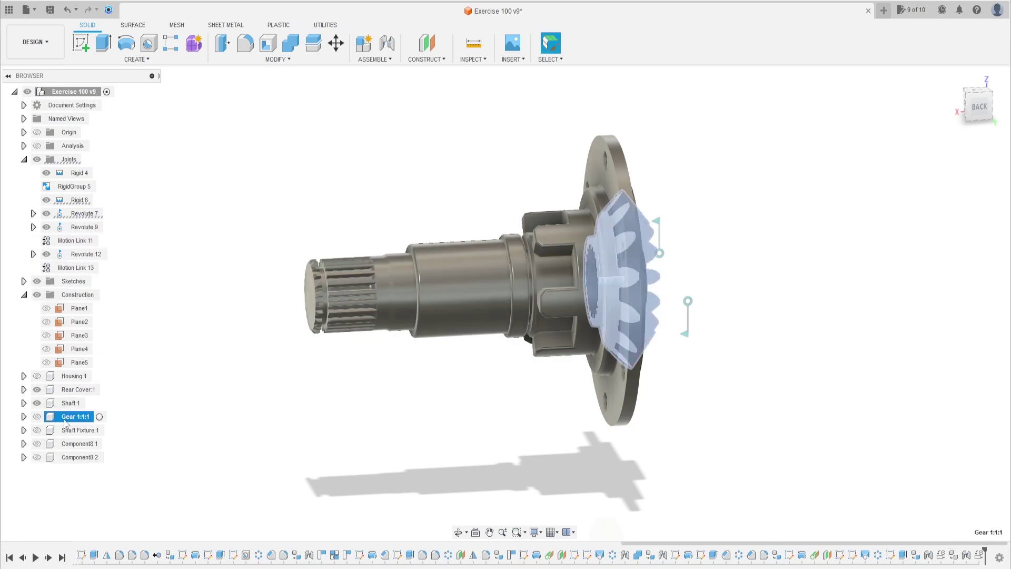
left_click(36, 431, "ctrl")
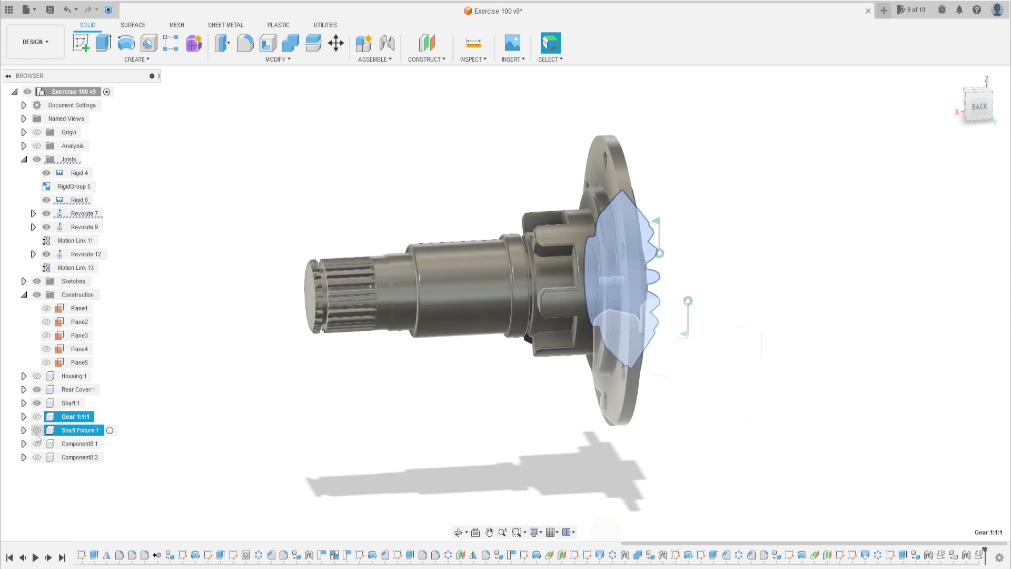
left_click(36, 431)
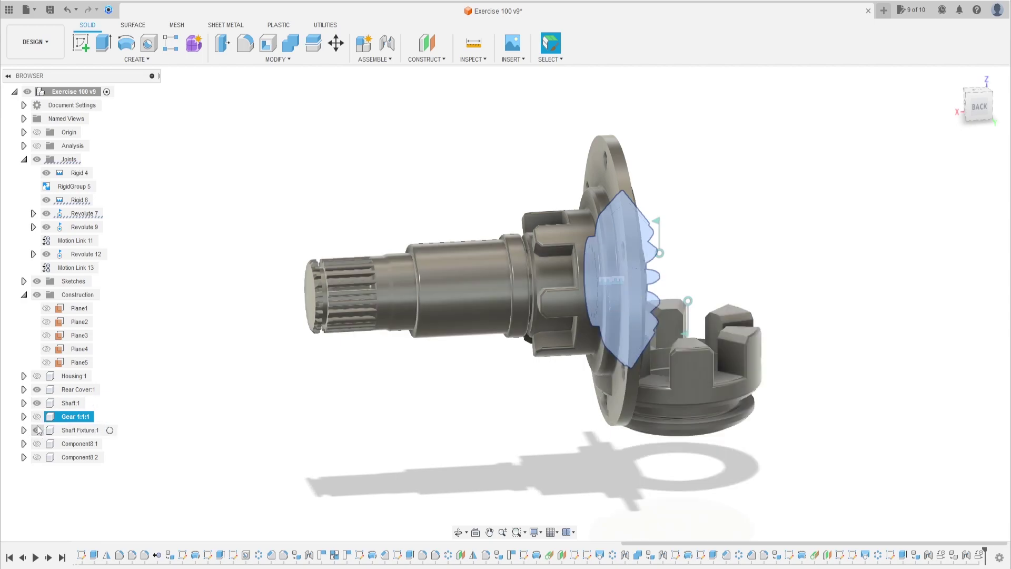
left_click(37, 390)
left_click(38, 390)
left_click(219, 435)
mouse_move(561, 404)
middle_mouse_down("shift")
mouse_move(542, 406)
mouse_move(584, 388)
mouse_move(549, 406)
middle_mouse_up("shift")
scroll(693, 374, "up", 5)
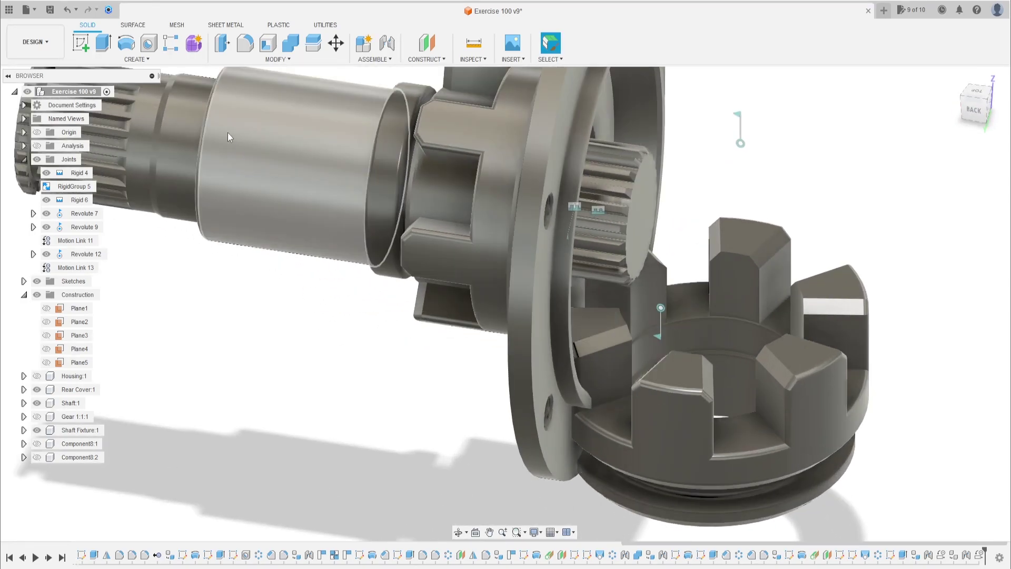
Step: Set up a Rigid joint from the Shaft Fixture's inner circular edge to the curved edge beside the Rear Cover's hub teeth
left_click(387, 43)
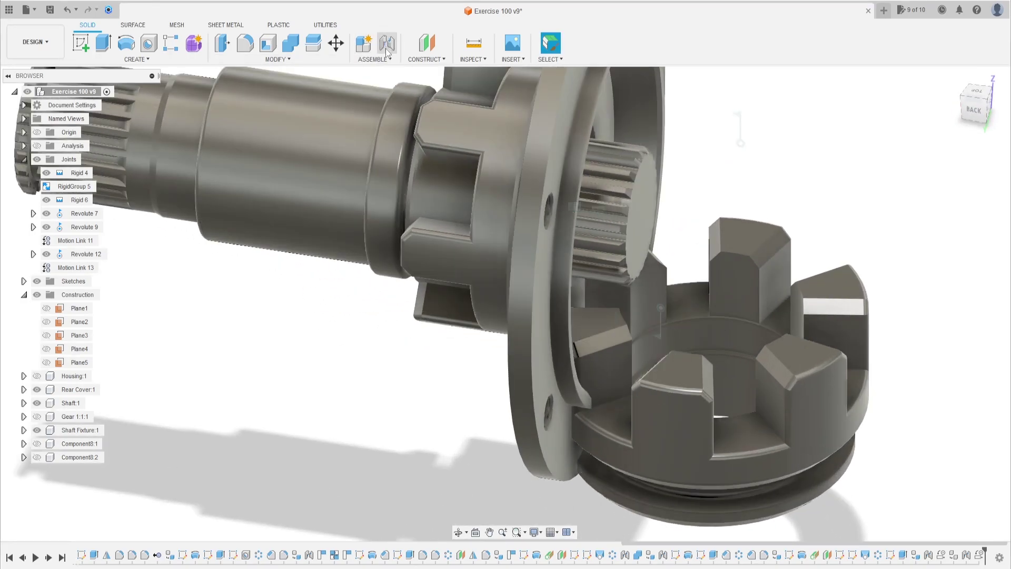
left_click(708, 318)
middle_click_drag(349, 284, 387, 279, "shift")
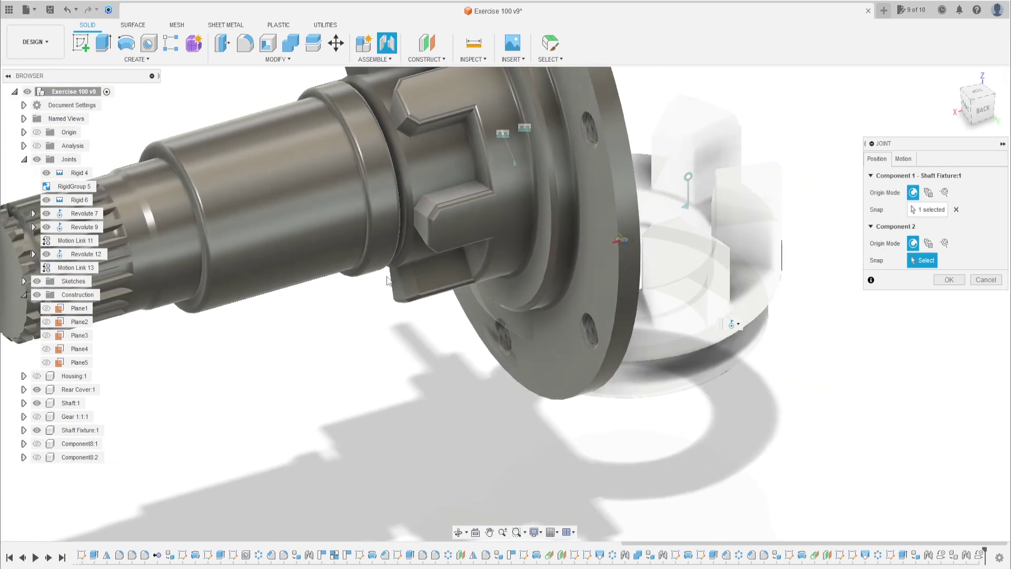
left_click(403, 163)
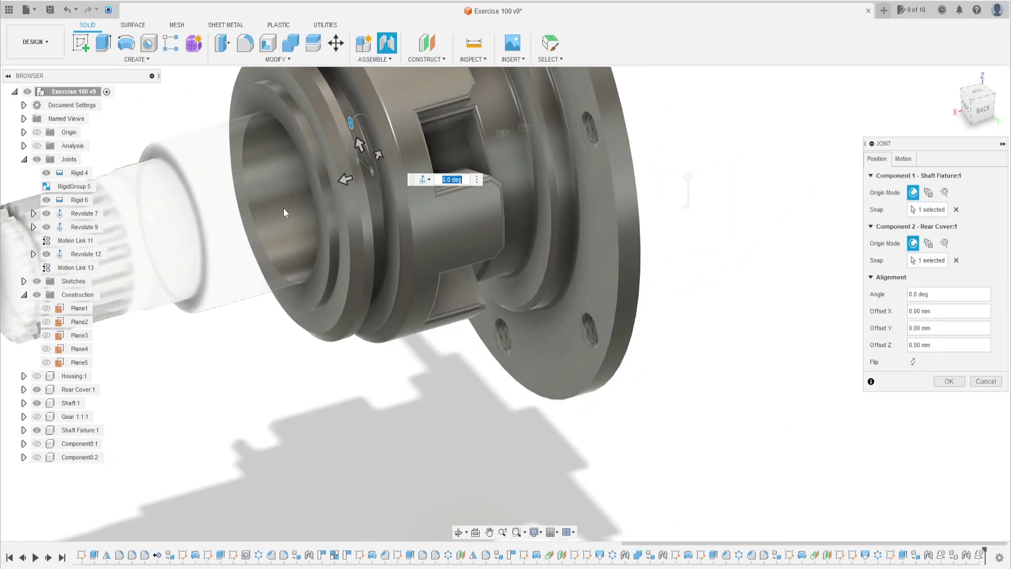
middle_click_drag(283, 208, 342, 287, "shift")
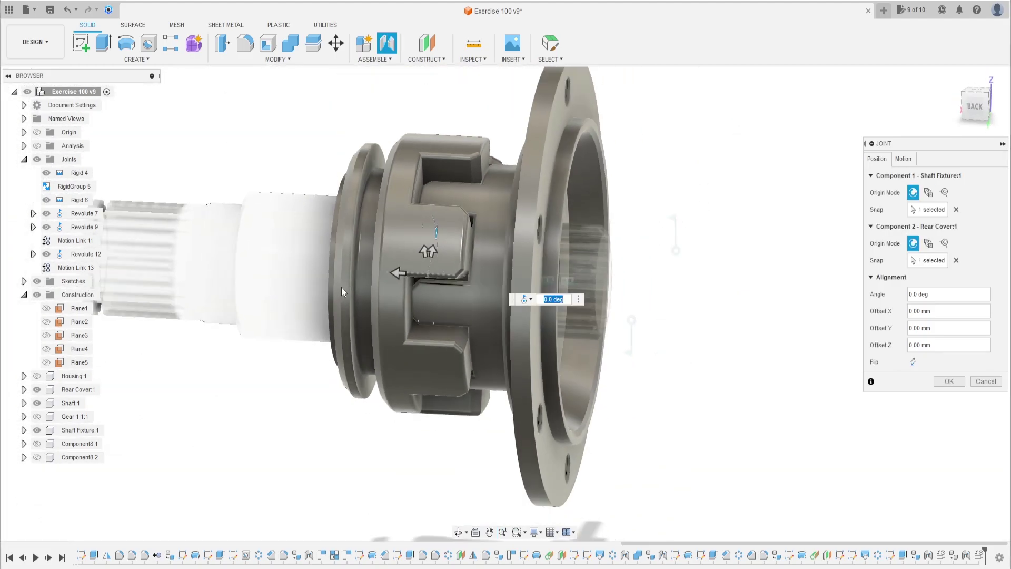
left_click(902, 159)
left_click(937, 176)
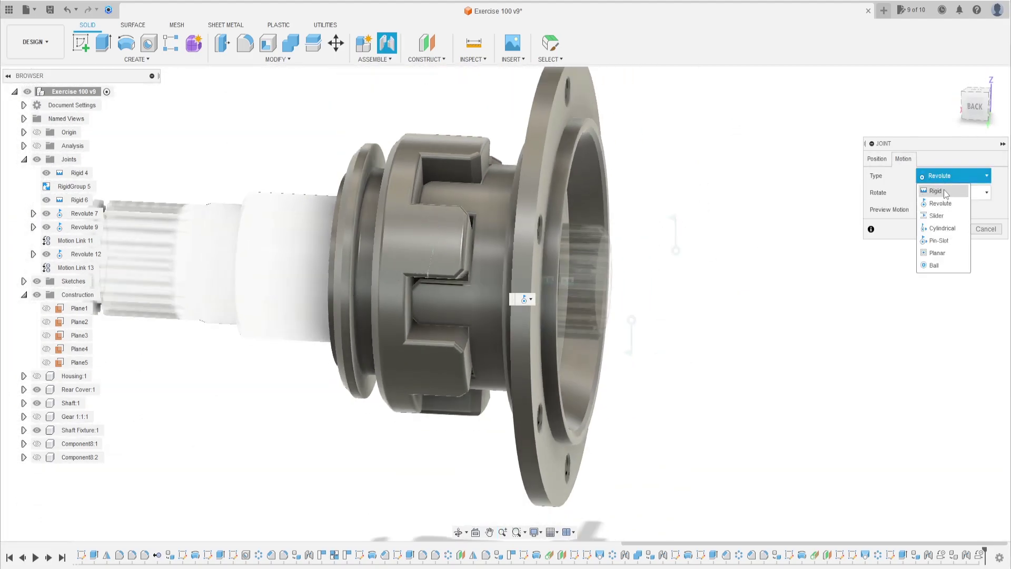
left_click(937, 191)
middle_click_drag(499, 260, 511, 236, "shift")
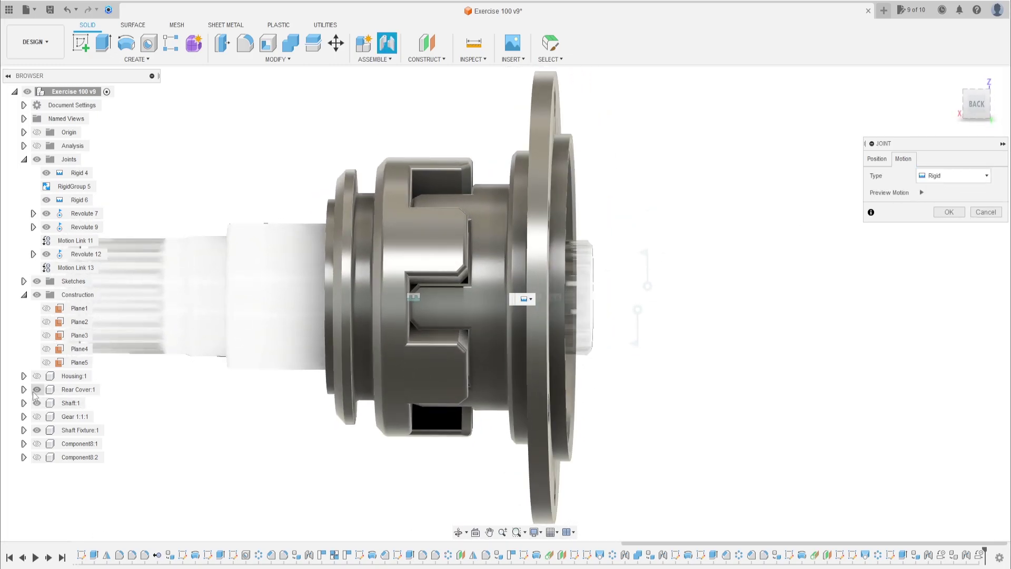
Step: Examine the fit between the Shaft Fixture, Shaft and Rear Cover in the section analysis
left_click(37, 417)
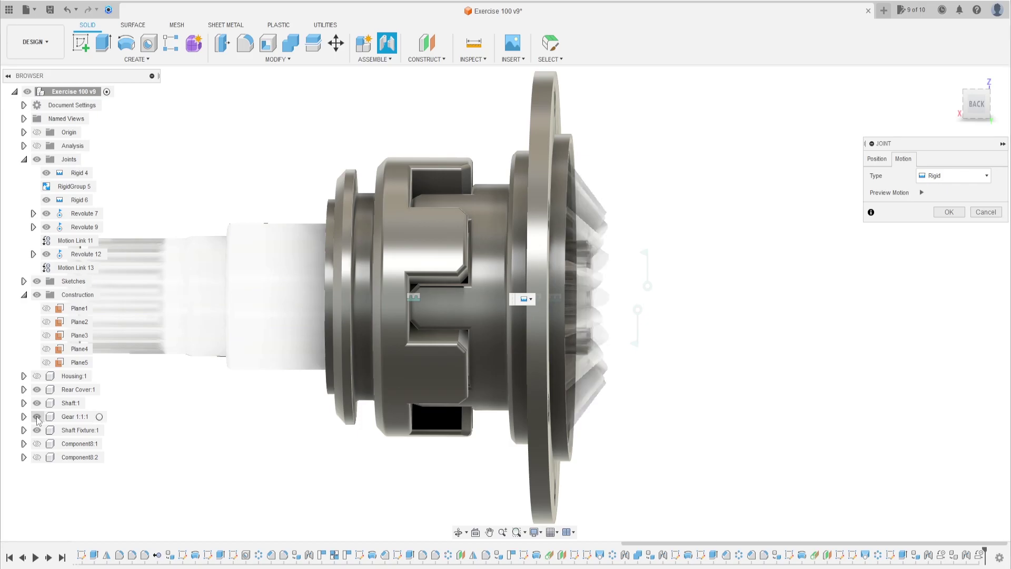
left_click(37, 417)
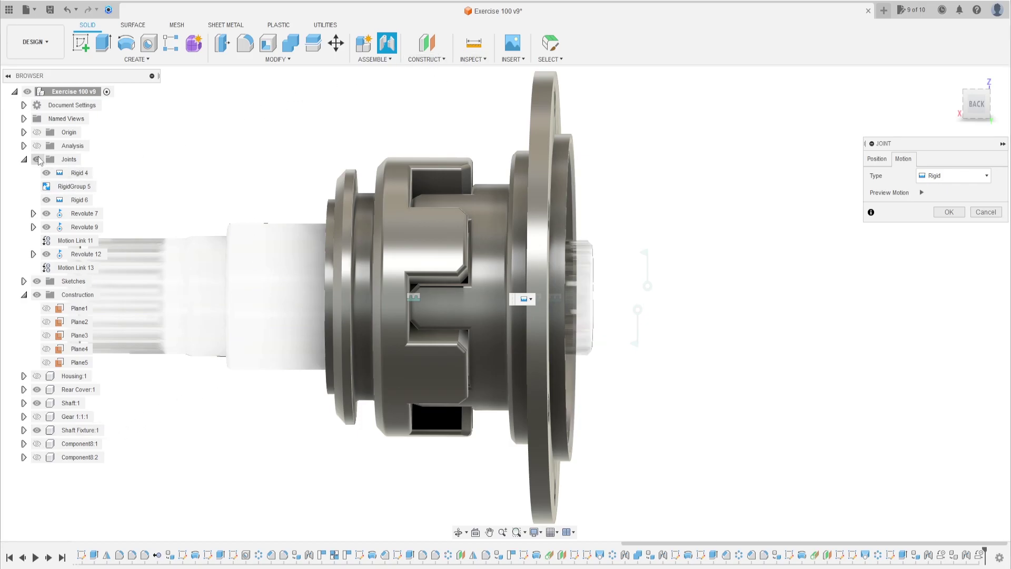
left_click(37, 146)
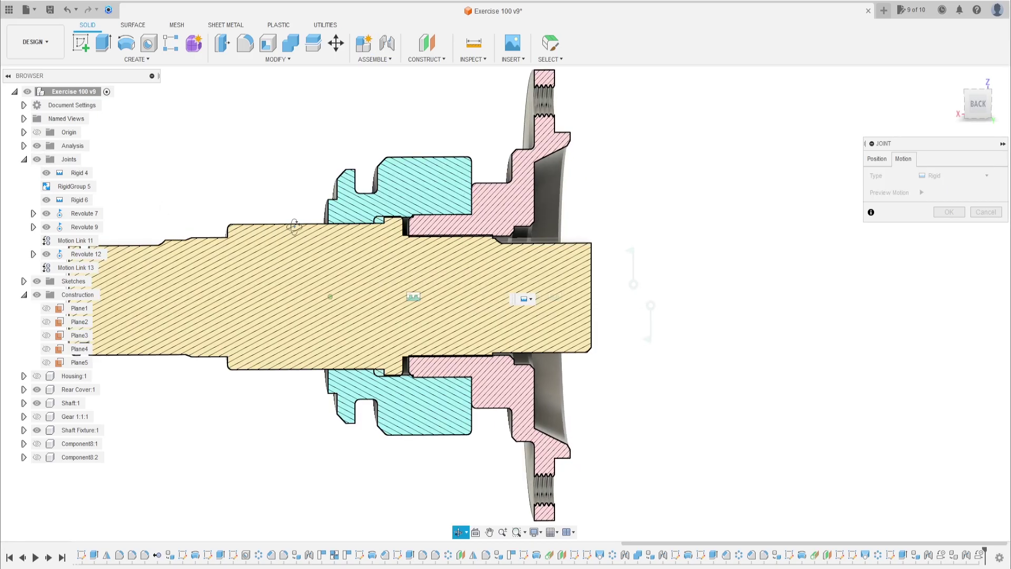
mouse_move(368, 264)
middle_mouse_down("shift")
mouse_move(387, 268)
mouse_move(372, 266)
middle_mouse_up("shift")
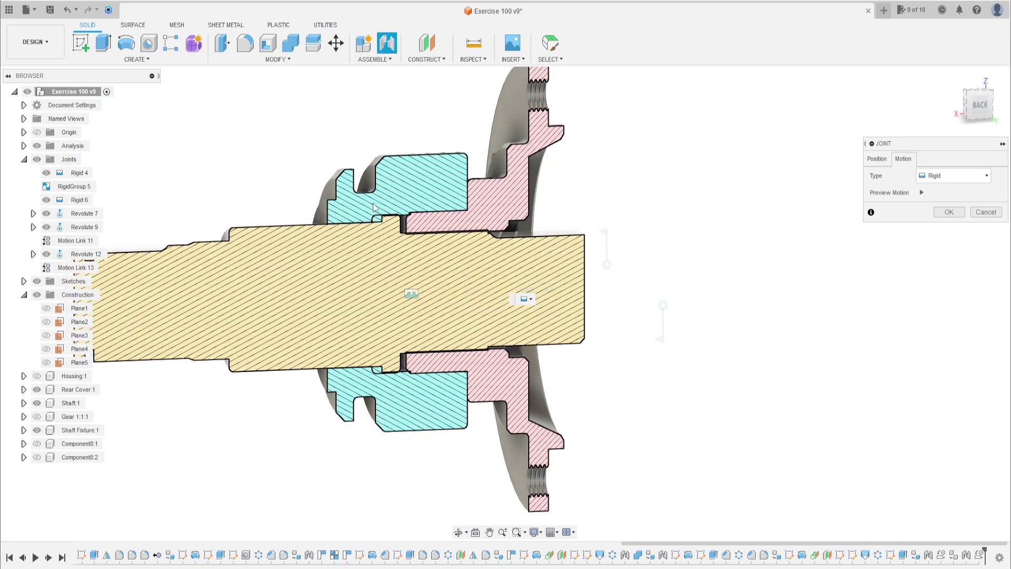
middle_click_drag(391, 174, 407, 234)
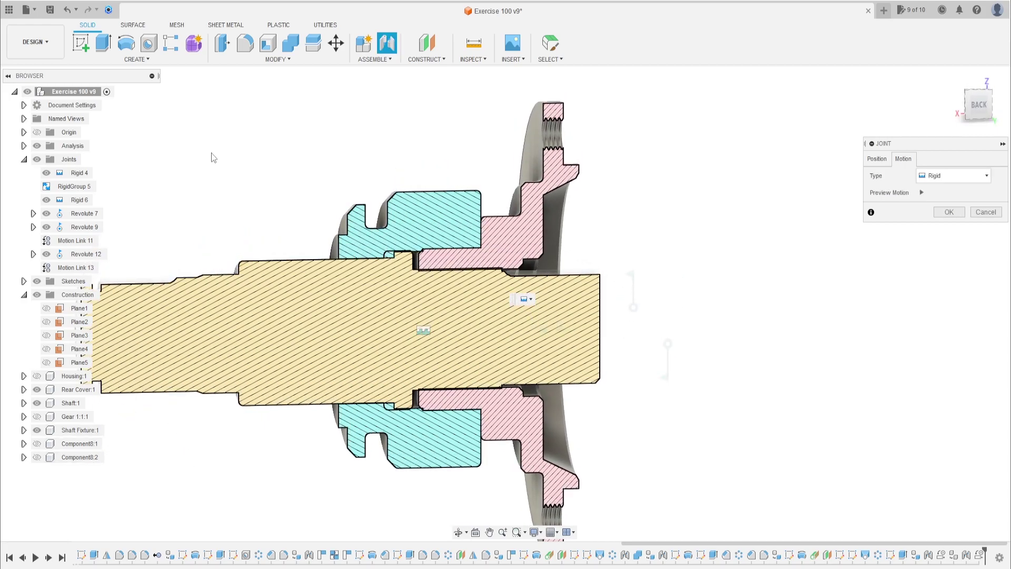
left_click(36, 146)
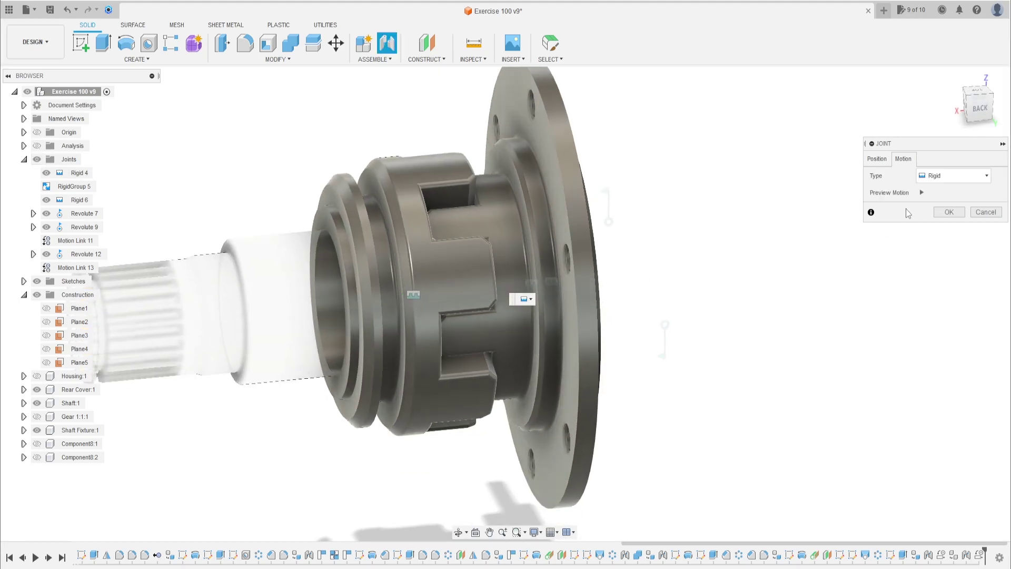
Step: Set the new joint's Z offset to 2 mm against the section view, create the joint and hide the section analysis
left_click(885, 161)
left_click(409, 275)
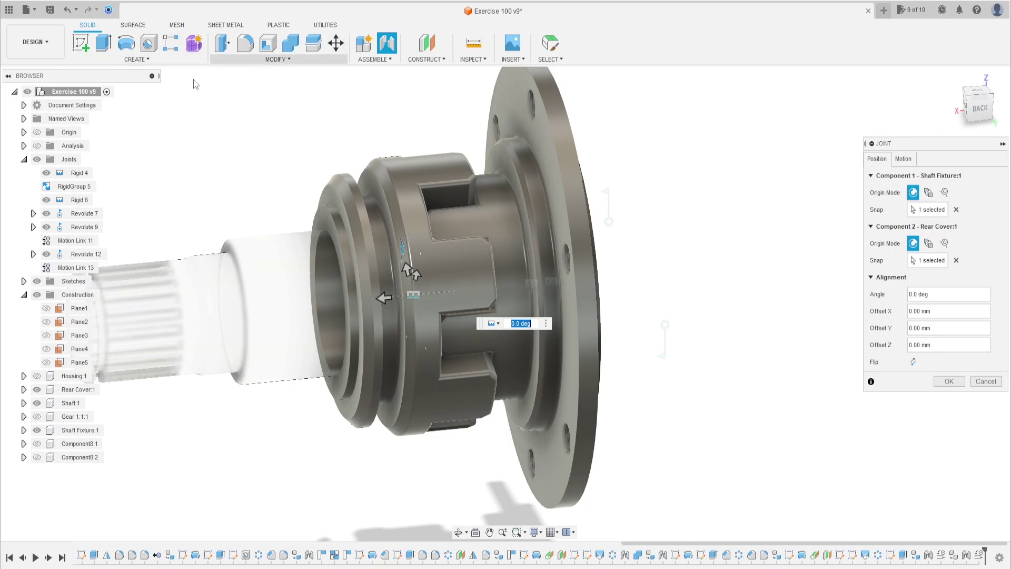
left_click(36, 145)
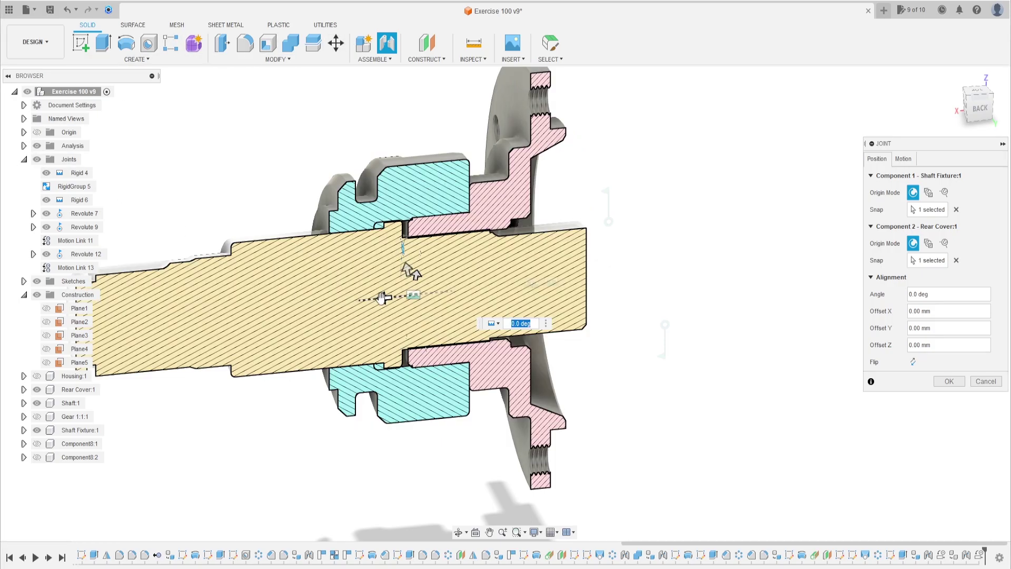
middle_click_drag(366, 309, 352, 291, "shift")
left_click_drag(372, 285, 363, 287)
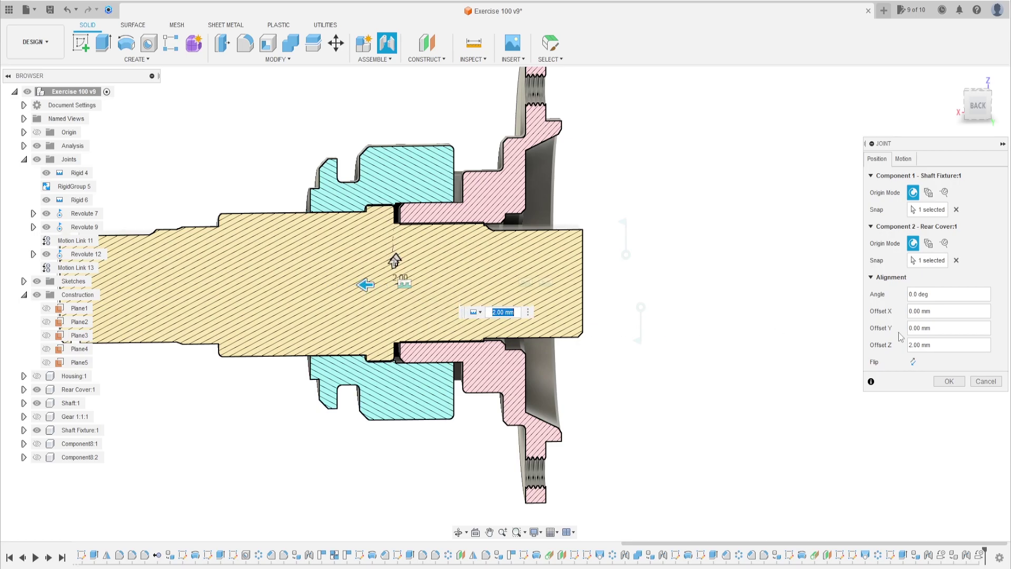
left_click(948, 382)
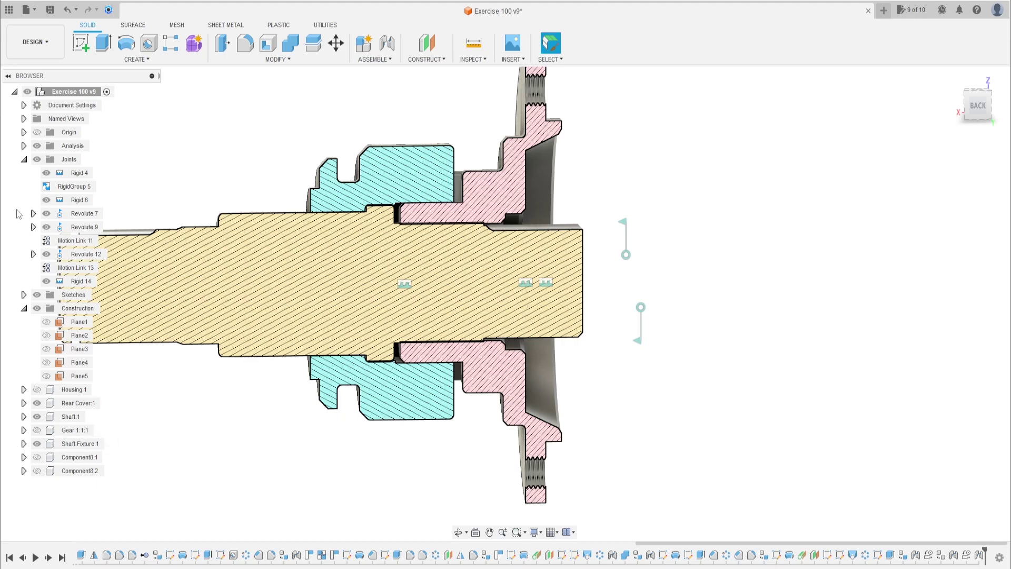
left_click(36, 146)
key("F6")
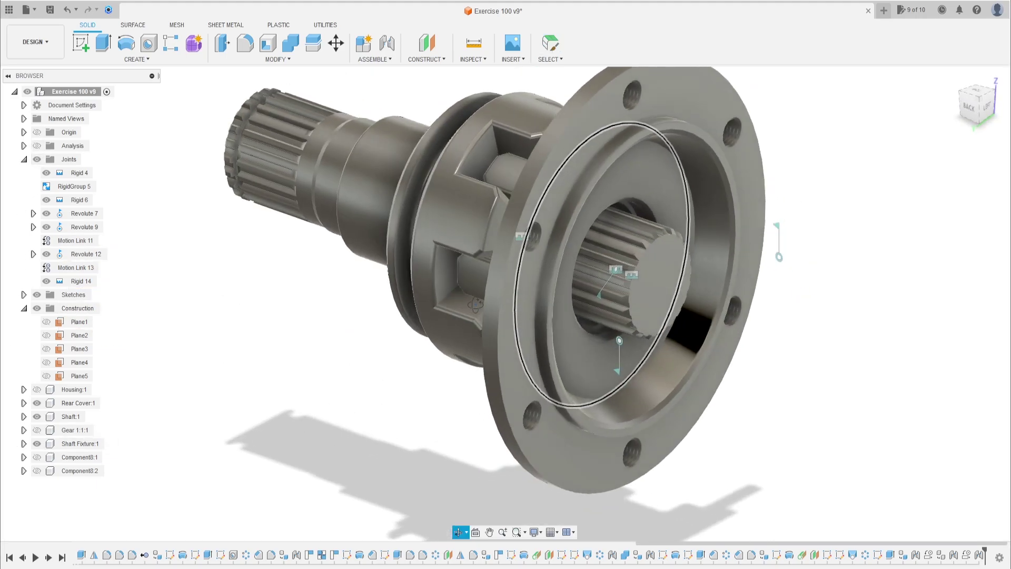